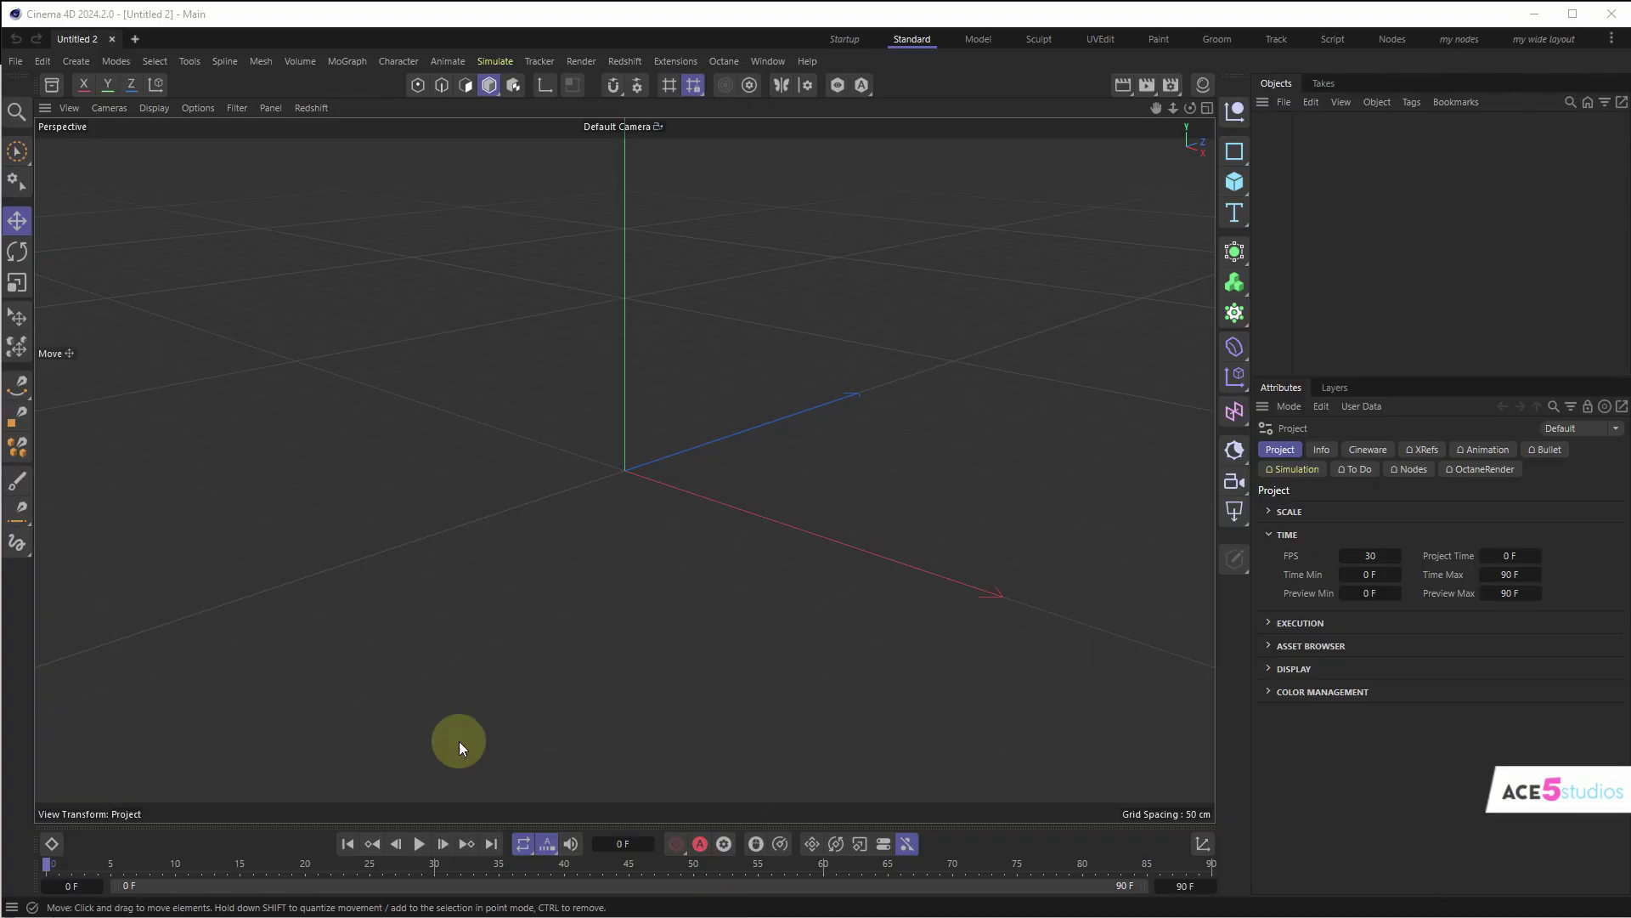
# - Open the Asset Browser and add a 3D Text object to the scene
pyautogui.click(51, 85)
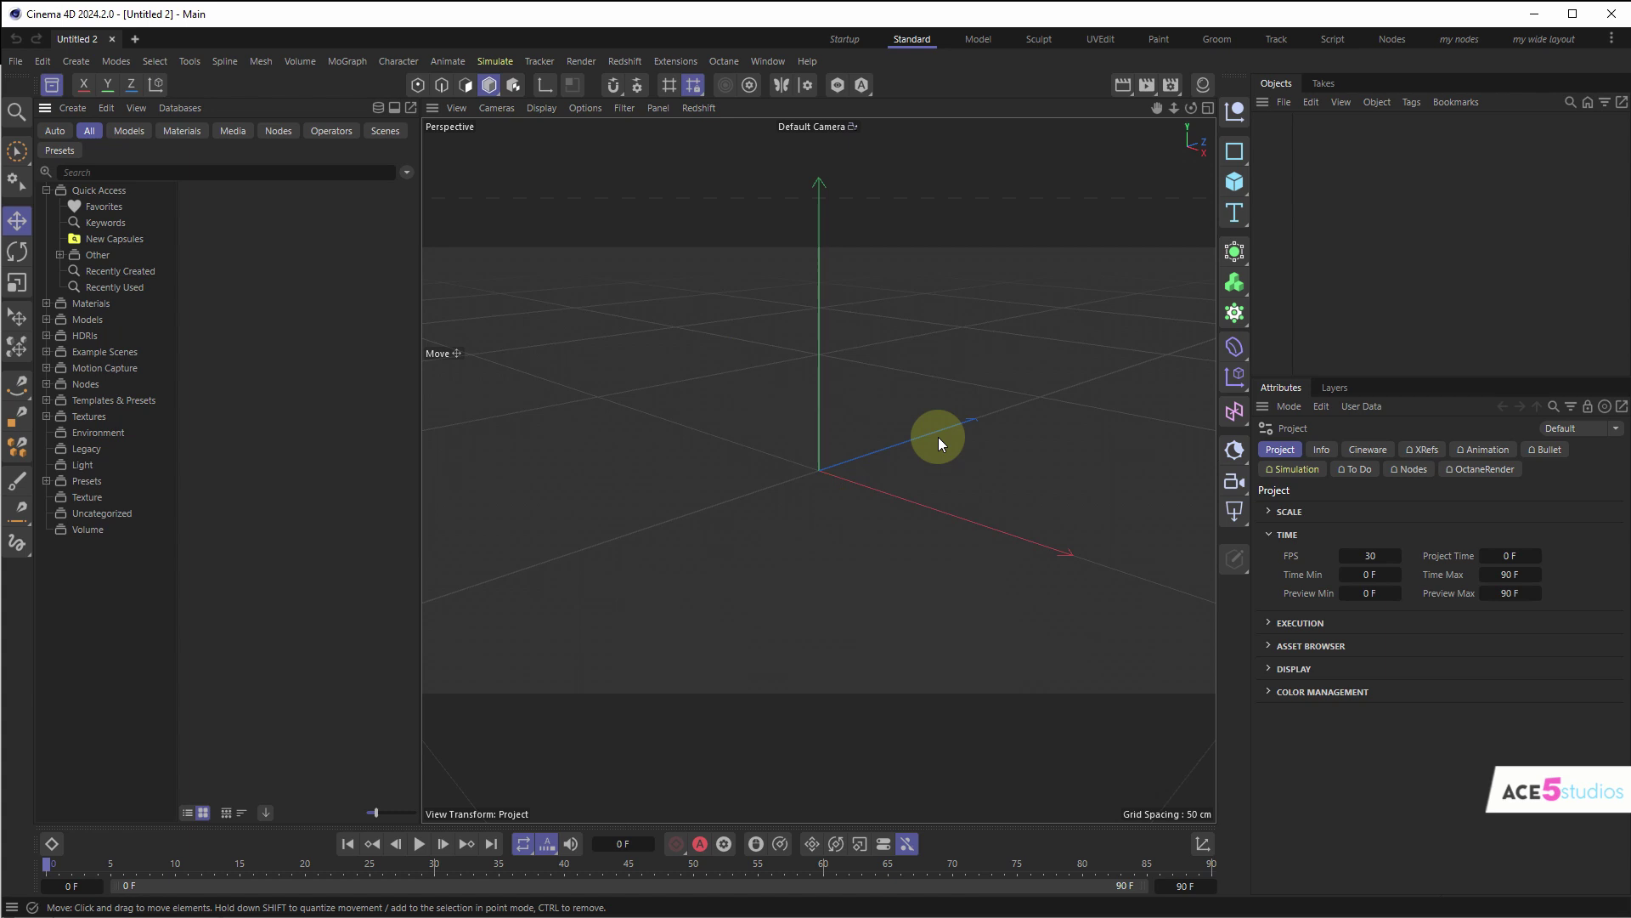
pyautogui.click(1235, 214)
pyautogui.click(1321, 241)
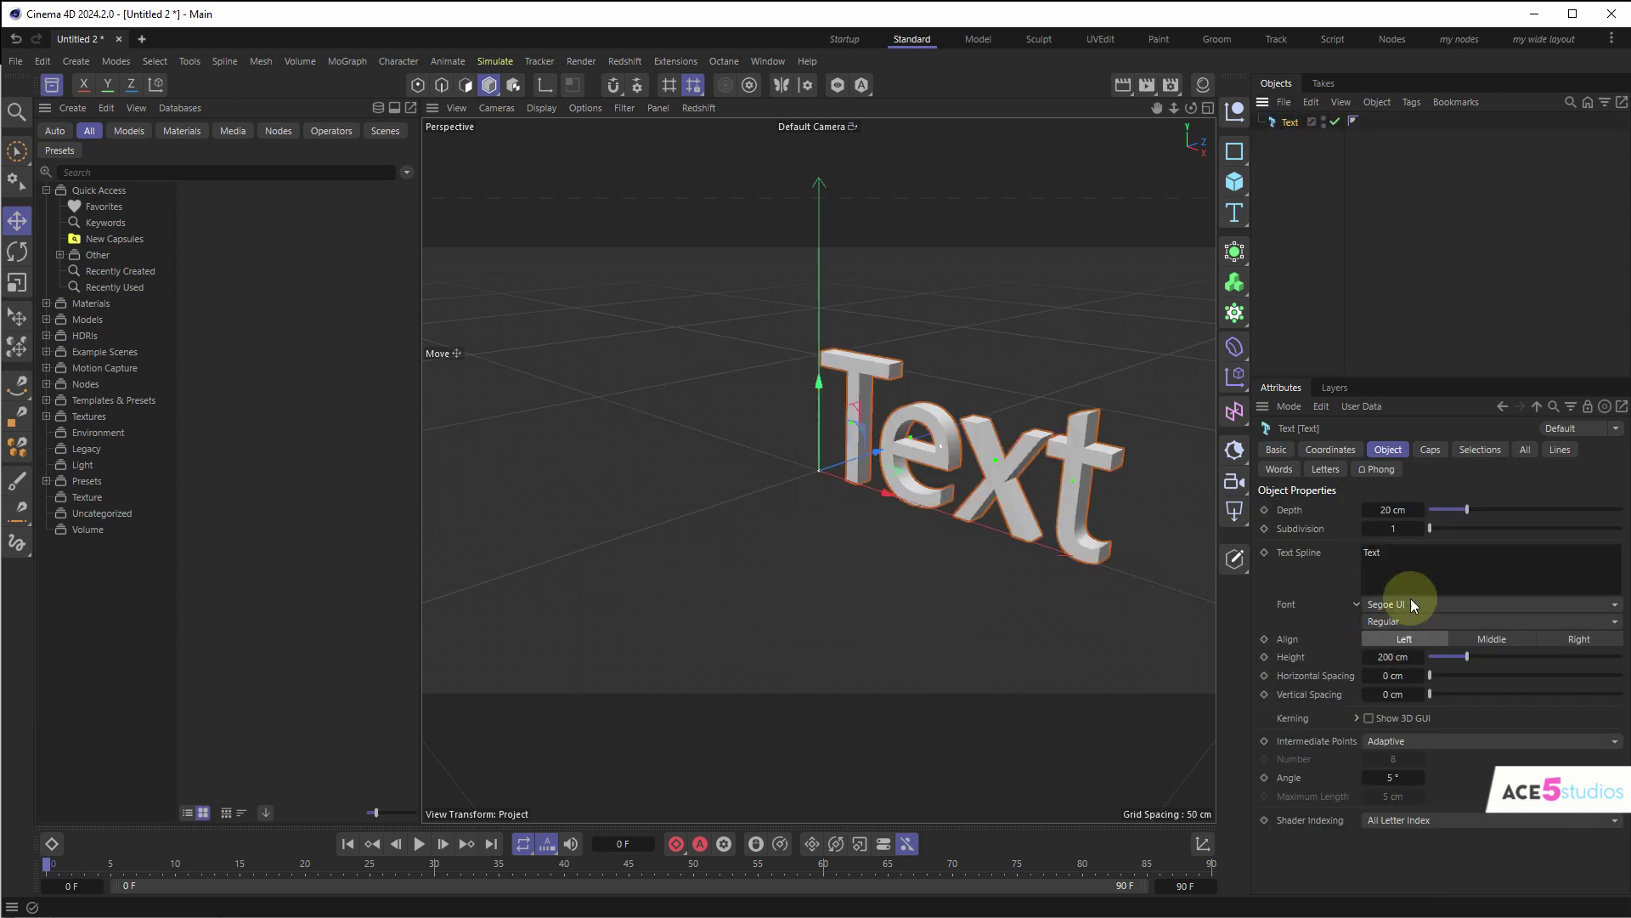
# - Set the 3D Text object's font to Coconat Heavy
pyautogui.scroll(2, 1427, 610)
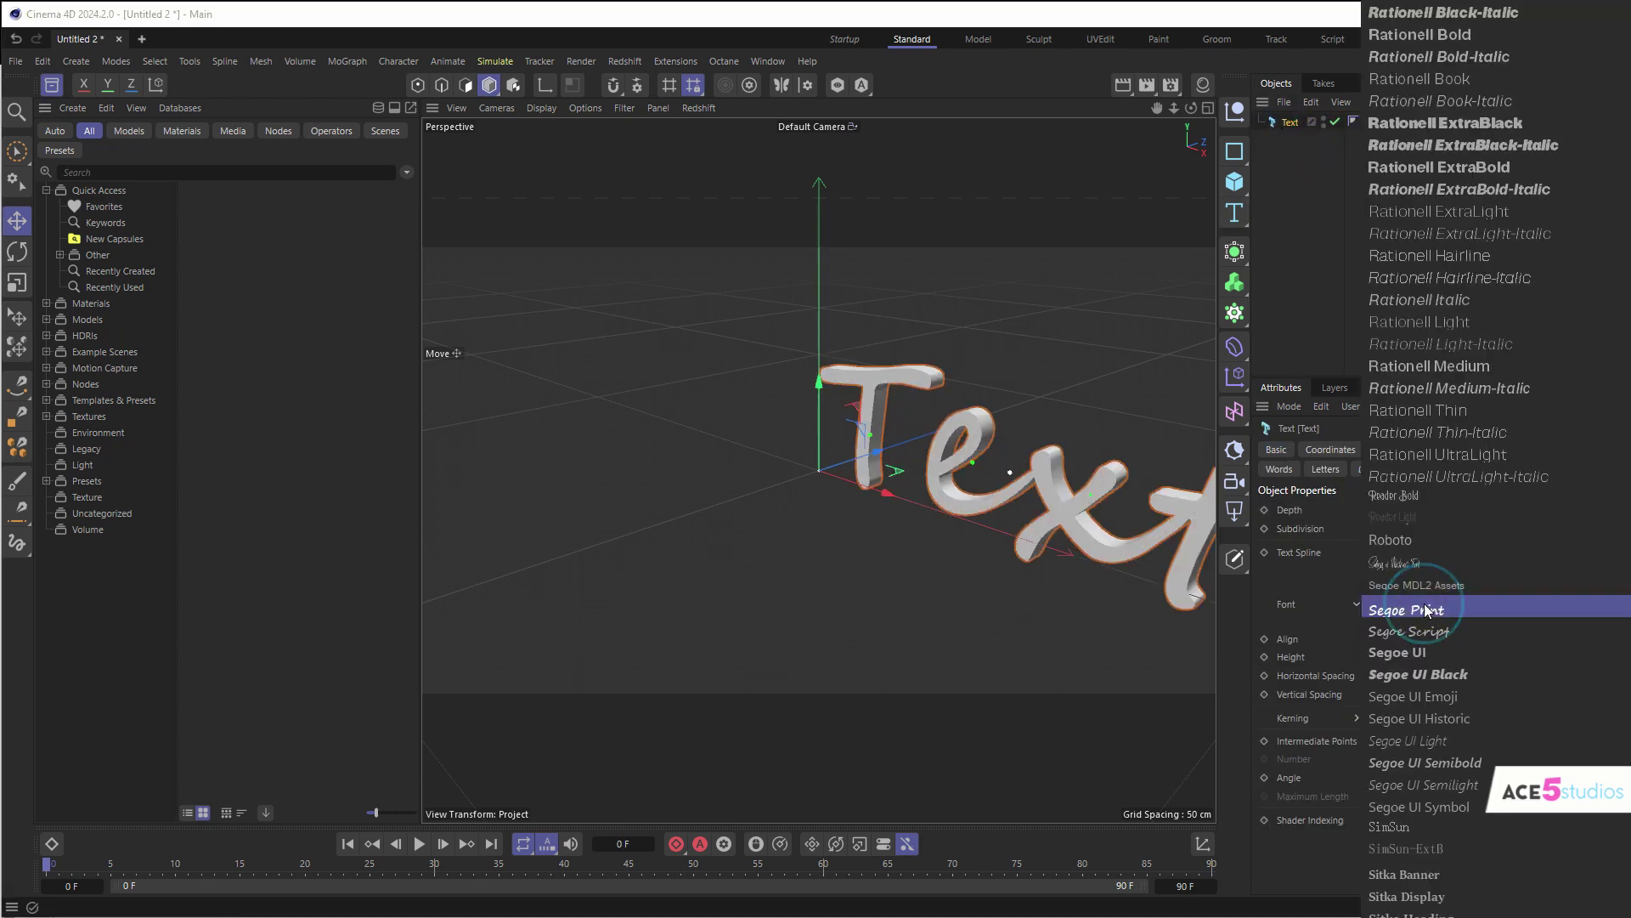
pyautogui.click(1426, 609)
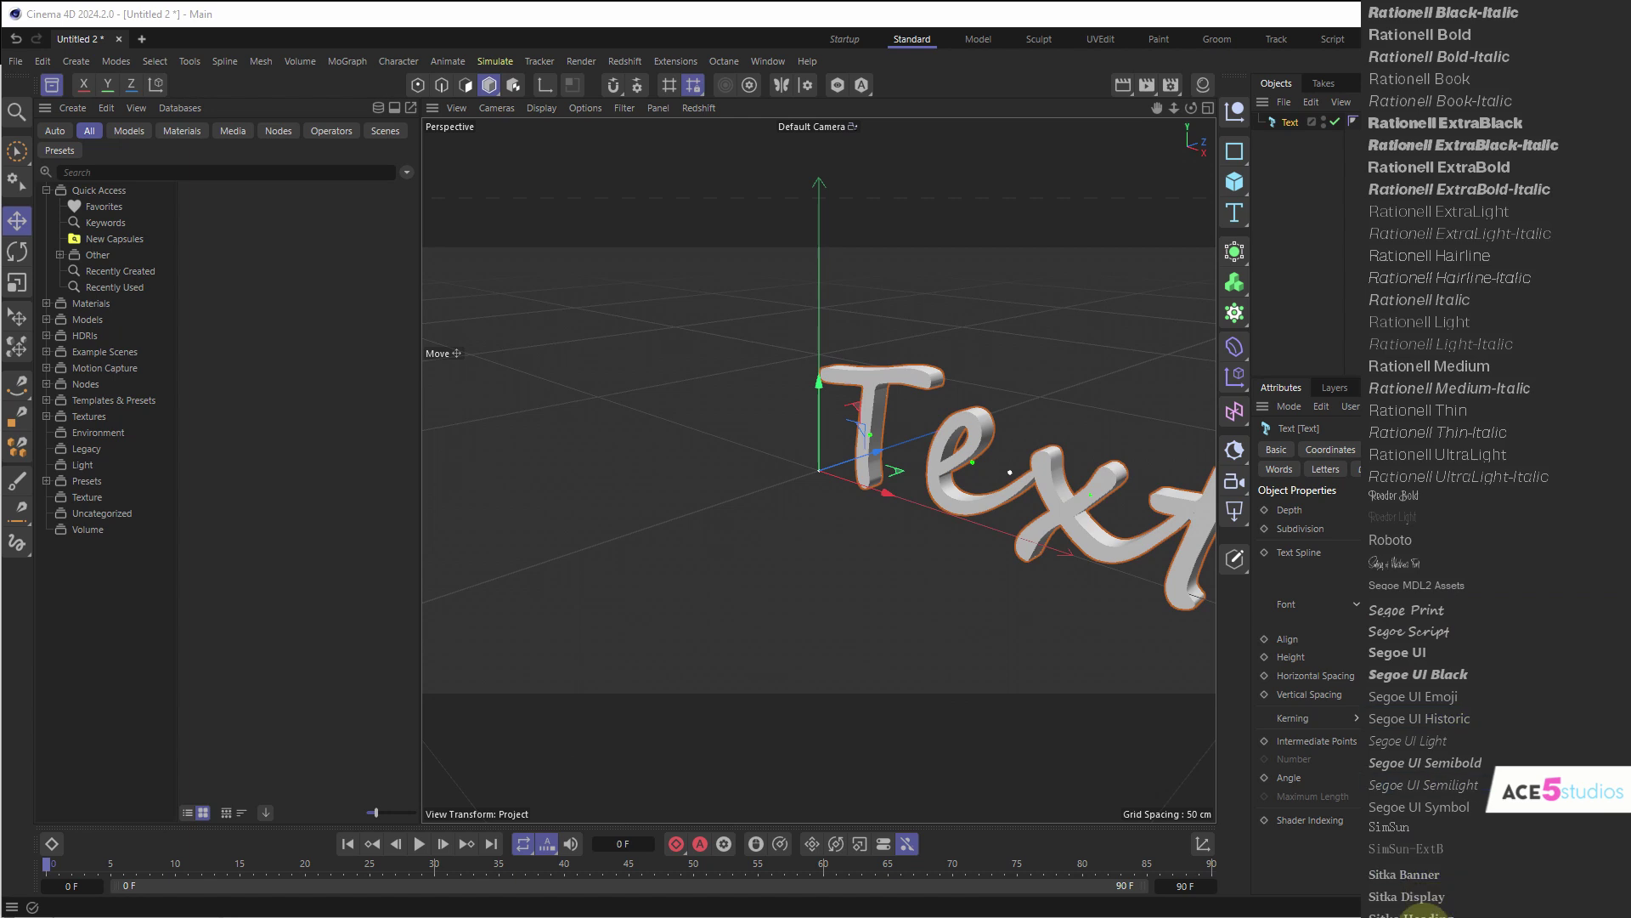
pyautogui.click(1449, 829)
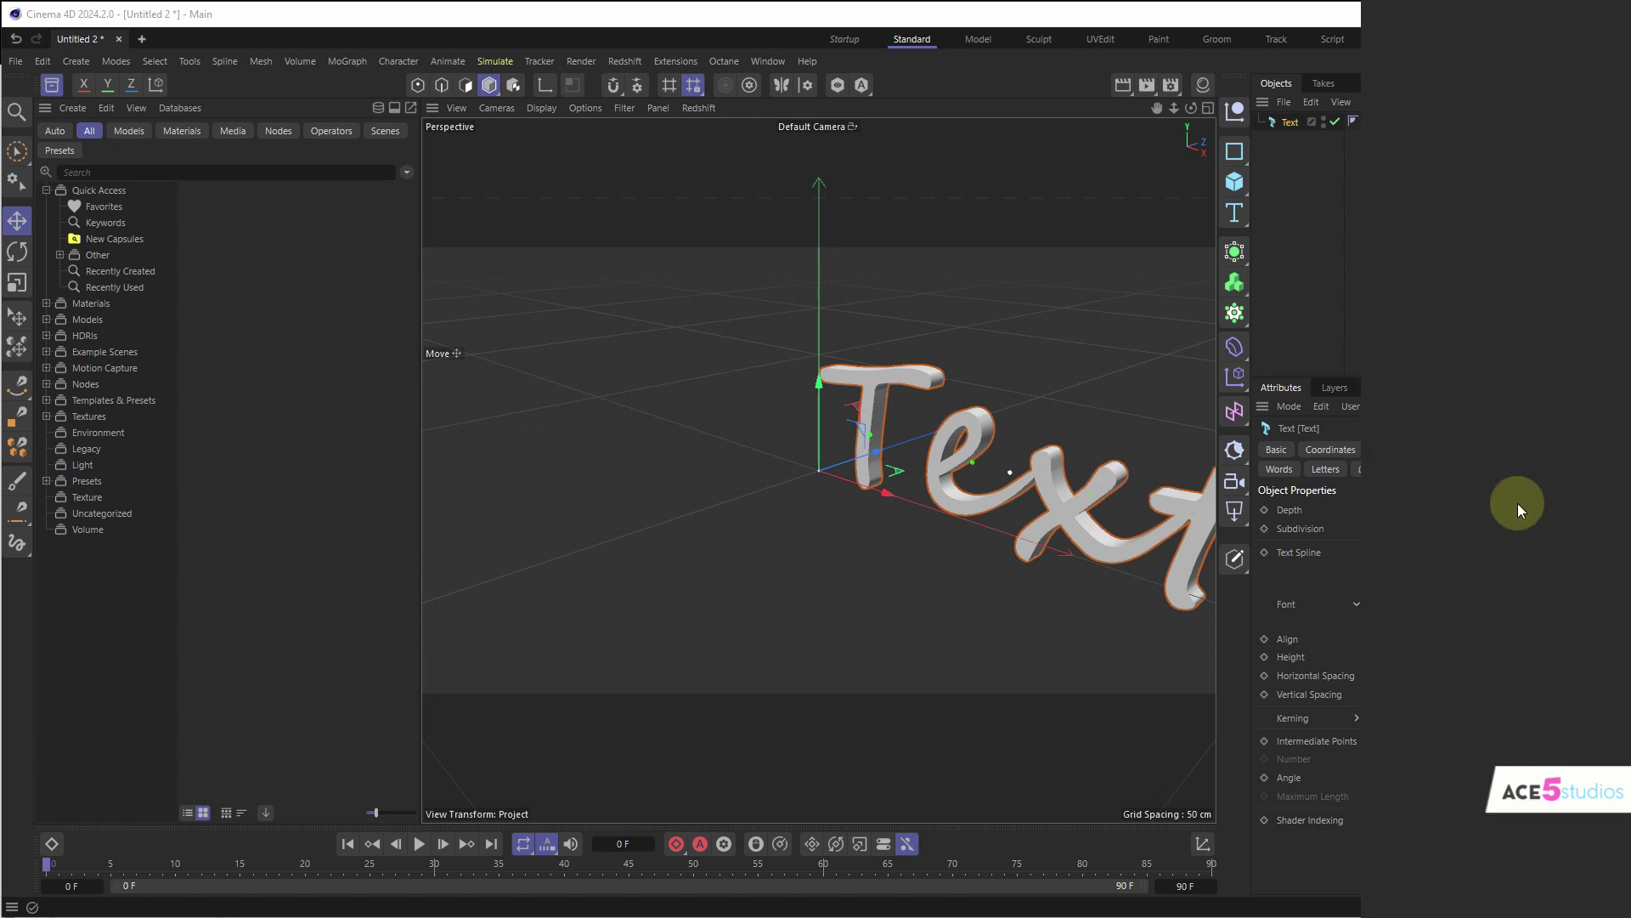
pyautogui.click(1420, 153)
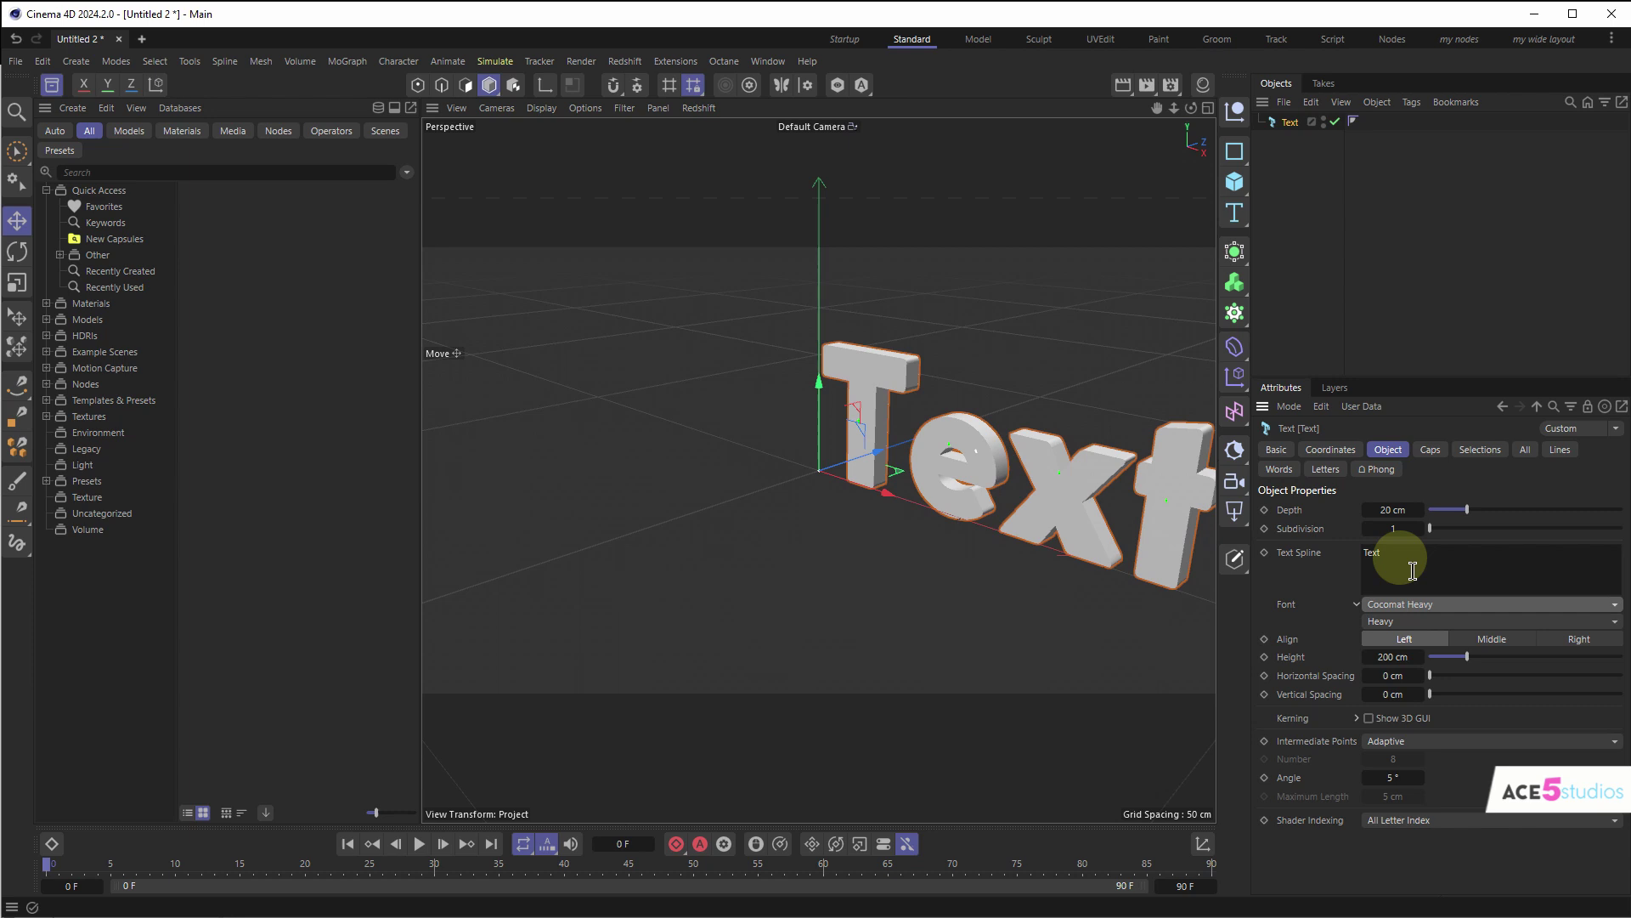
# - Change the text to Ace5 and align it to the middle
pyautogui.doubleClick(1372, 552)
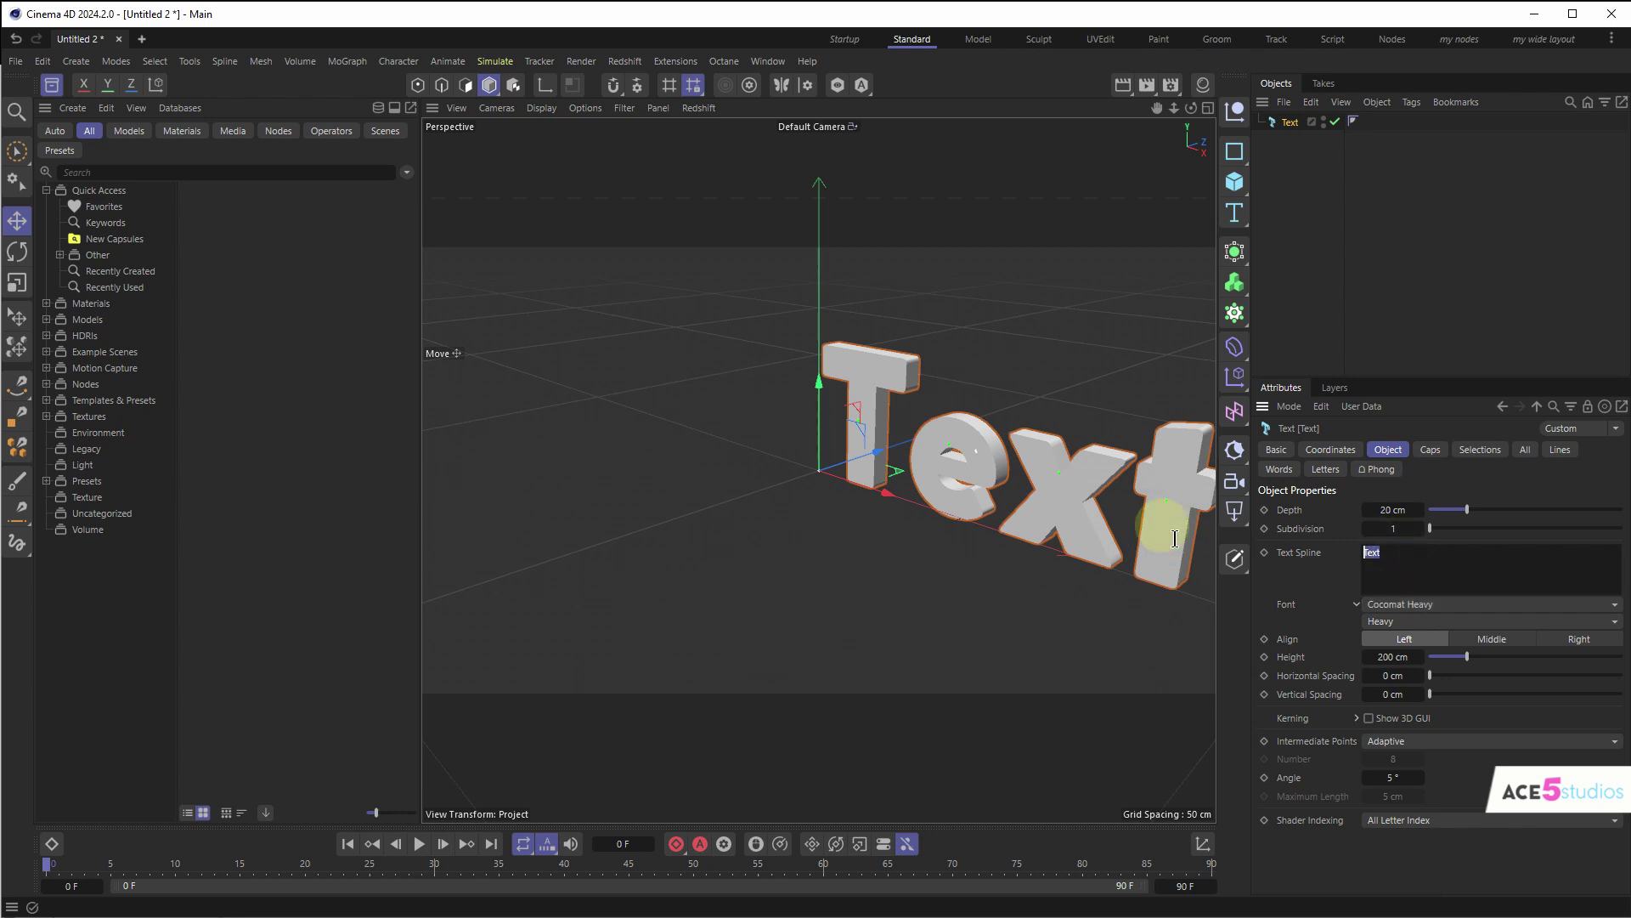
pyautogui.write('Ace5')
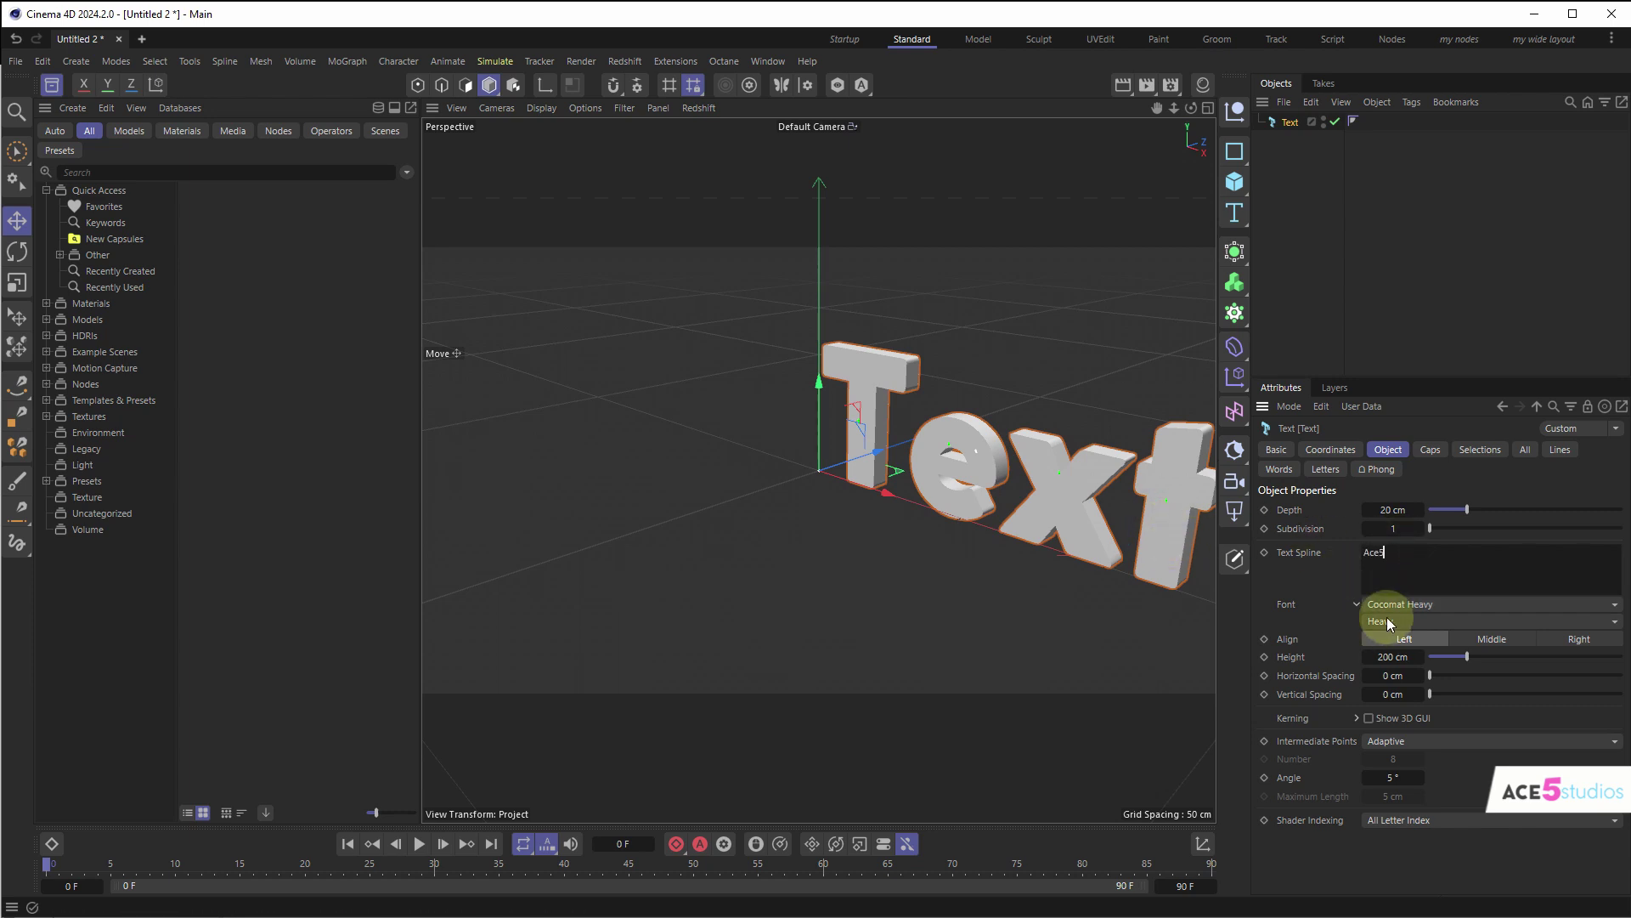
pyautogui.click(1489, 642)
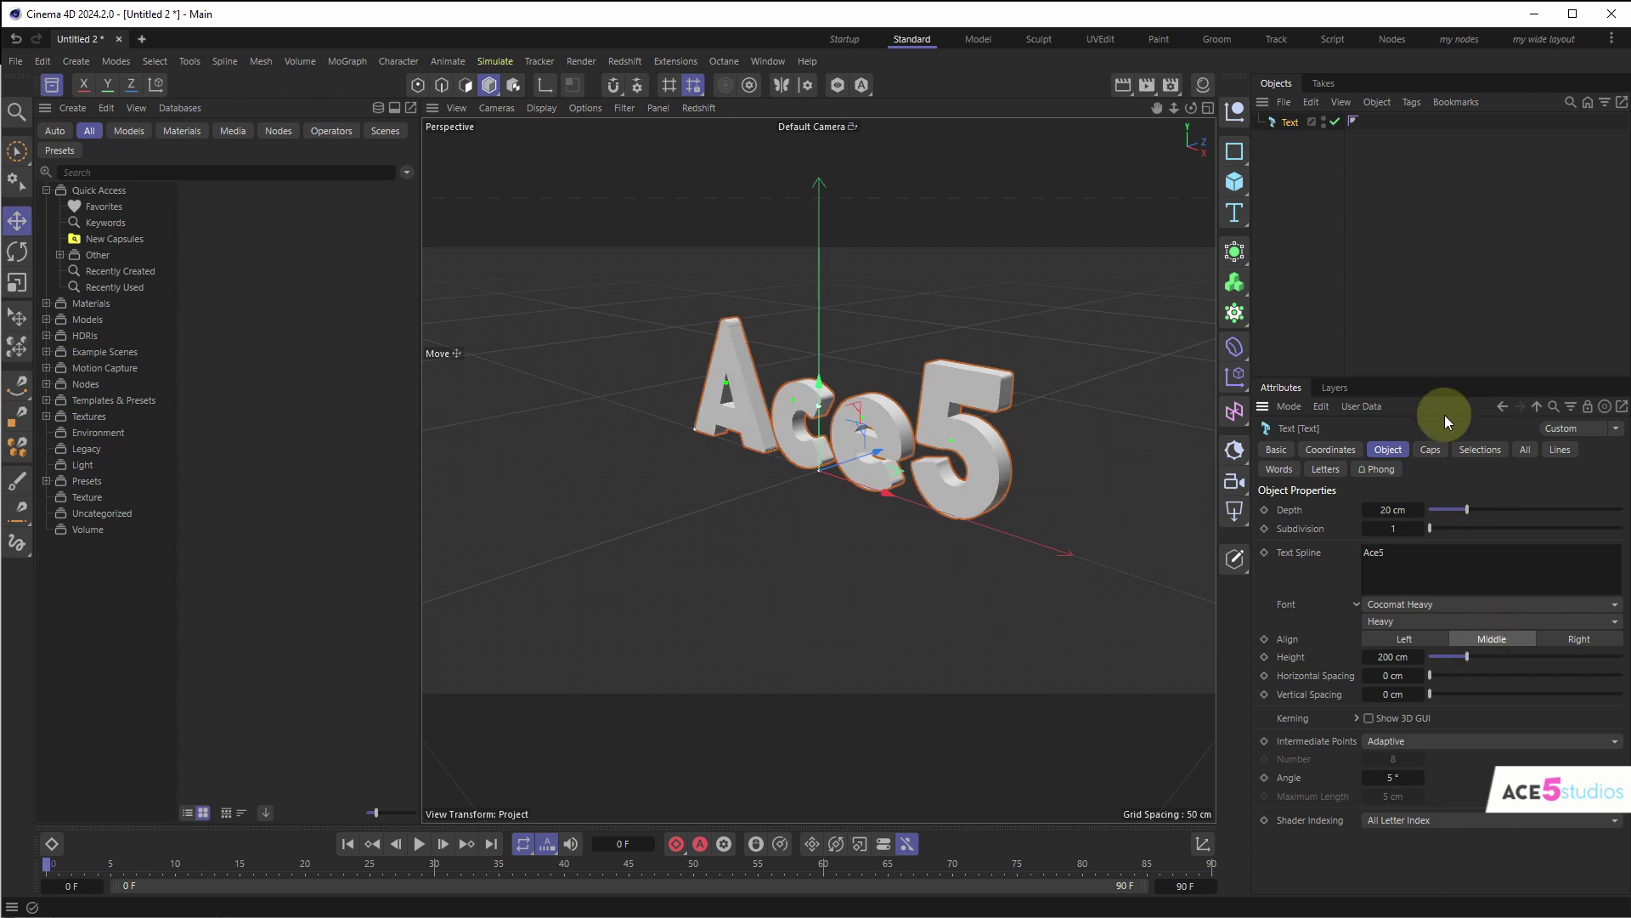
# - Give the letters a 2.12 cm rounded cap bevel, with mesh lines shown
pyautogui.click(1430, 449)
pyautogui.moveTo(1412, 654); pyautogui.dragTo(1407, 656)
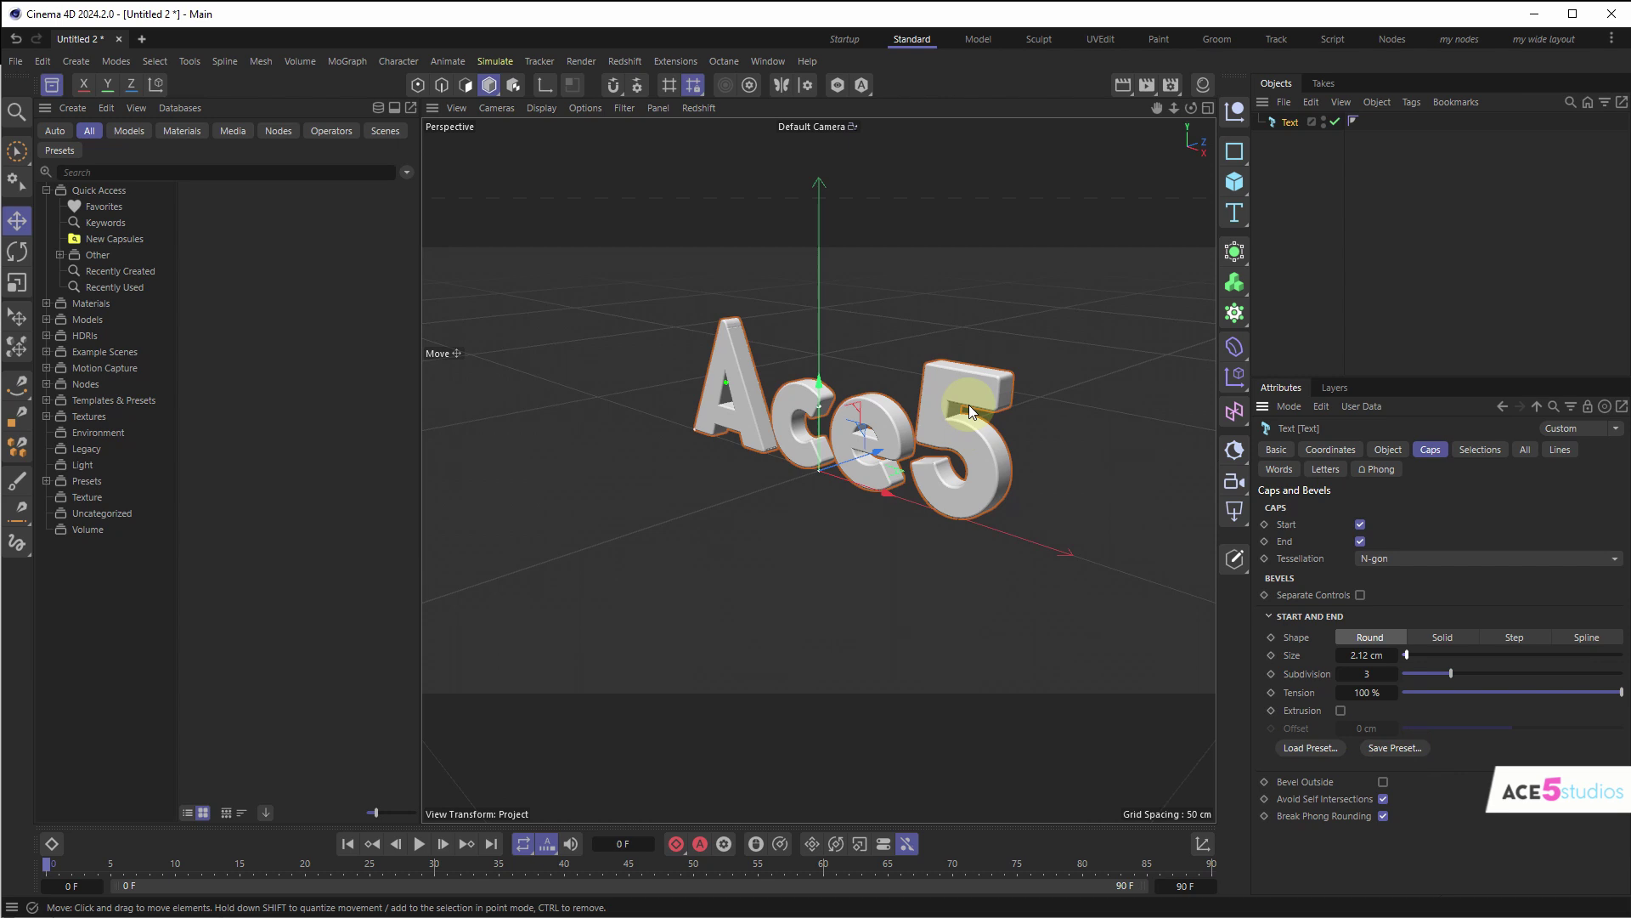
pyautogui.press('n')
pyautogui.press('b')
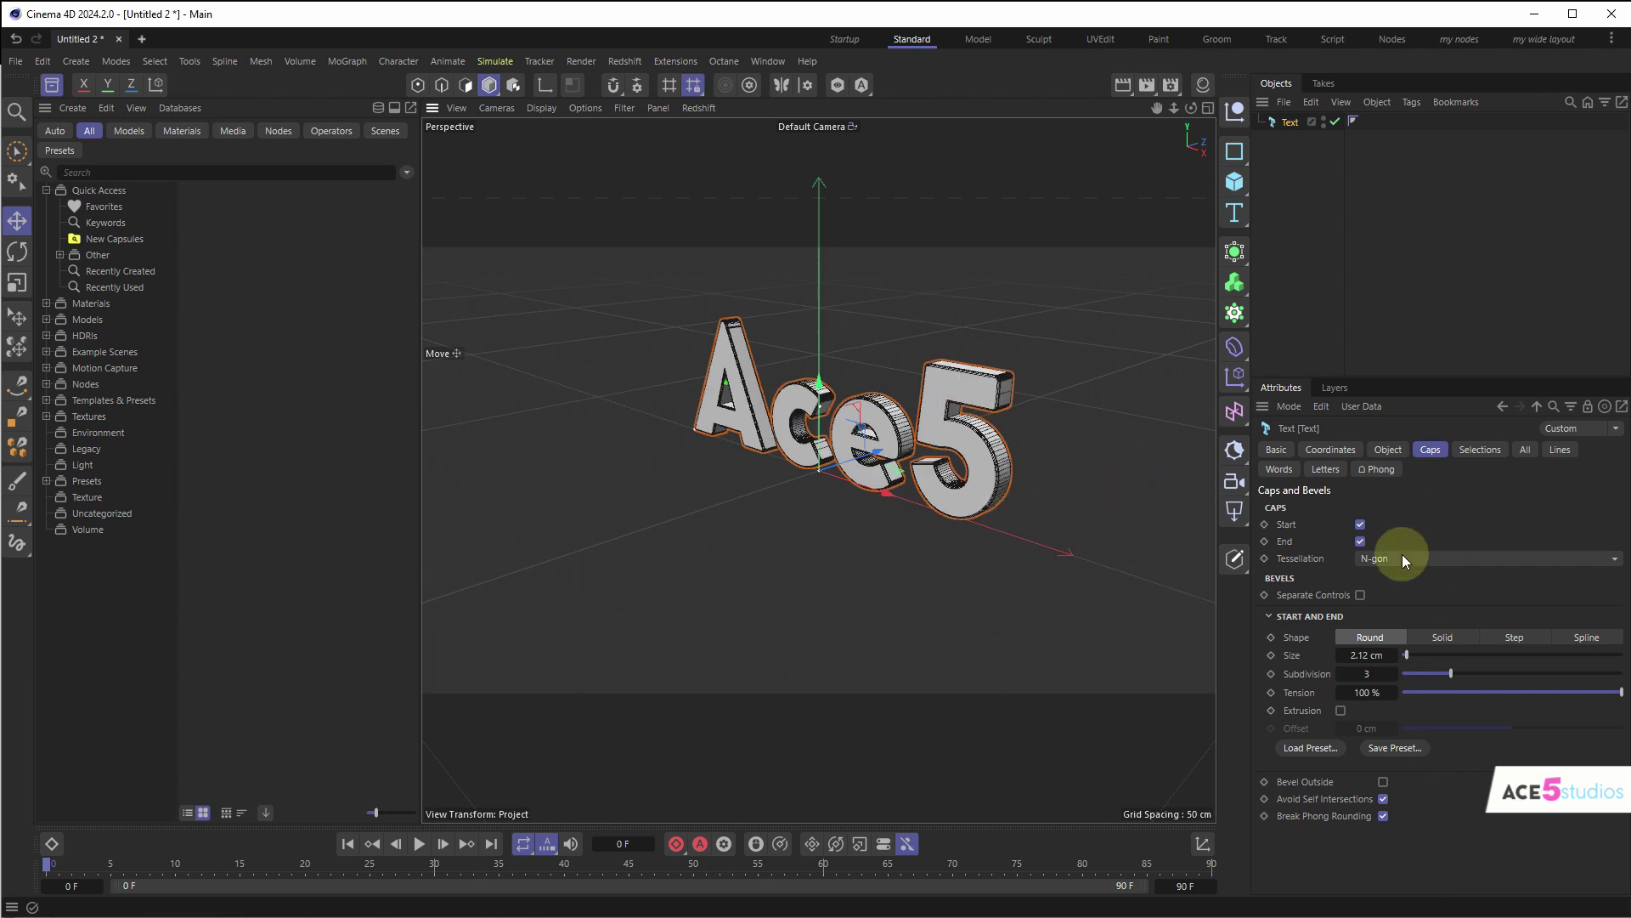
# - Set cap tessellation to Regular Grid with Quad Dominant enabled
pyautogui.click(1402, 557)
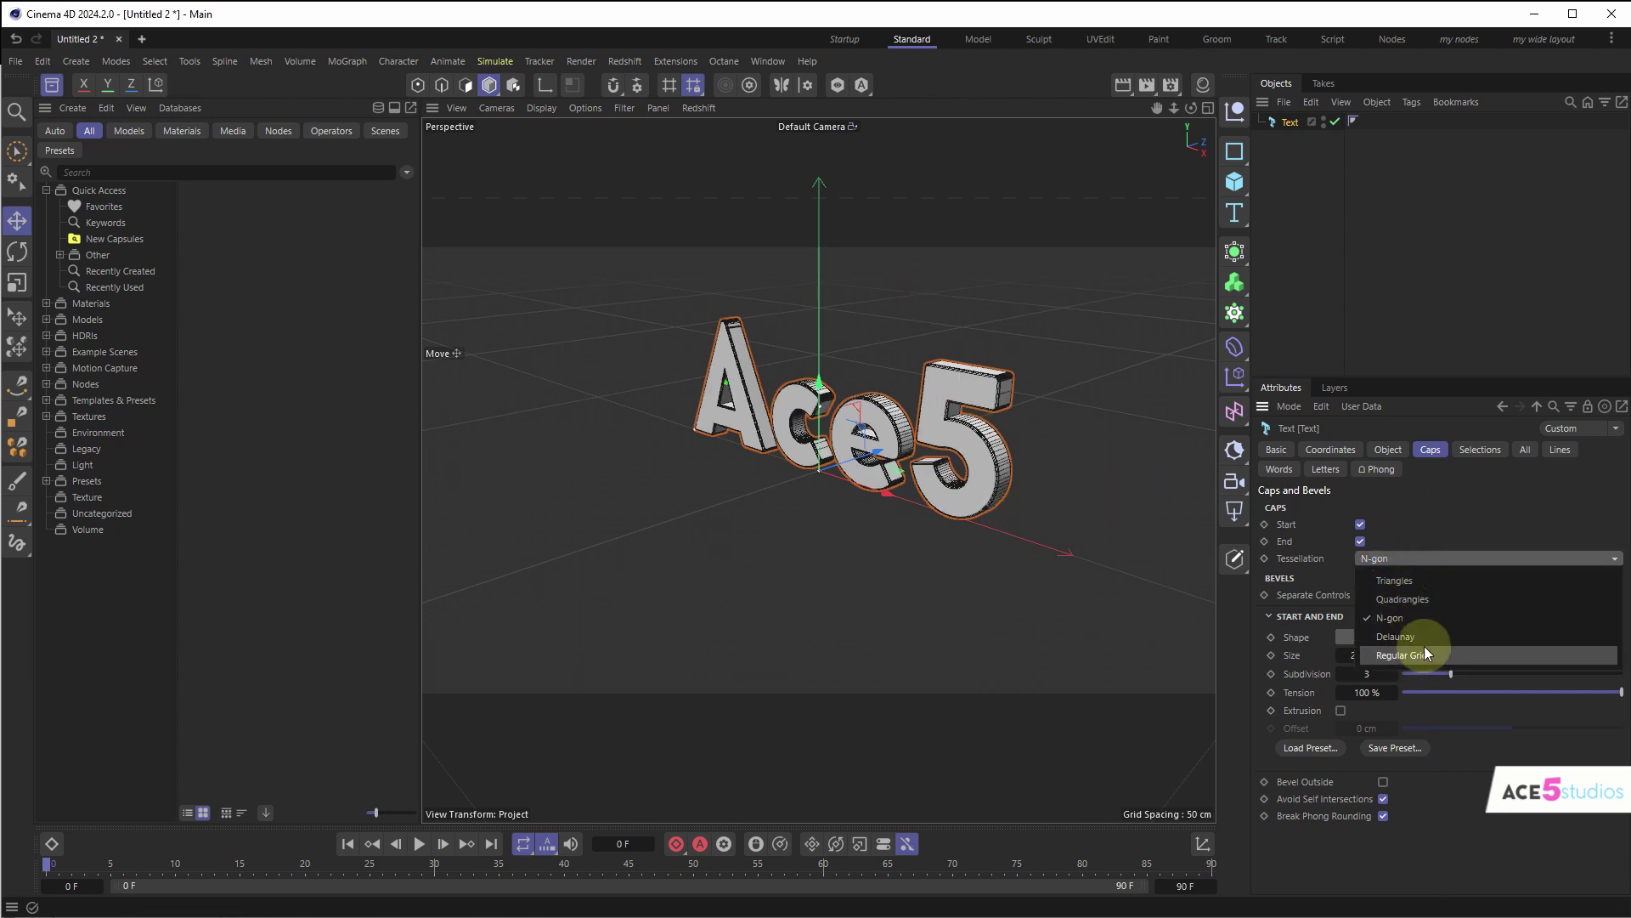
pyautogui.click(1424, 654)
pyautogui.scroll(5, 943, 408)
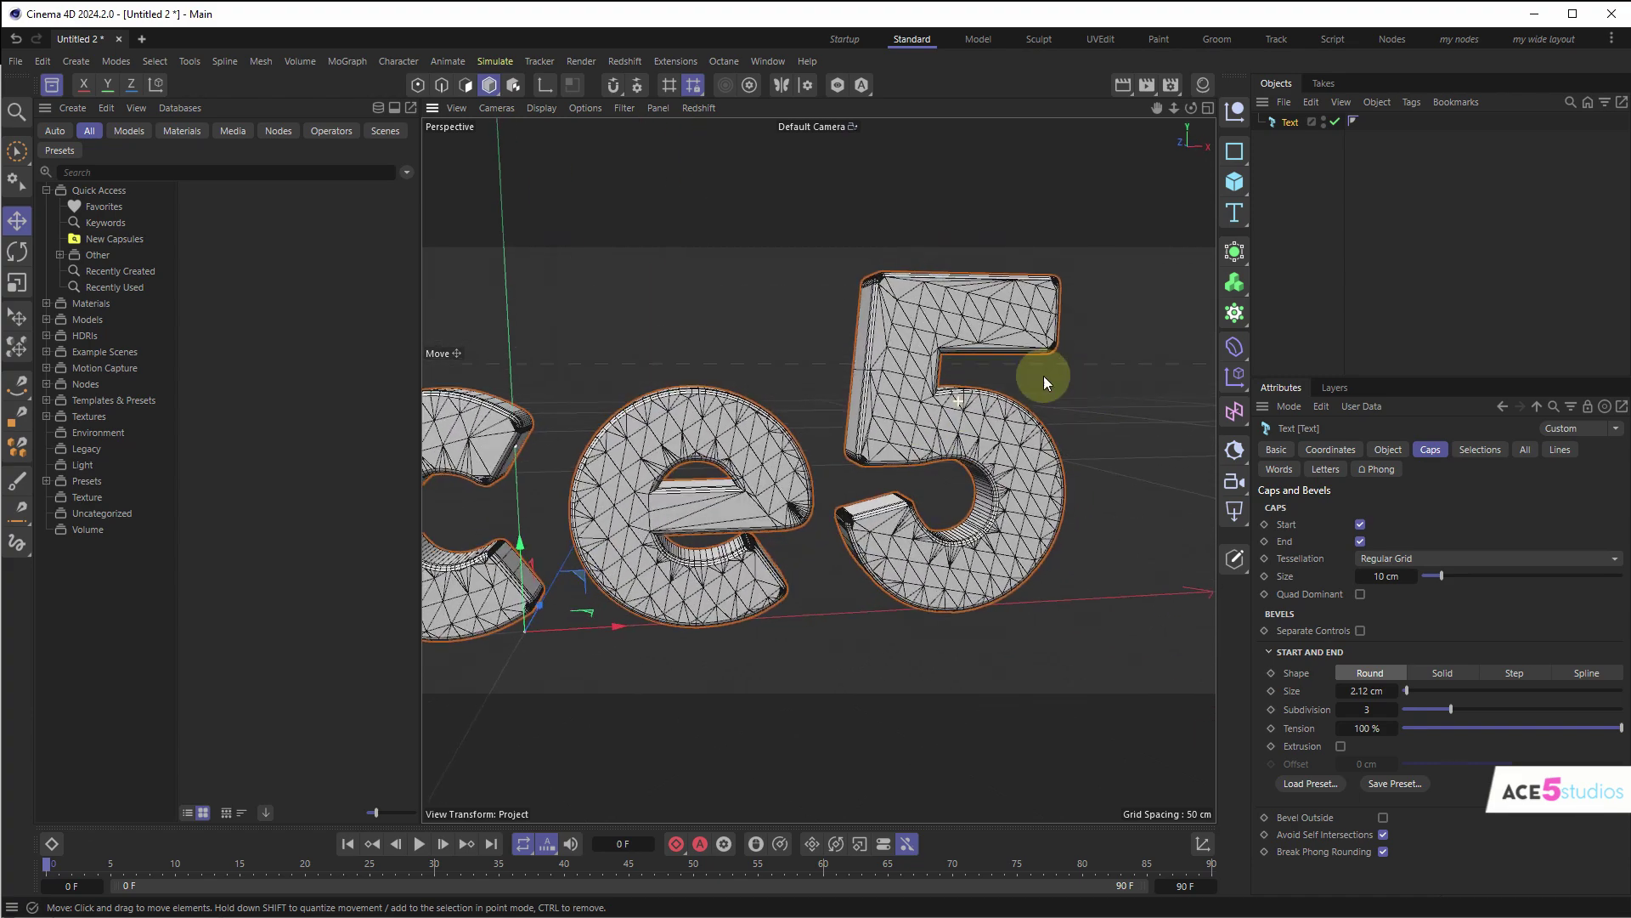
pyautogui.scroll(-4, 1045, 383)
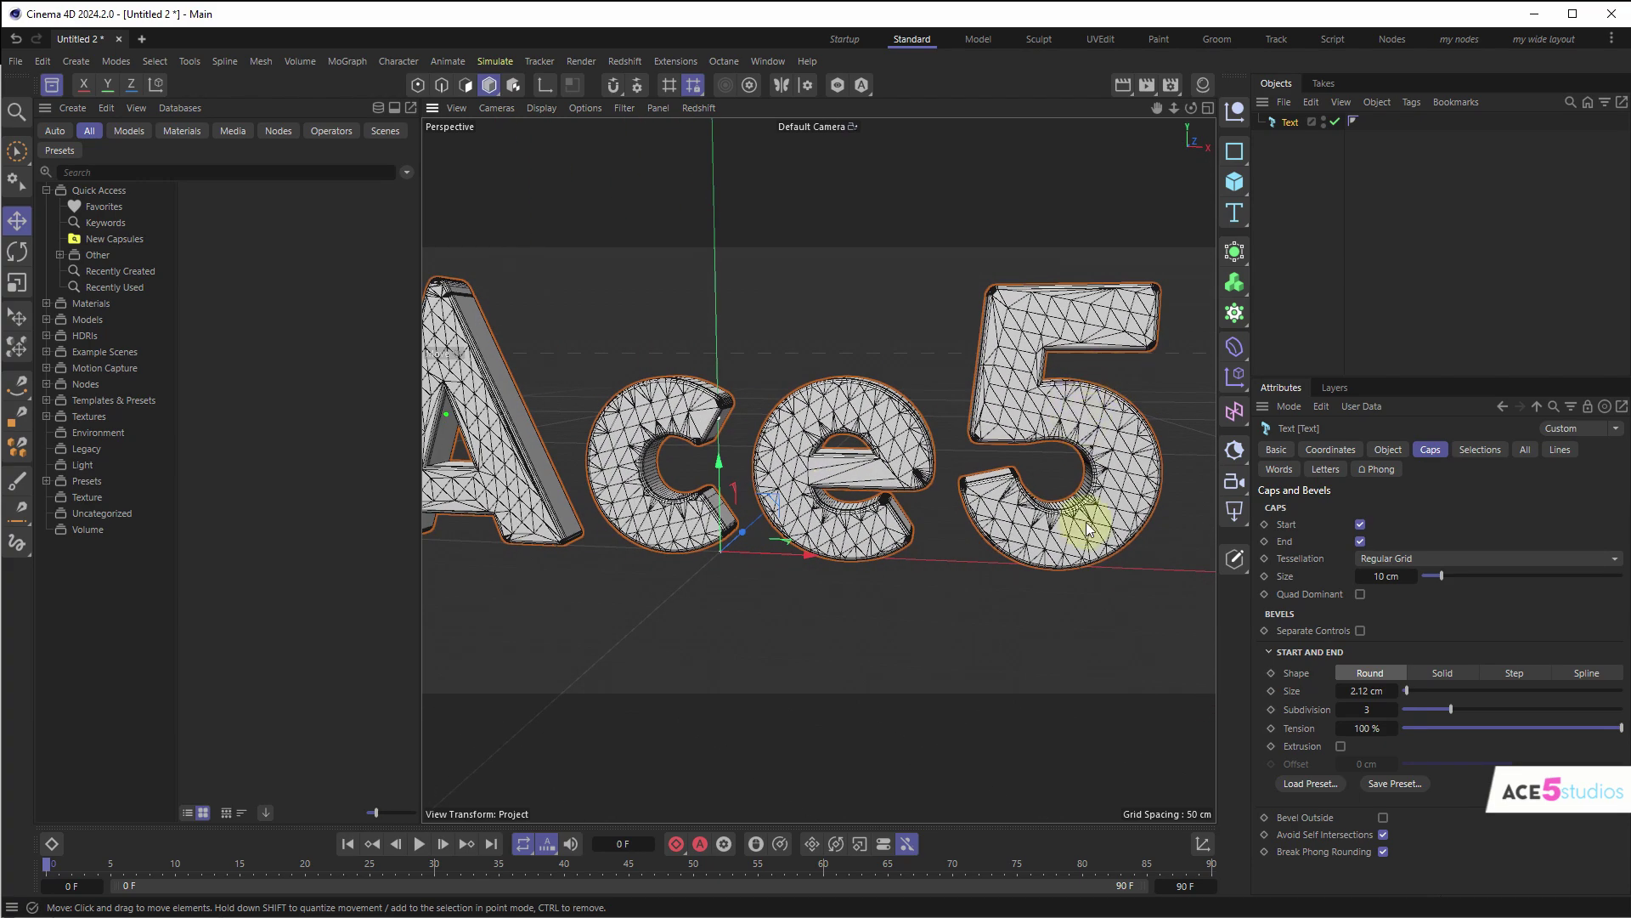
pyautogui.click(1360, 594)
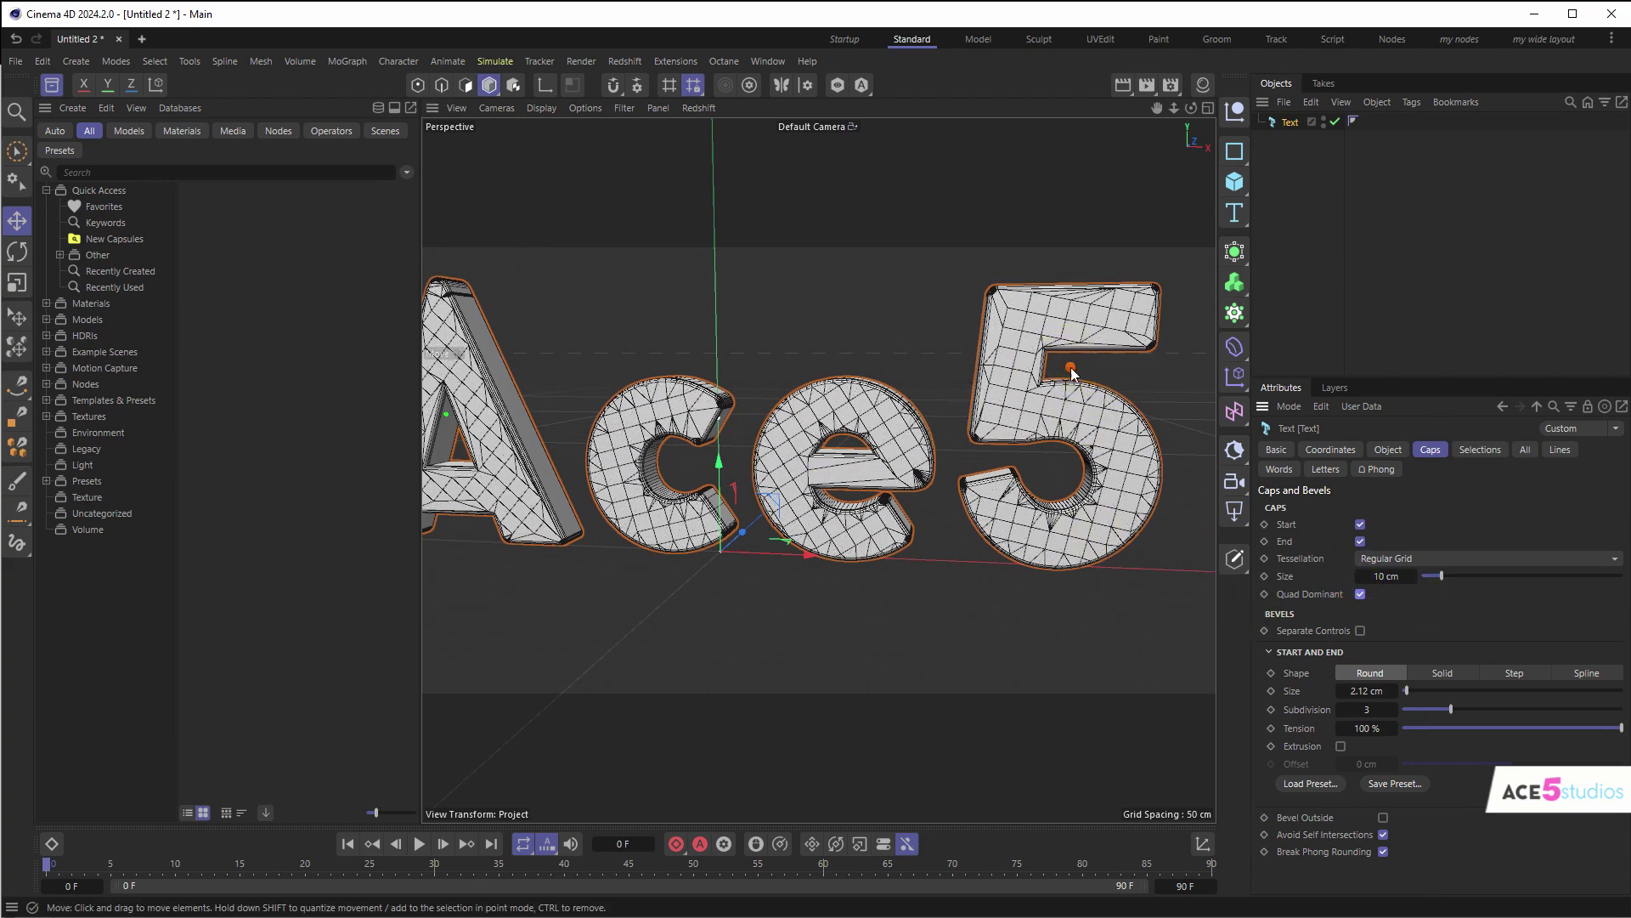
pyautogui.scroll(-2, 1062, 369)
pyautogui.keyDown('alt'); pyautogui.moveTo(1057, 364); pyautogui.dragTo(833, 418); pyautogui.keyUp('alt')
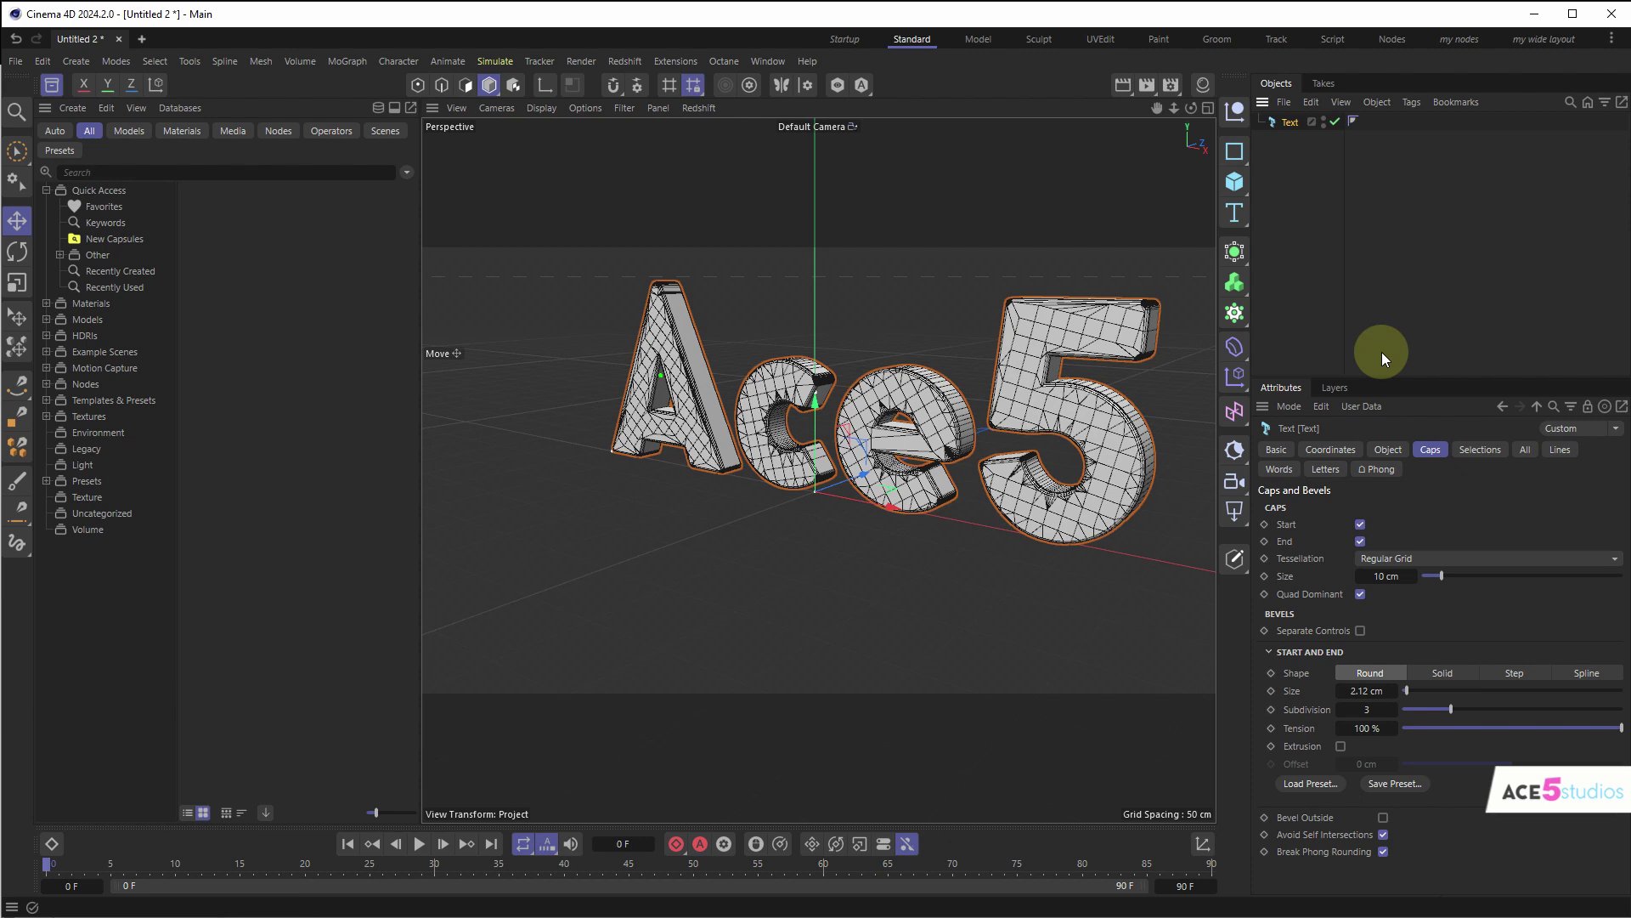
pyautogui.click(1621, 431)
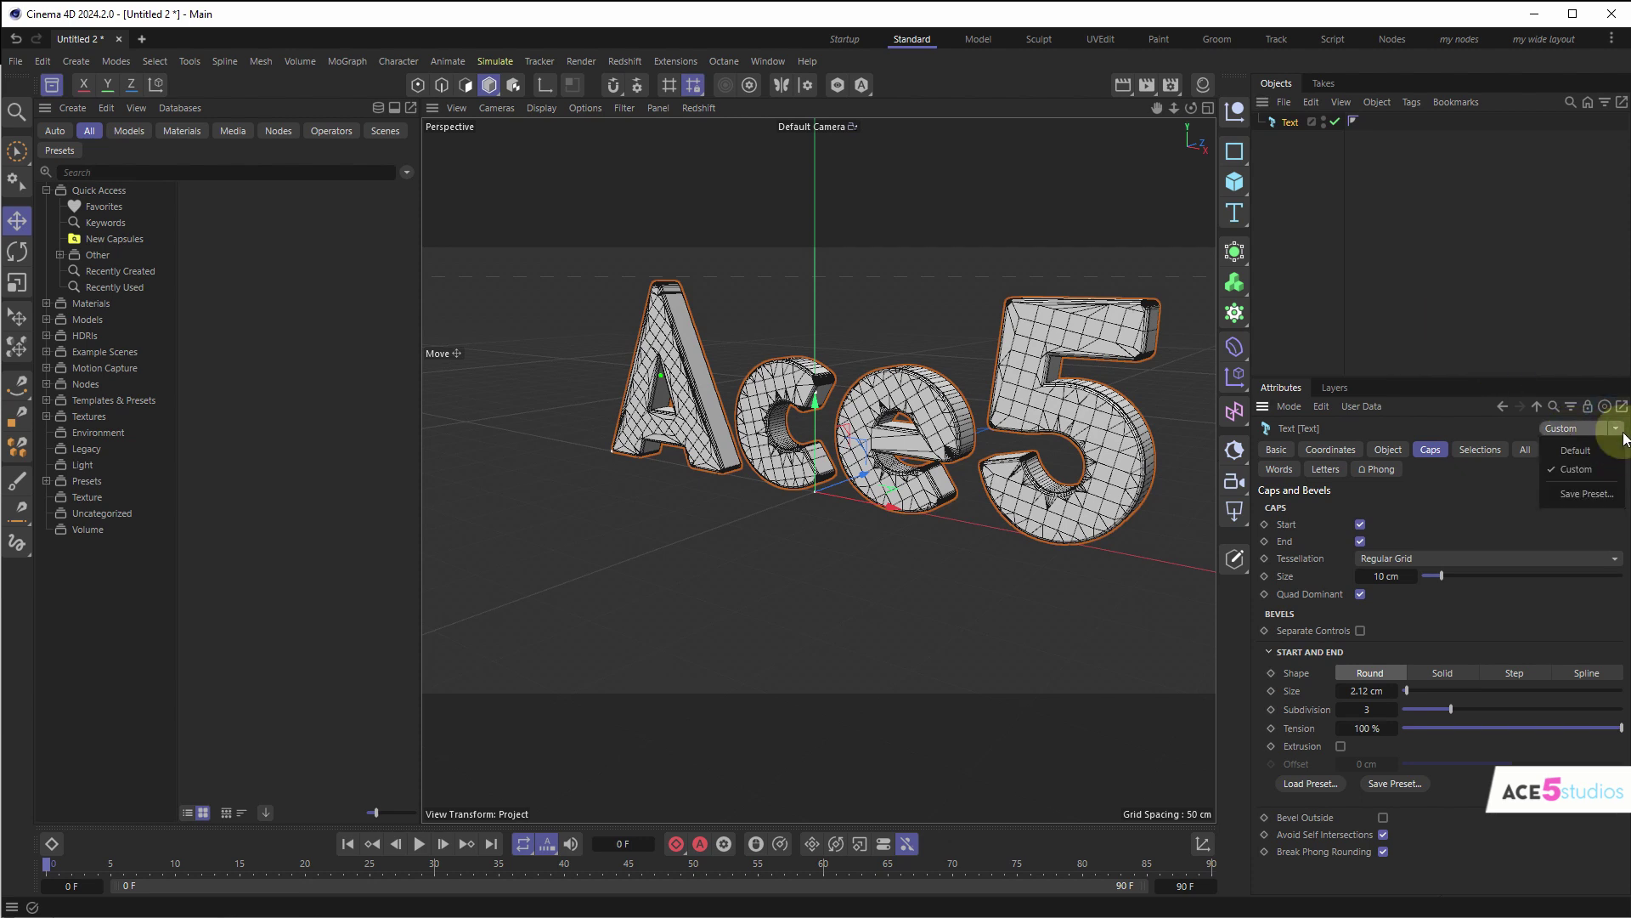
pyautogui.click(1385, 451)
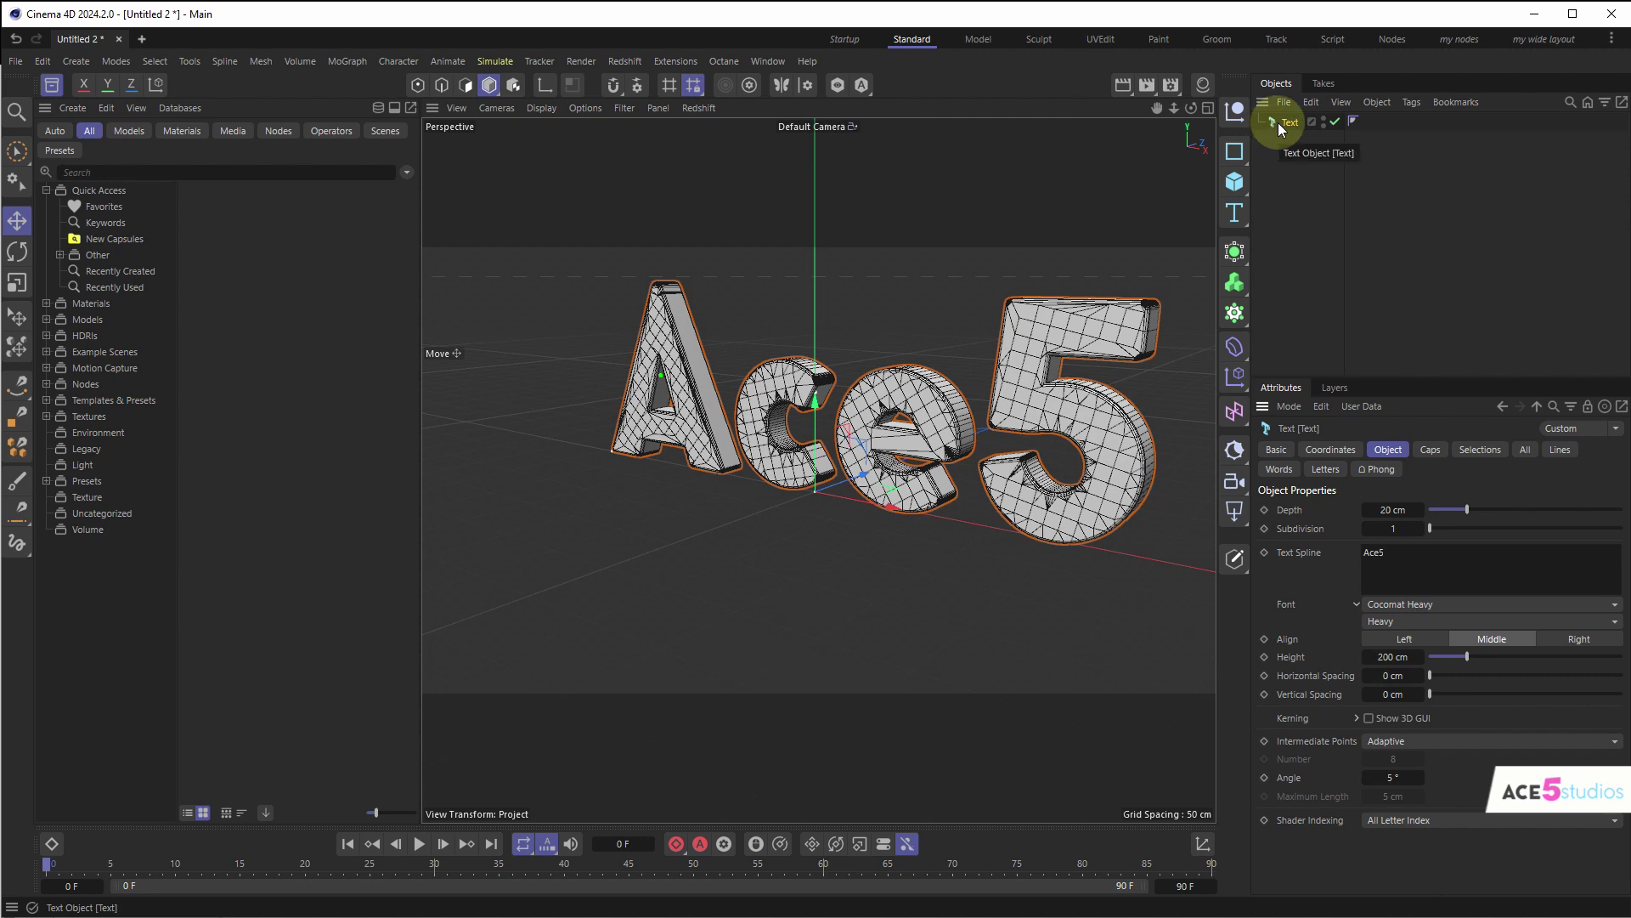
# - Save the Text object as model asset 'Text ace5' and show its details
pyautogui.moveTo(1278, 122); pyautogui.dragTo(242, 620)
pyautogui.moveTo(284, 564); pyautogui.dragTo(284, 566)
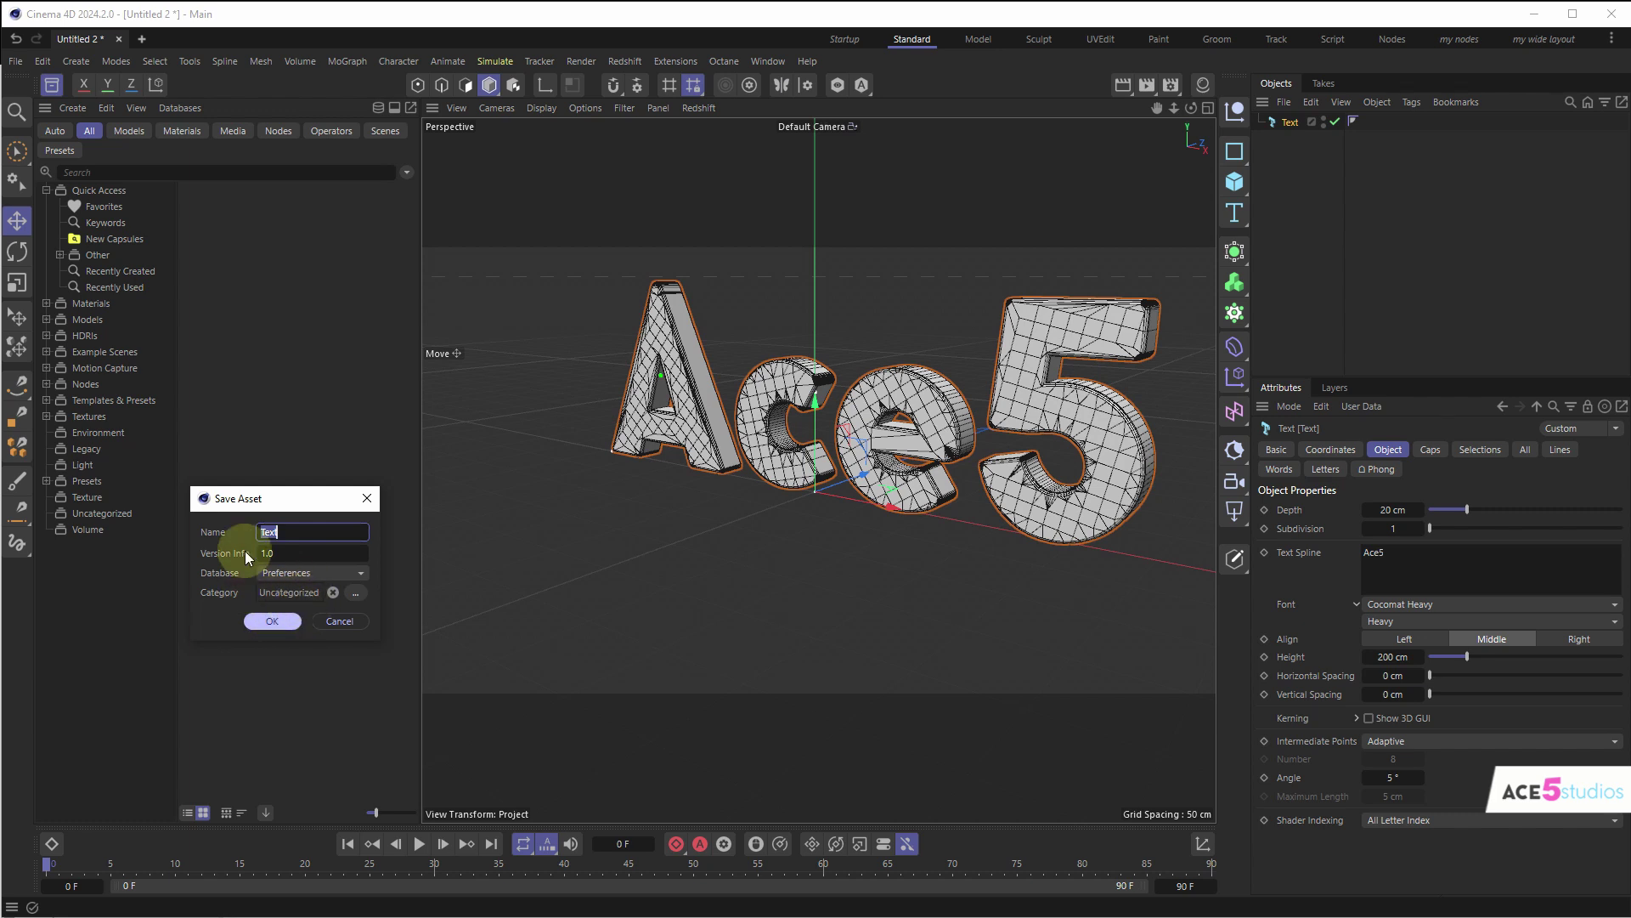
pyautogui.click(296, 532)
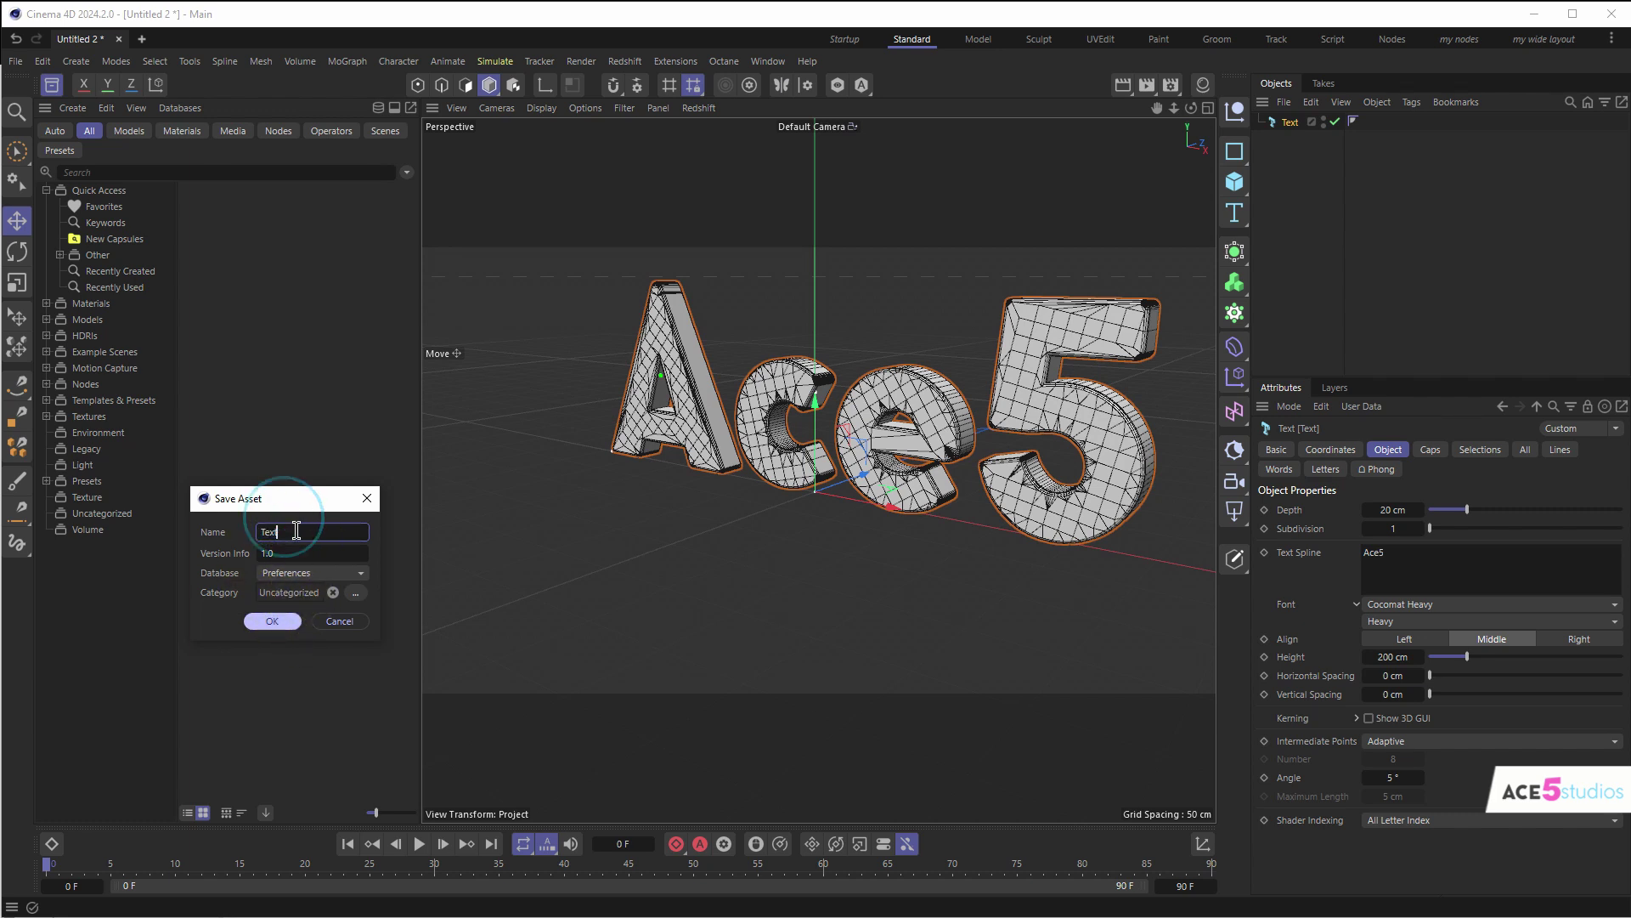
pyautogui.write('ace5')
pyautogui.click(272, 621)
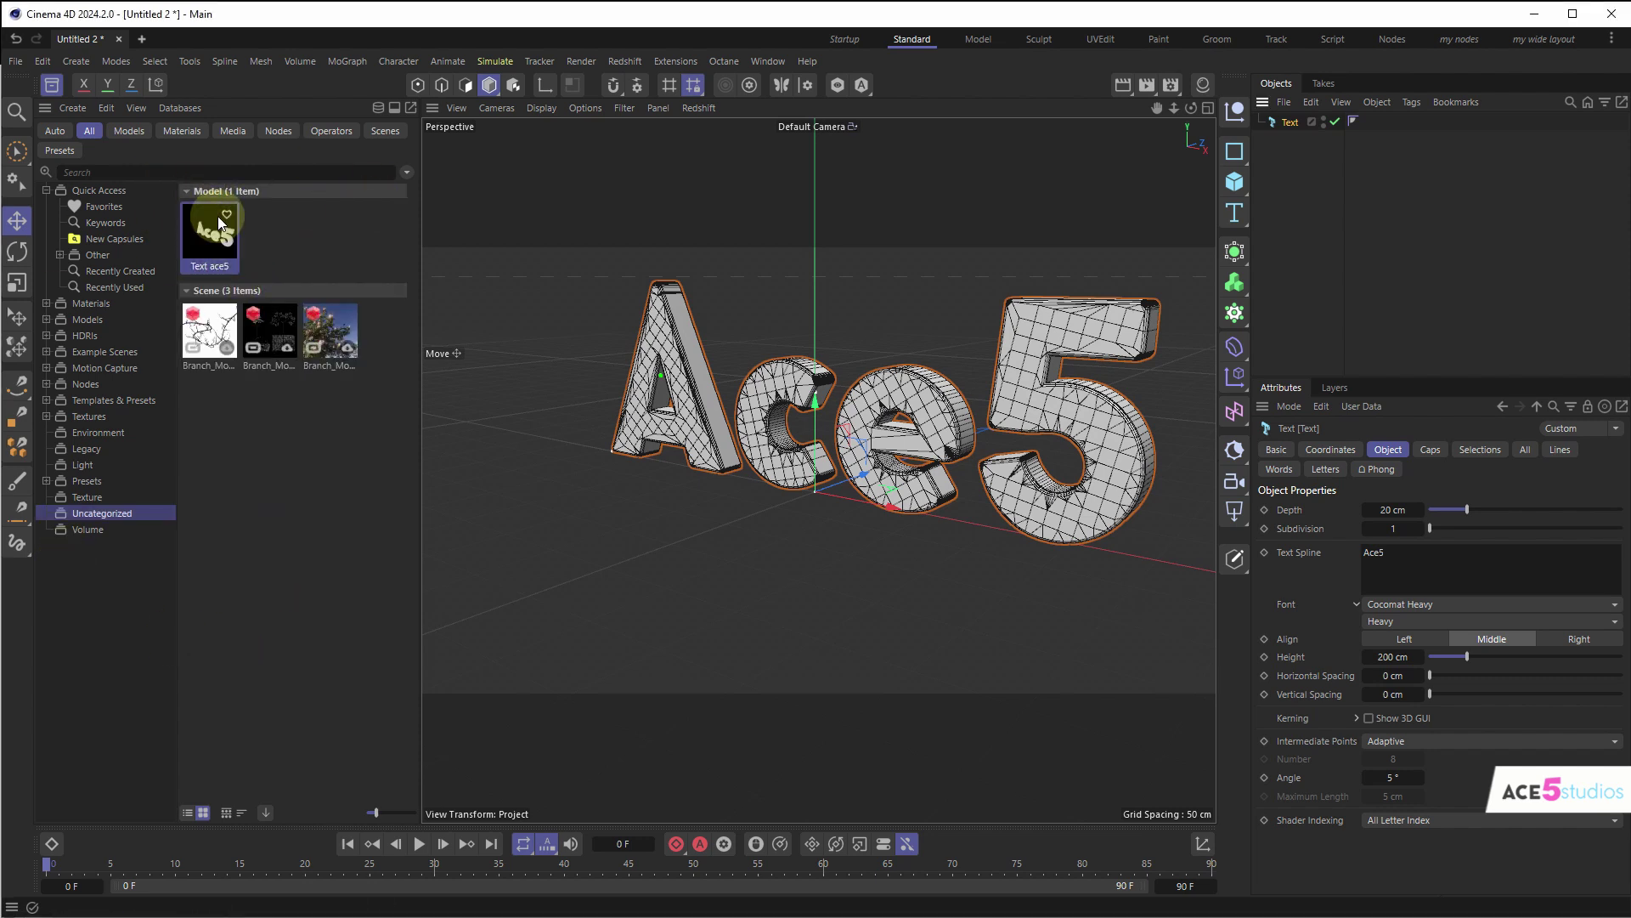
pyautogui.click(393, 108)
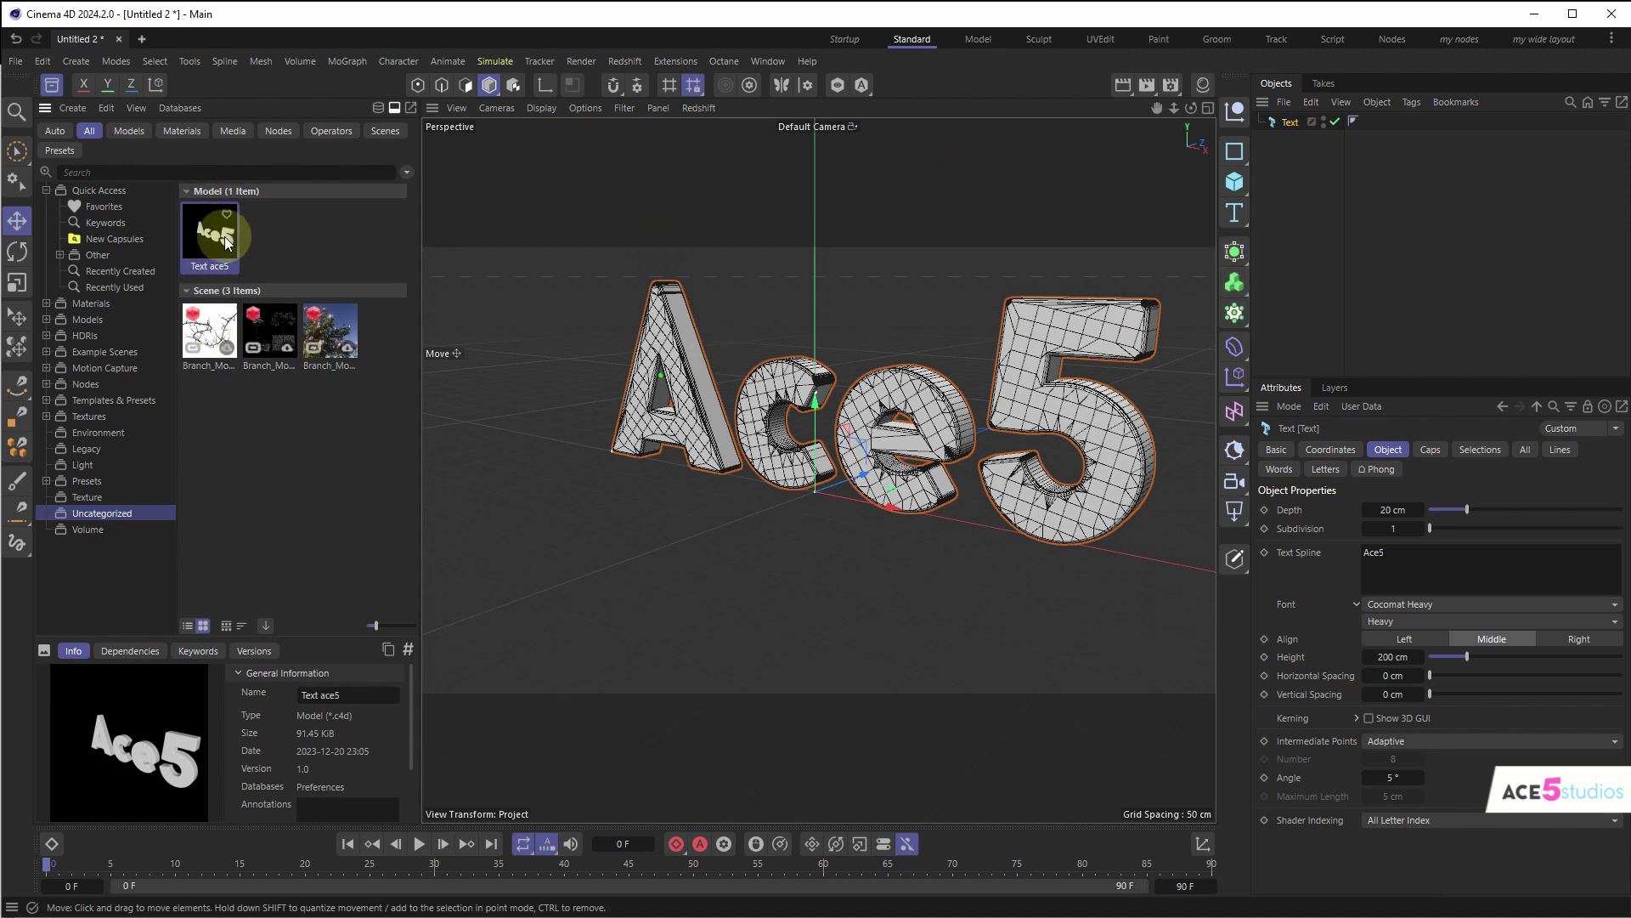
# - Add the Text ace5 asset to the command palette and delete the Text object
pyautogui.moveTo(225, 242); pyautogui.dragTo(1235, 183)
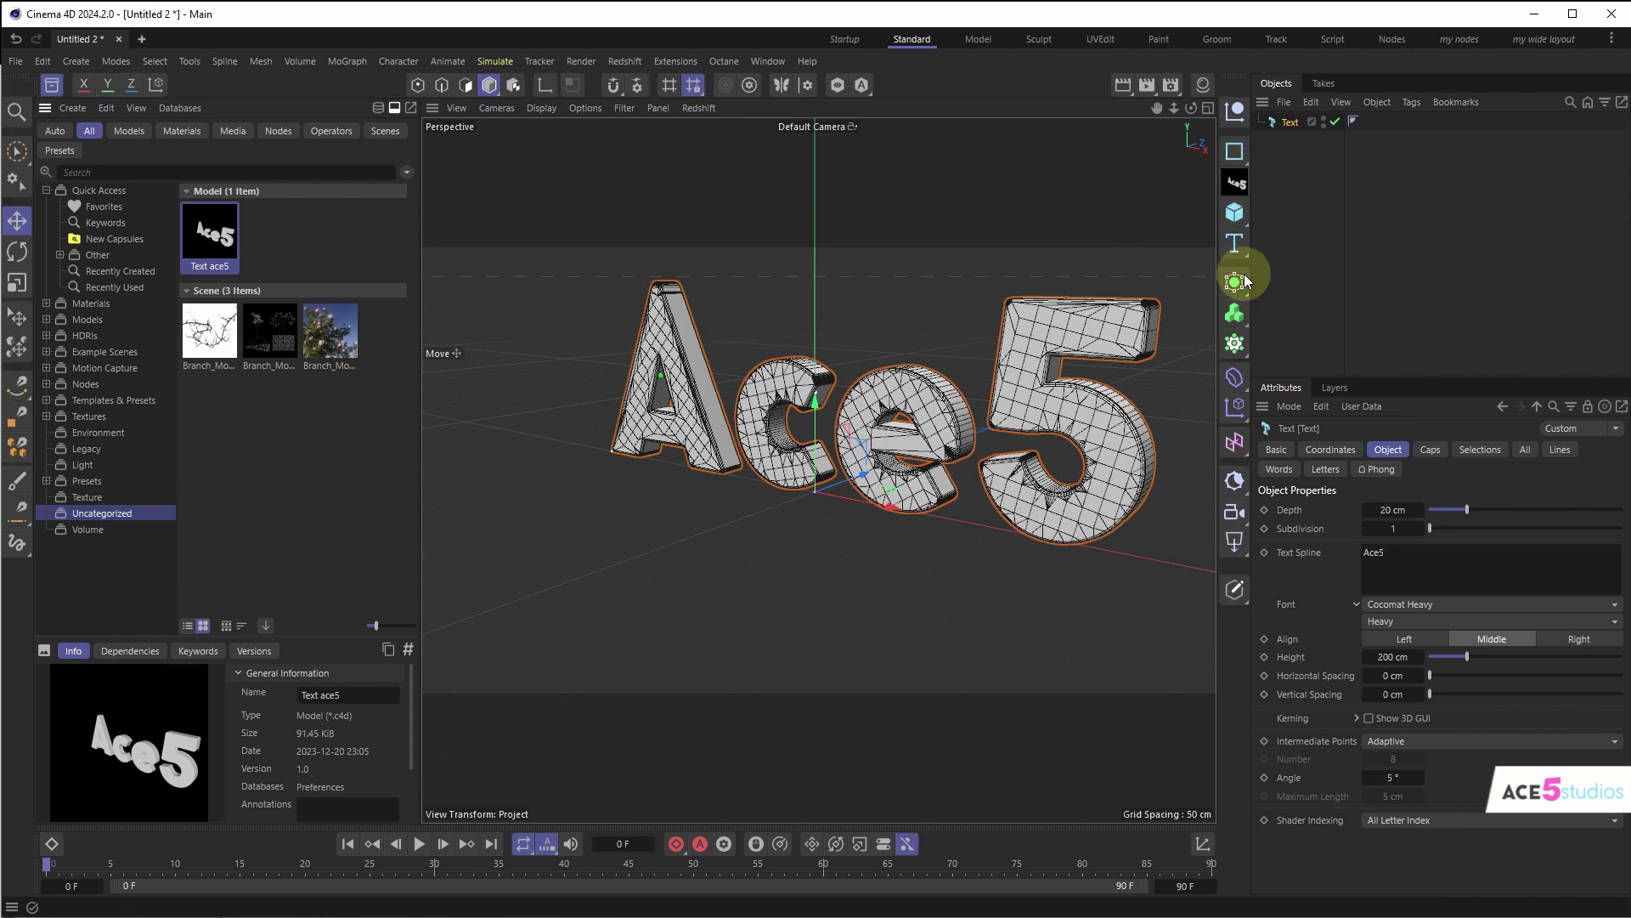
pyautogui.click(1304, 260)
pyautogui.click(1295, 125)
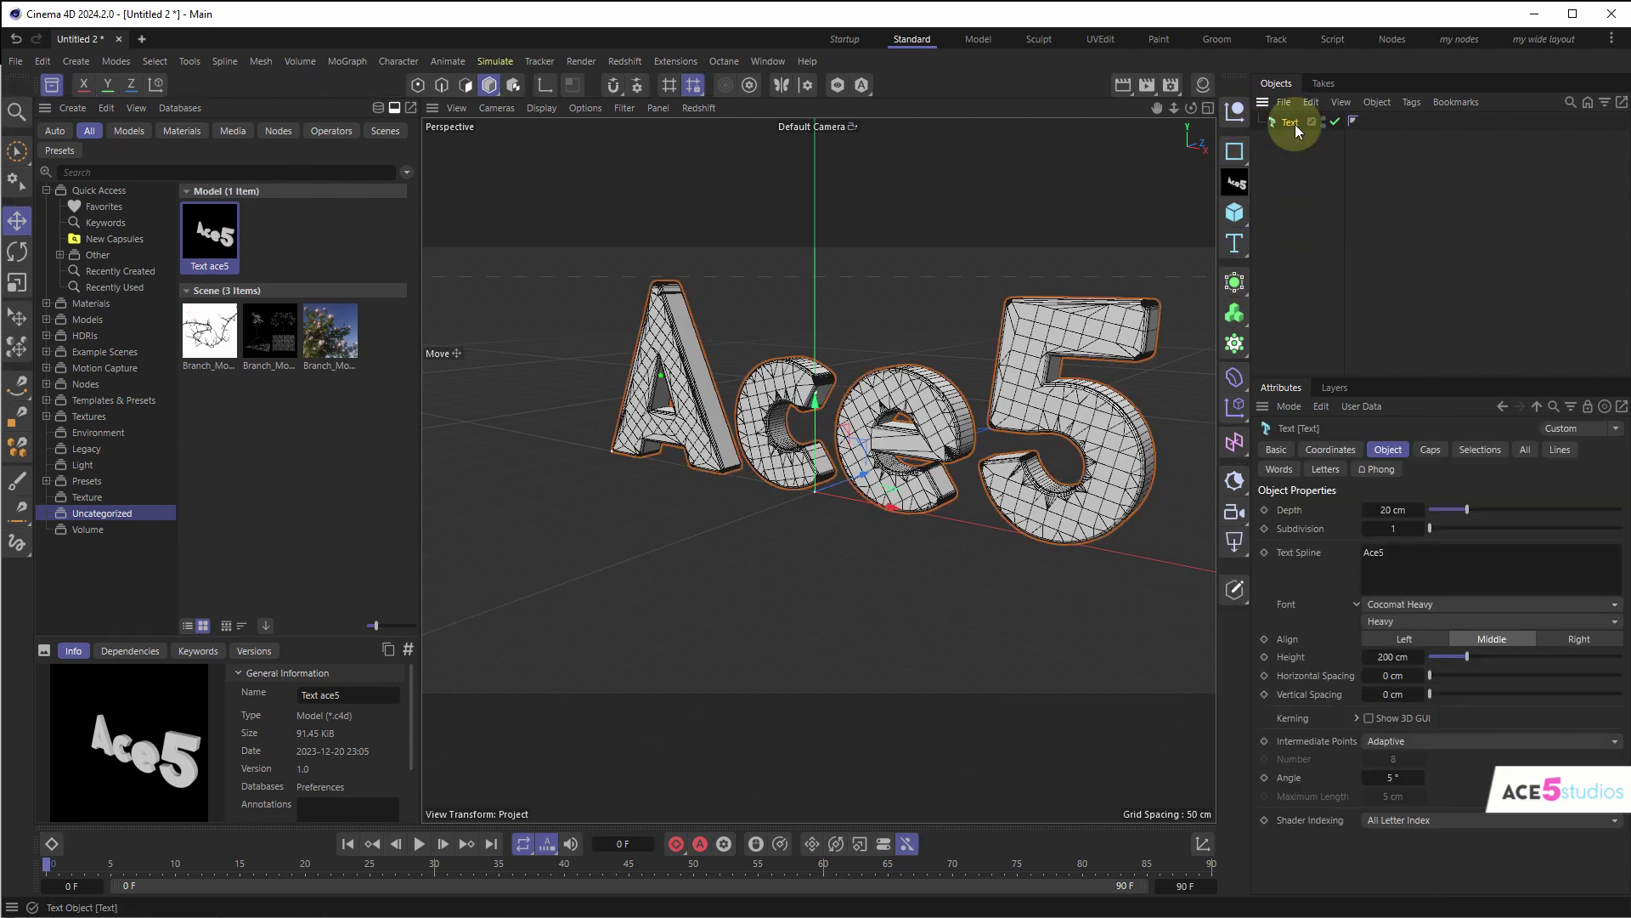
pyautogui.press('Delete')
# - Add a cube, text spline, subdivision surface, cloner and Ace5 text, then delete everything
pyautogui.click(1234, 213)
pyautogui.click(1235, 244)
pyautogui.click(1235, 282)
pyautogui.click(1235, 343)
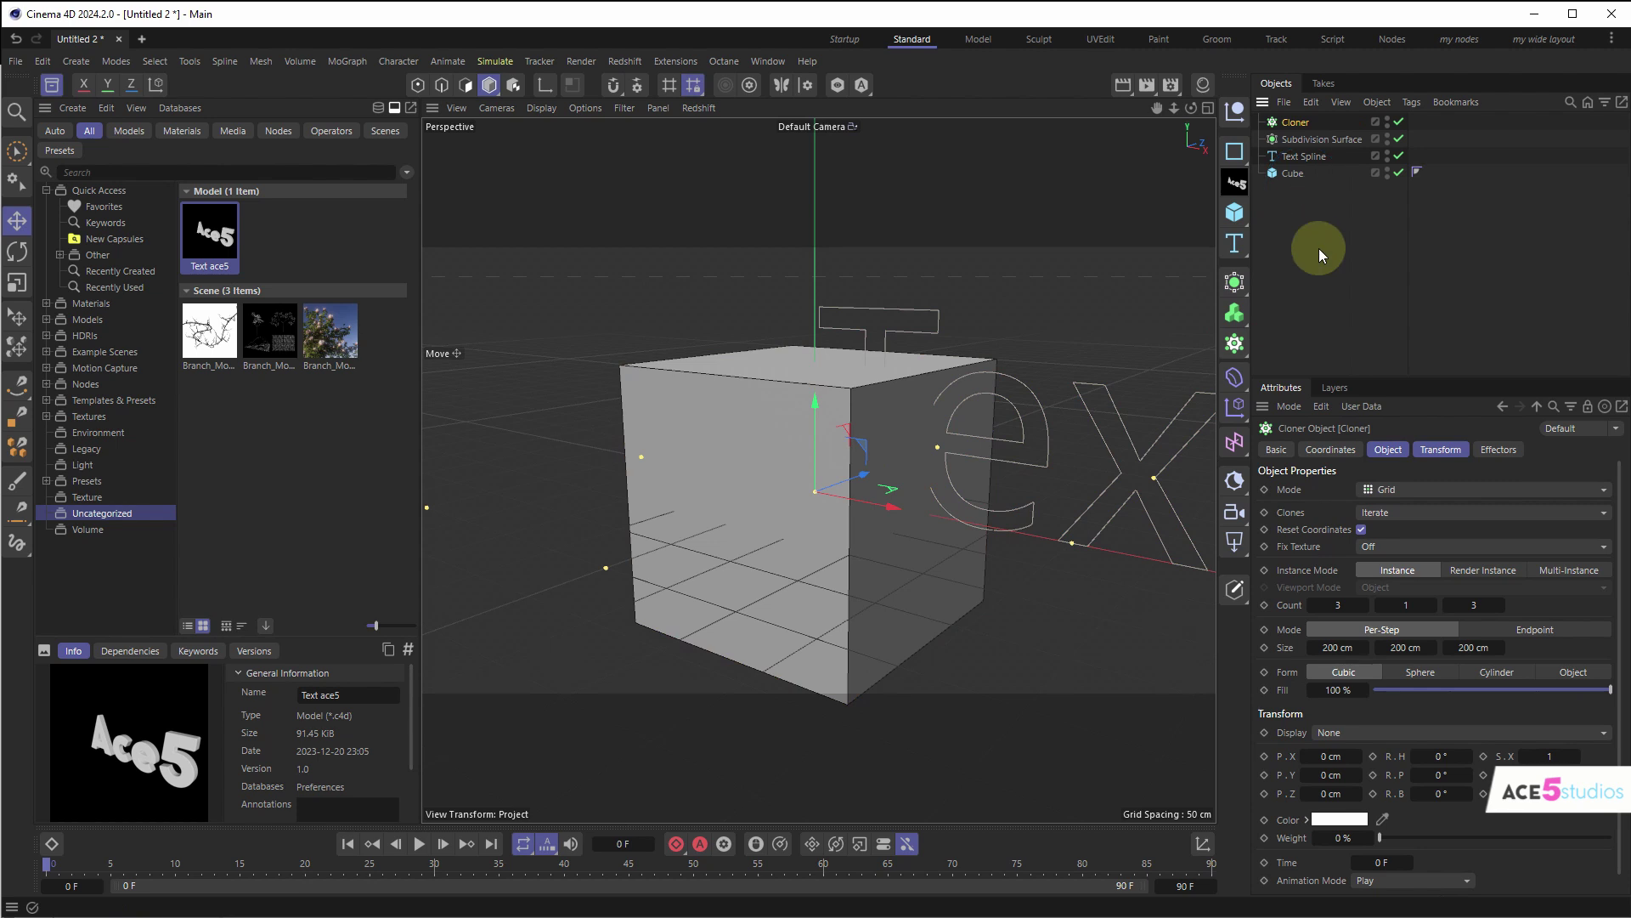
pyautogui.click(1236, 182)
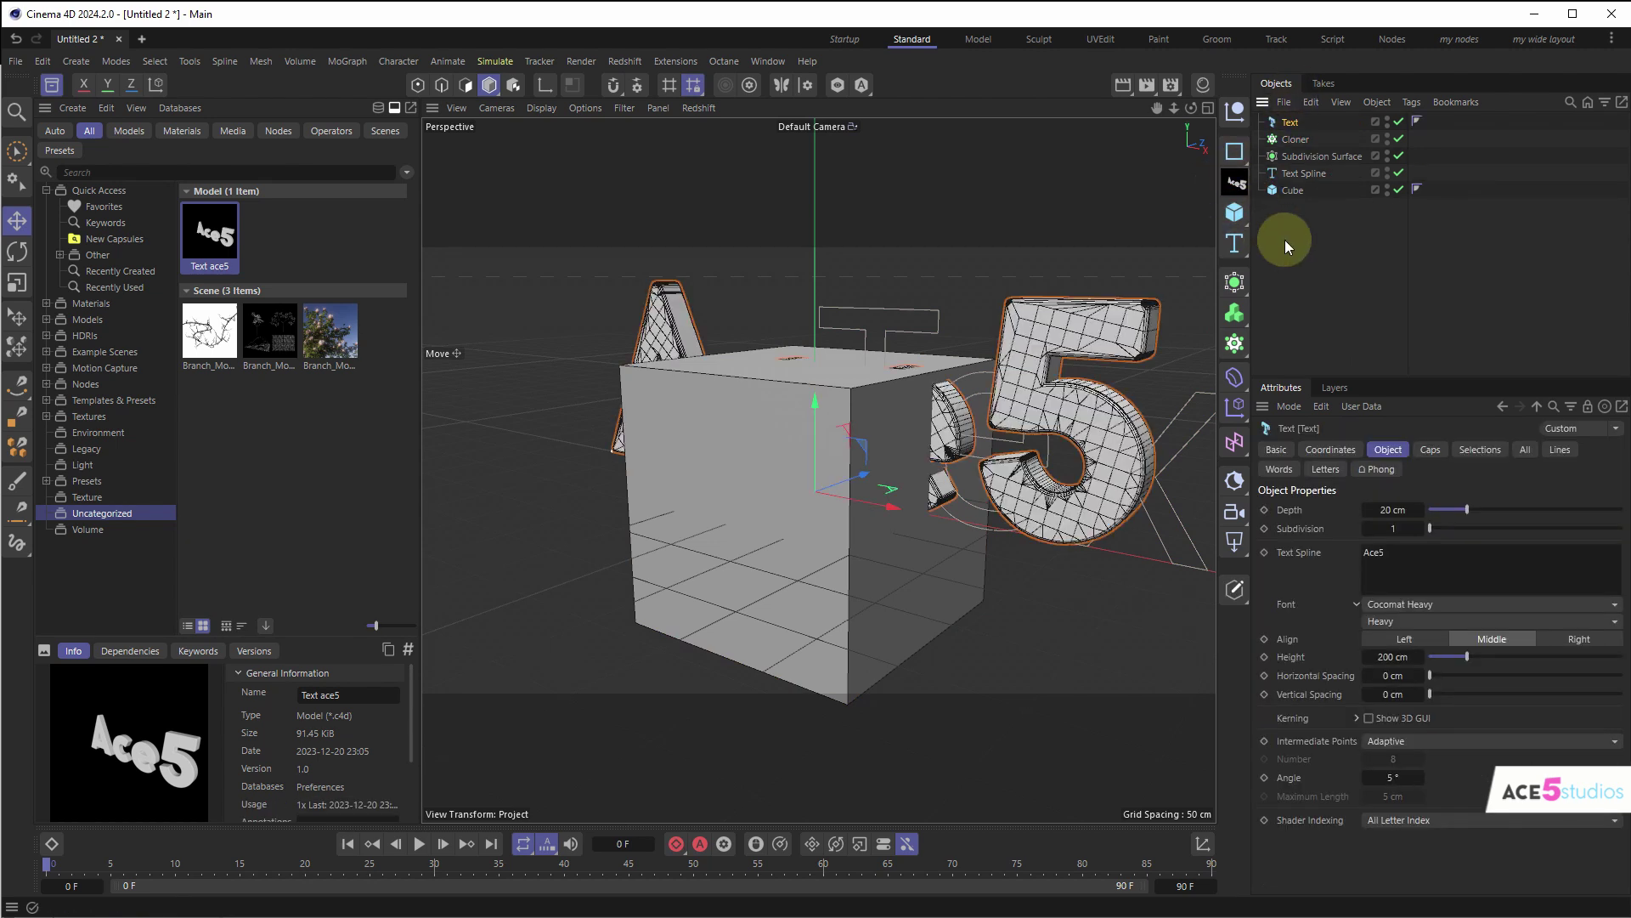
pyautogui.moveTo(1301, 238); pyautogui.dragTo(1289, 120)
pyautogui.press('Delete')
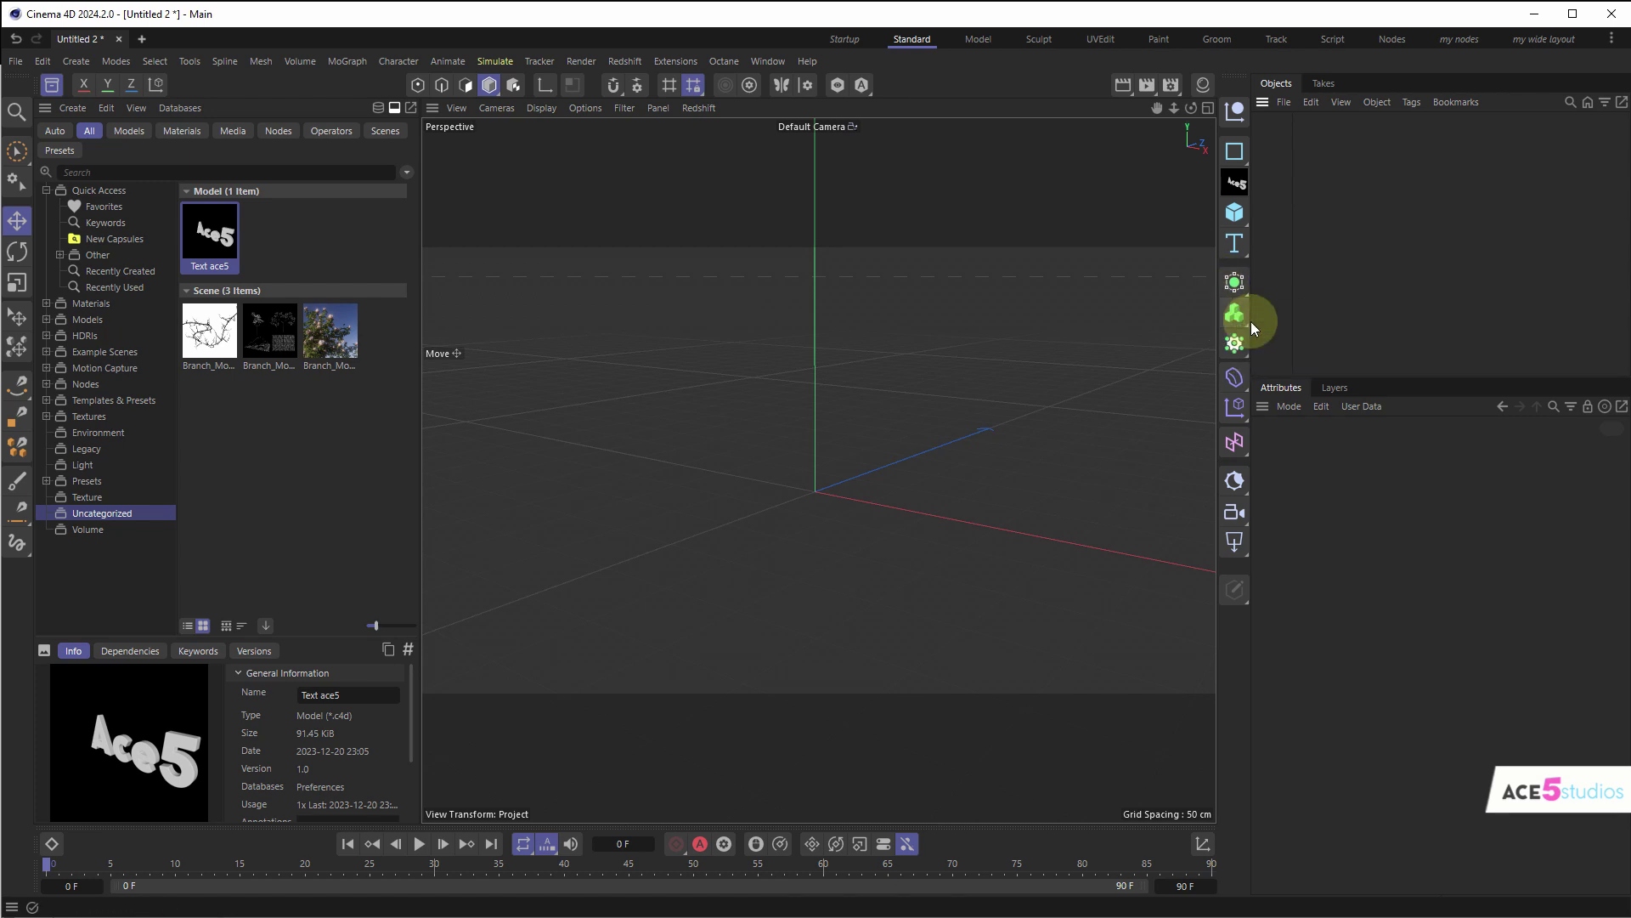
# - Add a Volume Mesher with Volume Builder and save it as a model asset
pyautogui.moveTo(1237, 313); pyautogui.dragTo(1337, 370)
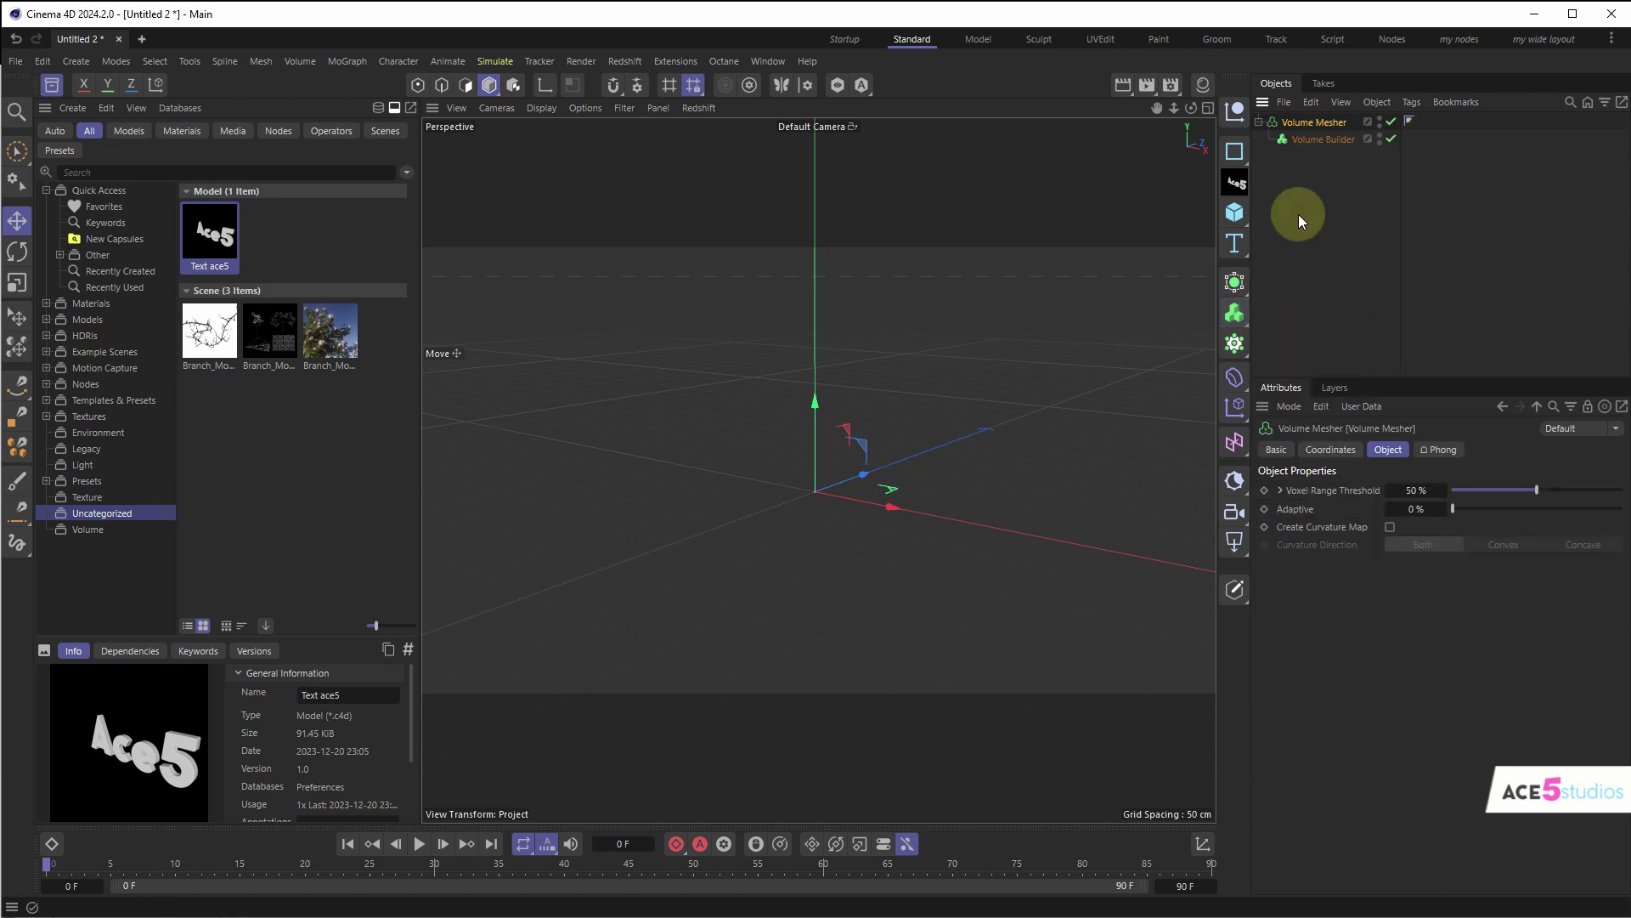
pyautogui.moveTo(1296, 122); pyautogui.dragTo(1232, 277)
pyautogui.click(279, 281)
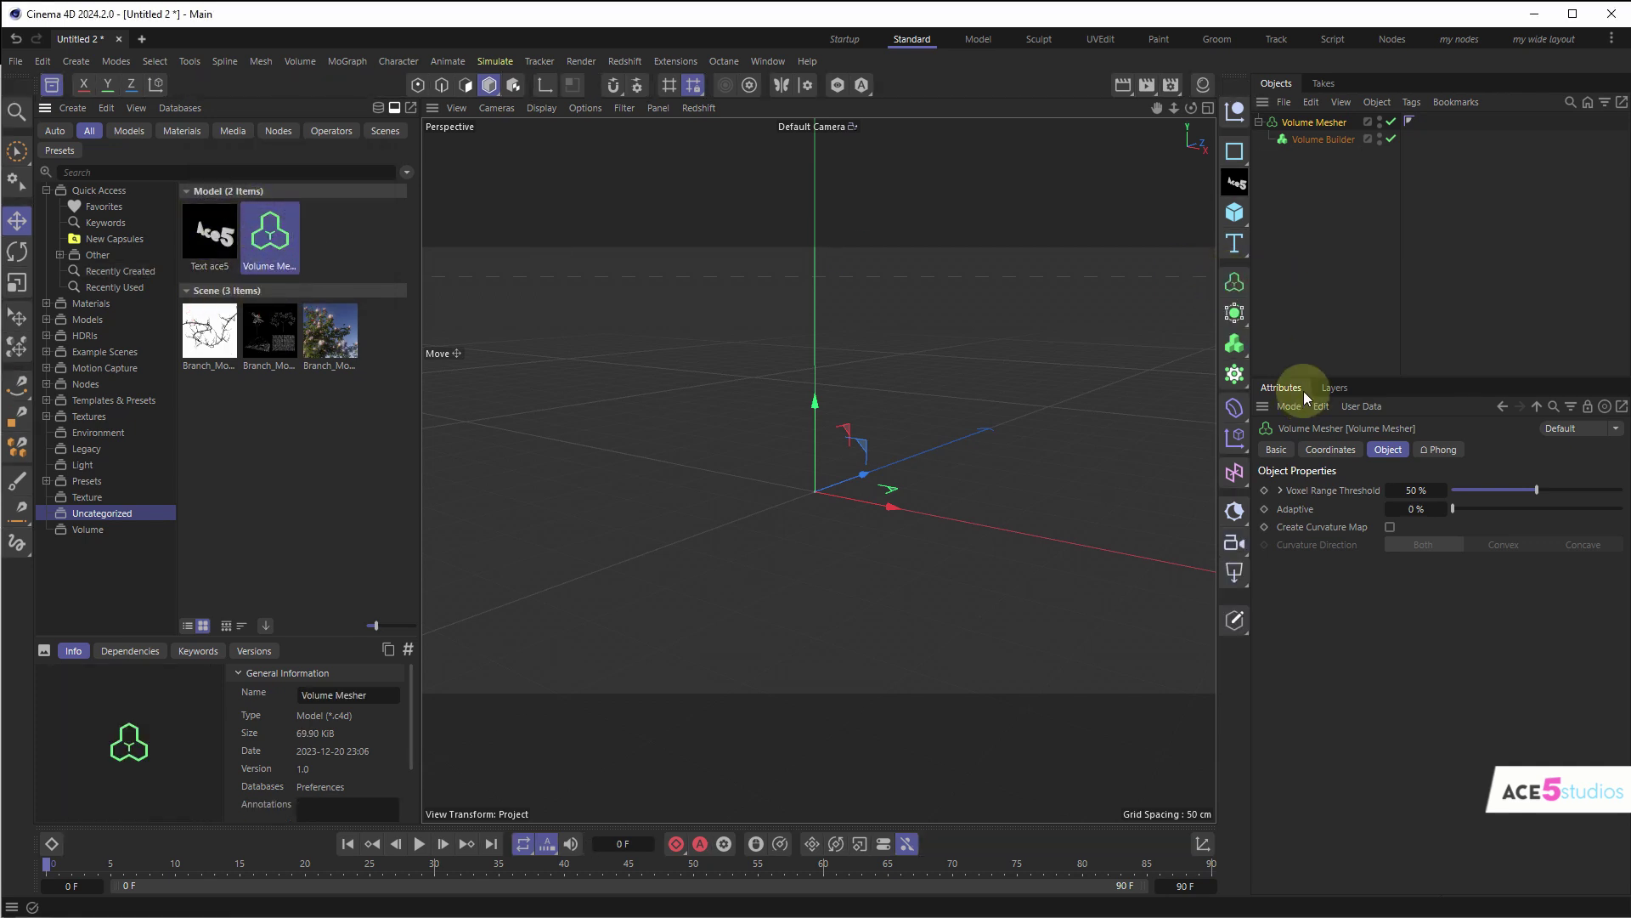
# - Select all objects in the scene and delete them
pyautogui.click(1300, 224)
pyautogui.hotkey('ctrl', 'a')
pyautogui.press('Delete')
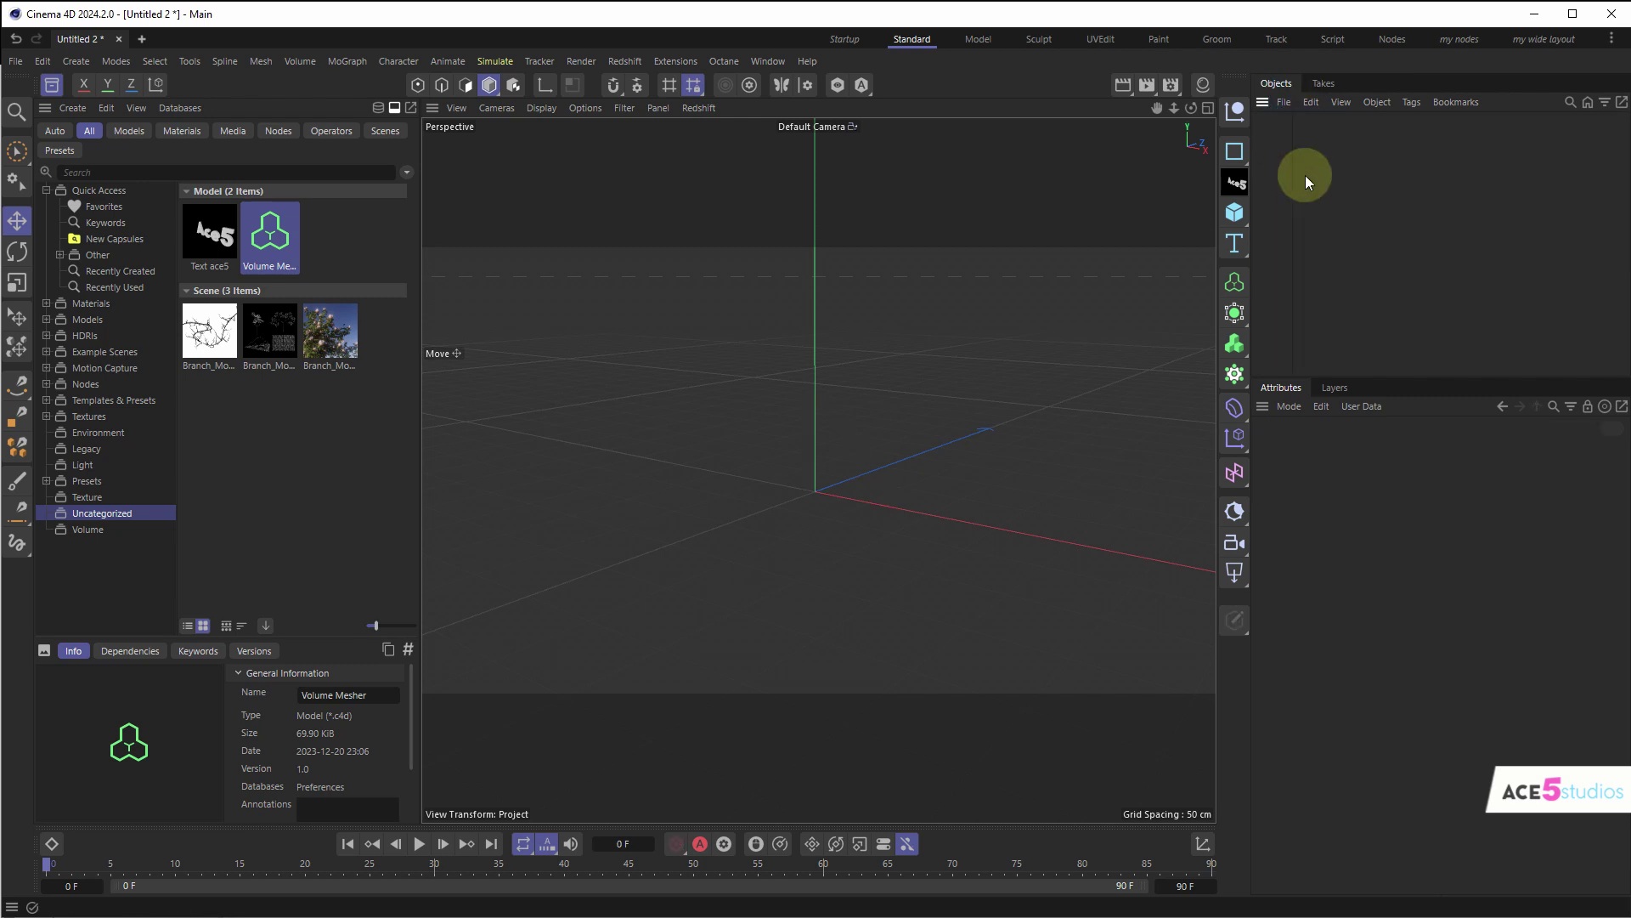
# - Place a Cube under a Volume Builder so the Volume Mesher remeshes it rounded
pyautogui.click(1234, 212)
pyautogui.click(1235, 282)
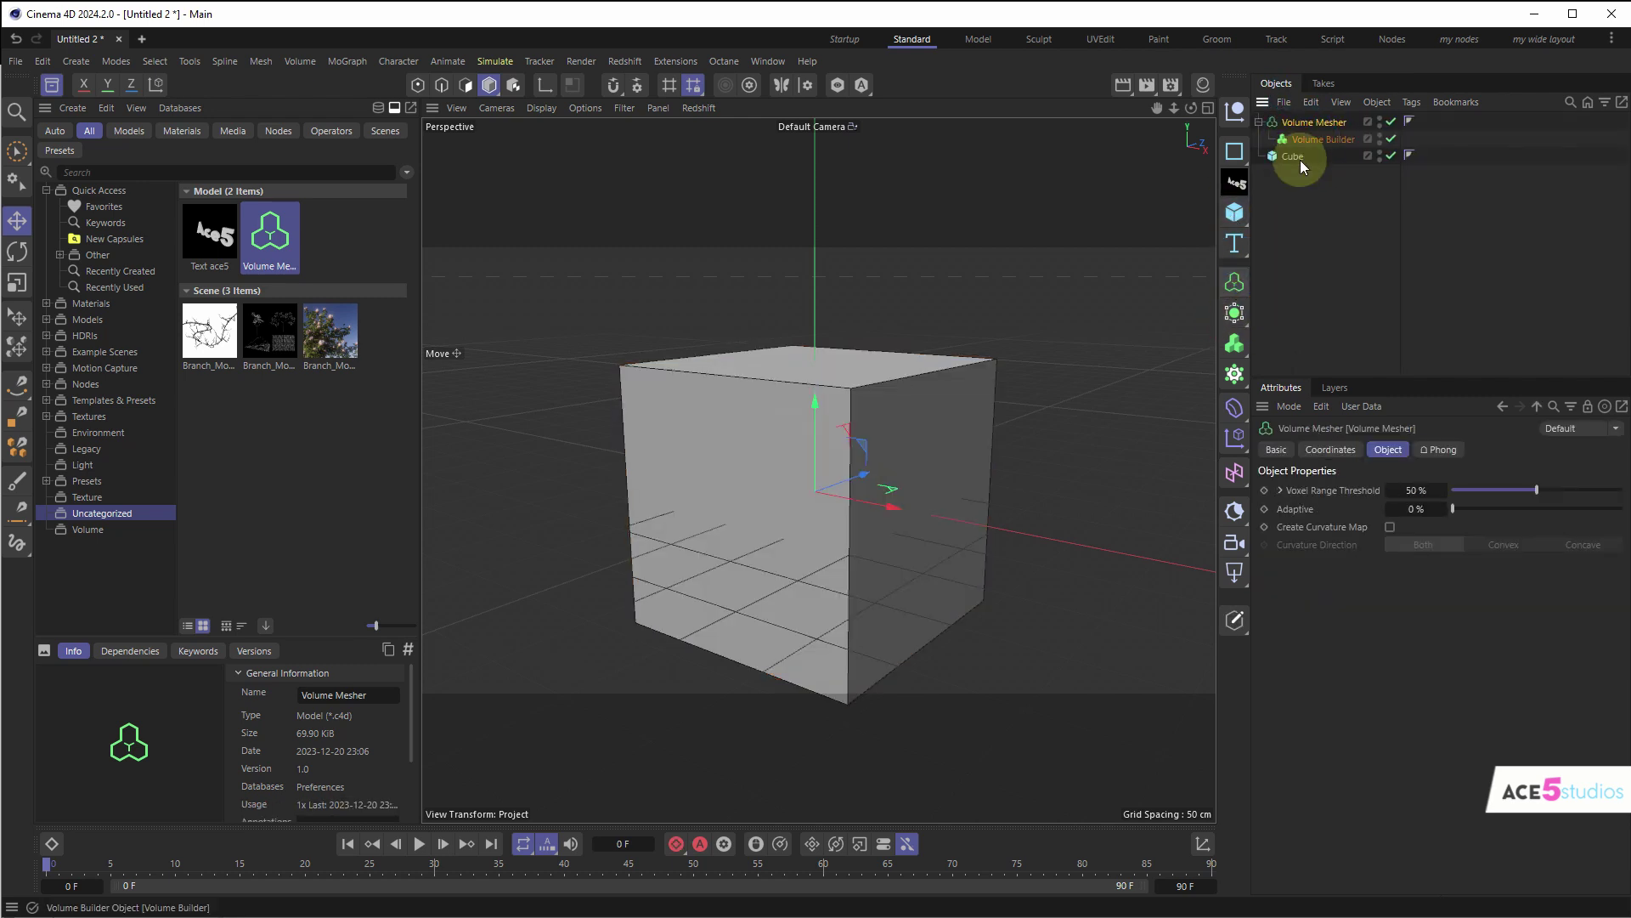
pyautogui.hotkey('ctrl', 'a')
pyautogui.press('Delete')
pyautogui.click(1235, 281)
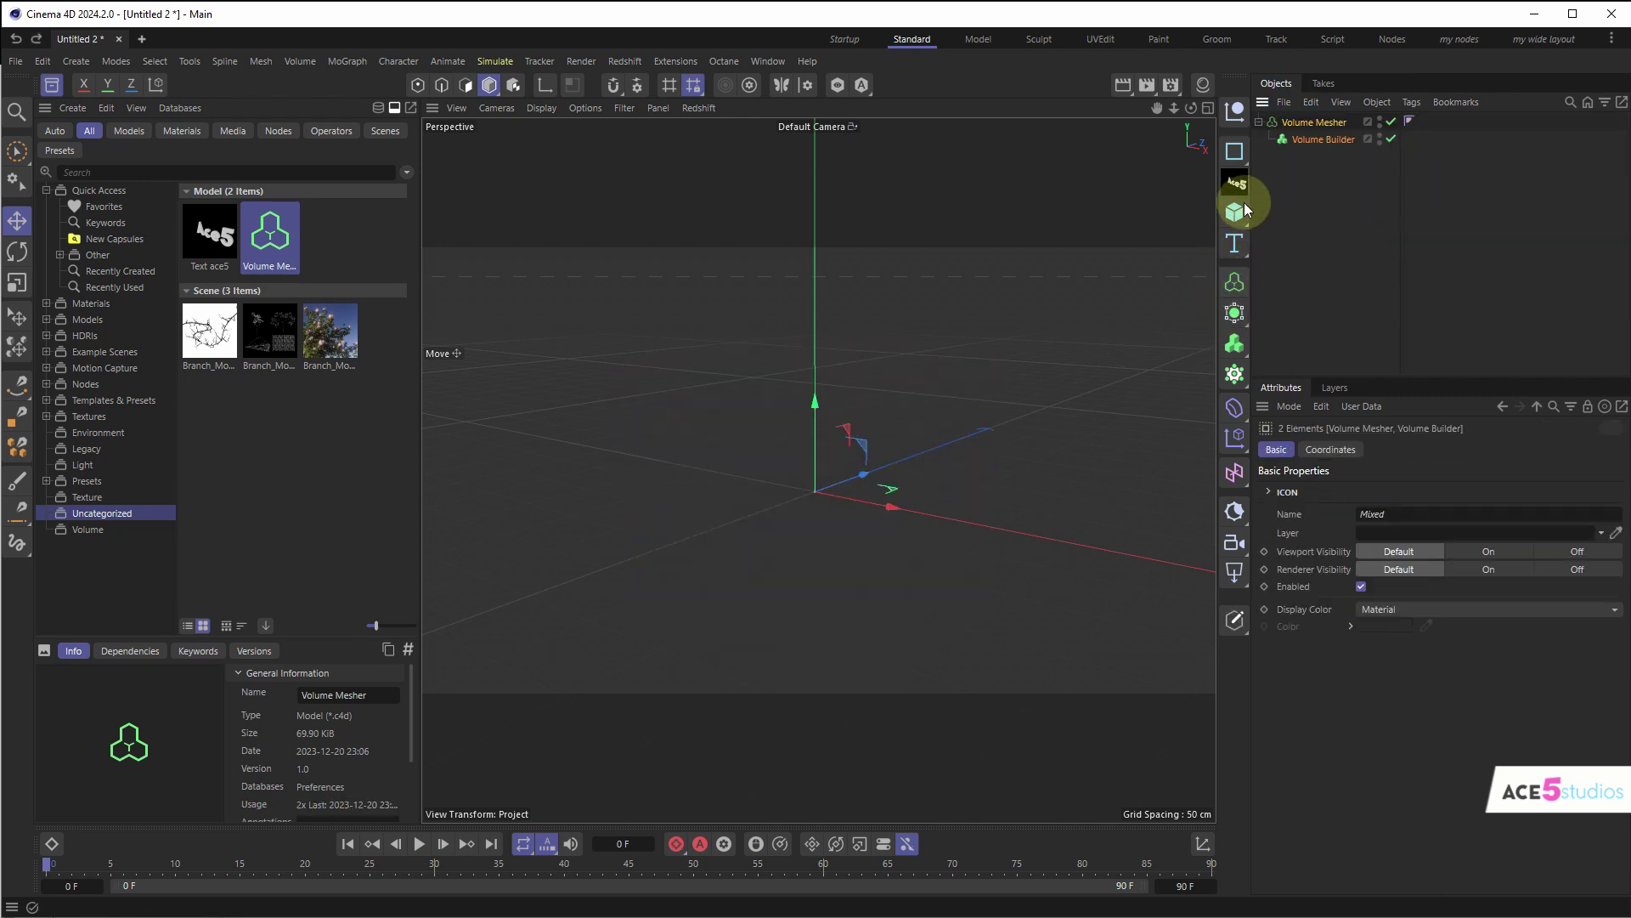
pyautogui.click(1243, 211)
pyautogui.click(1236, 289)
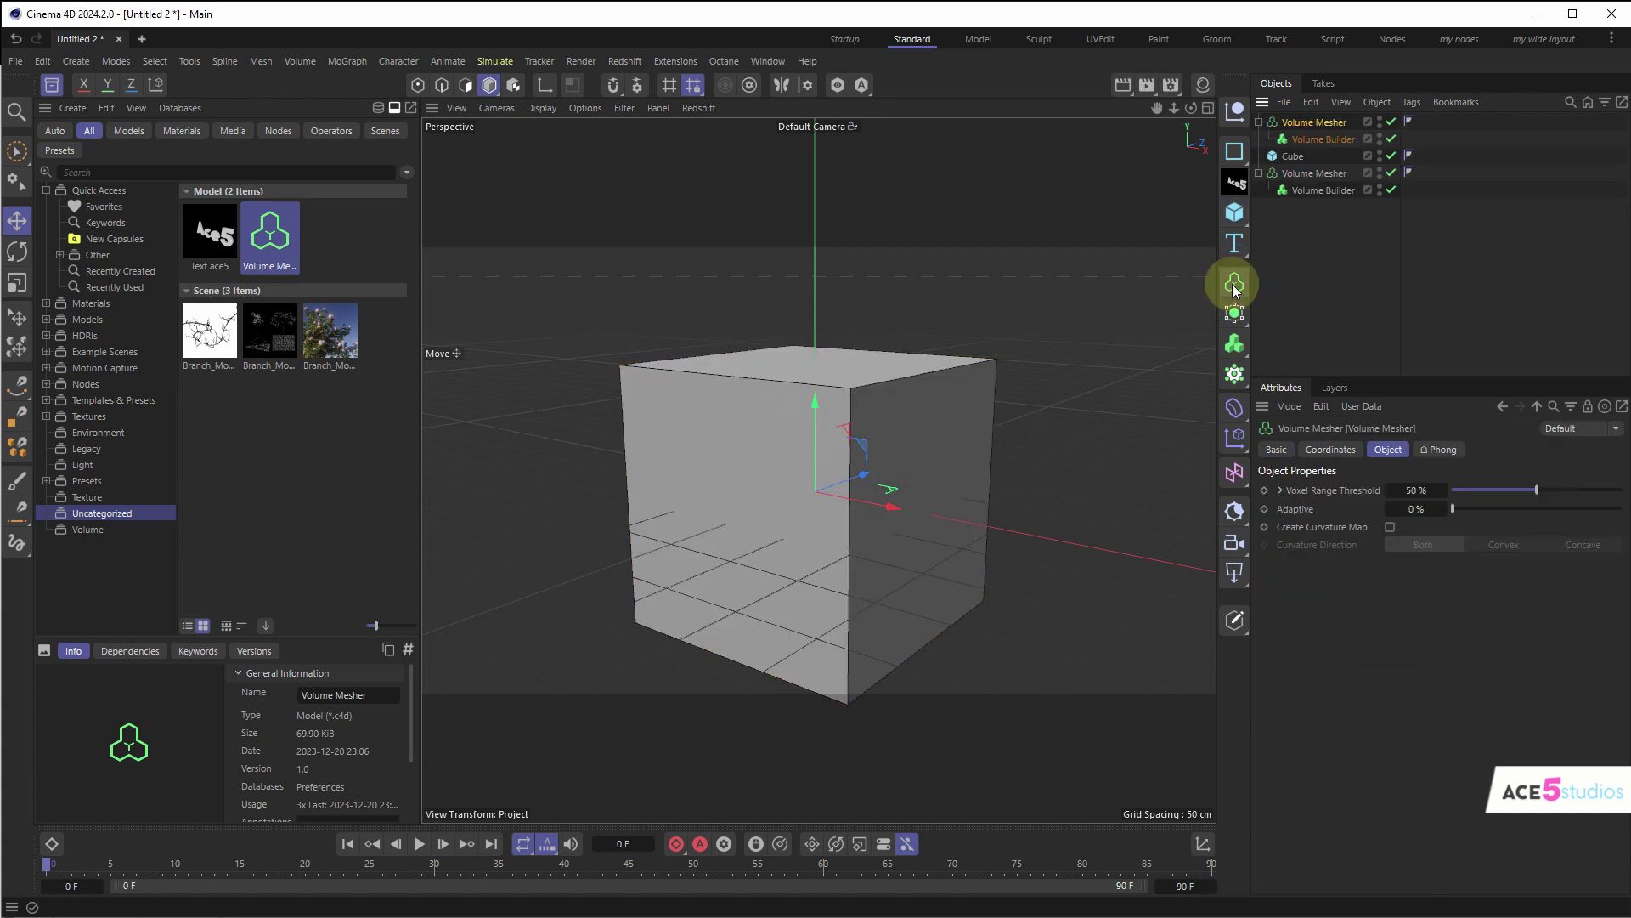
pyautogui.press('Delete')
pyautogui.moveTo(1292, 122); pyautogui.dragTo(1317, 156)
pyautogui.click(1330, 214)
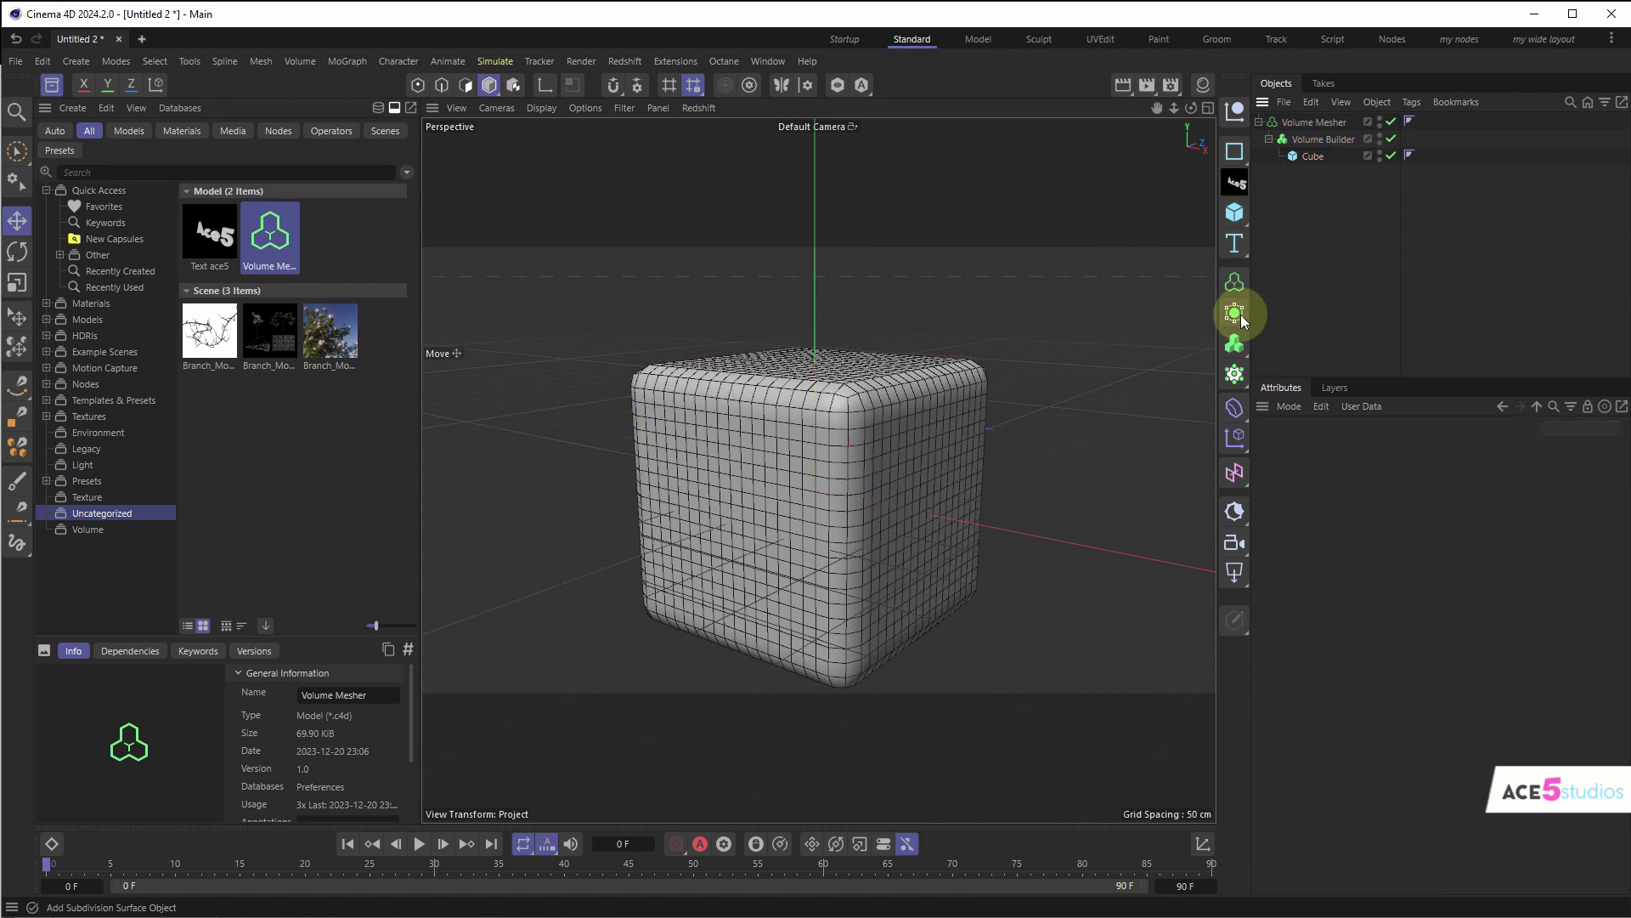
# - Add a Cloner with a child Cube and scale the clones down
pyautogui.click(1234, 374)
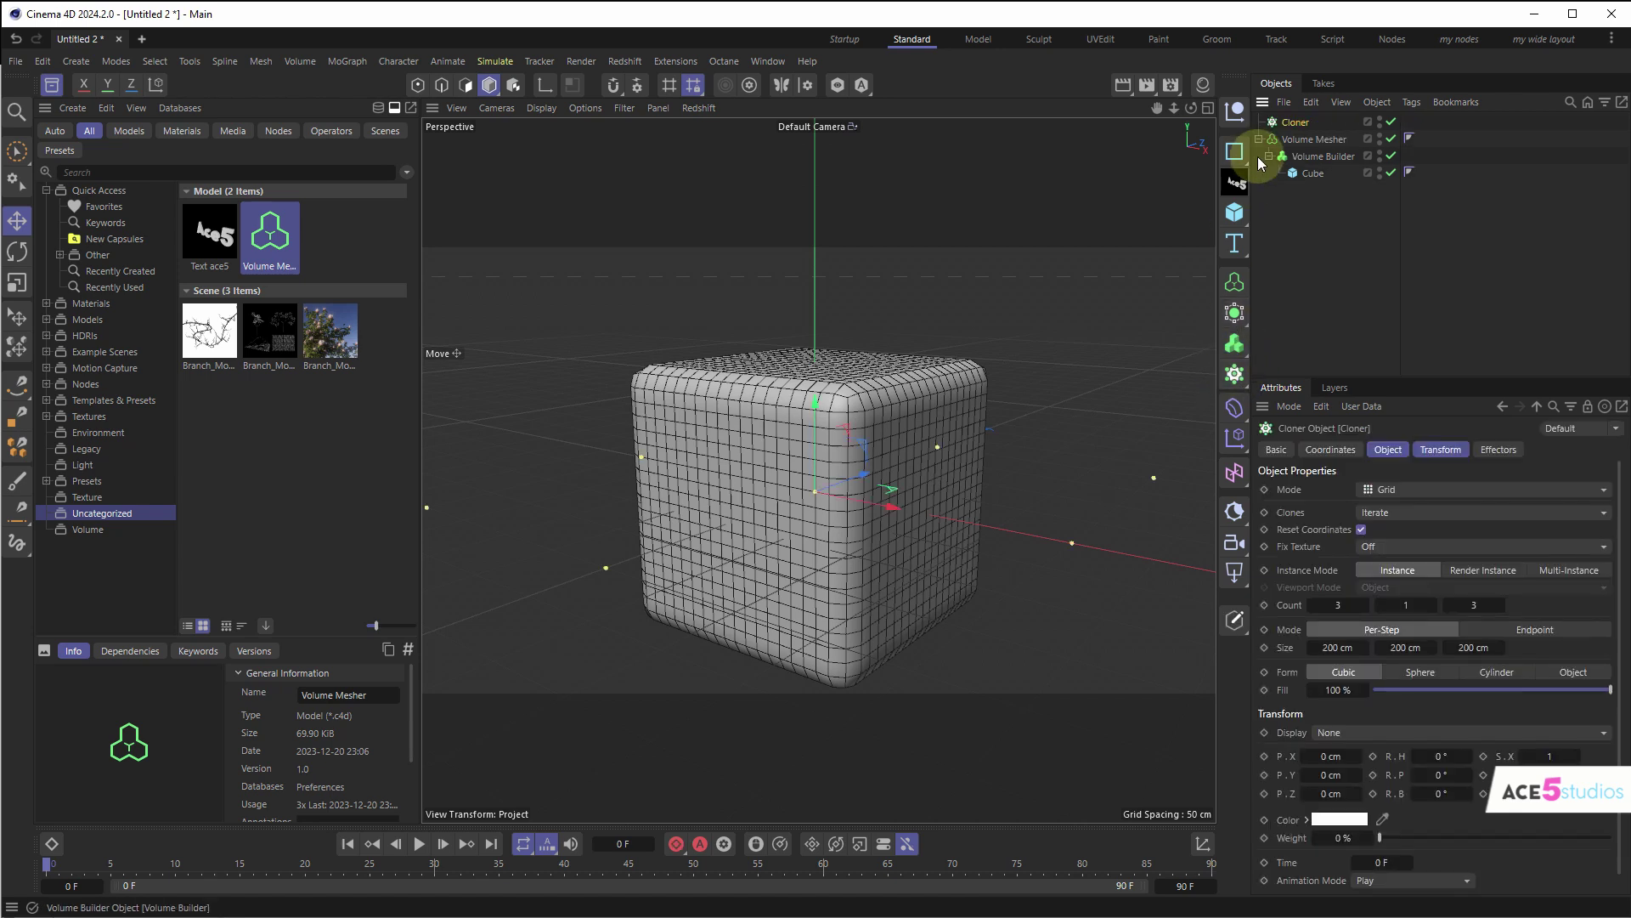
pyautogui.keyDown('shift'); pyautogui.click(1235, 213); pyautogui.keyUp('shift')
pyautogui.press('t')
pyautogui.moveTo(1018, 250); pyautogui.dragTo(629, 354)
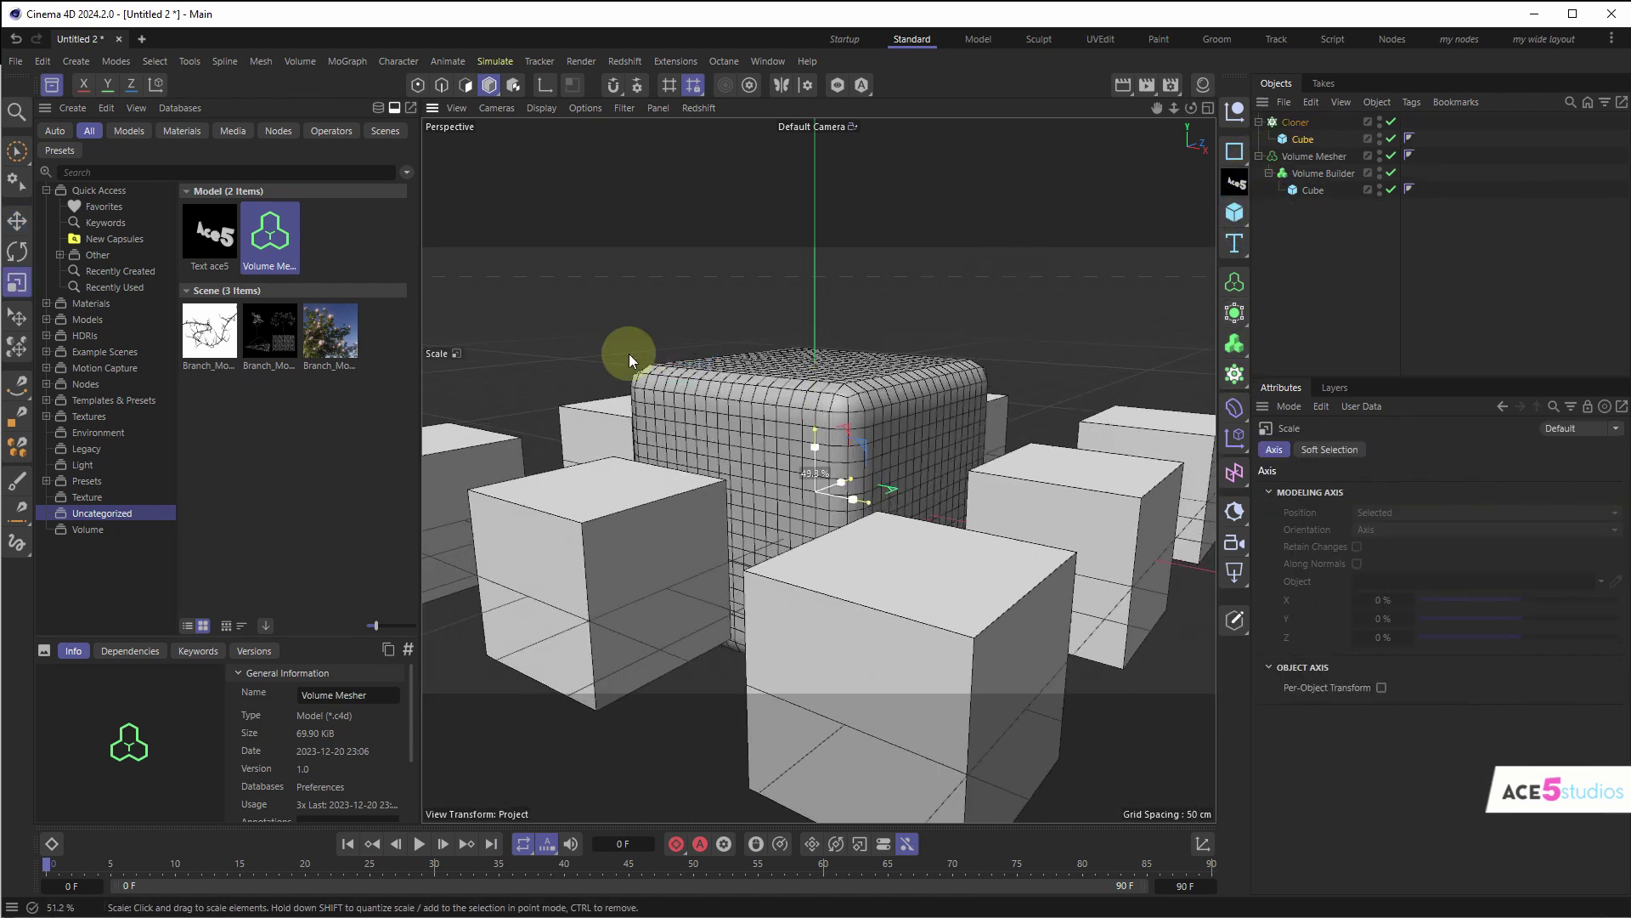
# - Add a Sphere and set the Cloner to Object mode on it, distributing at Polygon Center
pyautogui.click(1235, 212)
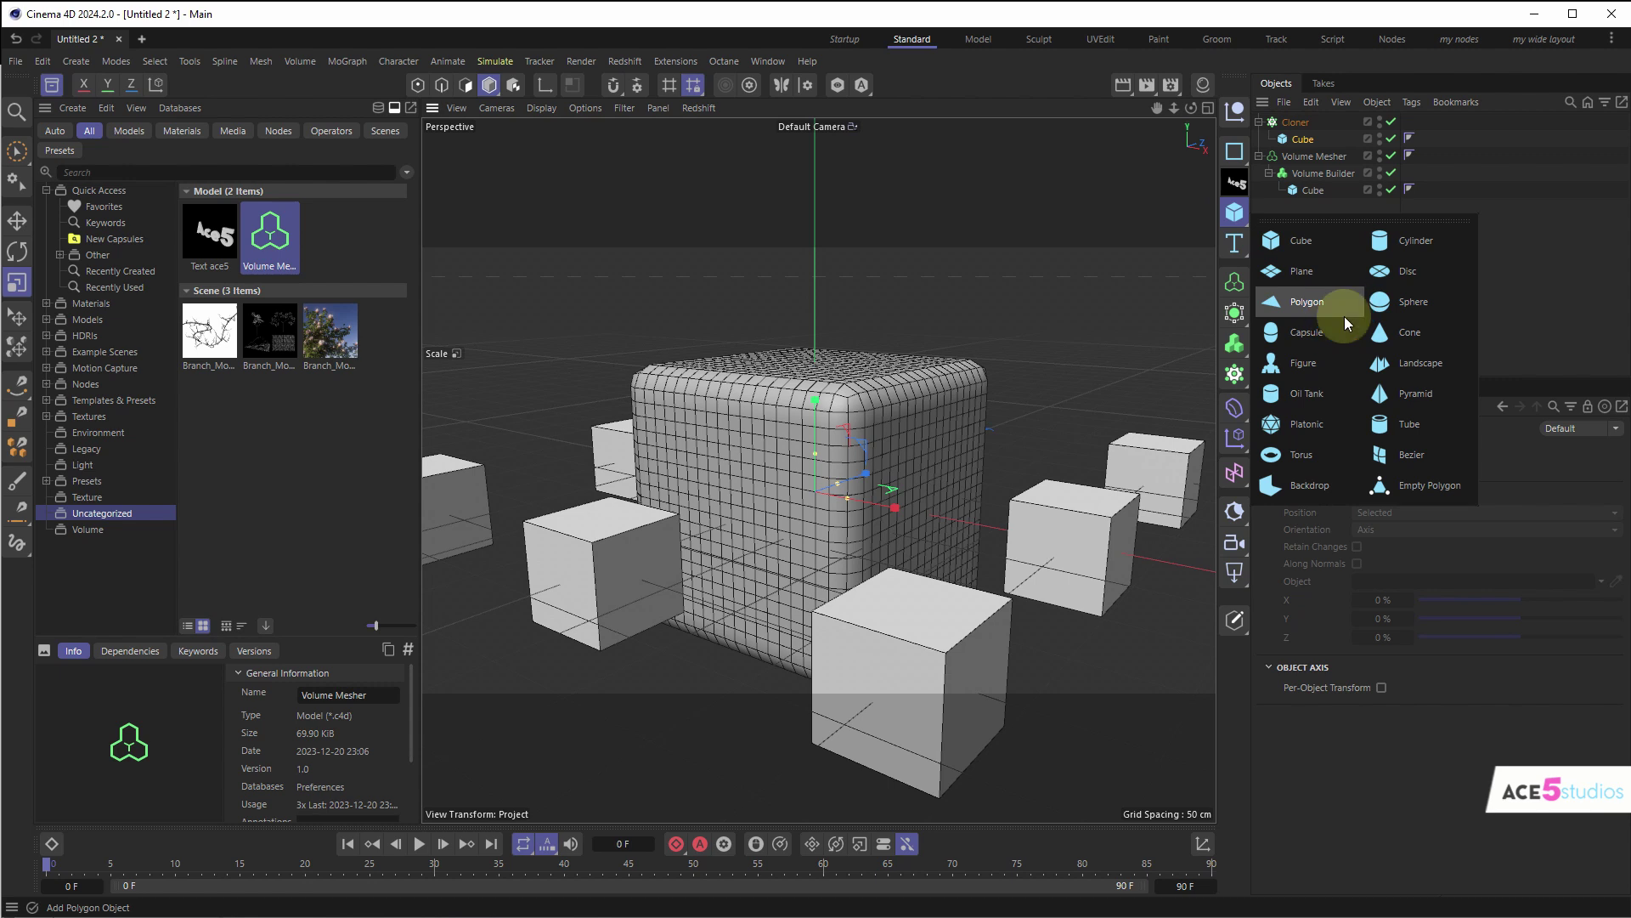
pyautogui.click(1414, 299)
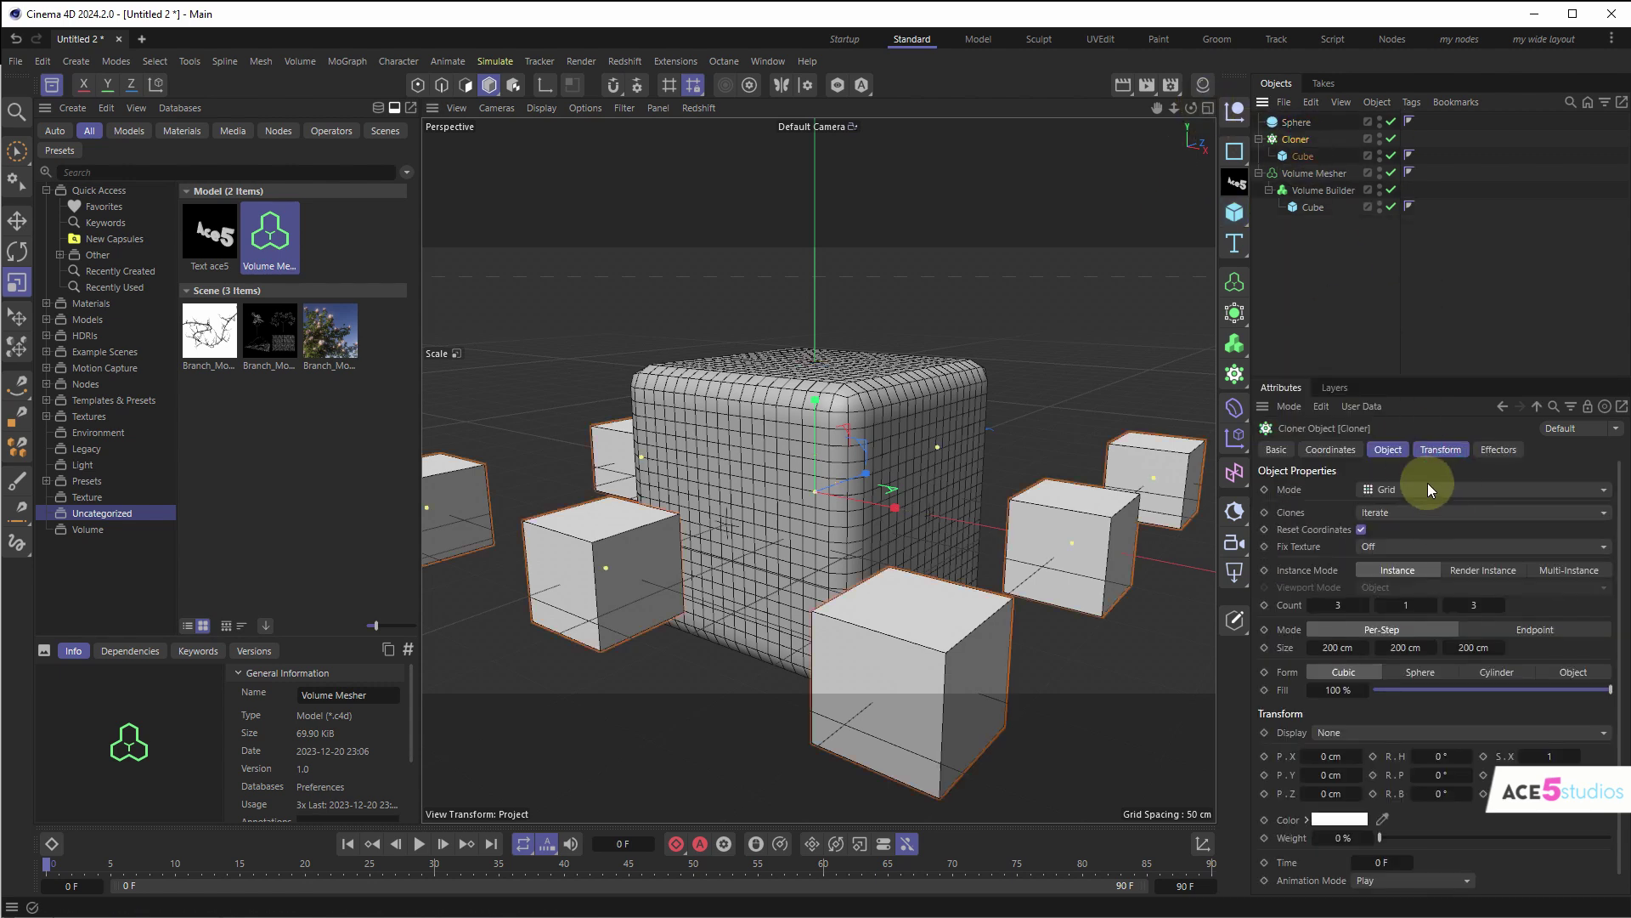
pyautogui.click(1427, 486)
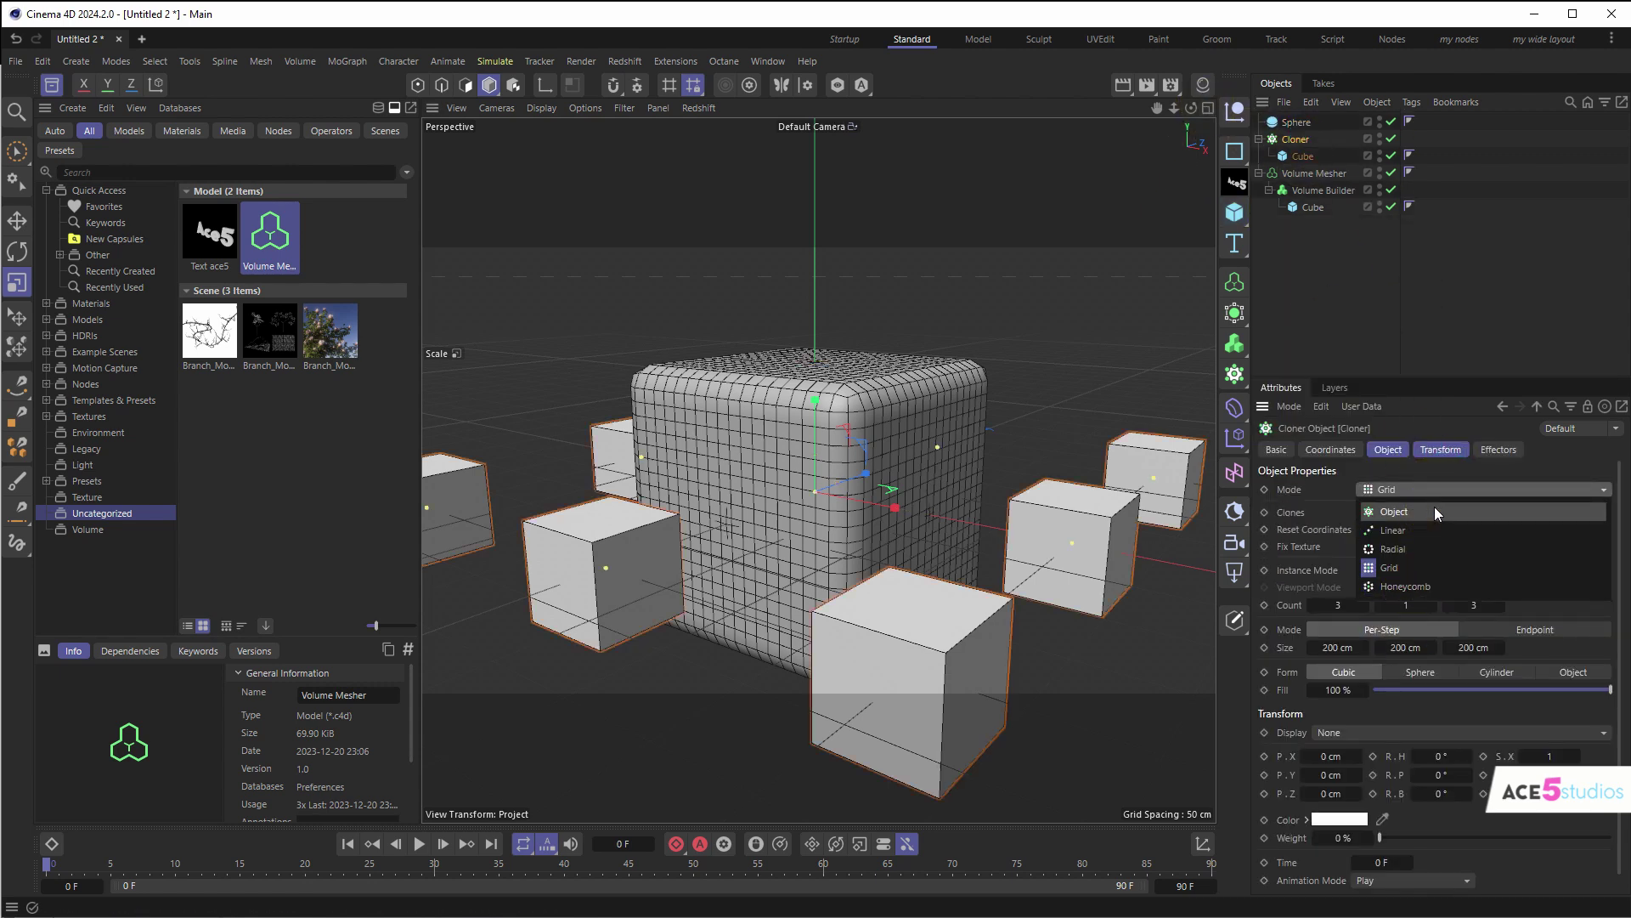
pyautogui.click(1394, 511)
pyautogui.moveTo(1296, 121); pyautogui.dragTo(1428, 605)
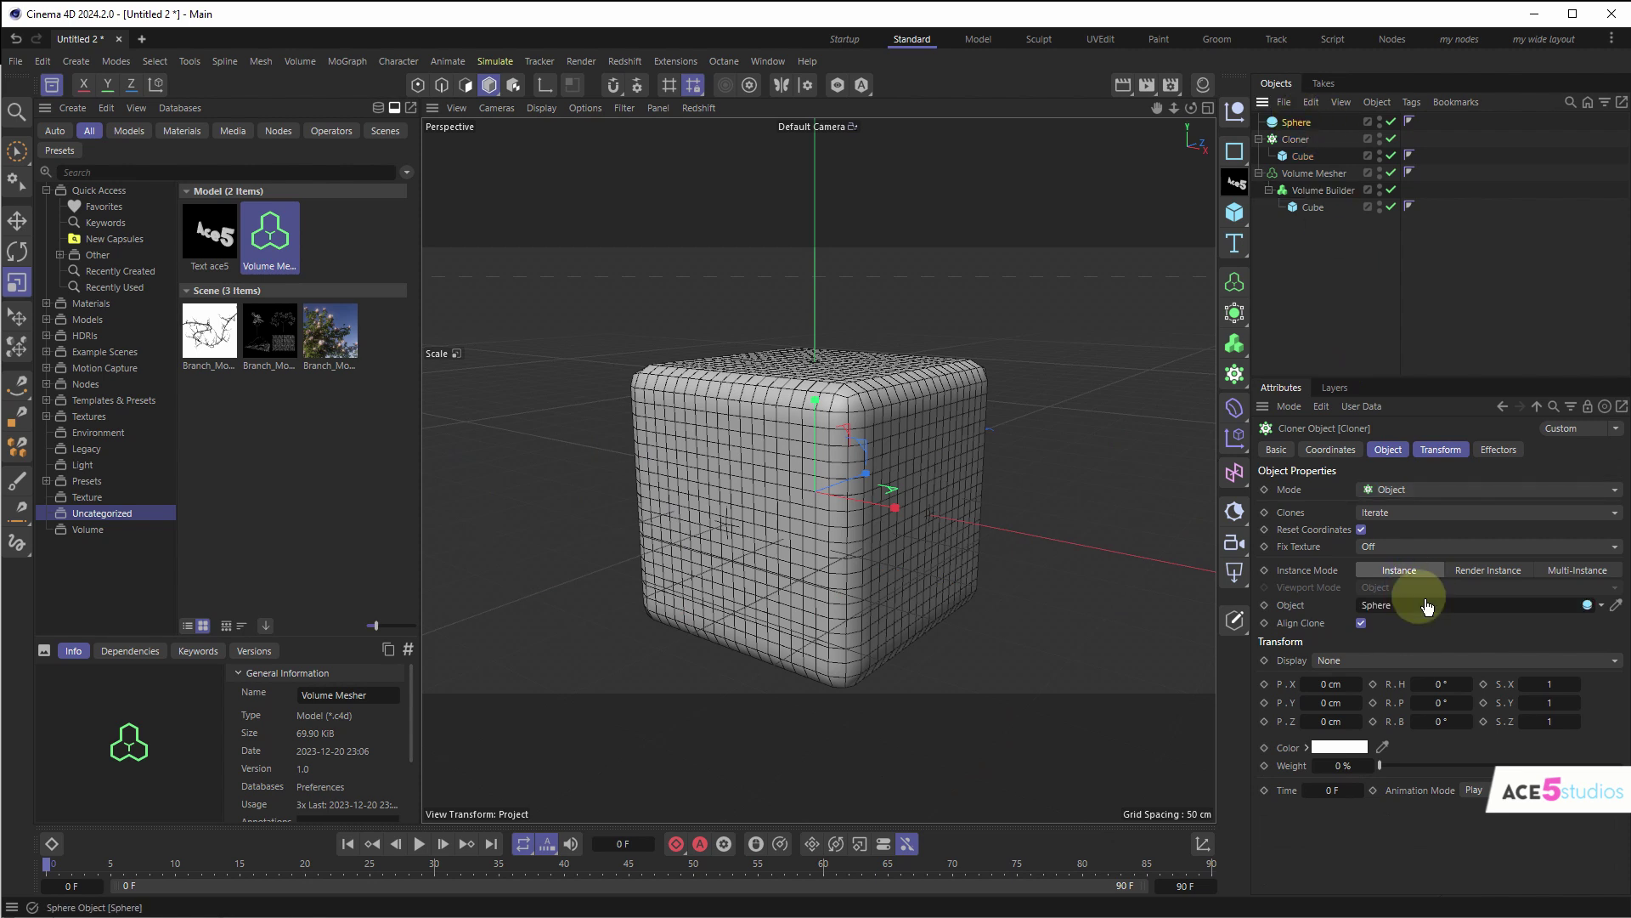
pyautogui.click(1422, 645)
pyautogui.click(1422, 646)
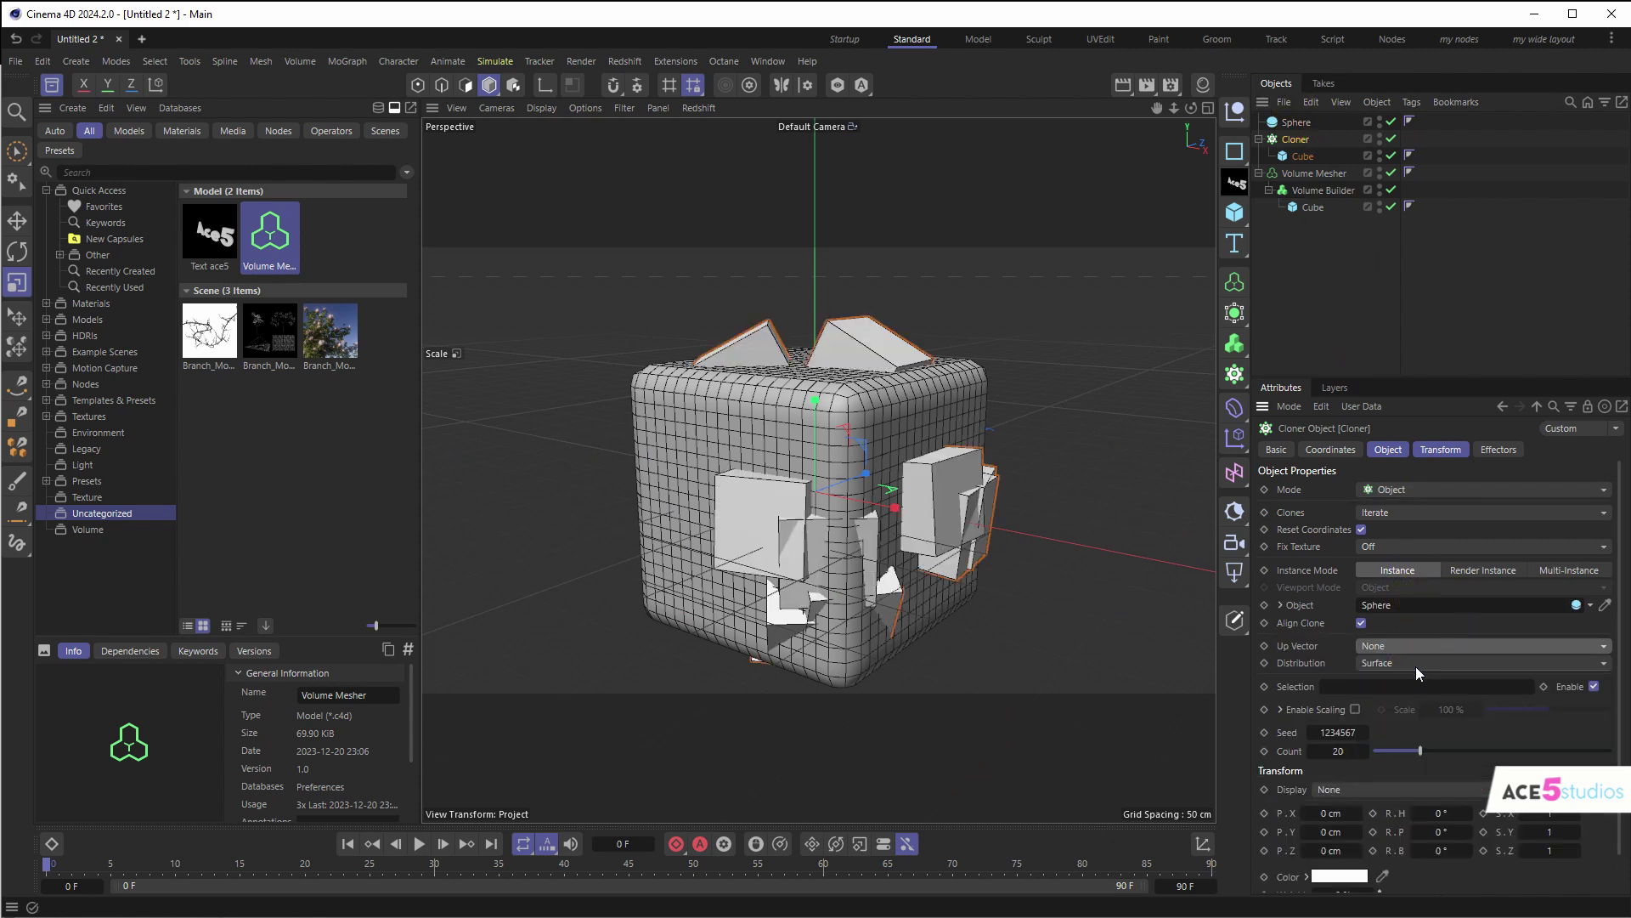
pyautogui.click(1416, 666)
pyautogui.click(1418, 728)
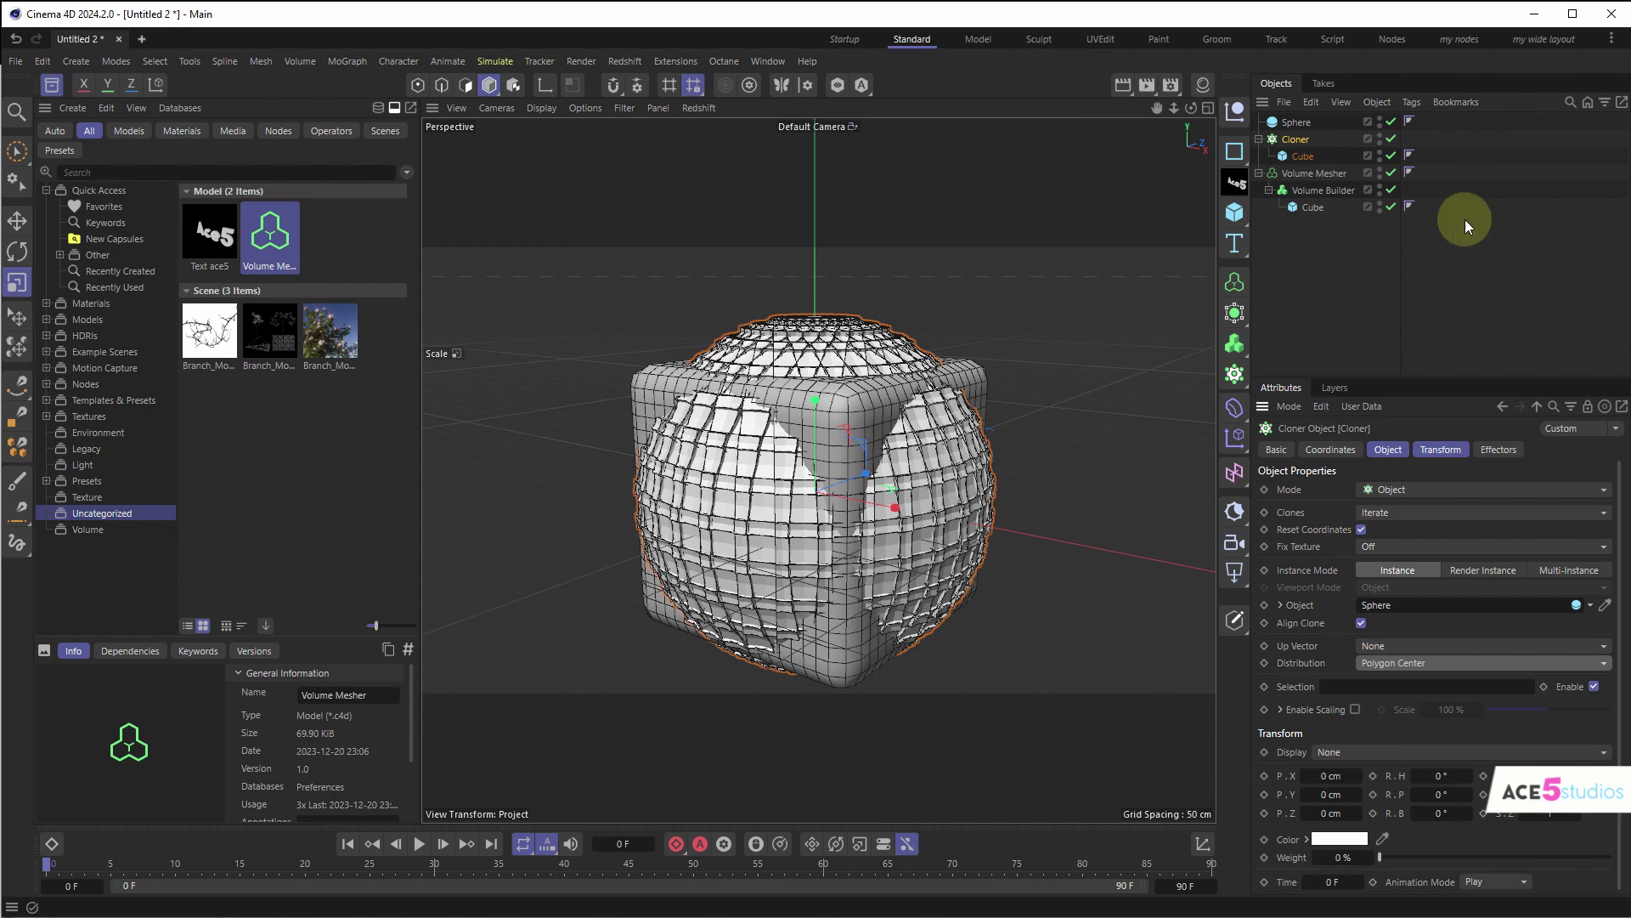
# - Shrink the clone cube to about 86.5 %, delete the Volume Mesher, and group under a Null
pyautogui.click(1303, 156)
pyautogui.moveTo(956, 353); pyautogui.dragTo(467, 408)
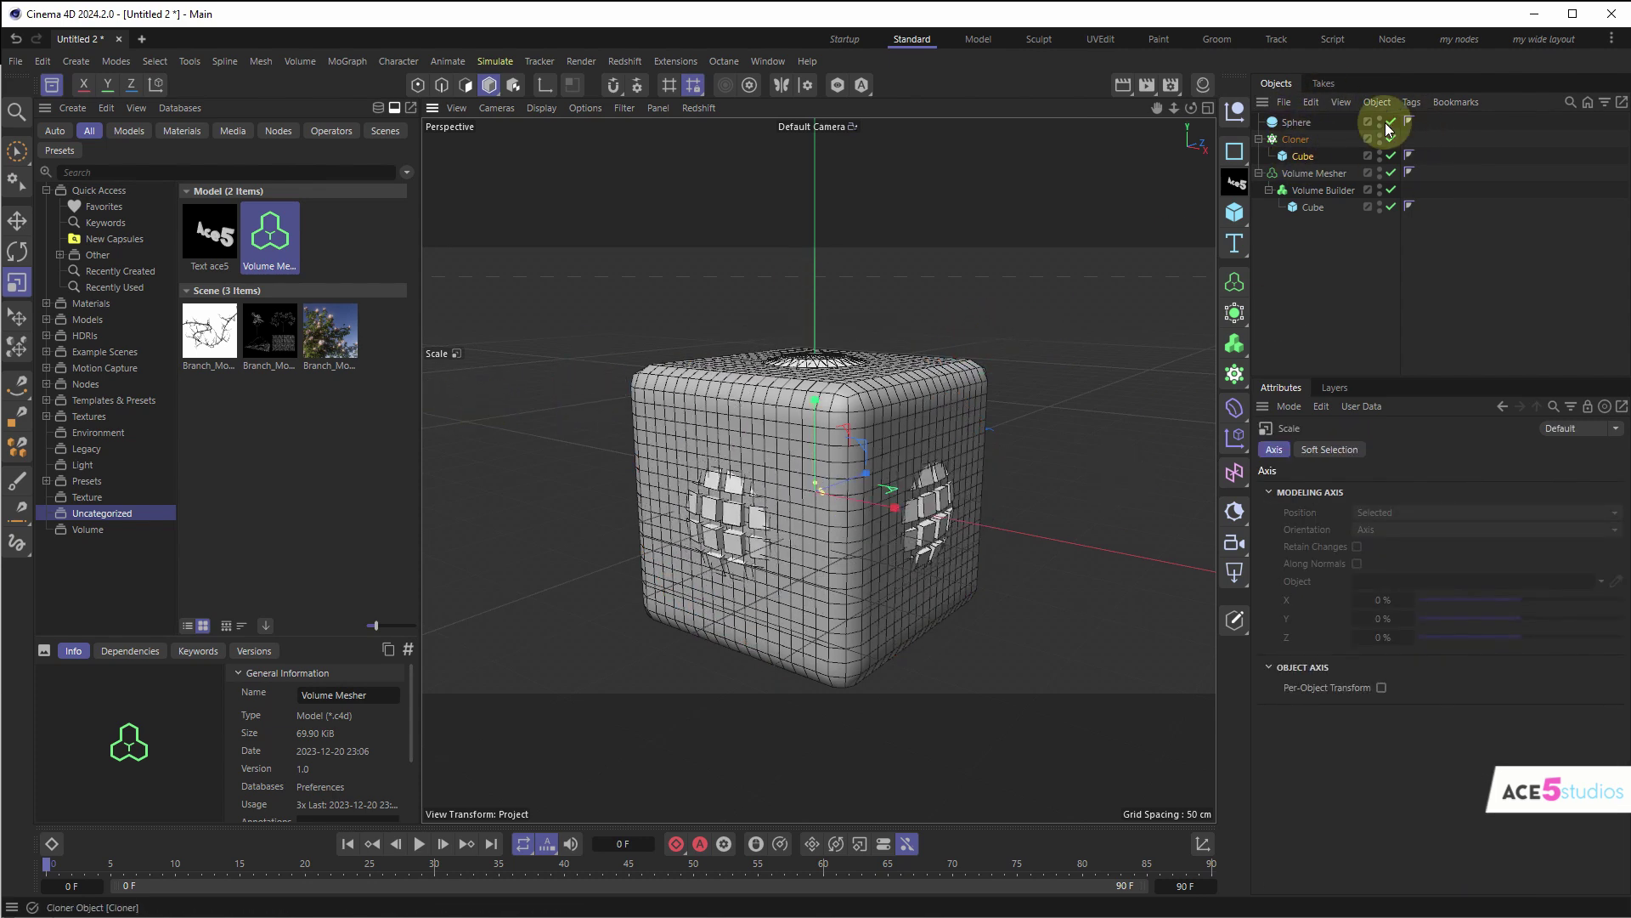
pyautogui.click(1296, 123)
pyautogui.click(1302, 175)
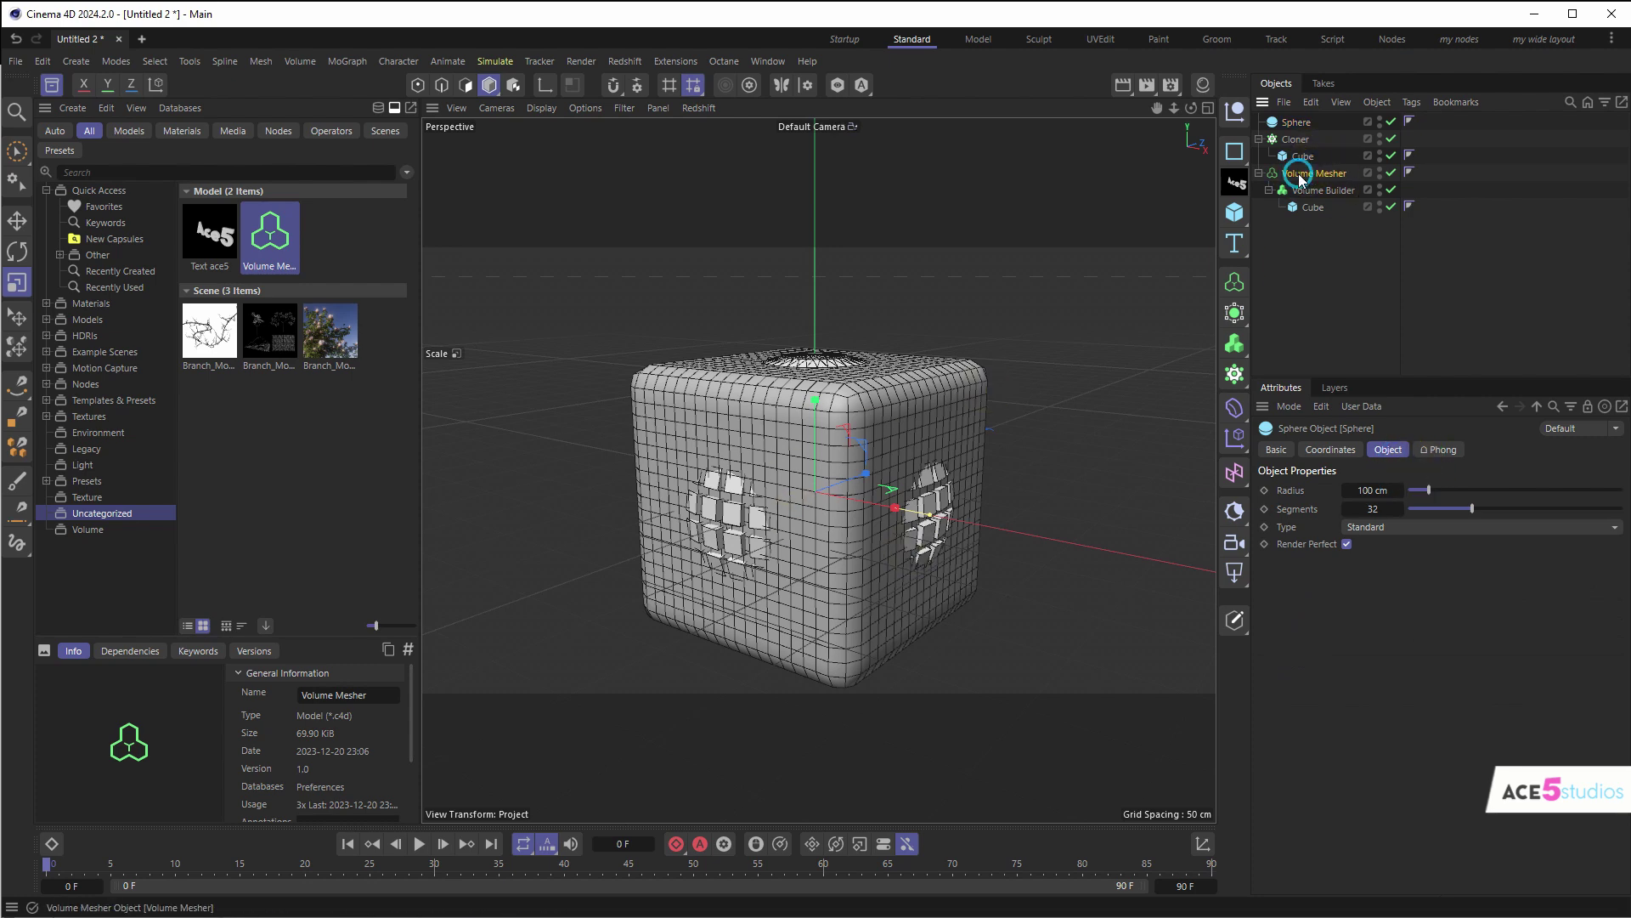
pyautogui.press('Delete')
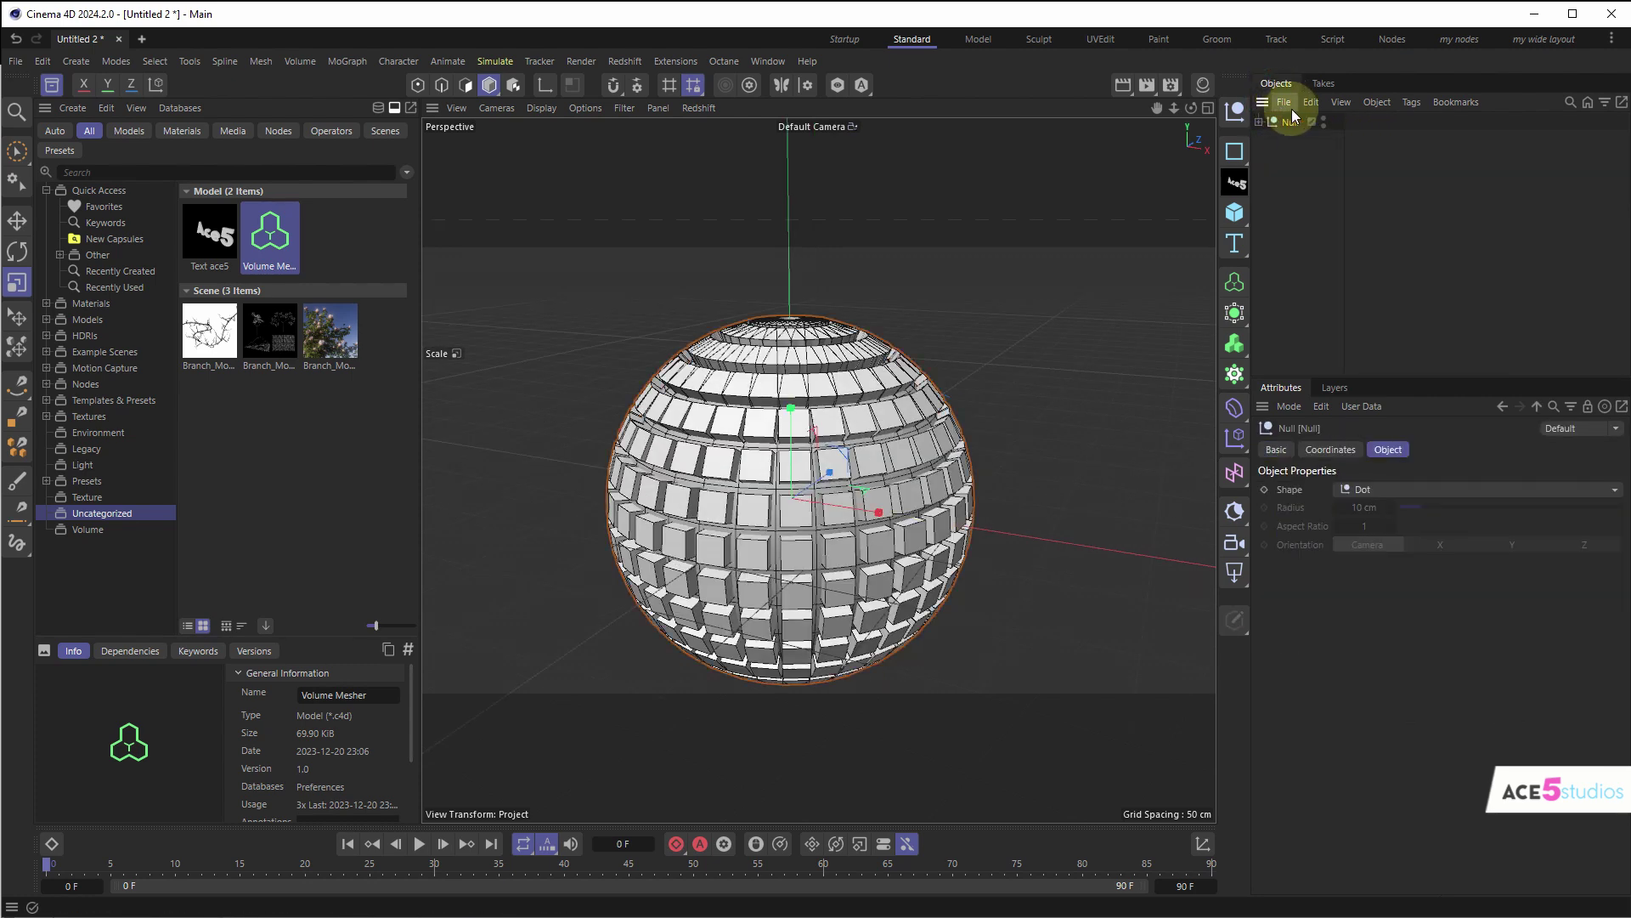
pyautogui.hotkey('alt', 'g')
pyautogui.doubleClick(1293, 123)
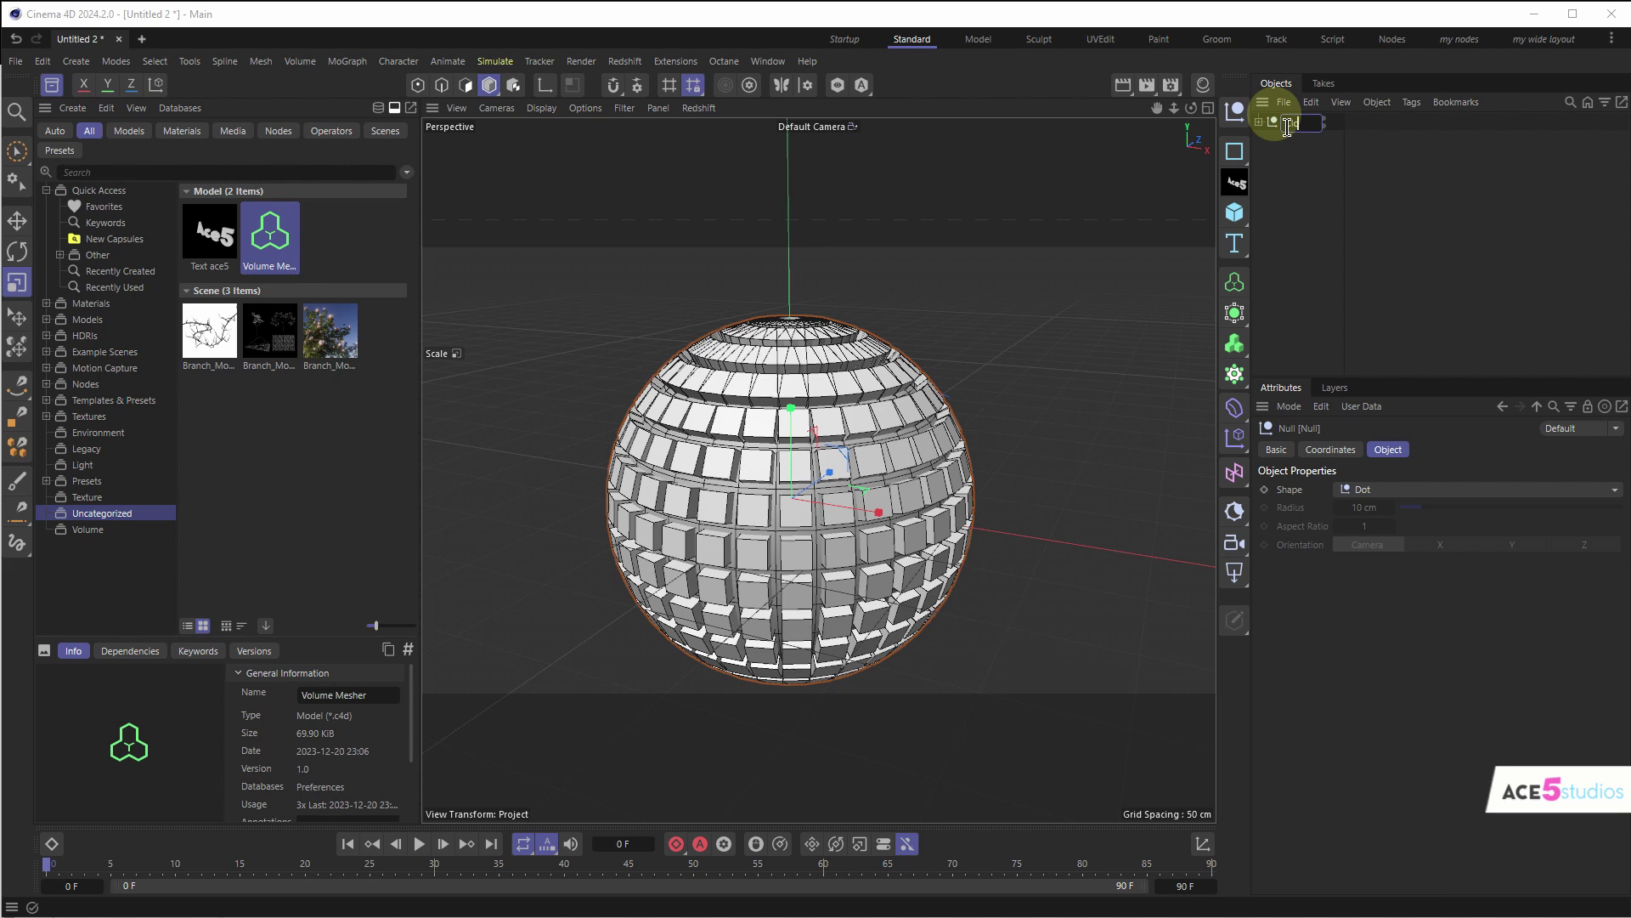
# - Rename the Null to 'Cloner Surface' and save it as a model asset
pyautogui.write('Cloner Surface')
pyautogui.press('Return')
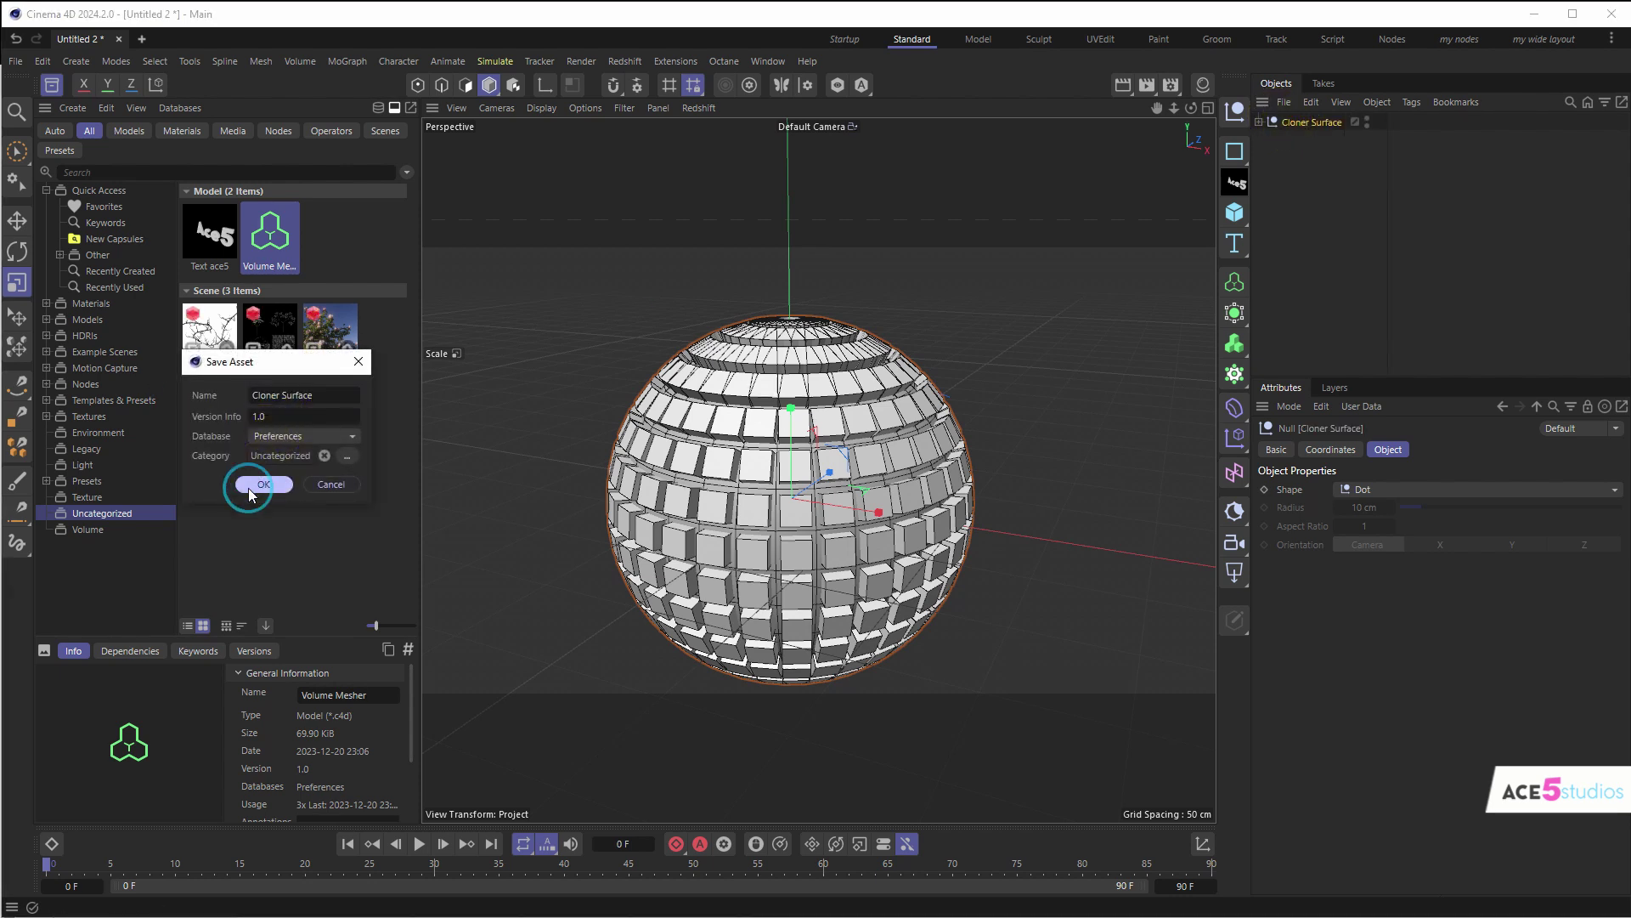
pyautogui.click(248, 487)
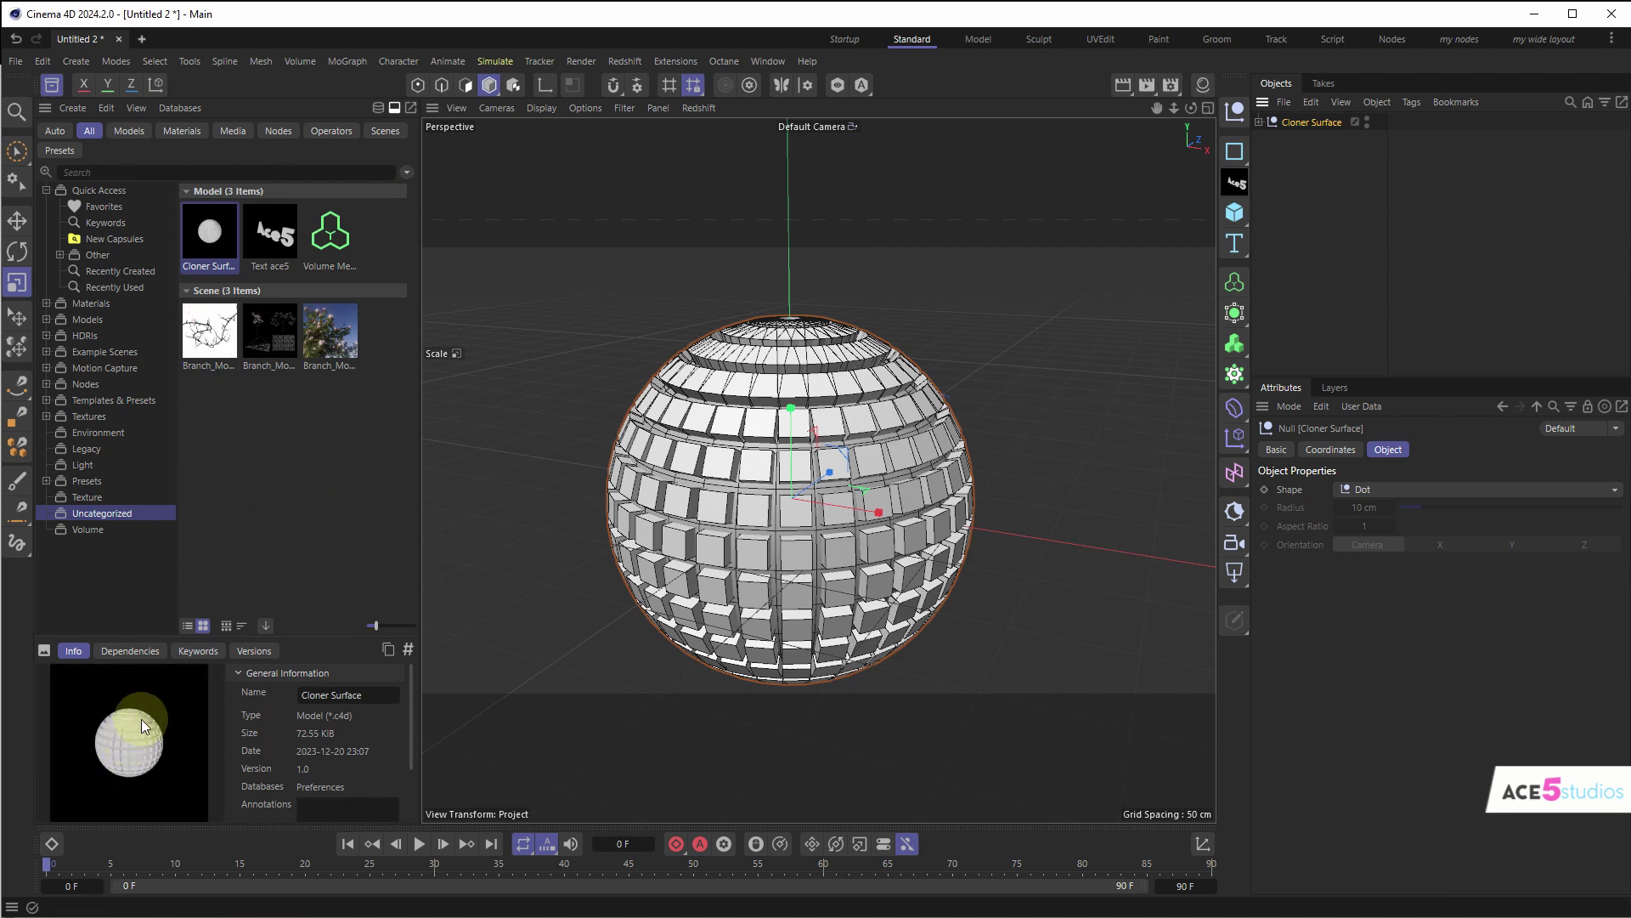
# - Open the asset preview options, then scale up the cloned sphere
pyautogui.rightClick(142, 721)
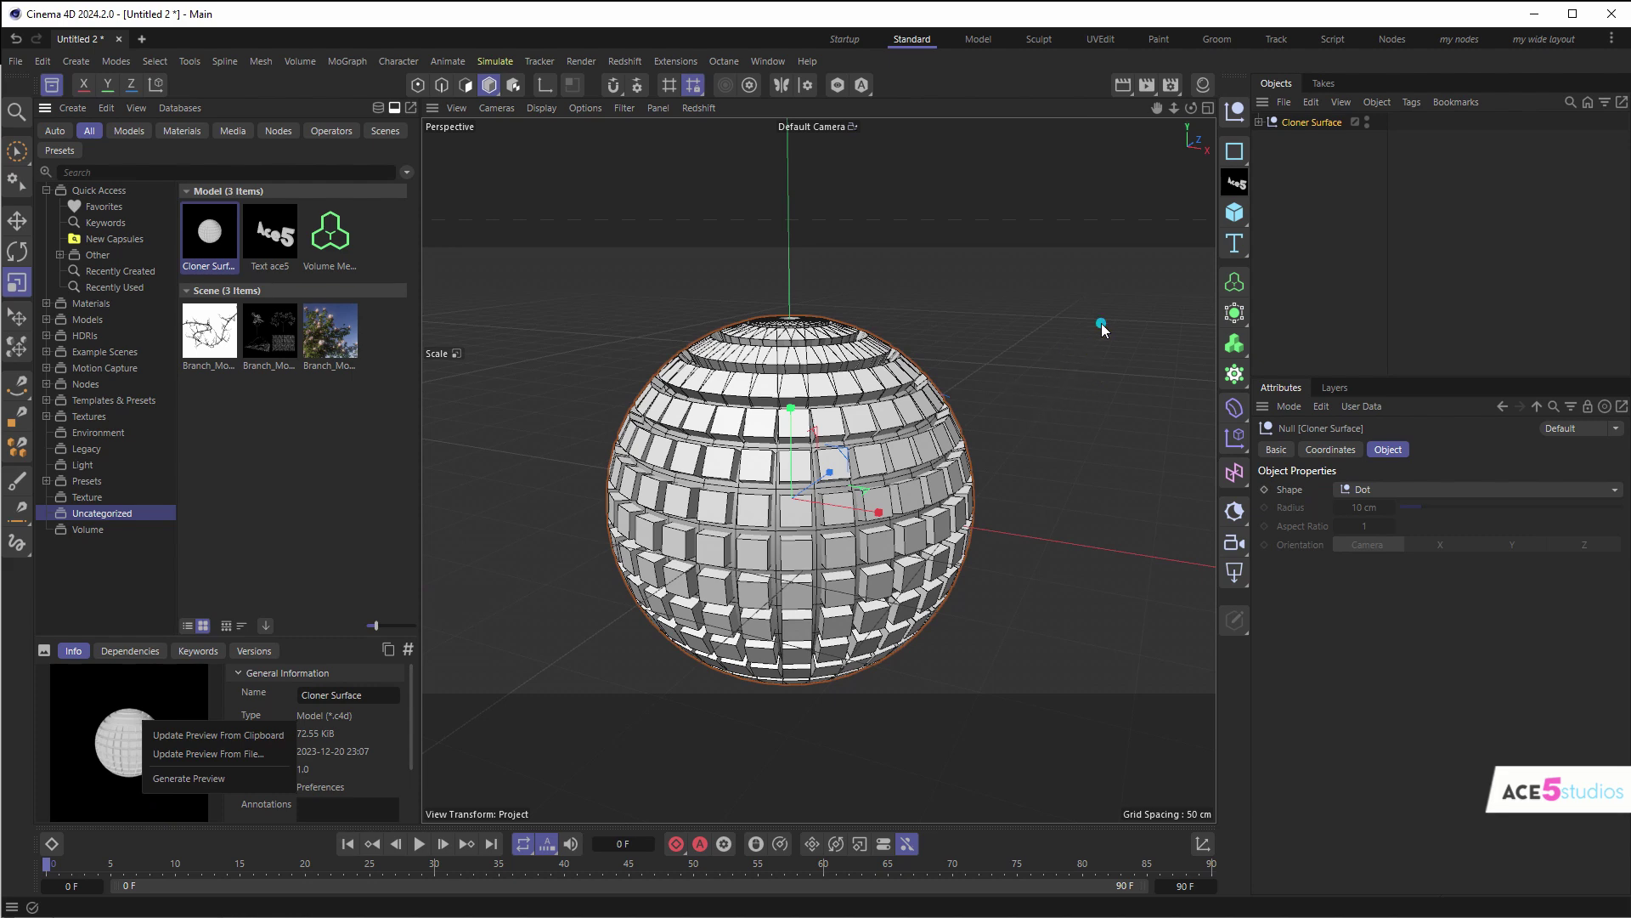
pyautogui.click(716, 497)
pyautogui.moveTo(718, 494); pyautogui.dragTo(797, 460)
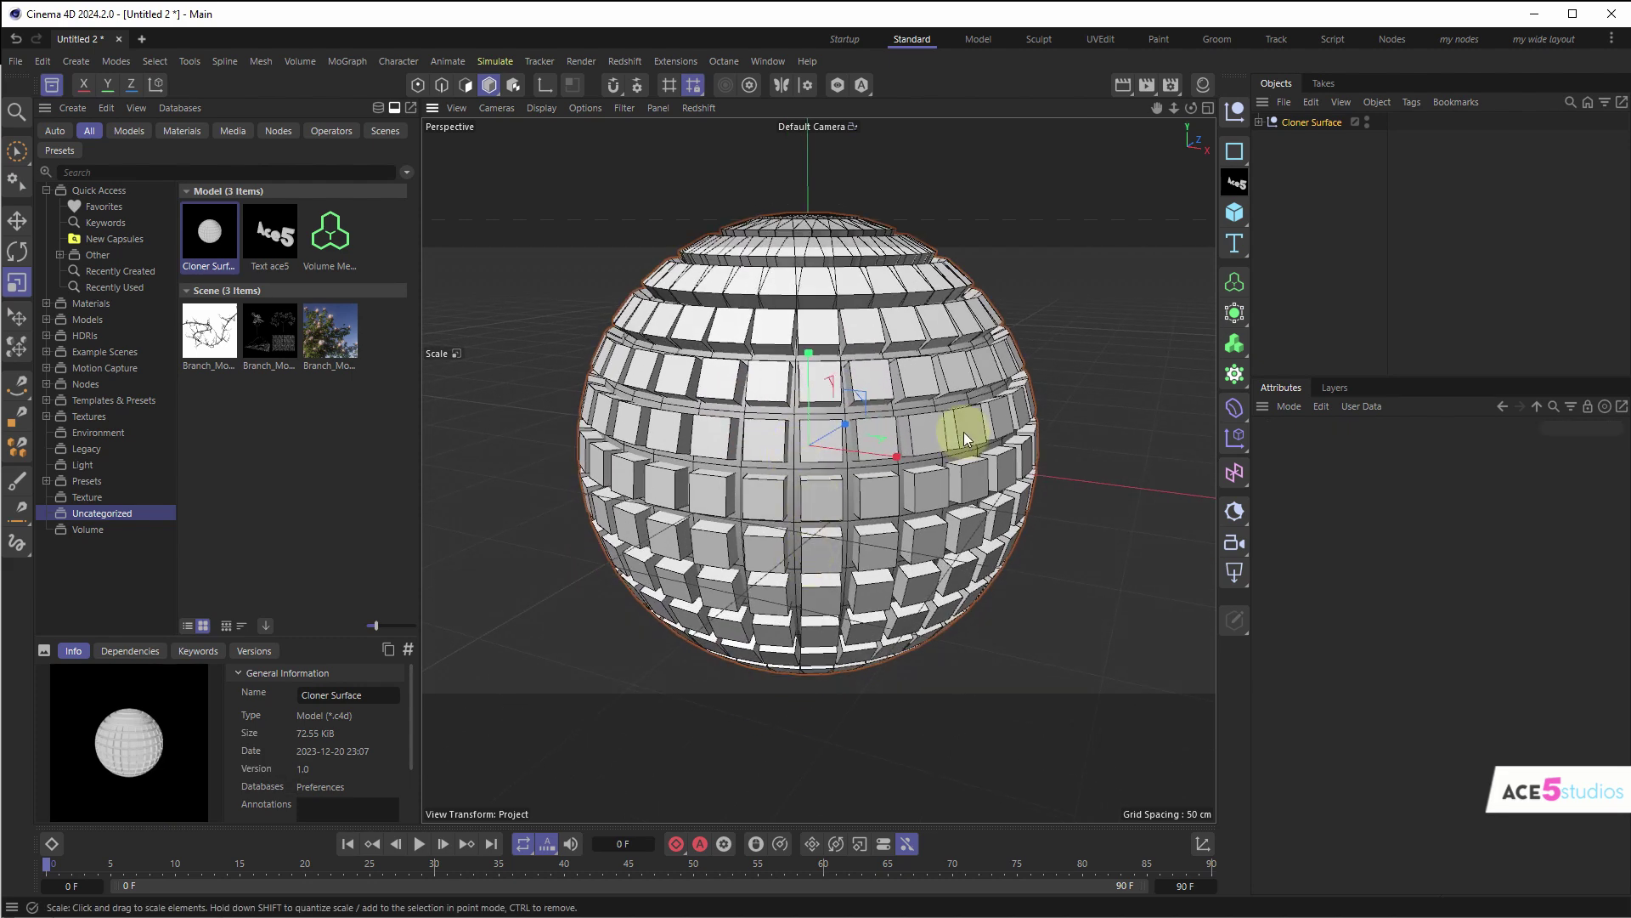
pyautogui.moveTo(966, 434)
pyautogui.mouseDown()
pyautogui.moveTo(979, 454)
pyautogui.moveTo(977, 427)
pyautogui.mouseUp()
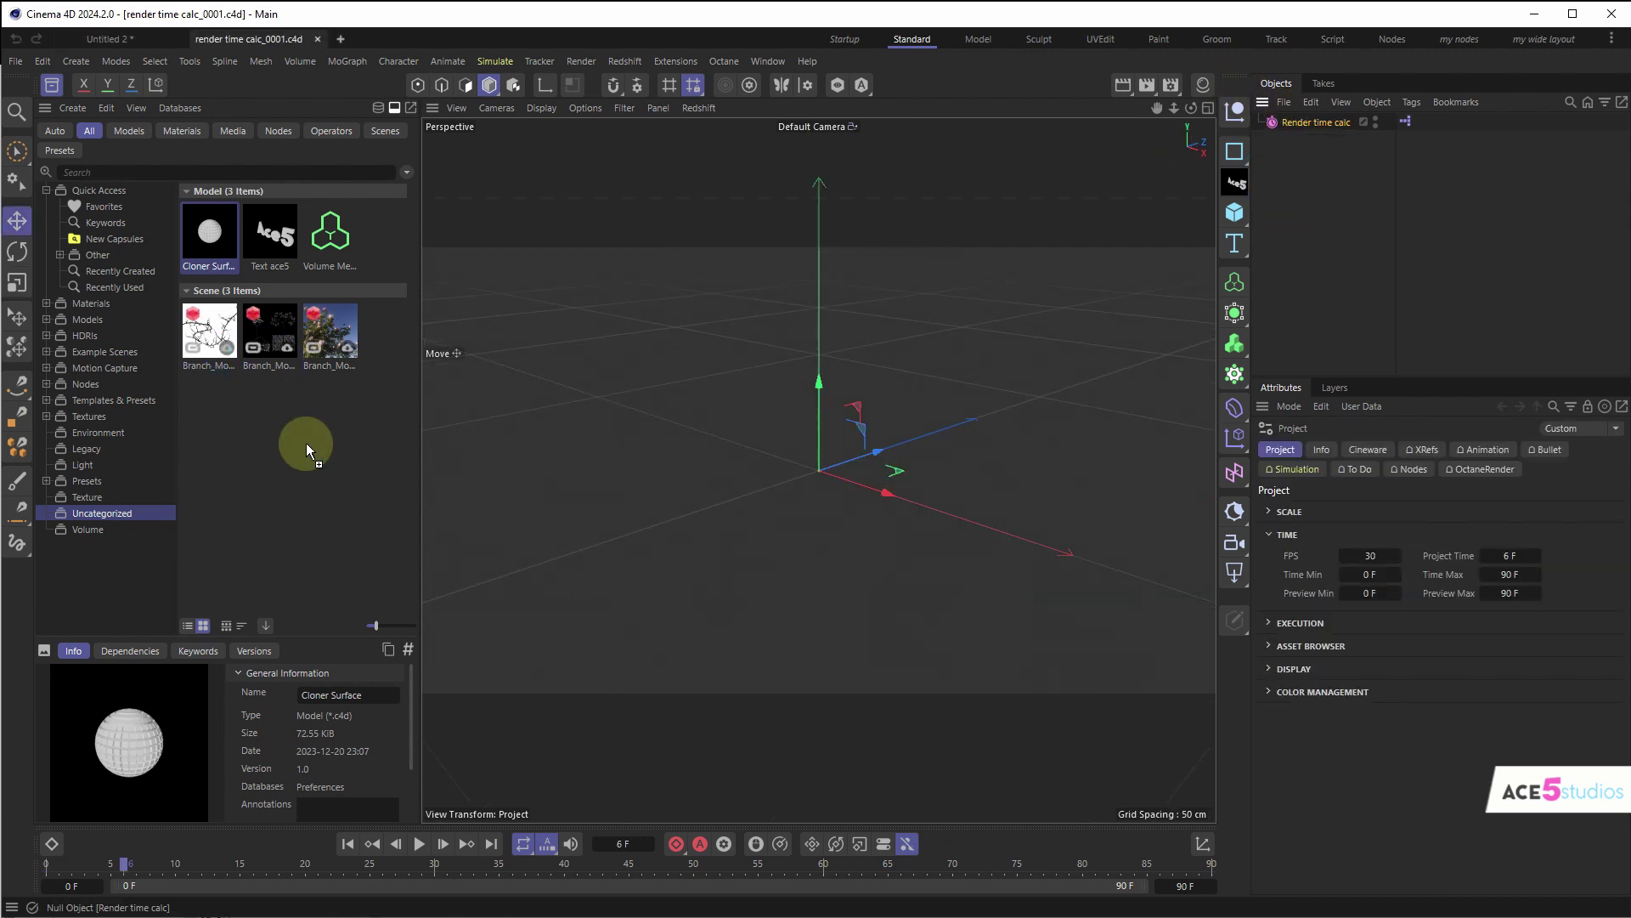
# - Save the Render time calc rig as an asset and add it to the palette as a shortcut
pyautogui.moveTo(306, 442); pyautogui.dragTo(306, 444)
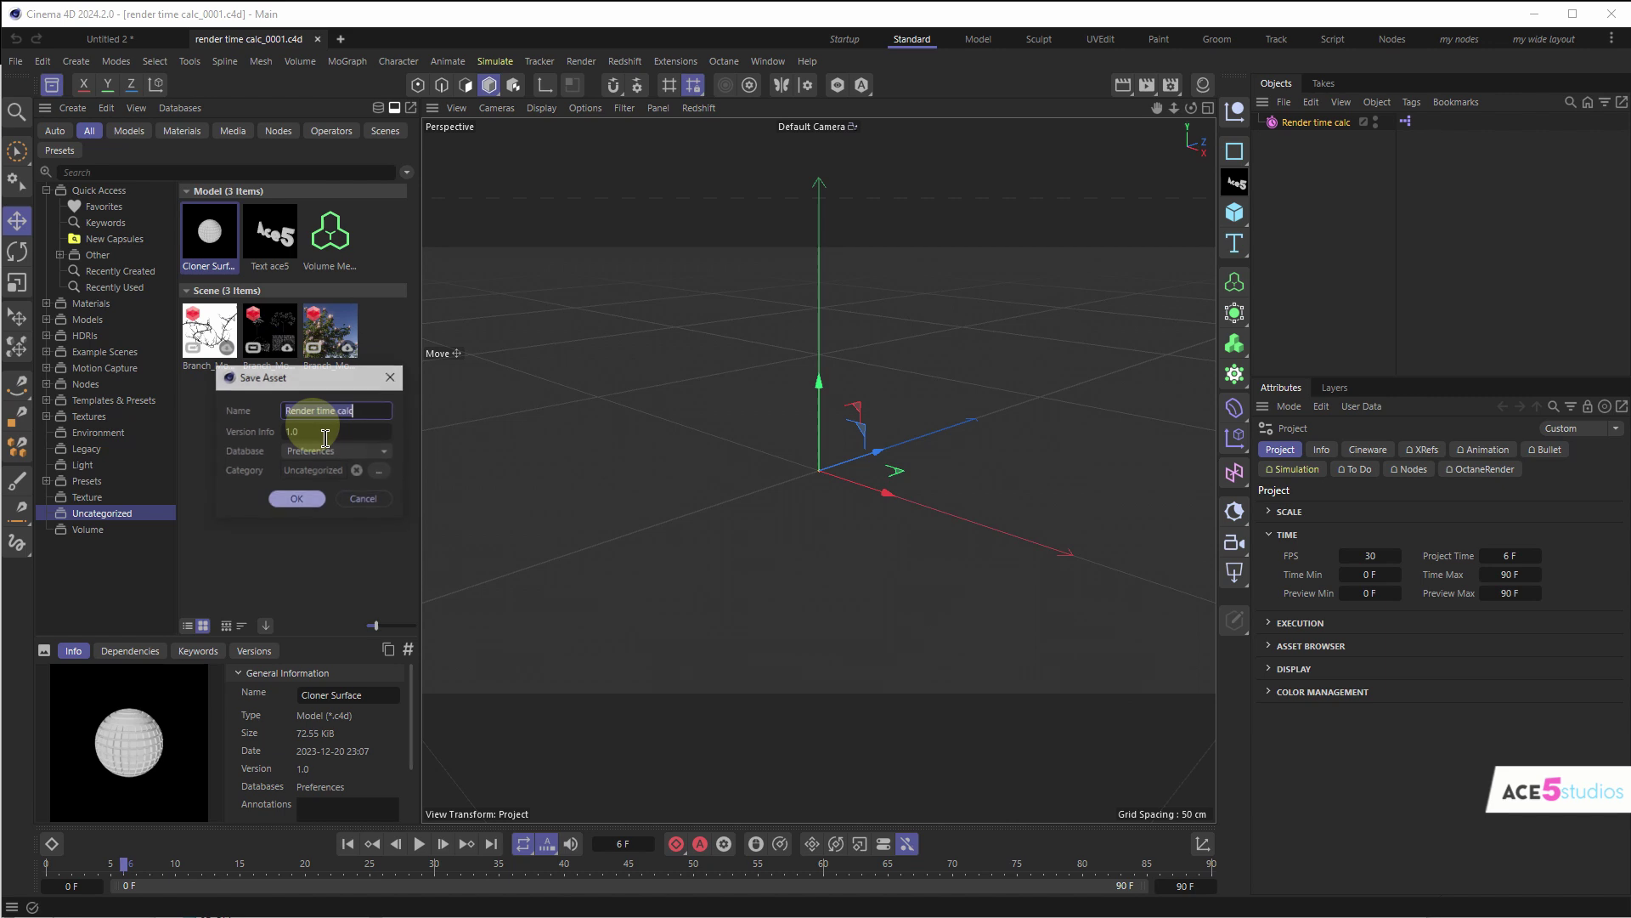
pyautogui.click(291, 499)
pyautogui.moveTo(263, 242); pyautogui.dragTo(1232, 140)
pyautogui.click(1314, 308)
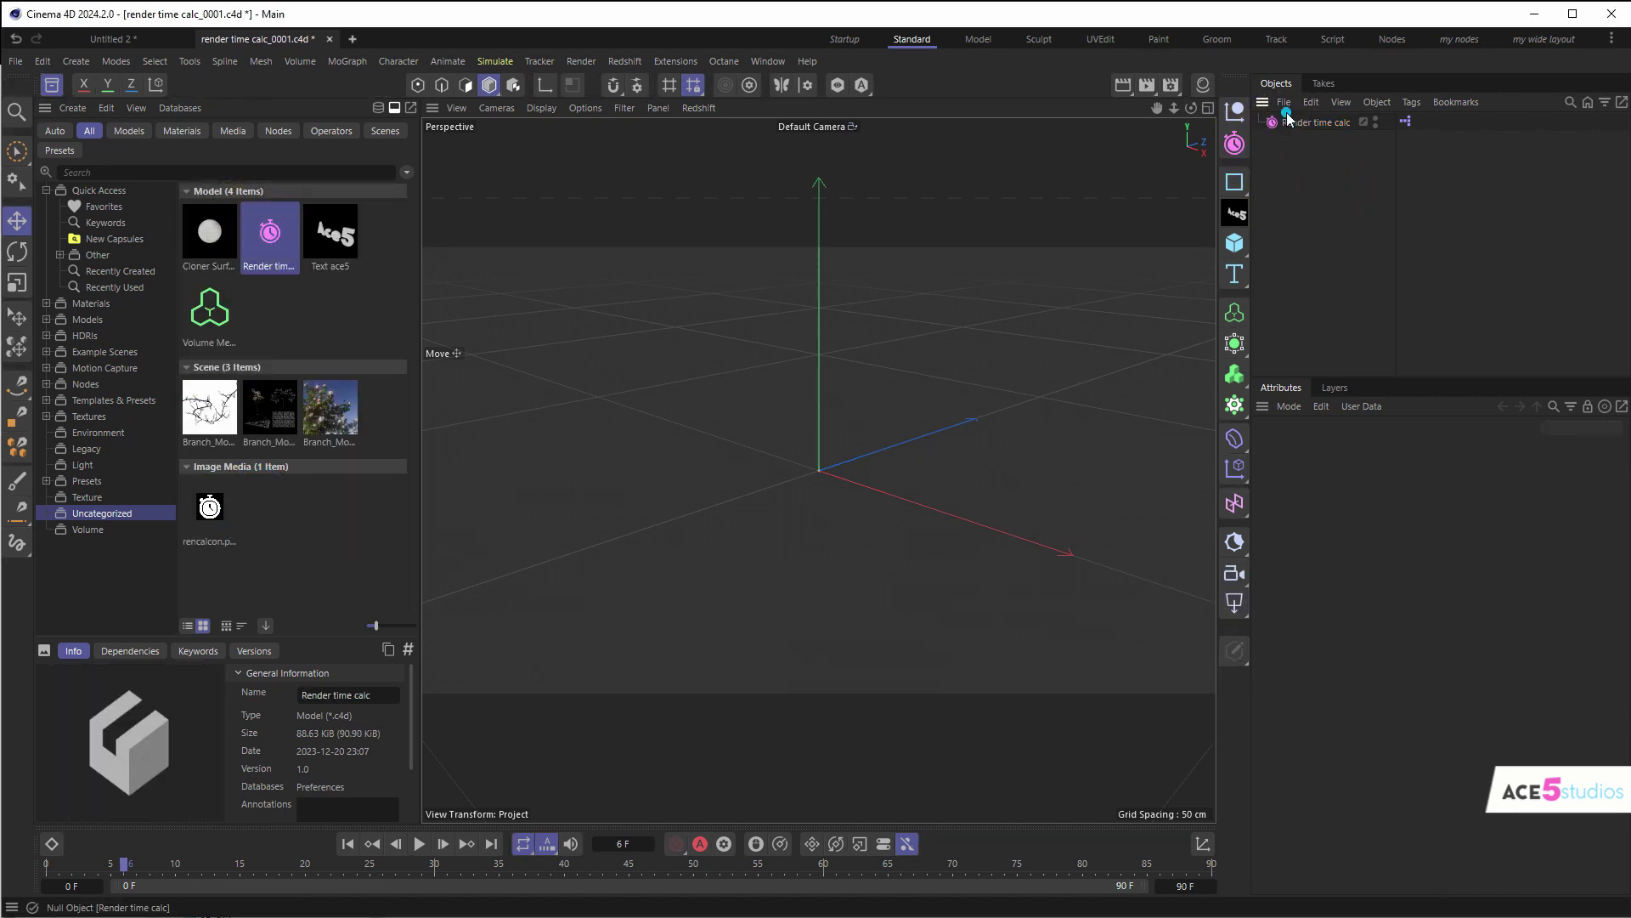
# - Add the ace5 text, a cube and the Render time calc rig, check its fields, then delete all
pyautogui.click(1235, 213)
pyautogui.click(1235, 244)
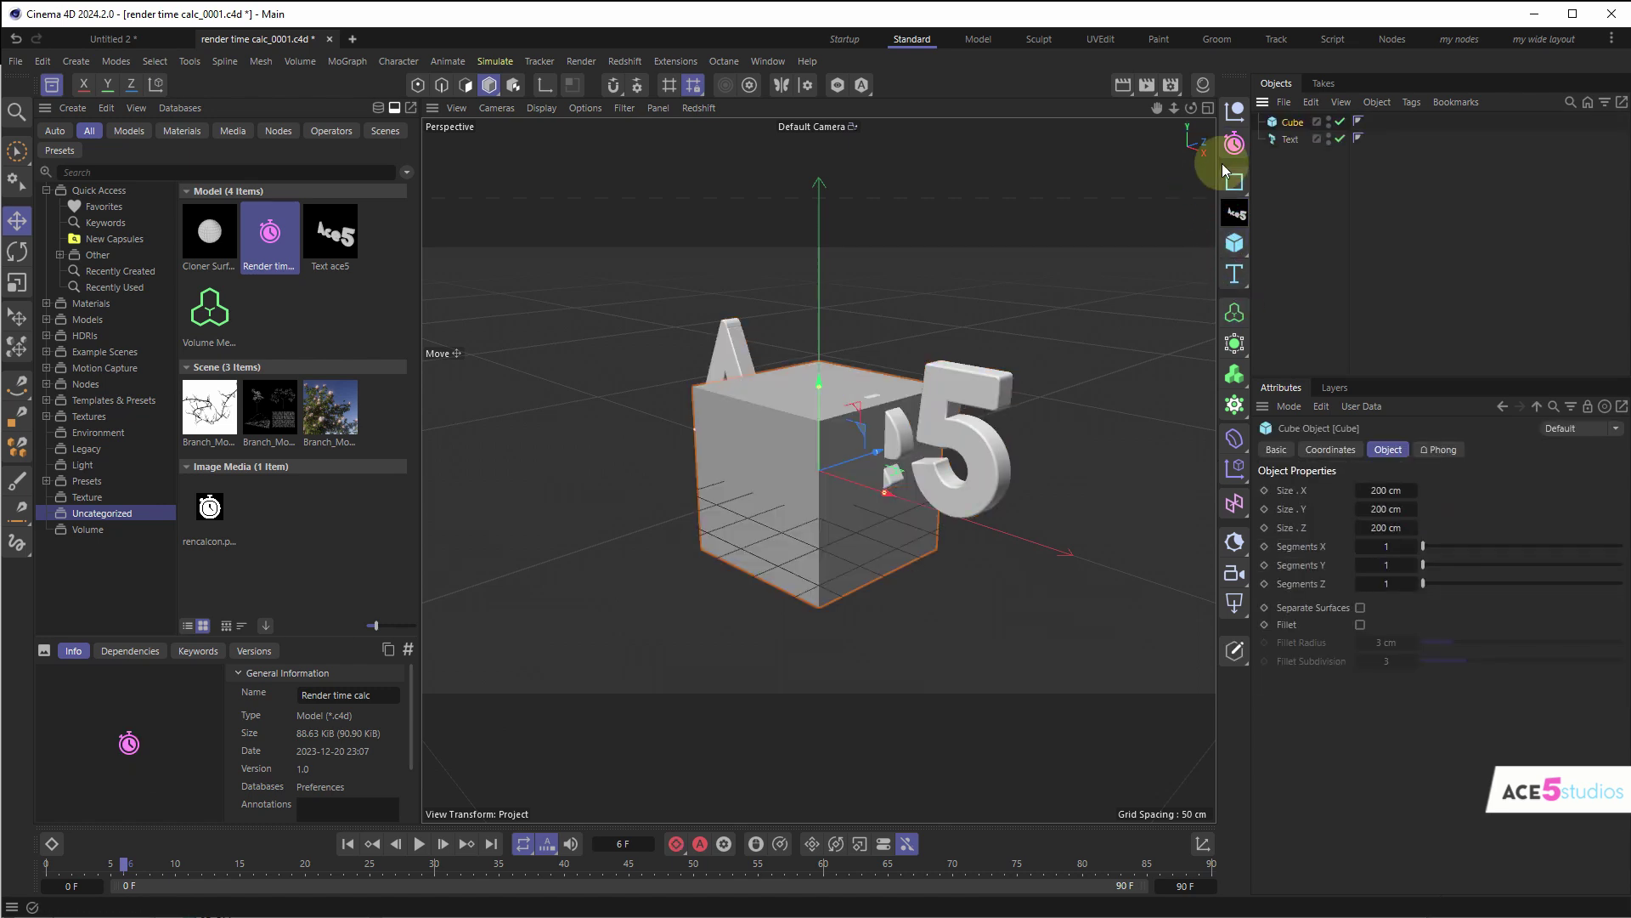
pyautogui.click(1234, 143)
pyautogui.click(1385, 449)
pyautogui.click(1444, 449)
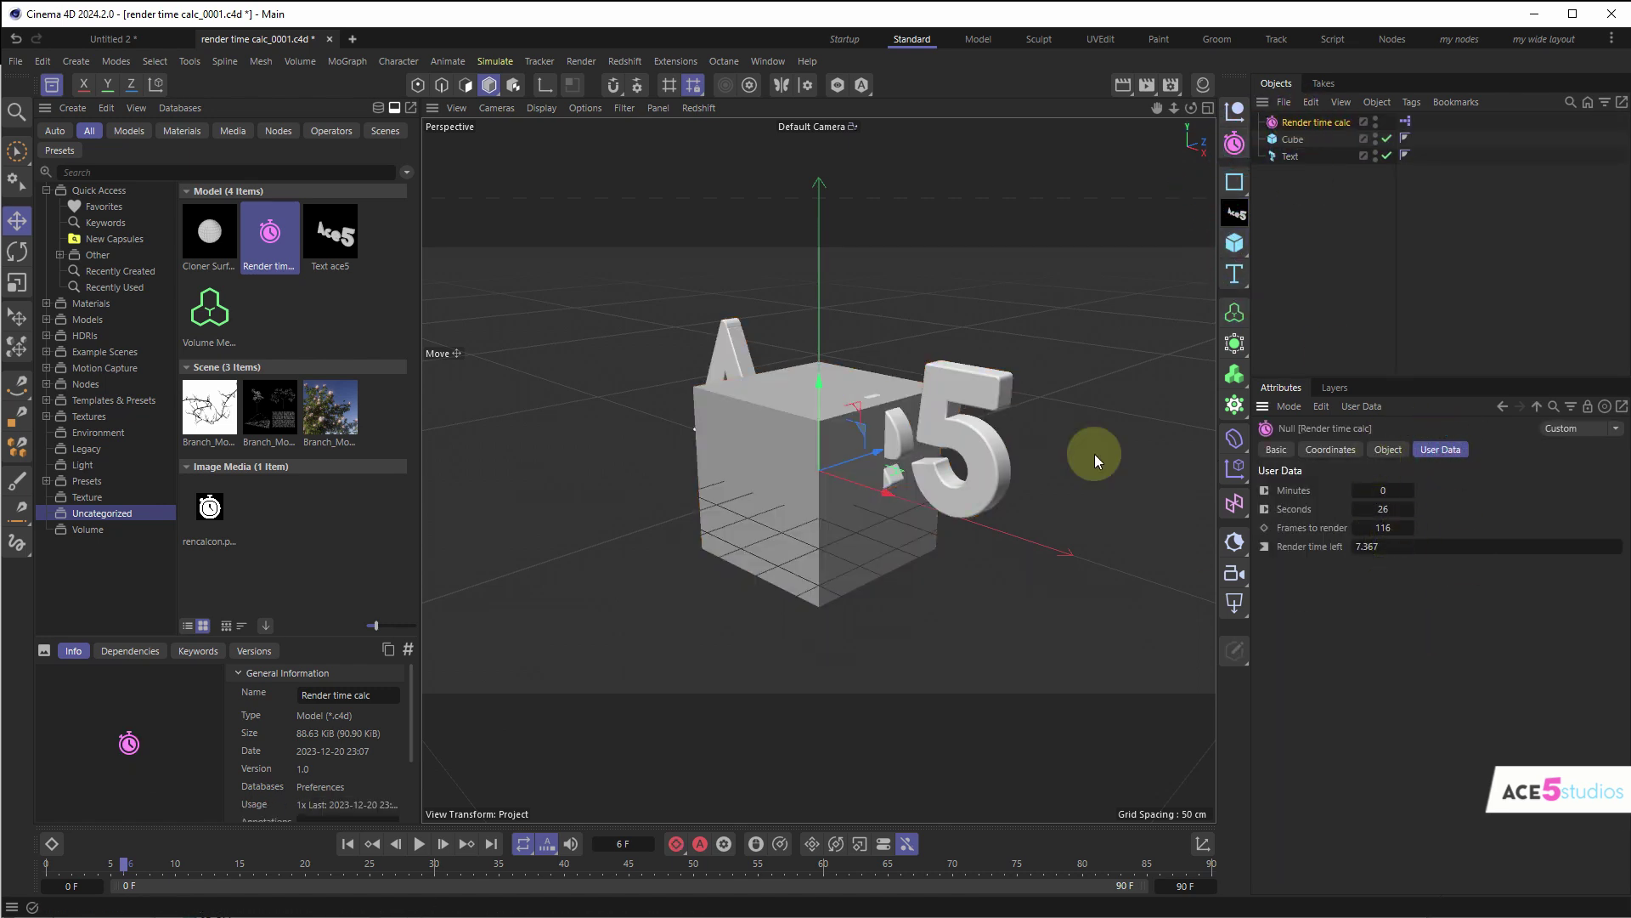
pyautogui.click(1317, 202)
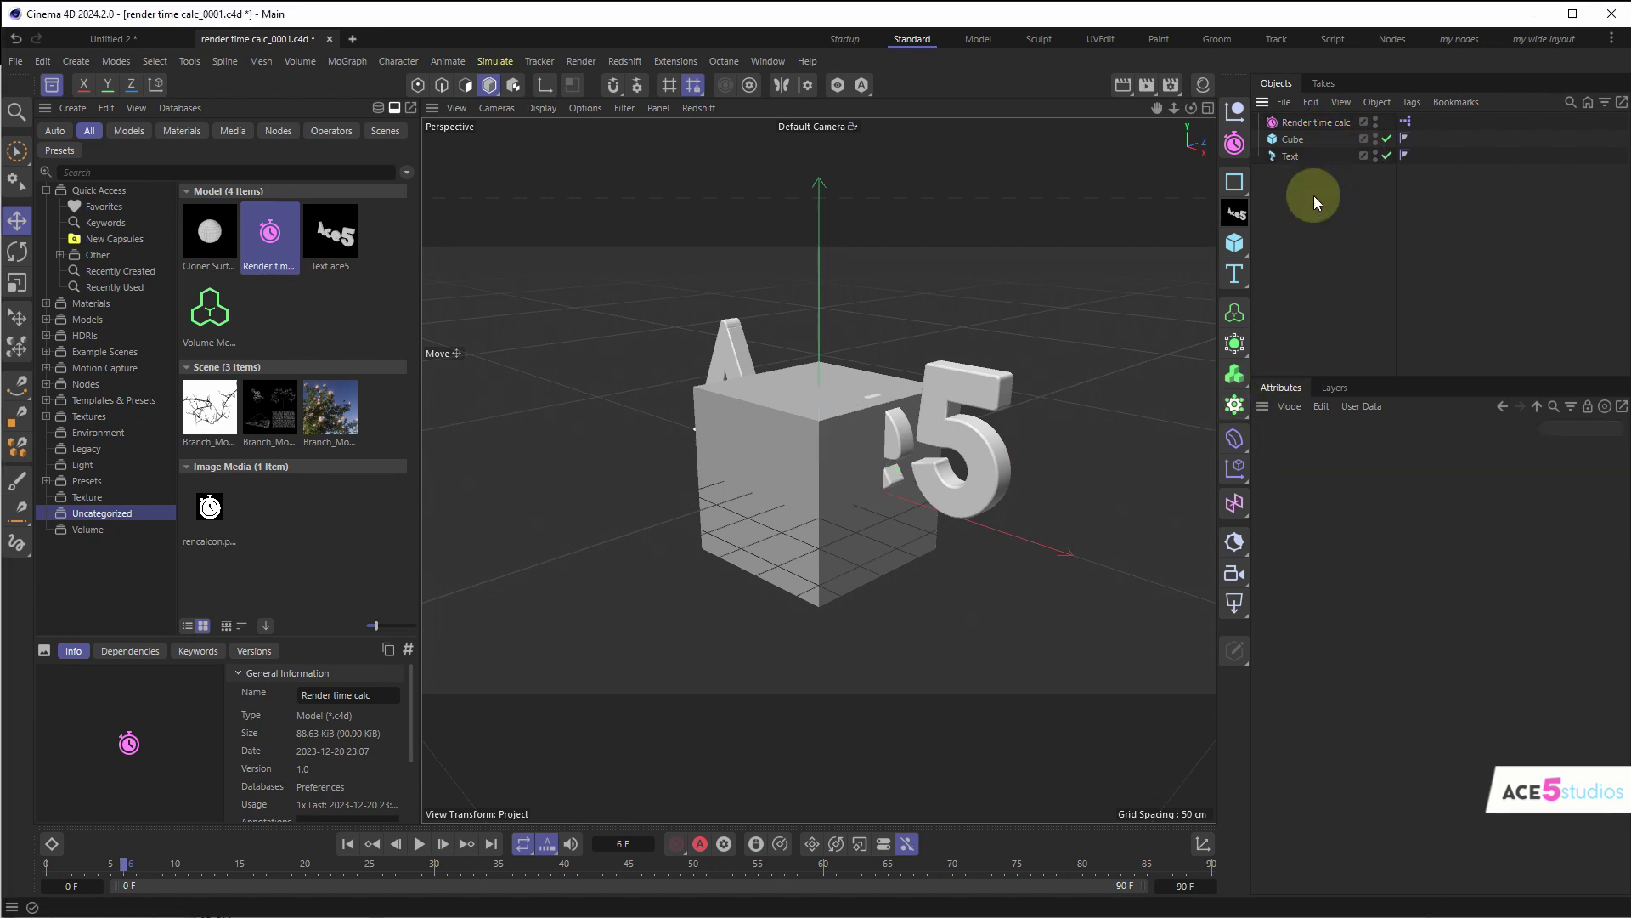
pyautogui.moveTo(1314, 195); pyautogui.dragTo(1296, 146)
pyautogui.press('Delete')
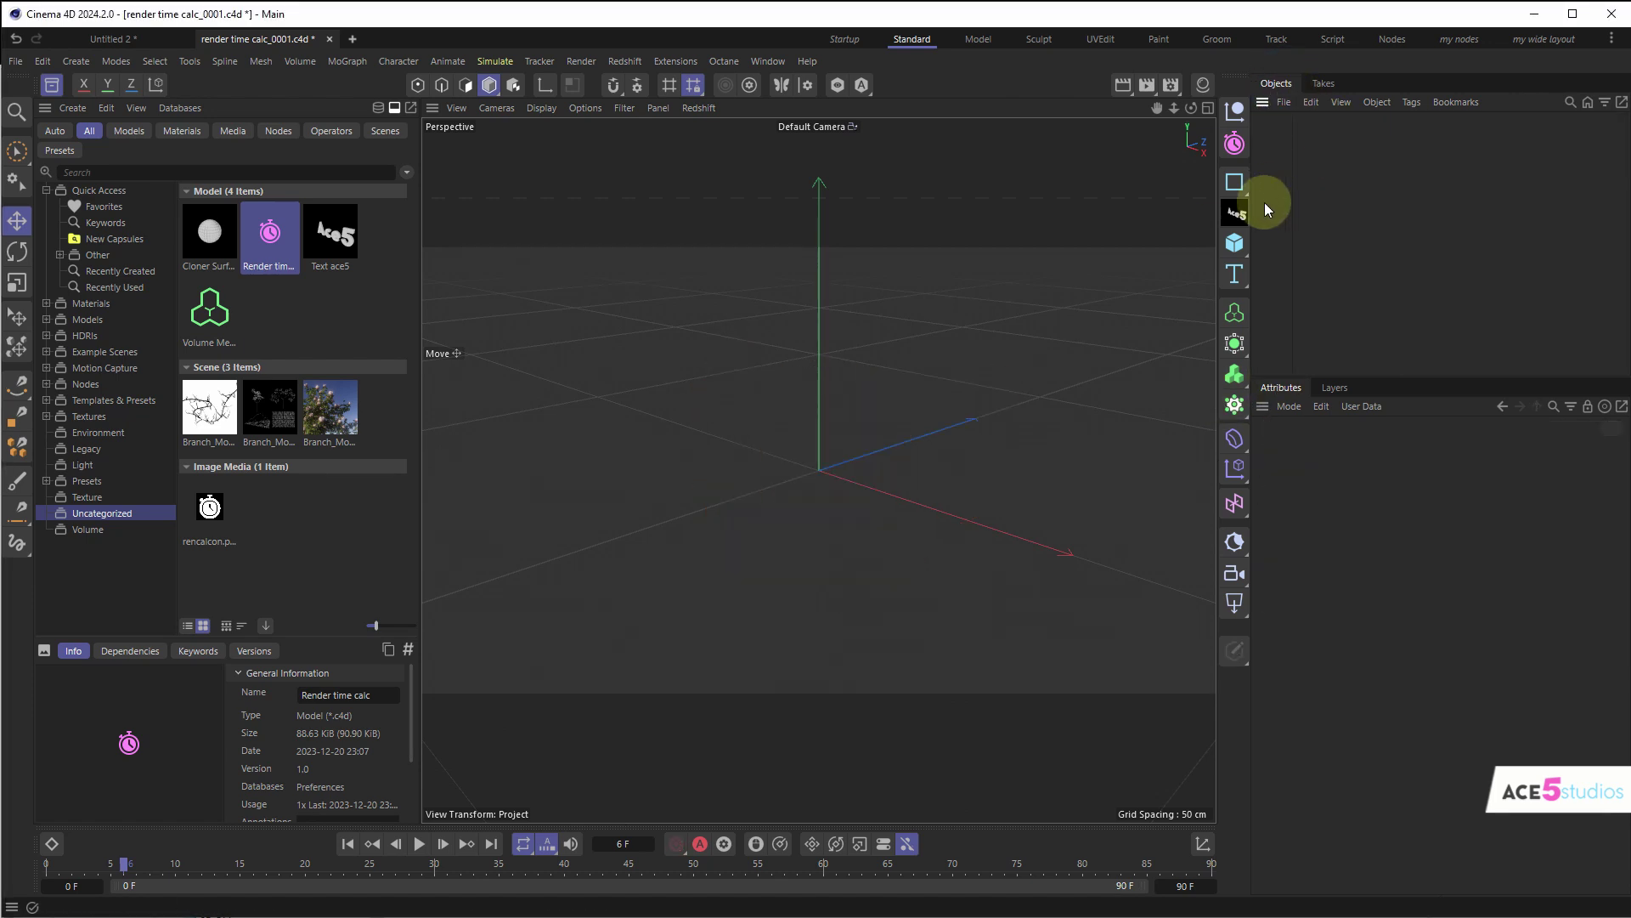
# - Add a Sphere and make it editable polygons
pyautogui.rightClick(1330, 265)
pyautogui.click(1404, 331)
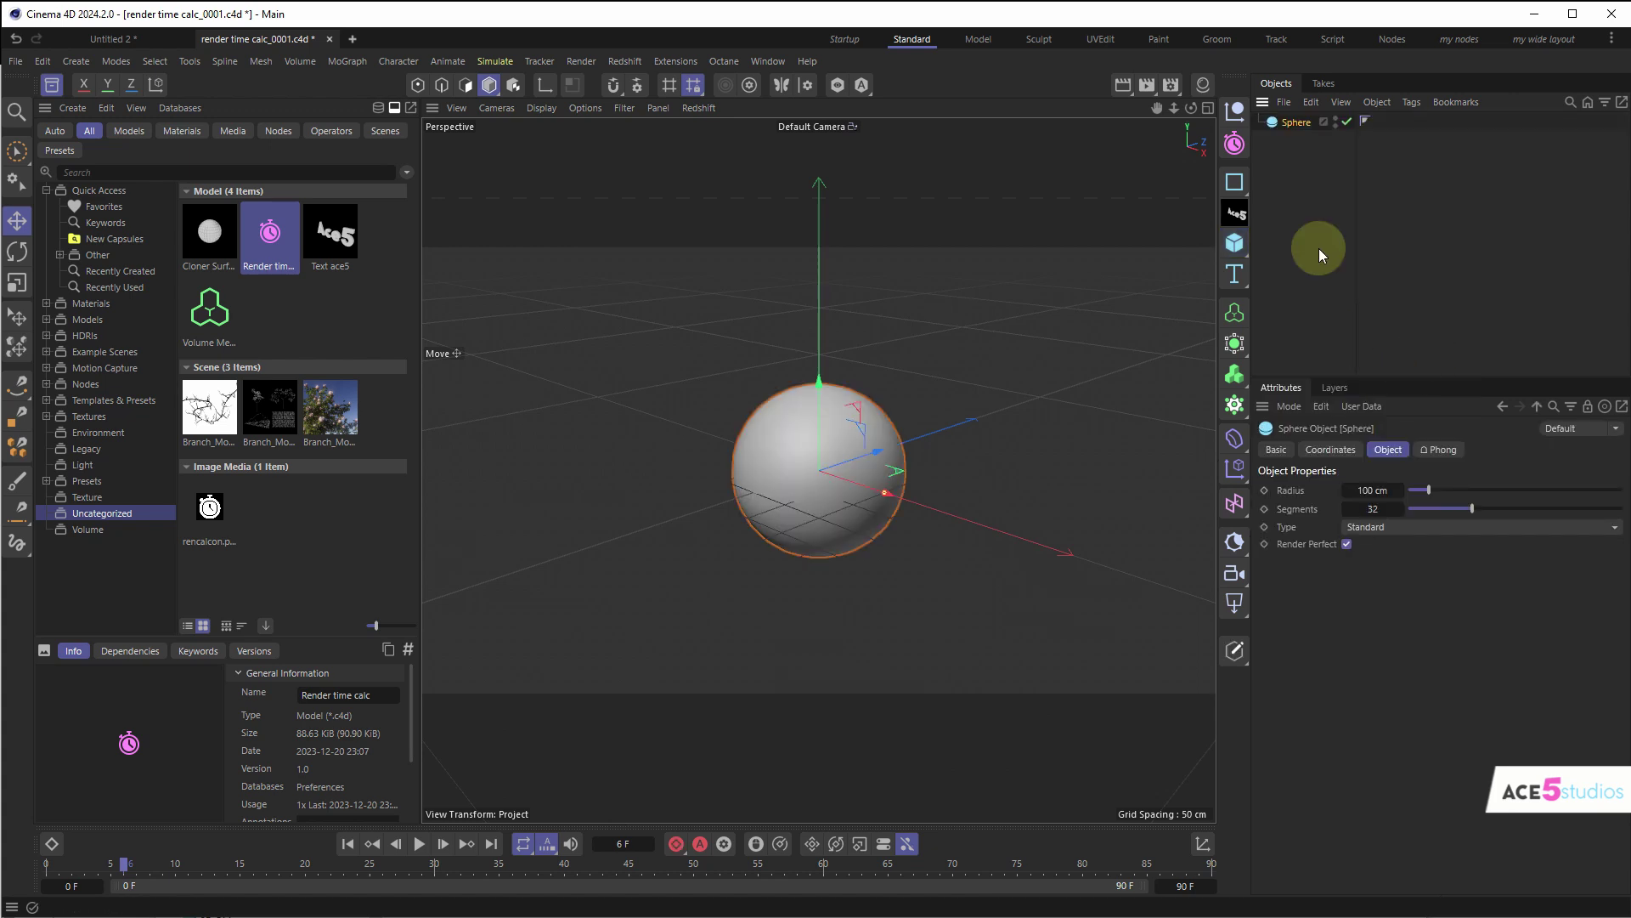
pyautogui.press('c')
pyautogui.press('Return')
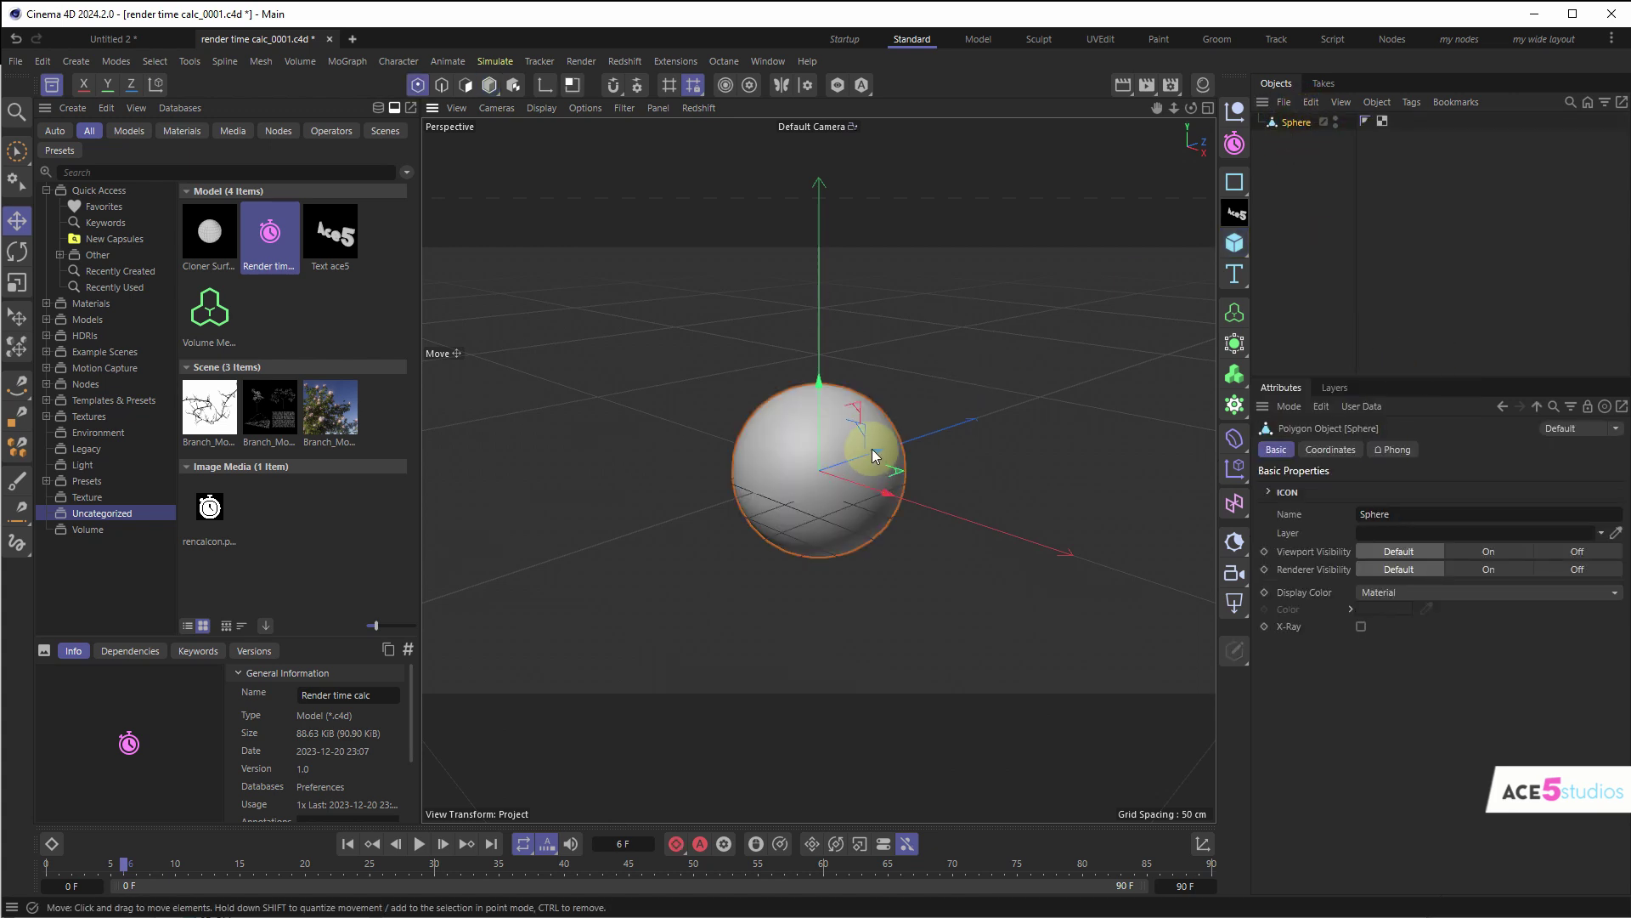
pyautogui.scroll(3, 916, 403)
pyautogui.scroll(-3, 916, 402)
pyautogui.press('Return')
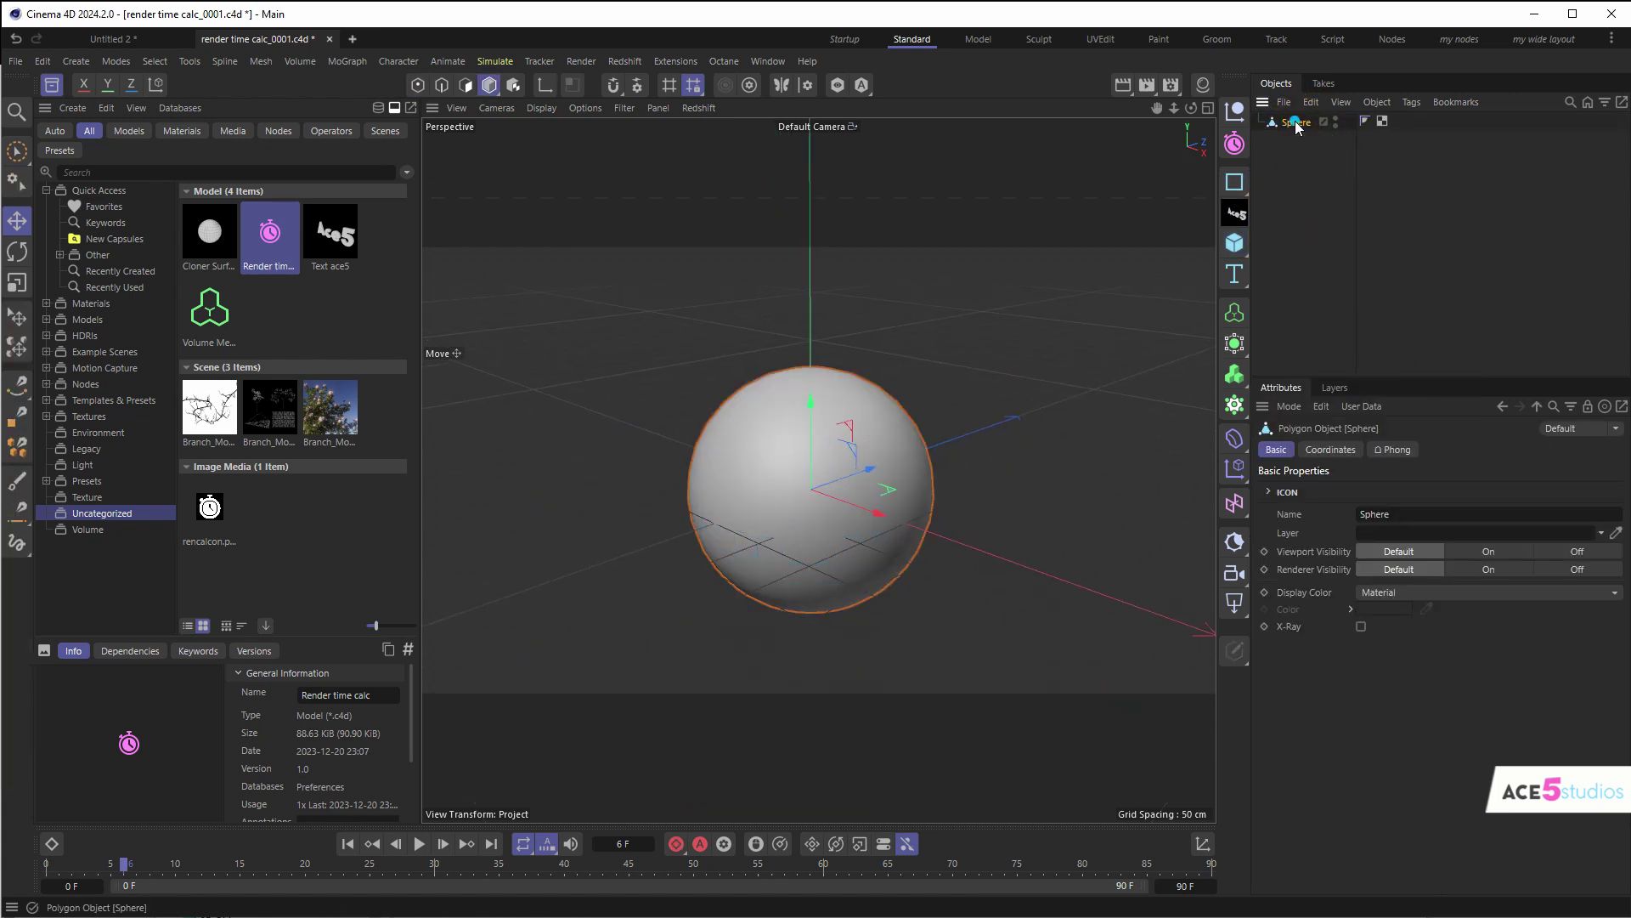
# - Add a Pose Morph tag to the Sphere with Points mixing enabled
pyautogui.rightClick(1295, 121)
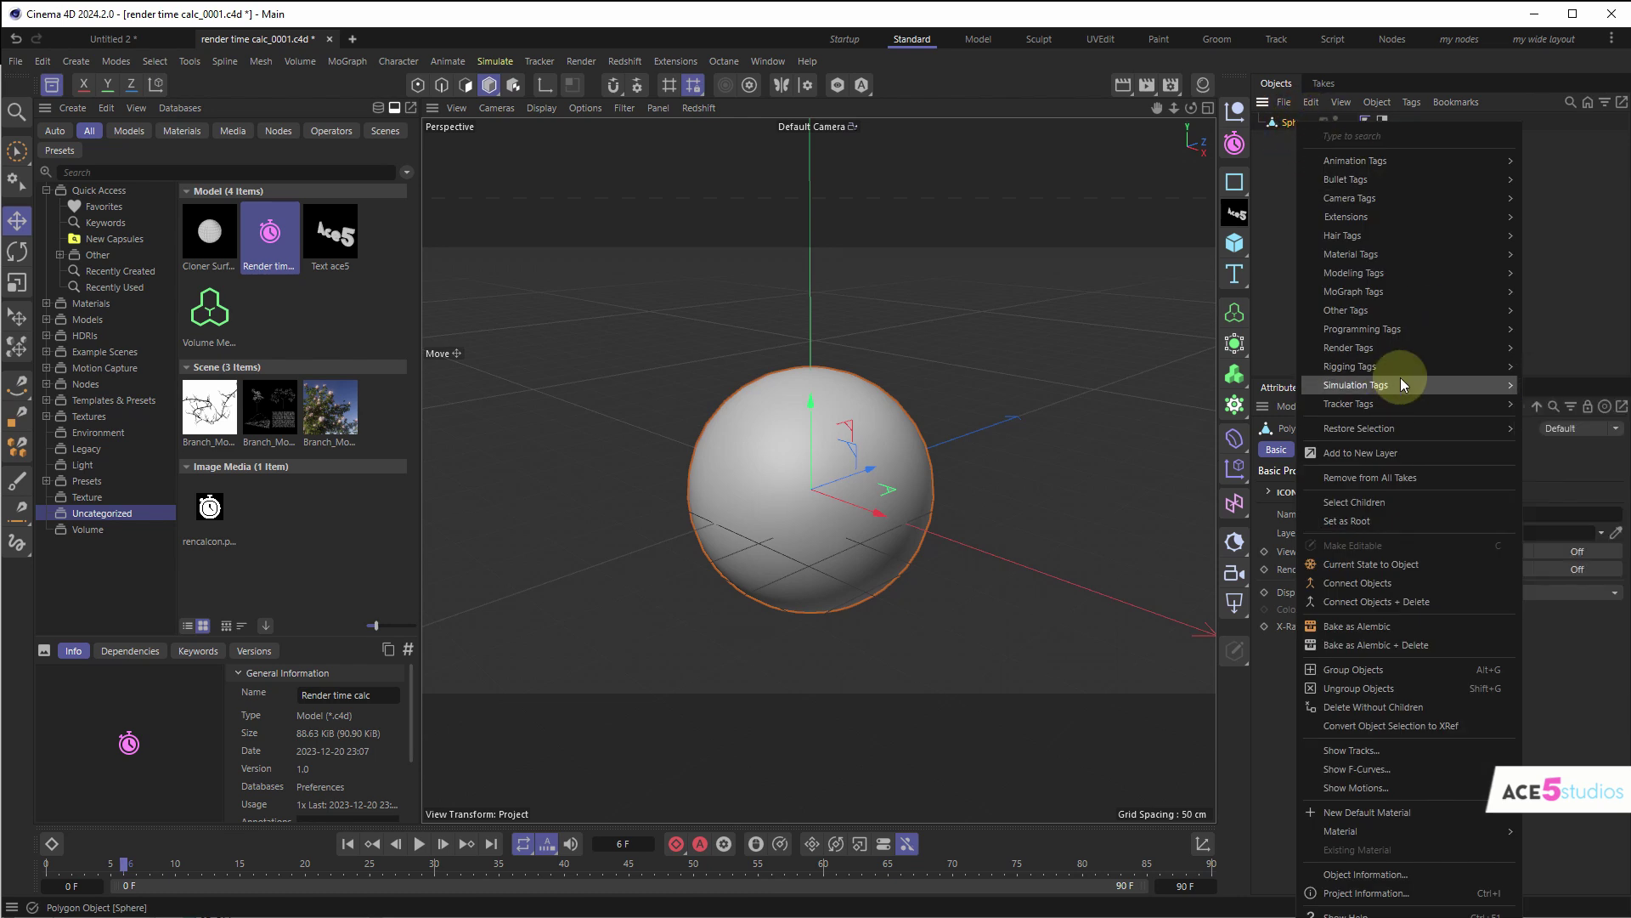
pyautogui.moveTo(1400, 369)
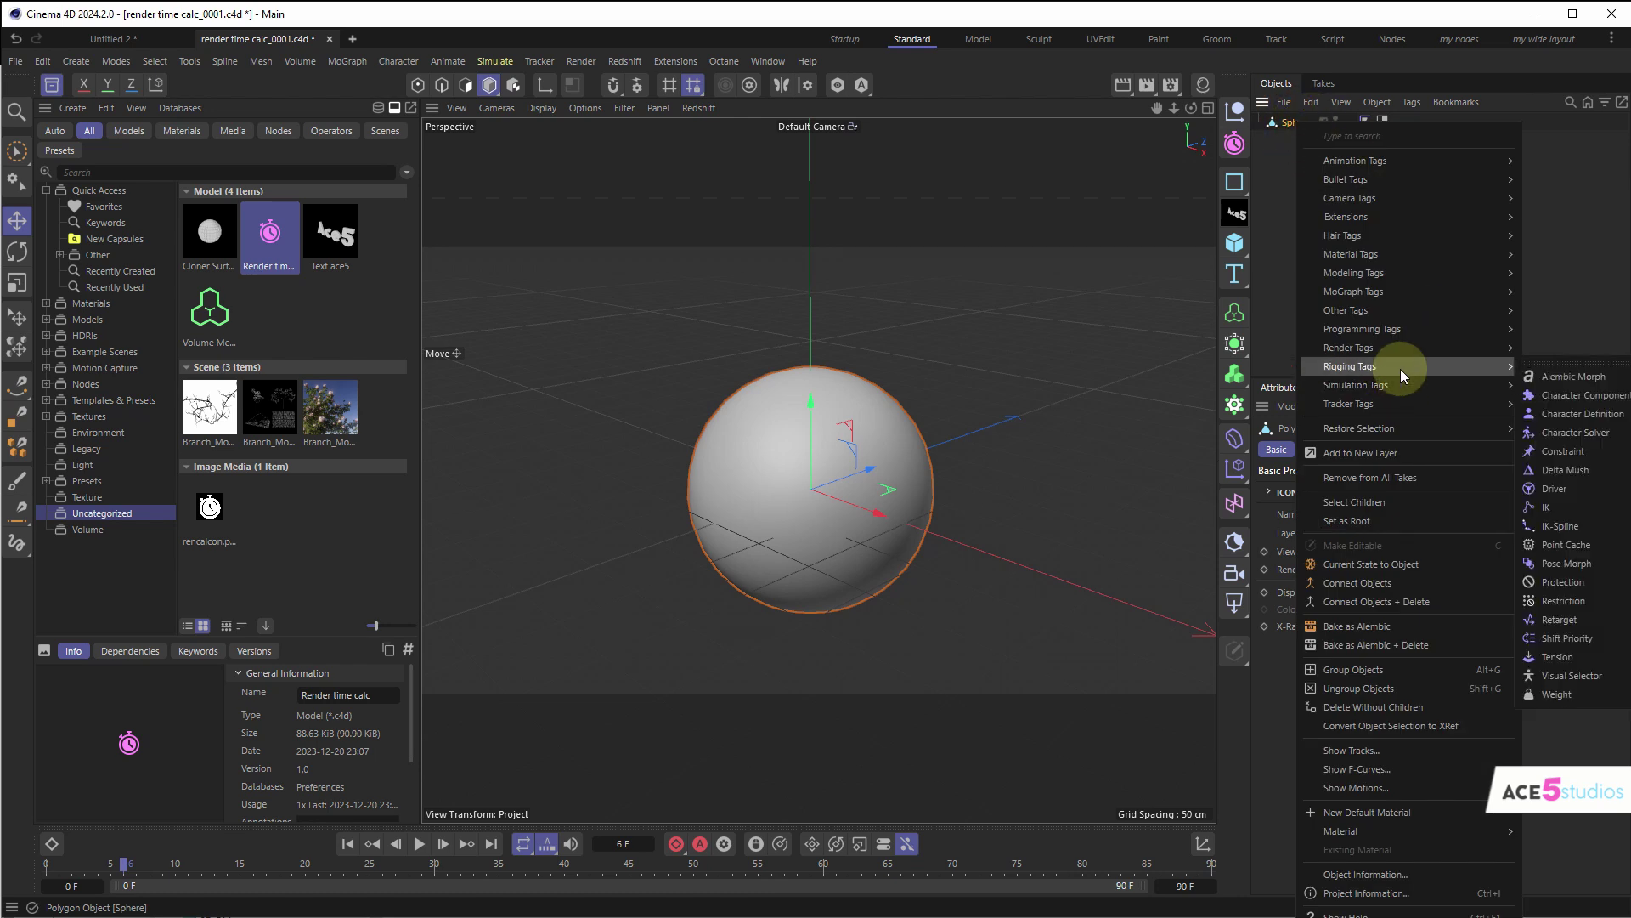
pyautogui.click(1572, 563)
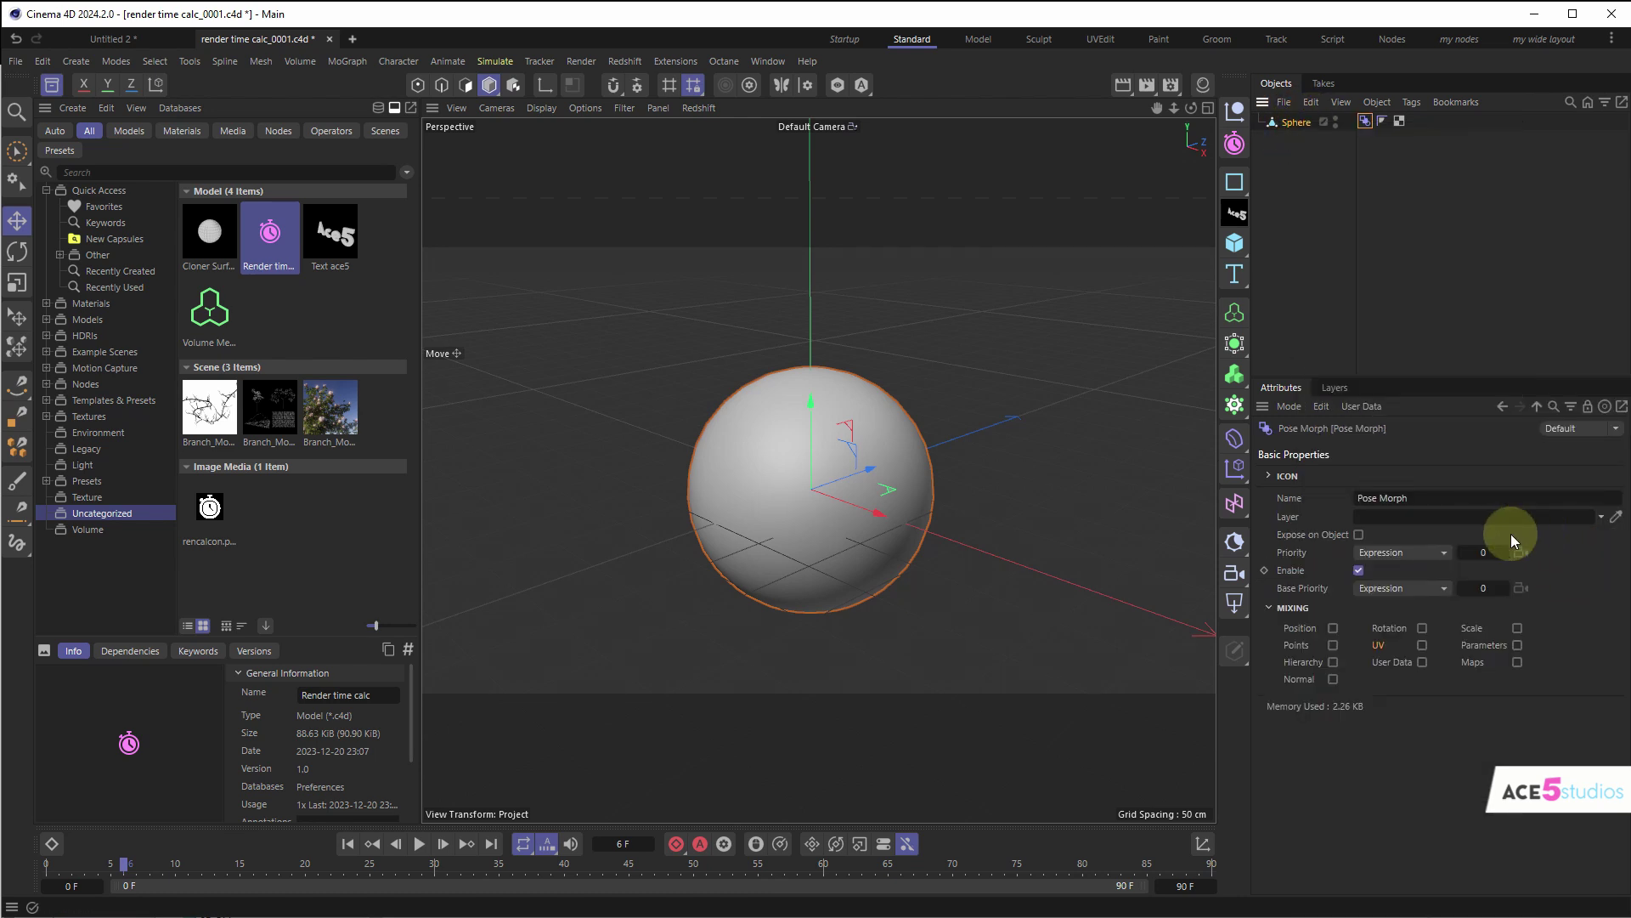
pyautogui.click(1333, 646)
pyautogui.click(1317, 450)
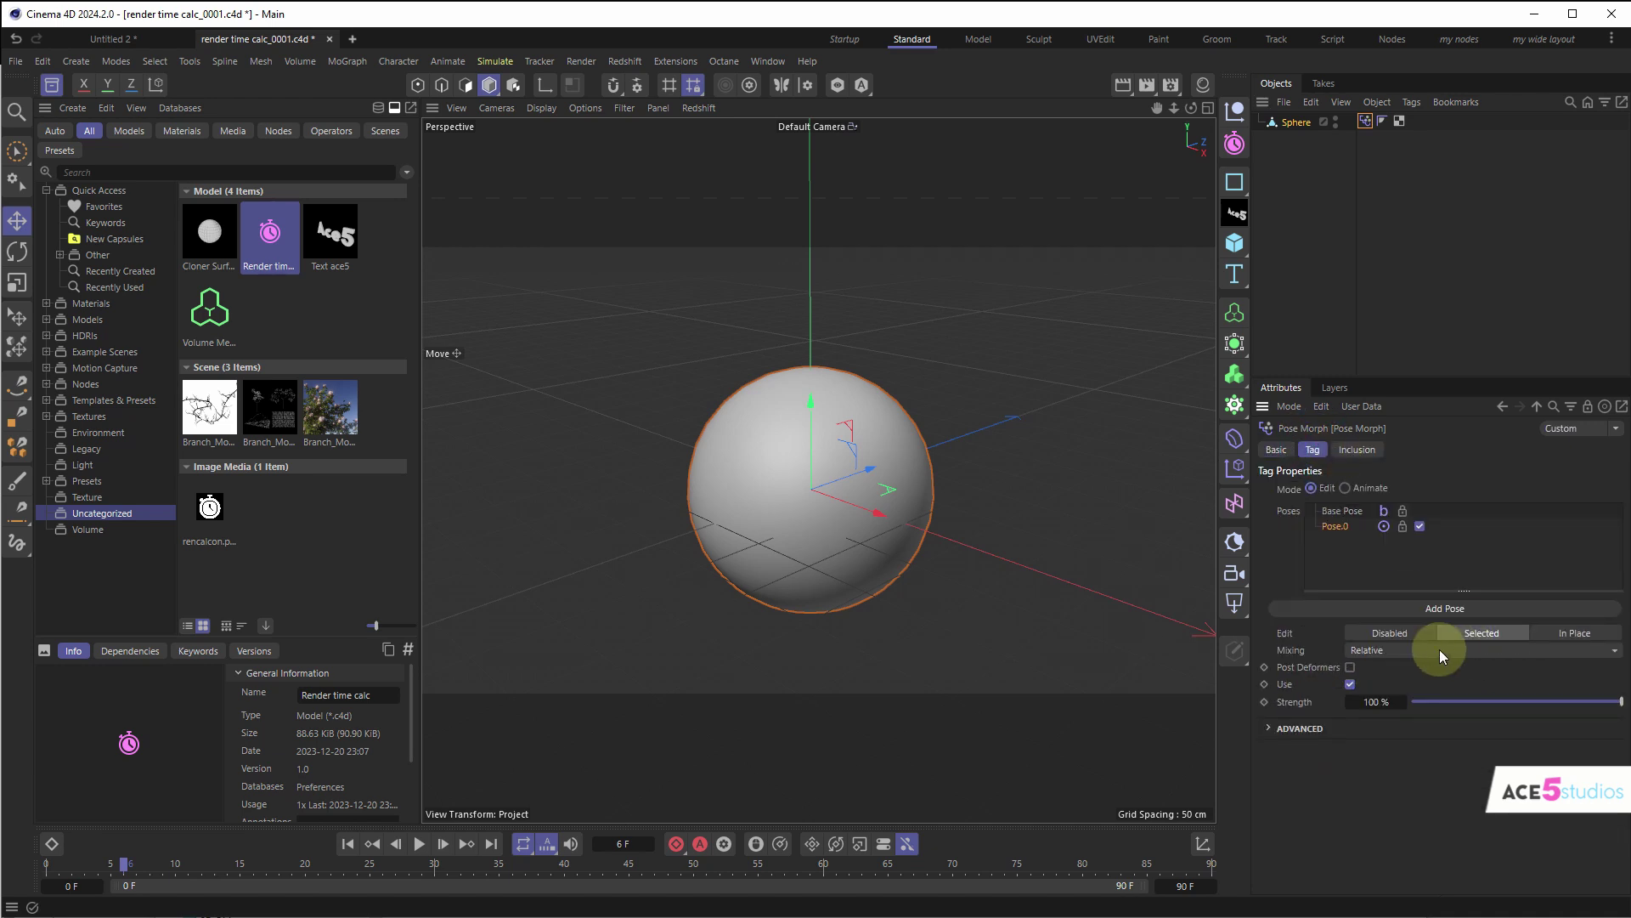
pyautogui.click(1609, 429)
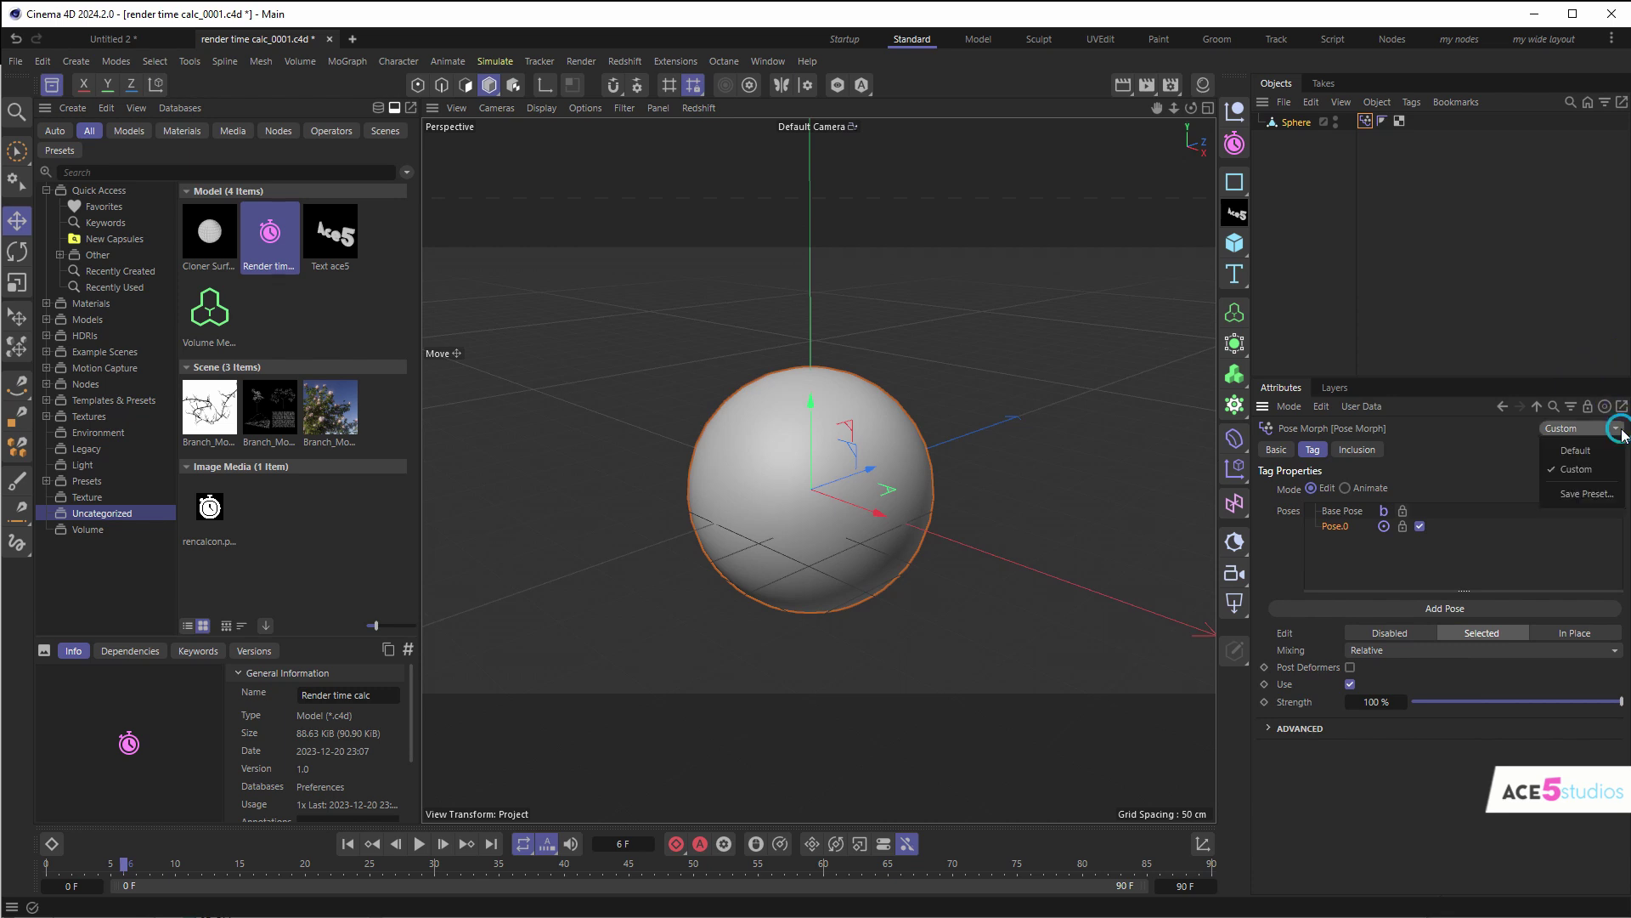
# - Save the current Pose Morph setup as the preset 'Pose Morph - points'
pyautogui.click(1568, 494)
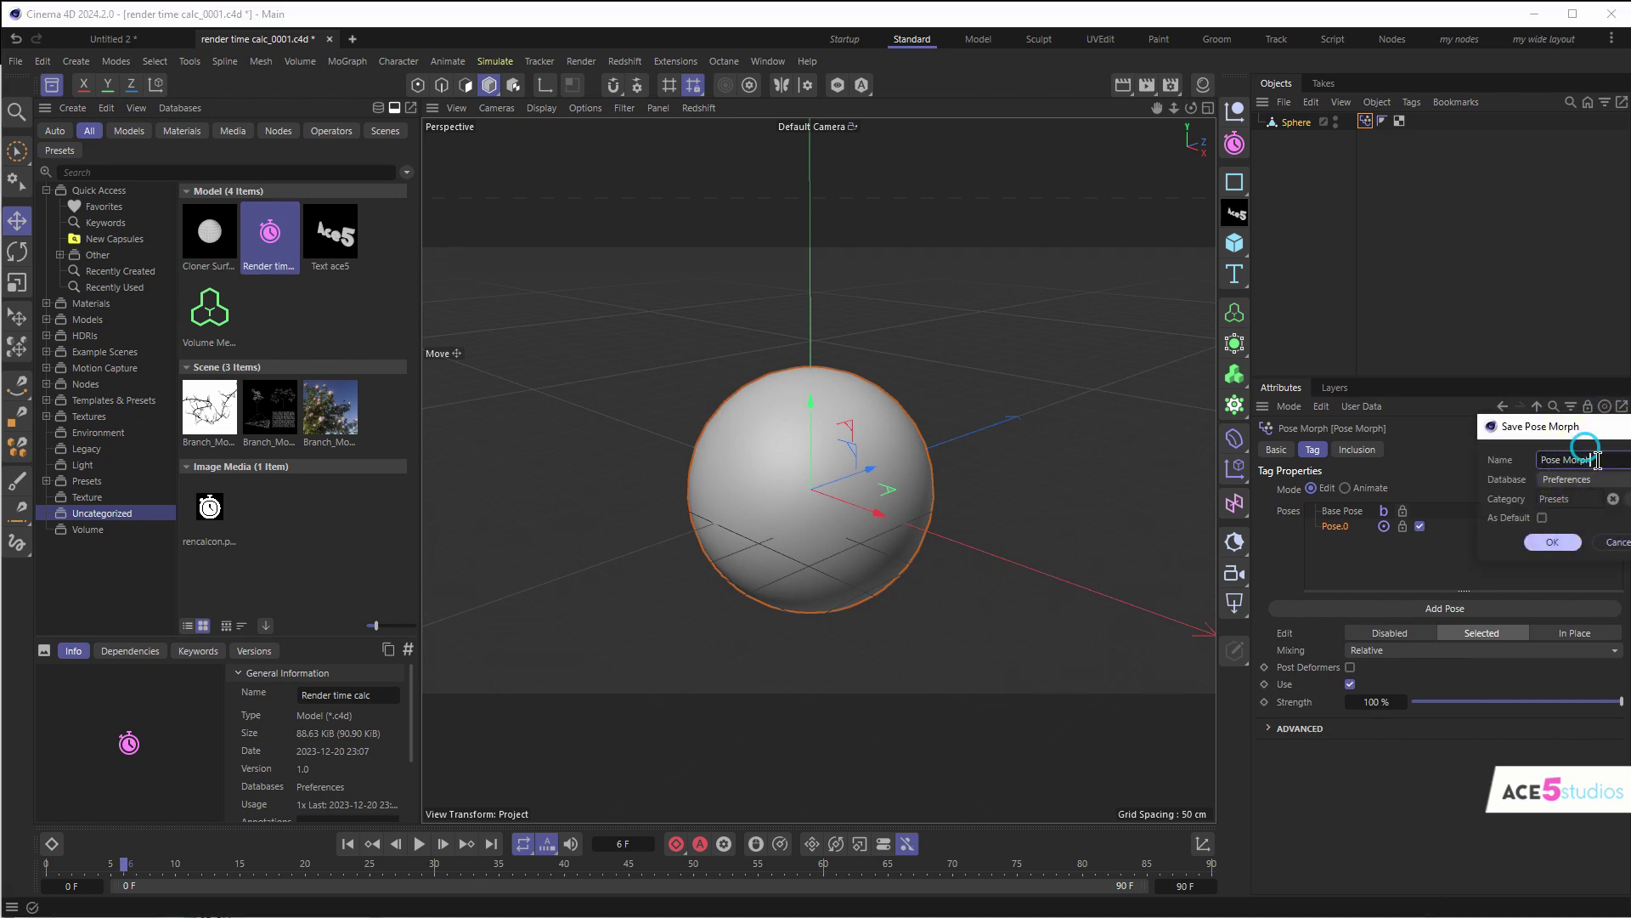
pyautogui.write('- points')
pyautogui.press('Return')
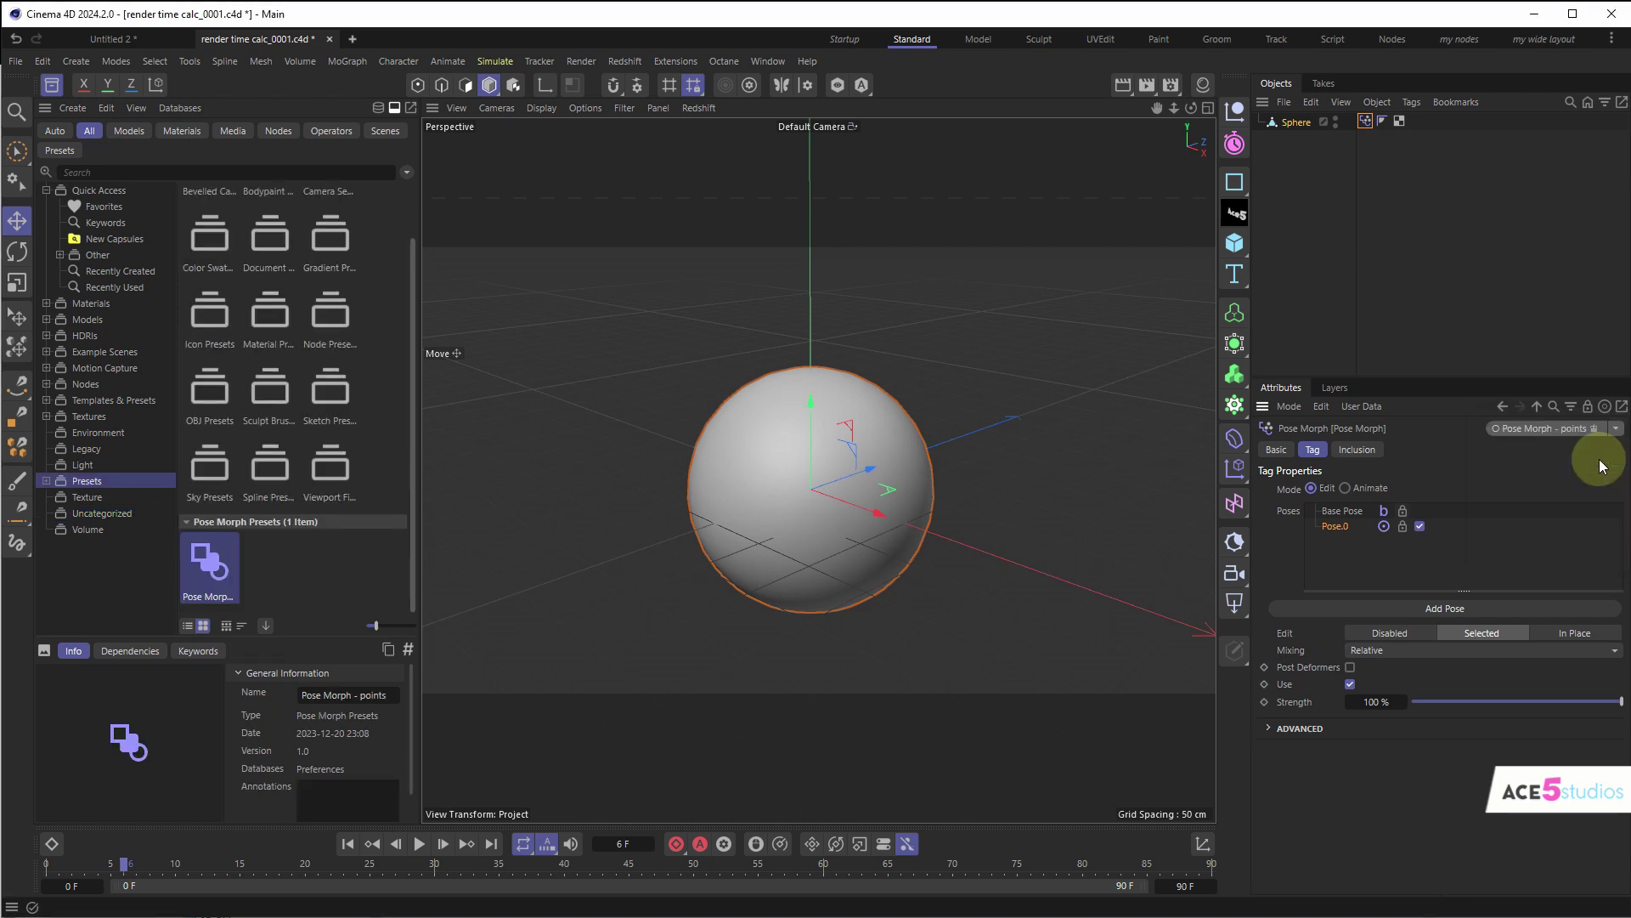
pyautogui.click(1619, 431)
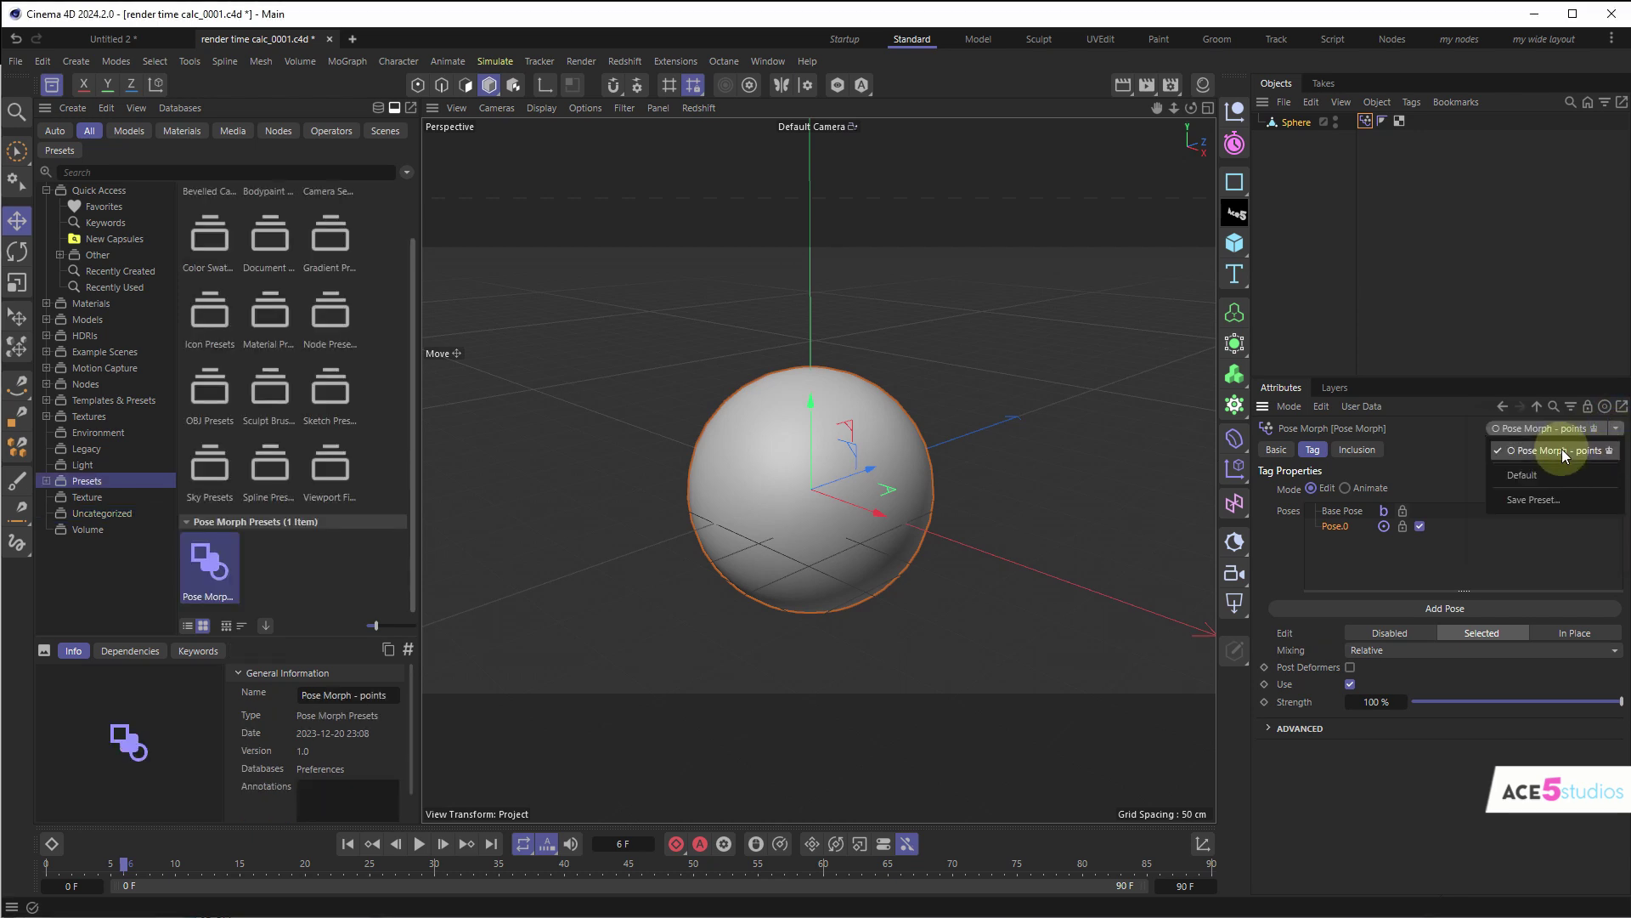
pyautogui.click(1550, 498)
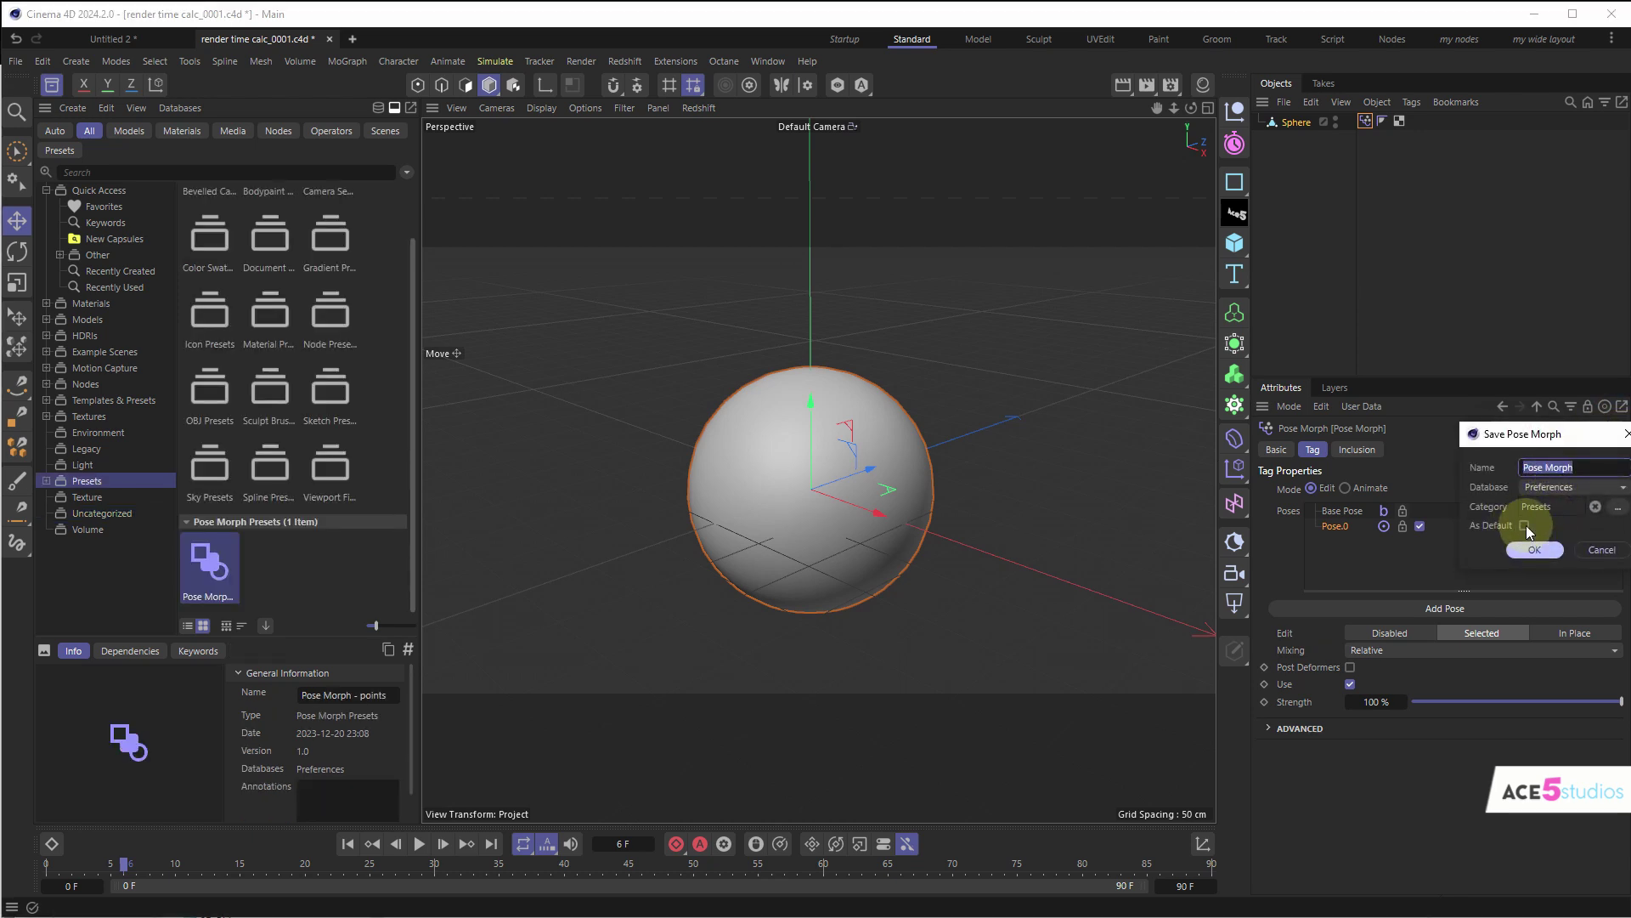
pyautogui.click(1602, 550)
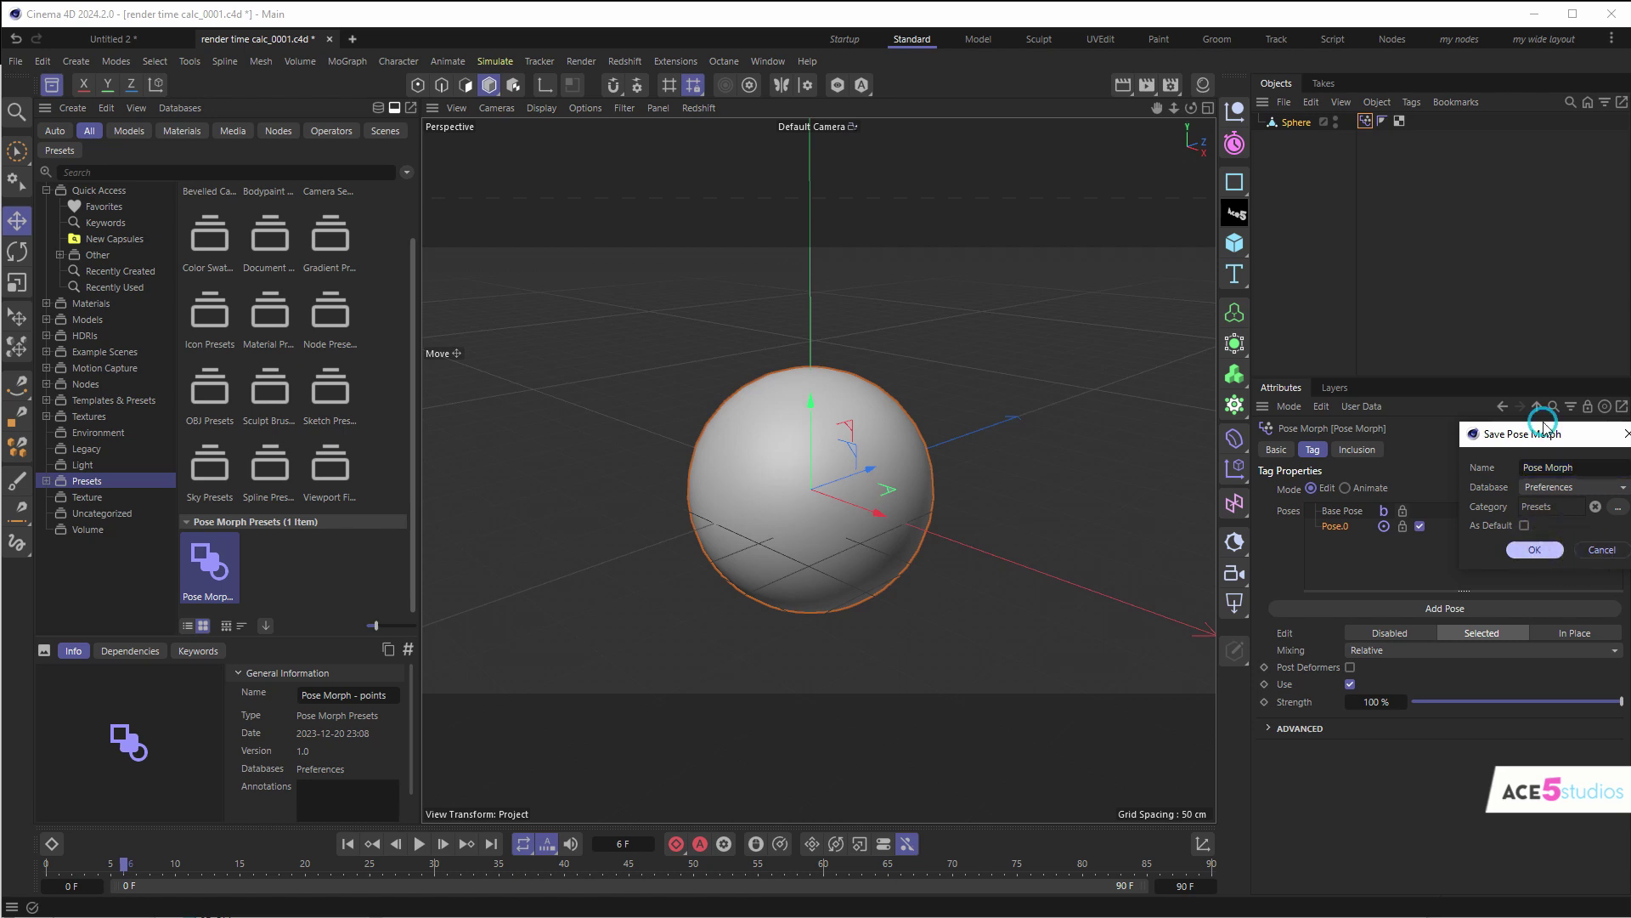
# - Replace the sphere's Pose Morph tag with a fresh one added through Commander
pyautogui.press('Delete')
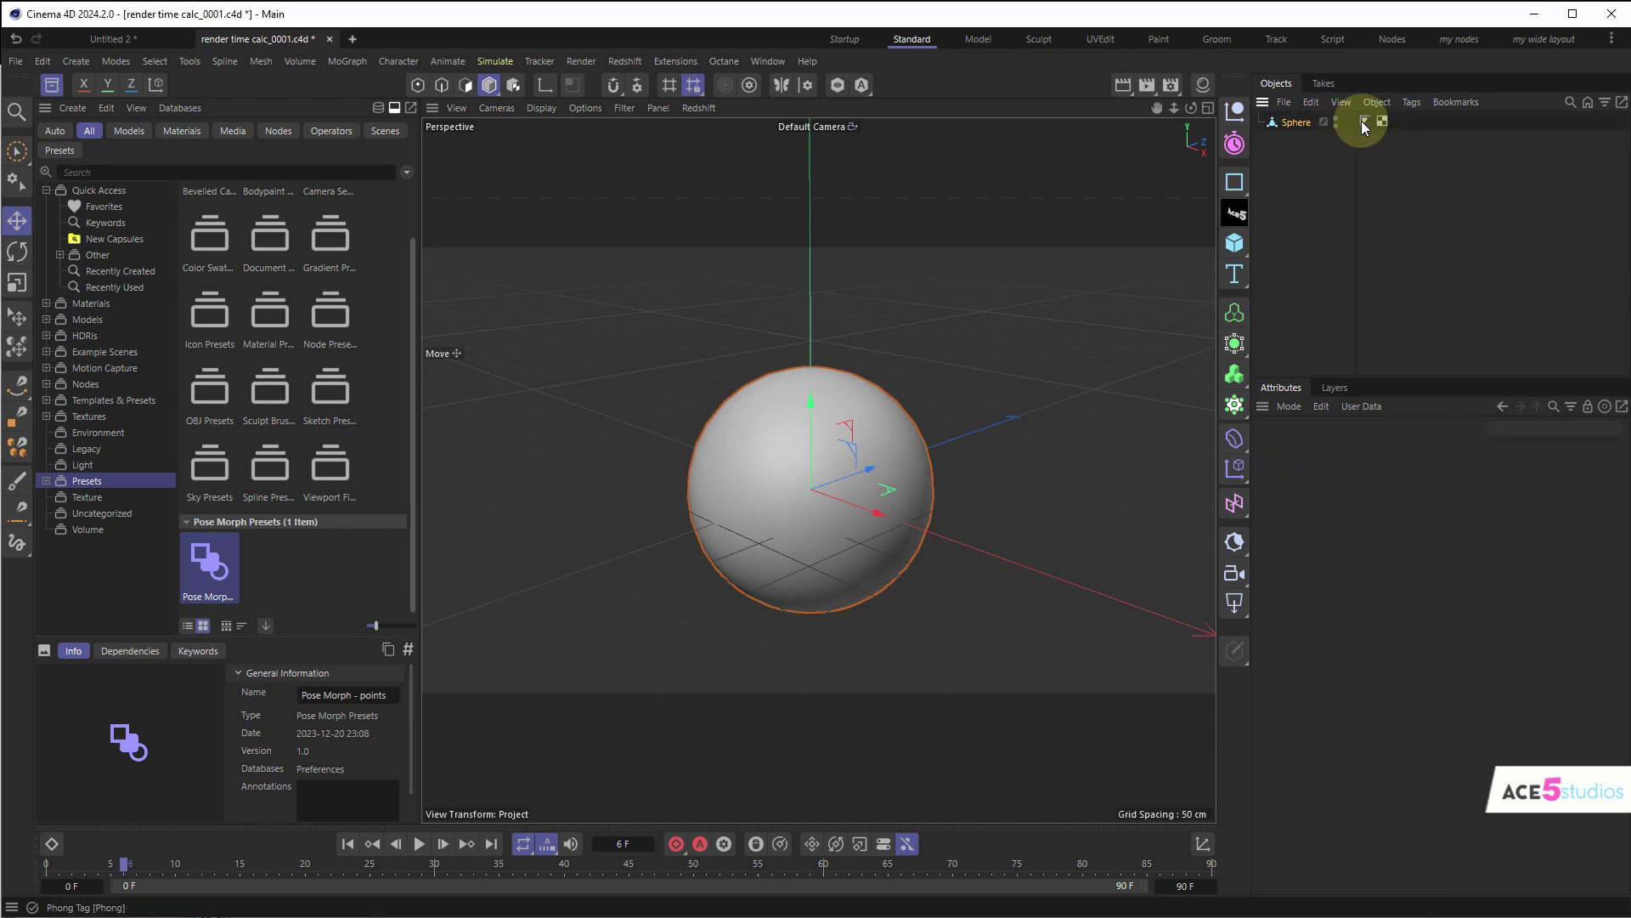
pyautogui.hotkey('shift', 'c')
pyautogui.write('pose')
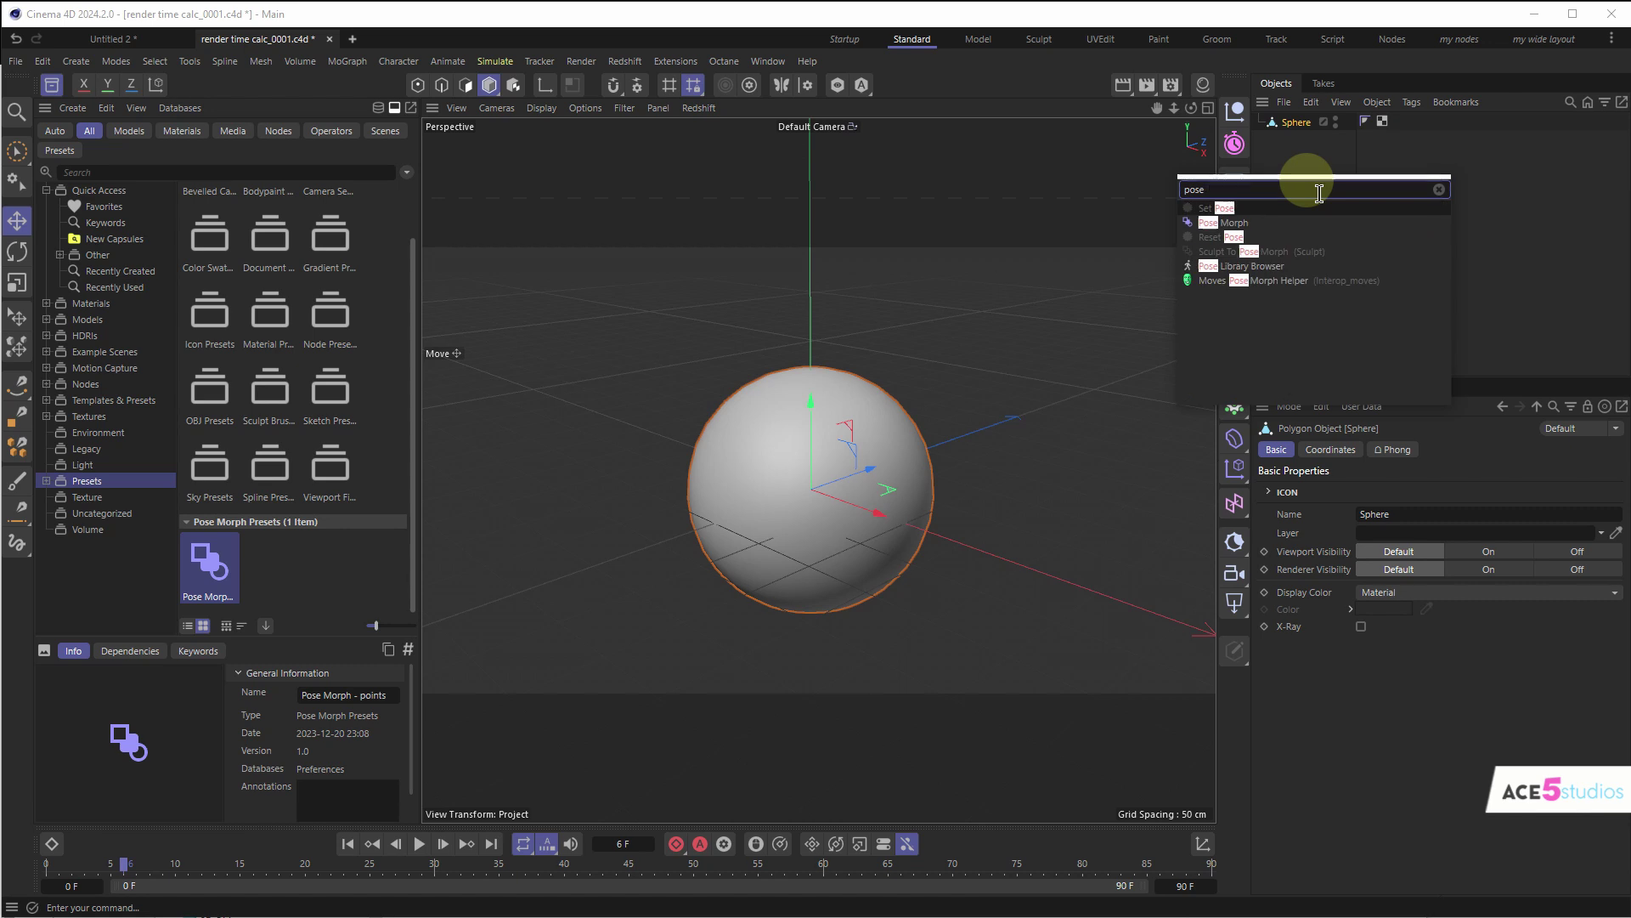
pyautogui.press('Return')
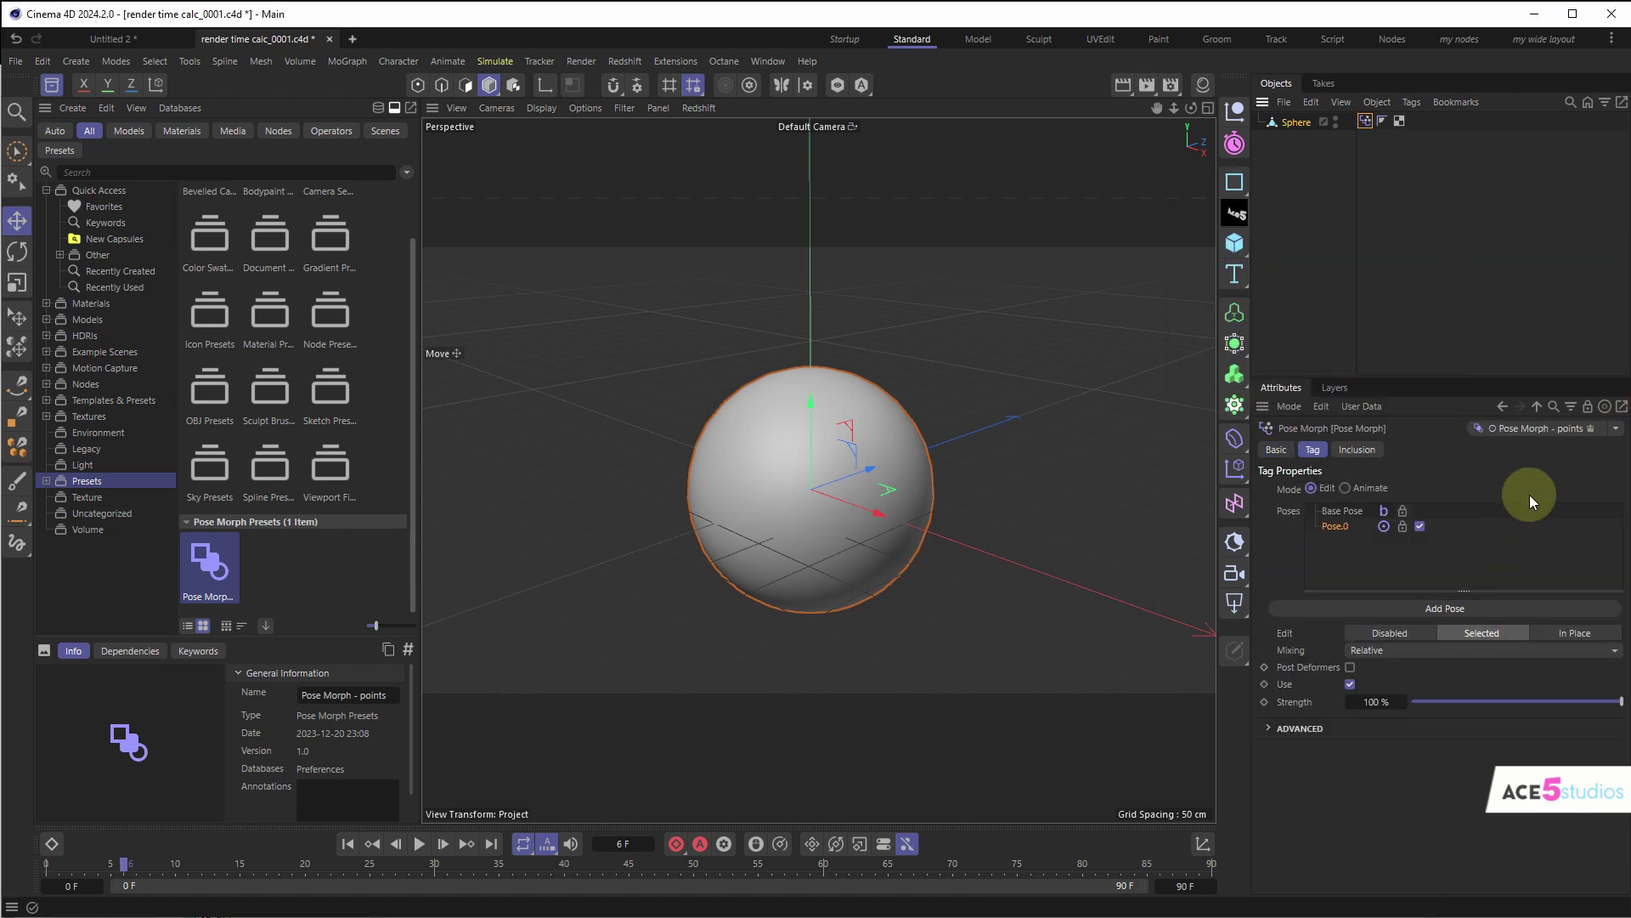
# - Reset the new Pose Morph tag to the Default preset
pyautogui.click(1277, 449)
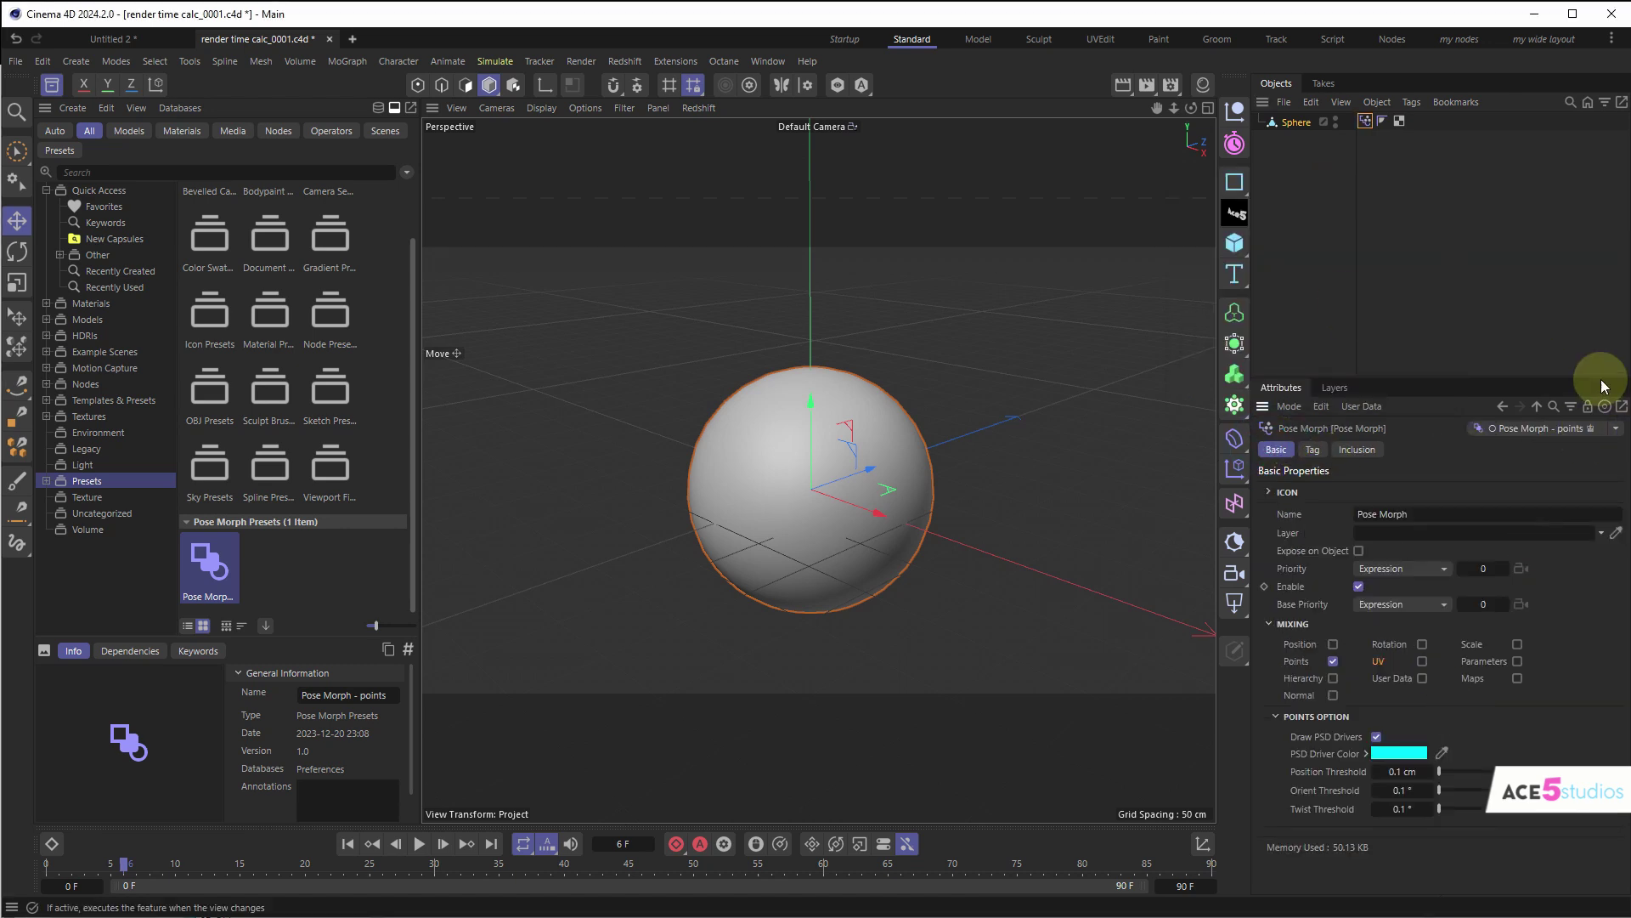
pyautogui.click(1618, 429)
pyautogui.click(1506, 475)
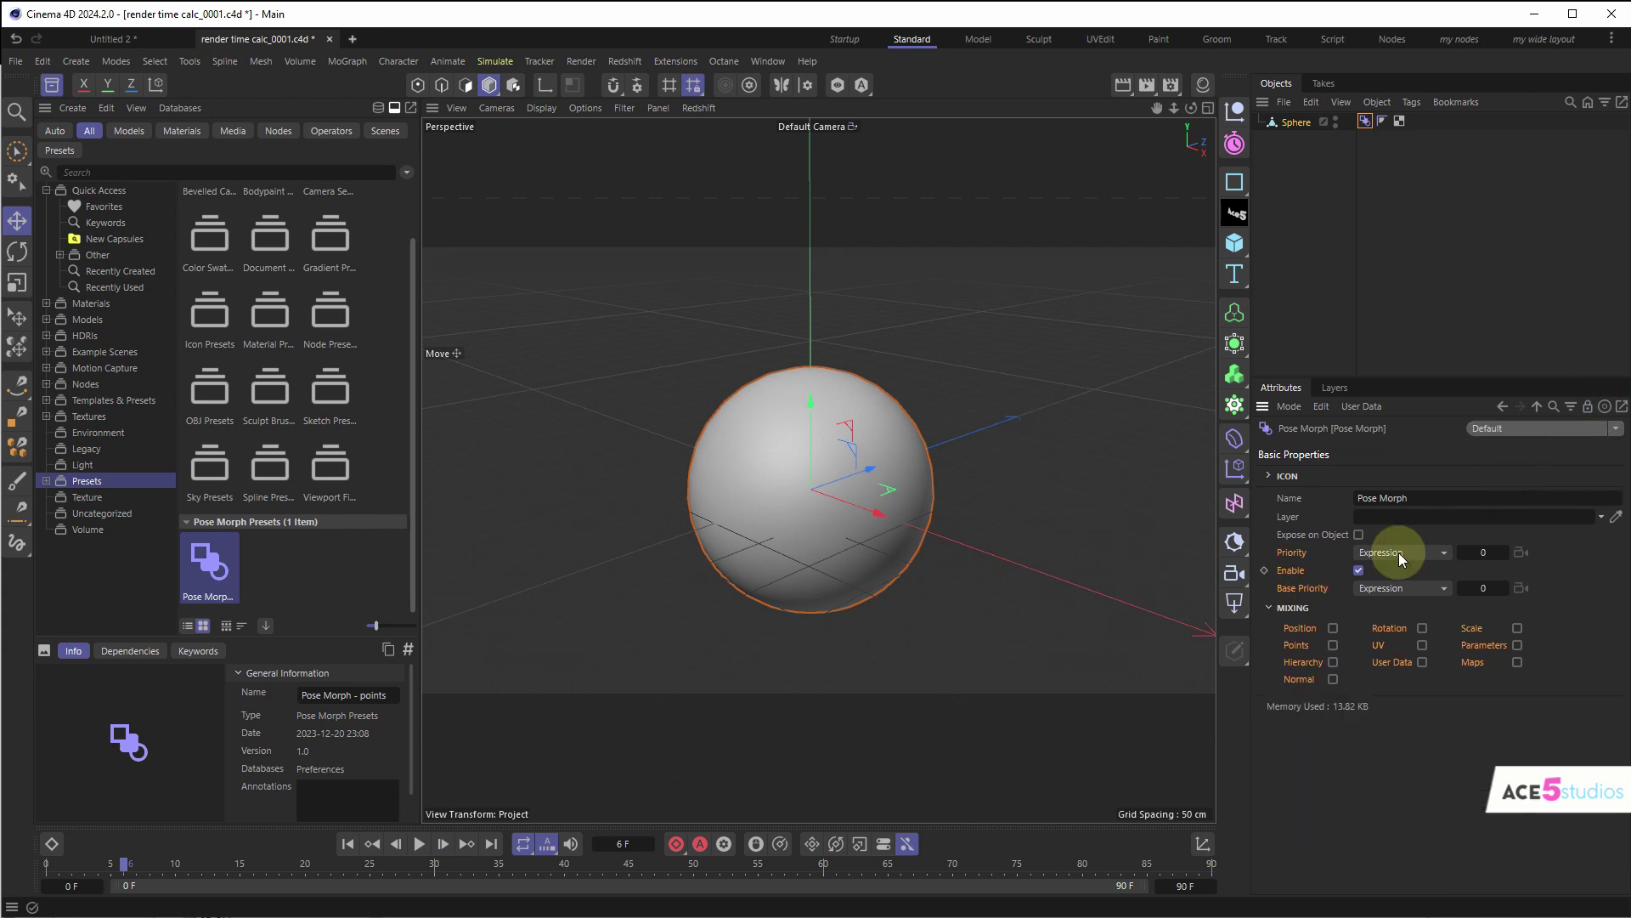
pyautogui.click(1617, 429)
pyautogui.click(1566, 428)
pyautogui.click(1274, 432)
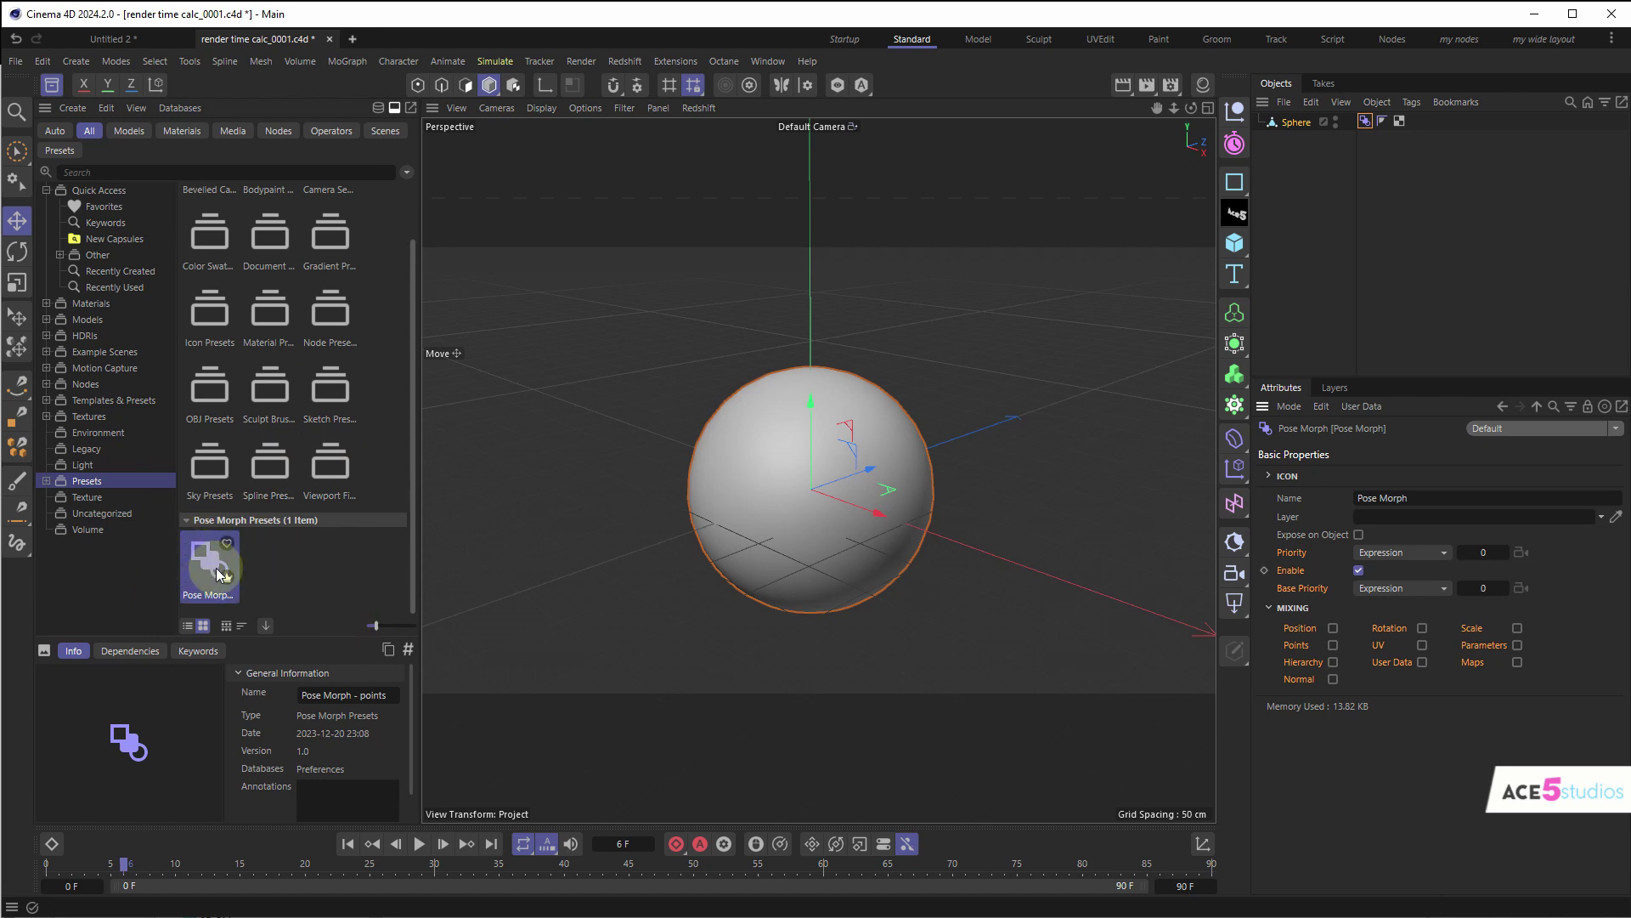
# - Place the Pose Morph - points preset on the right palette as a one-click button
pyautogui.click(47, 481)
pyautogui.scroll(3, 111, 536)
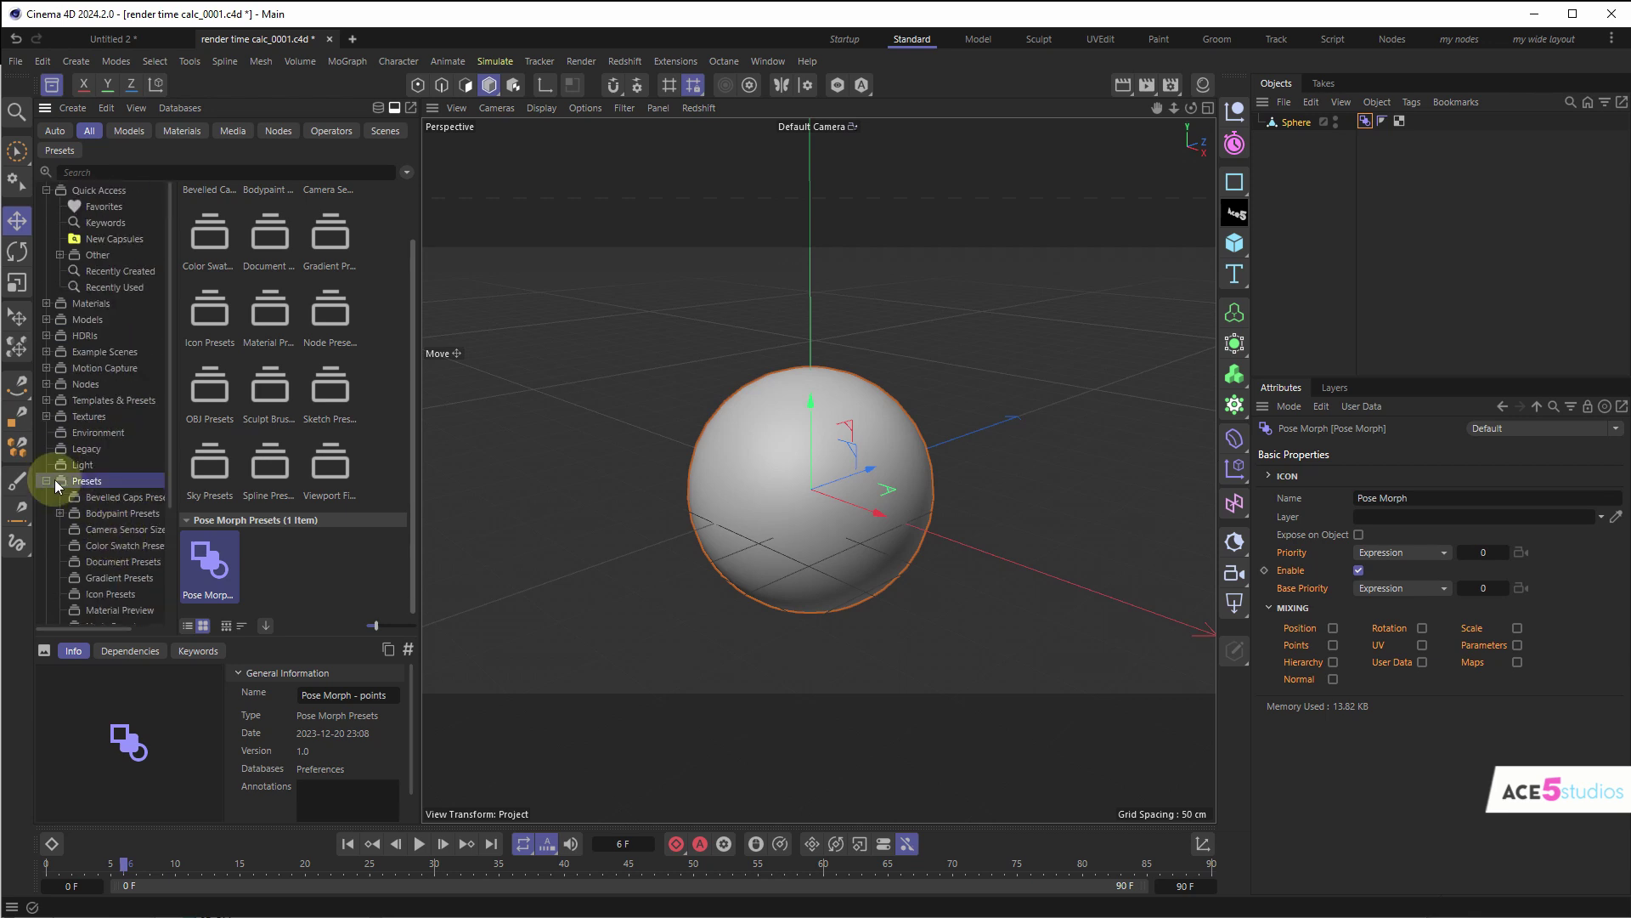
pyautogui.click(47, 481)
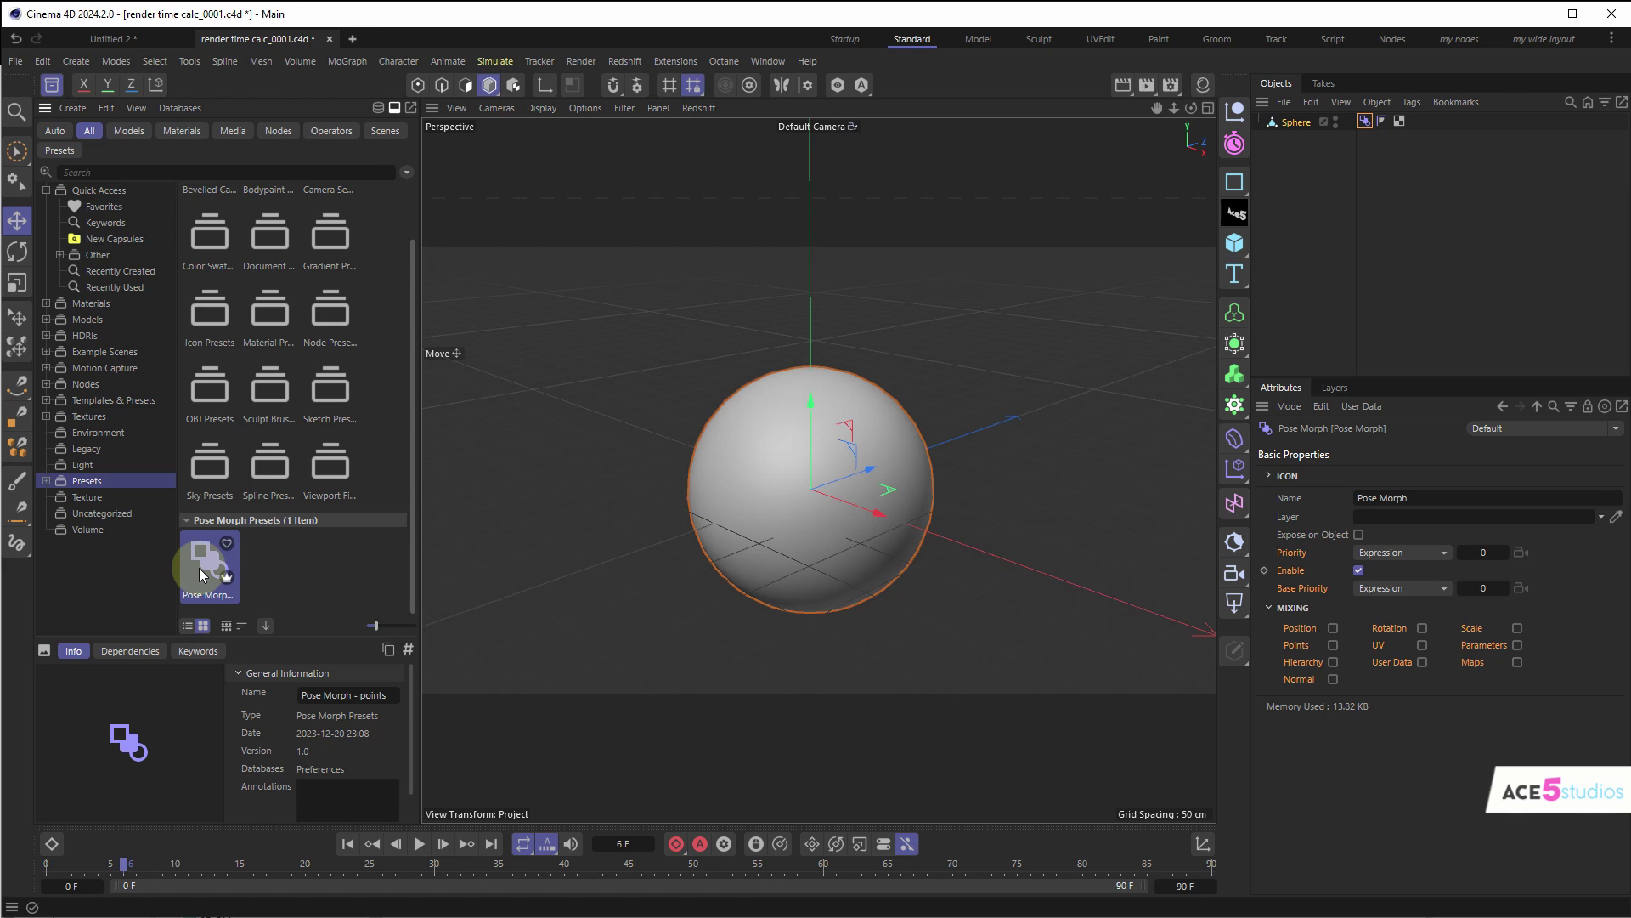
pyautogui.moveTo(204, 572); pyautogui.dragTo(1234, 166)
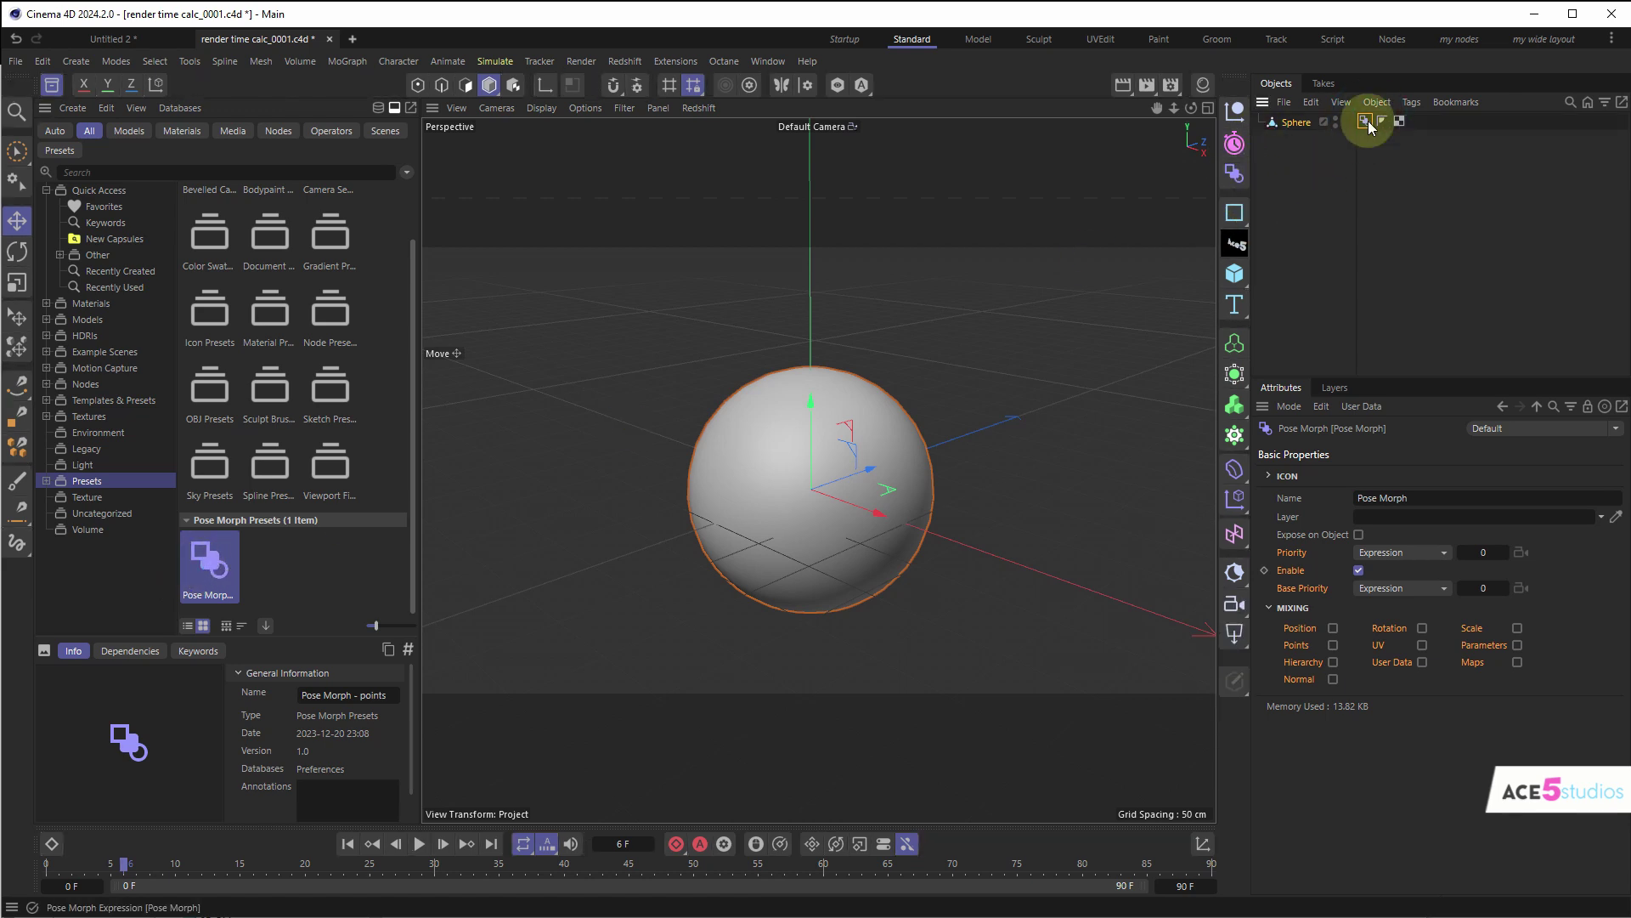
# - Apply the preset to the sphere, add a new pose, then delete the sphere
pyautogui.click(1232, 174)
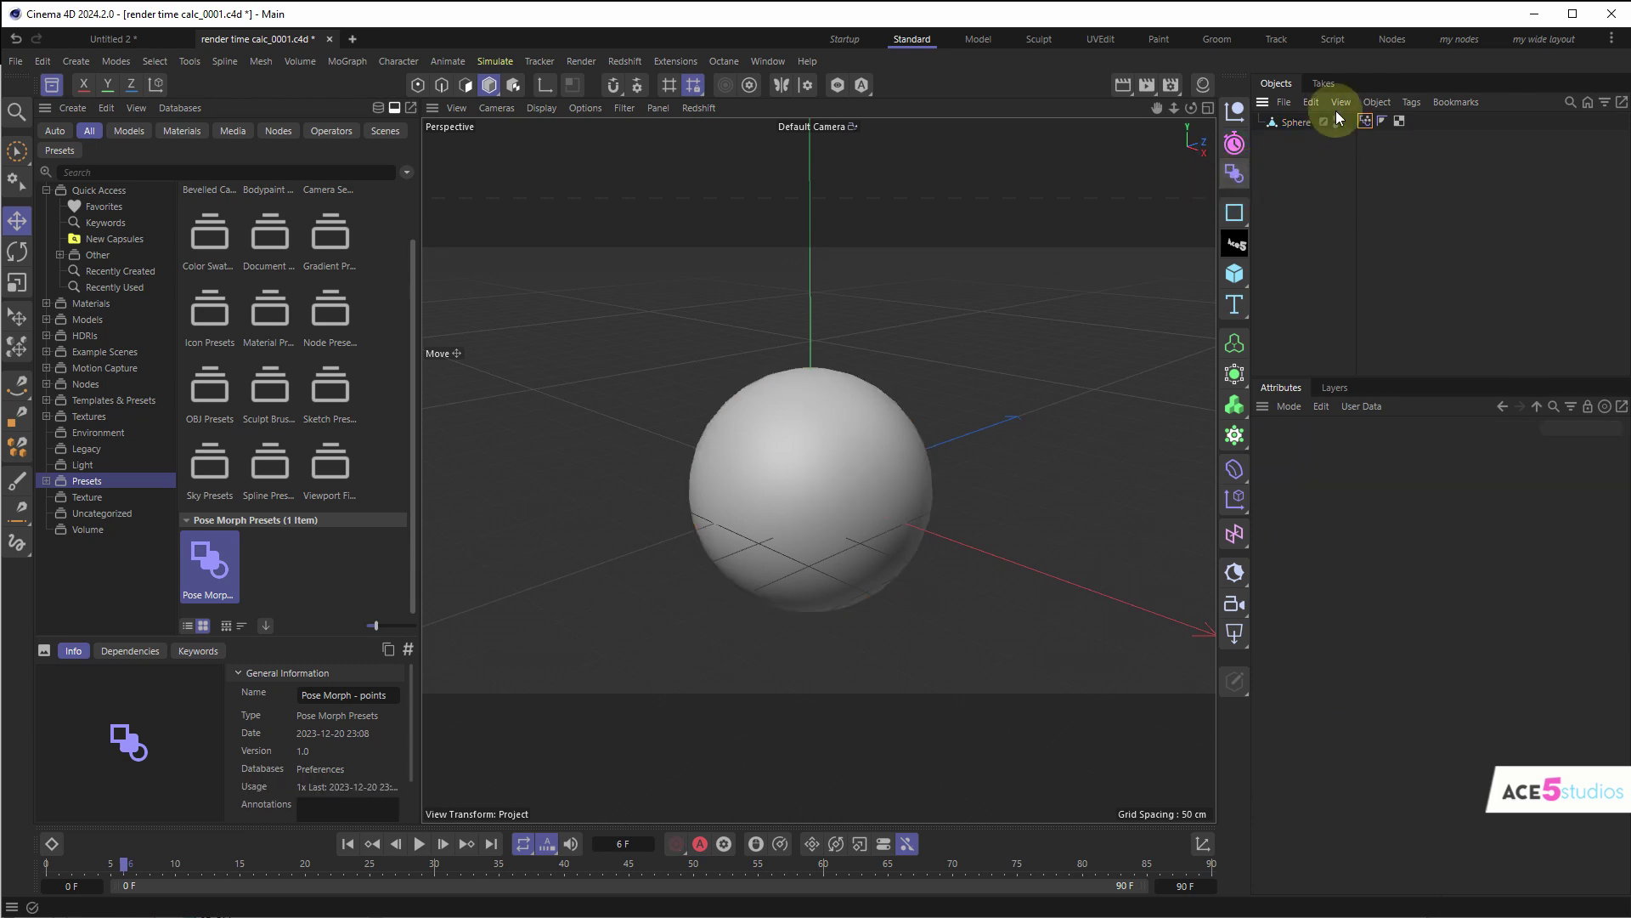
pyautogui.click(1366, 120)
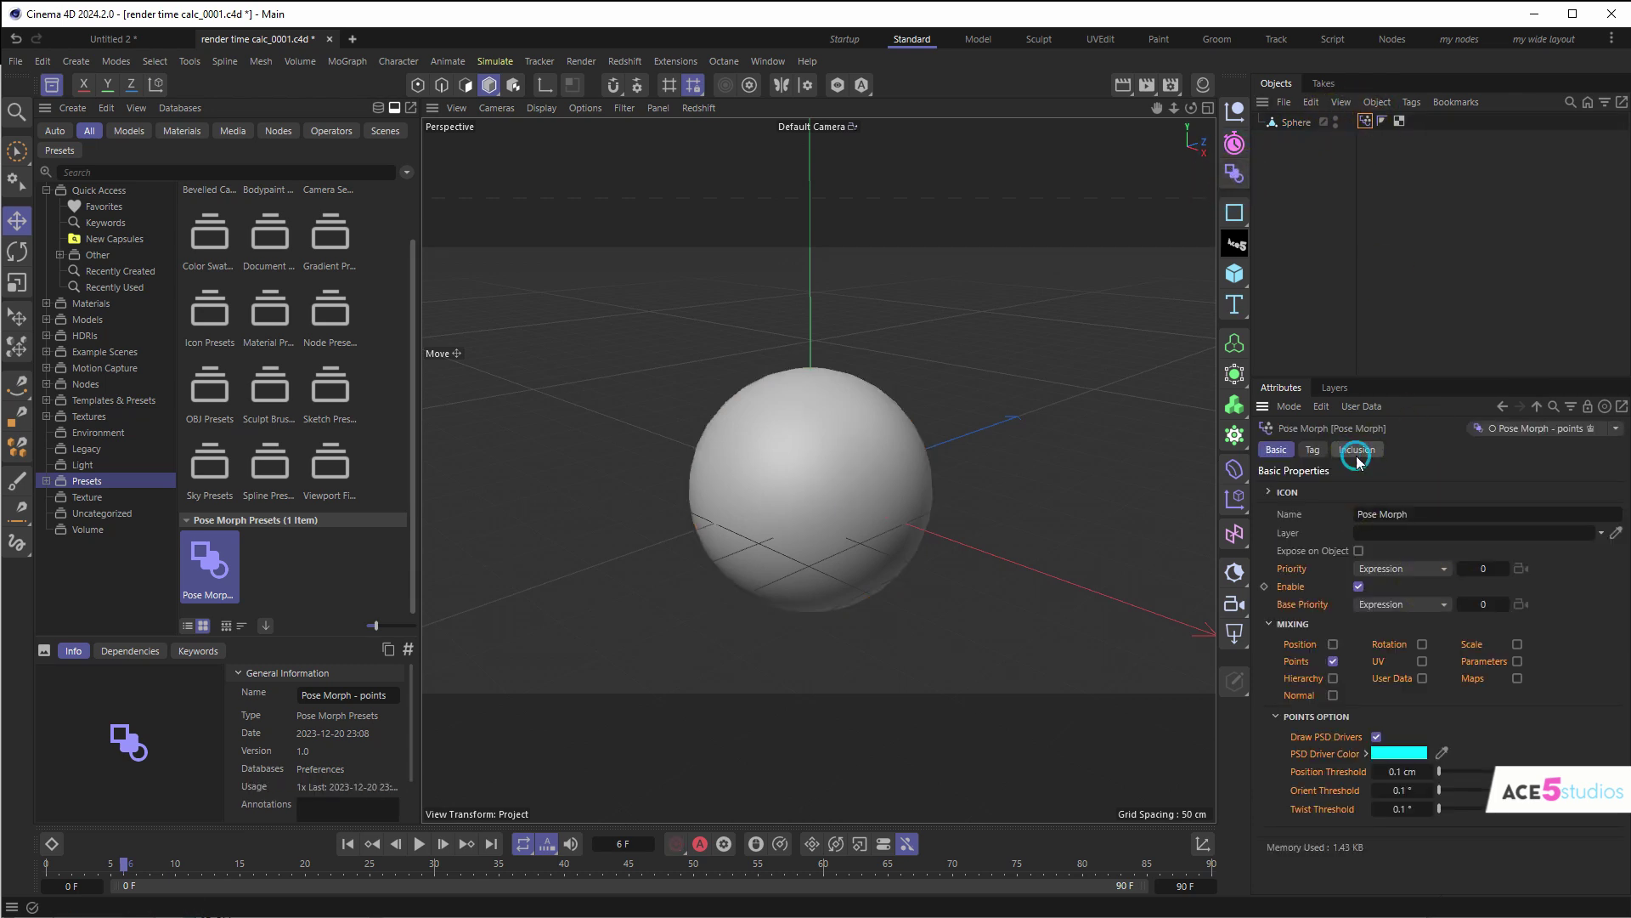
pyautogui.click(1313, 450)
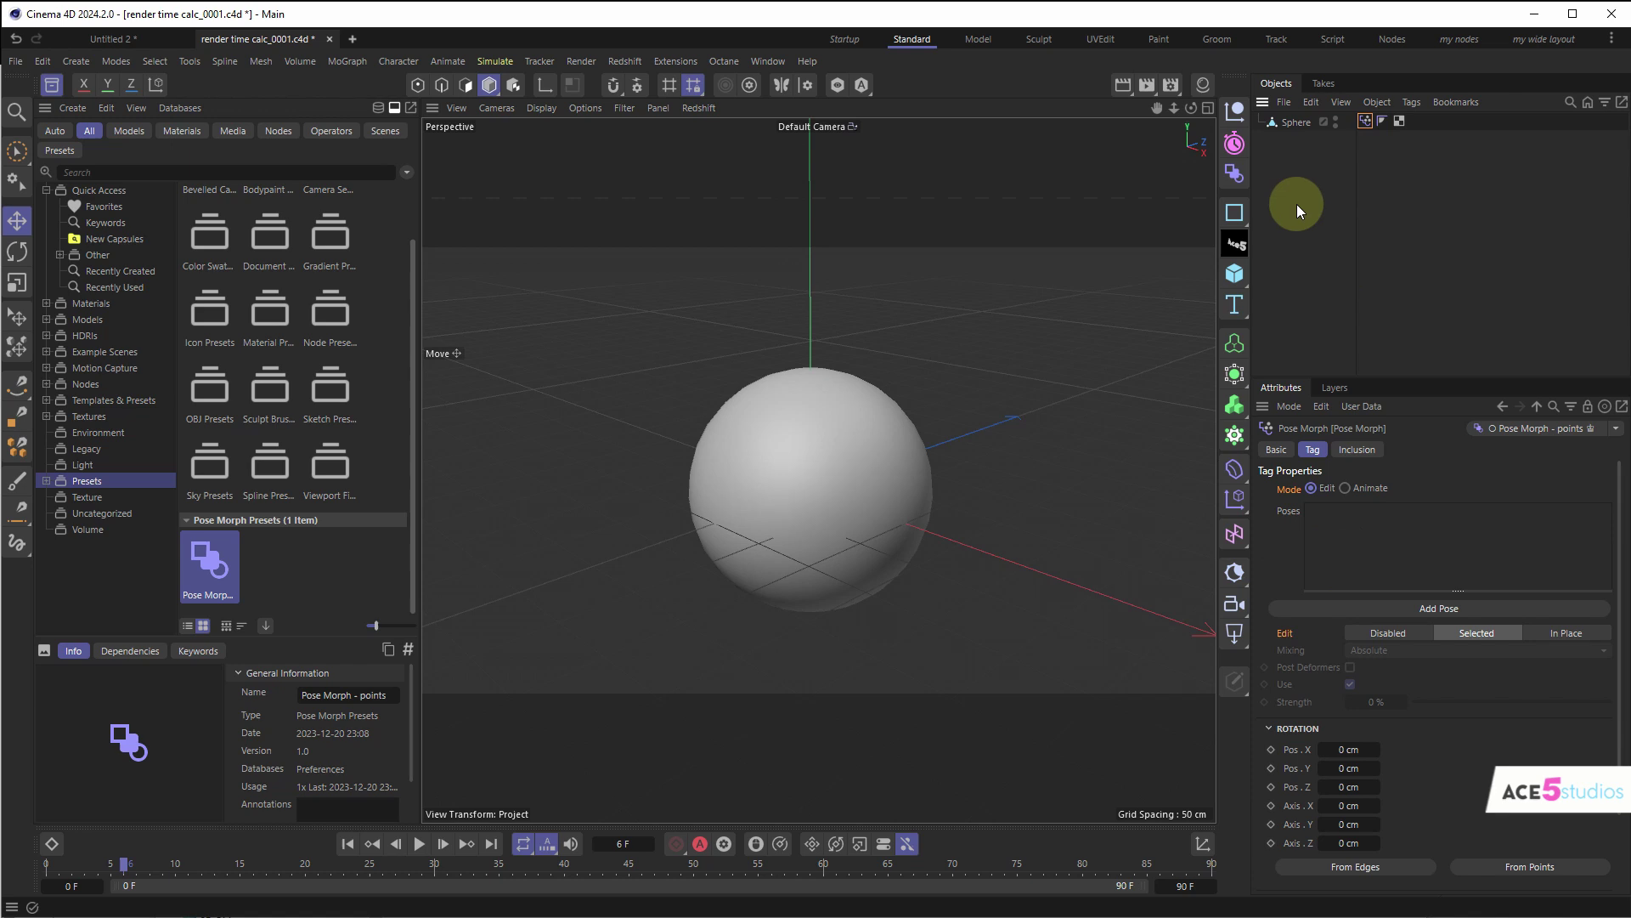
pyautogui.click(1272, 121)
pyautogui.click(1363, 120)
pyautogui.click(1412, 604)
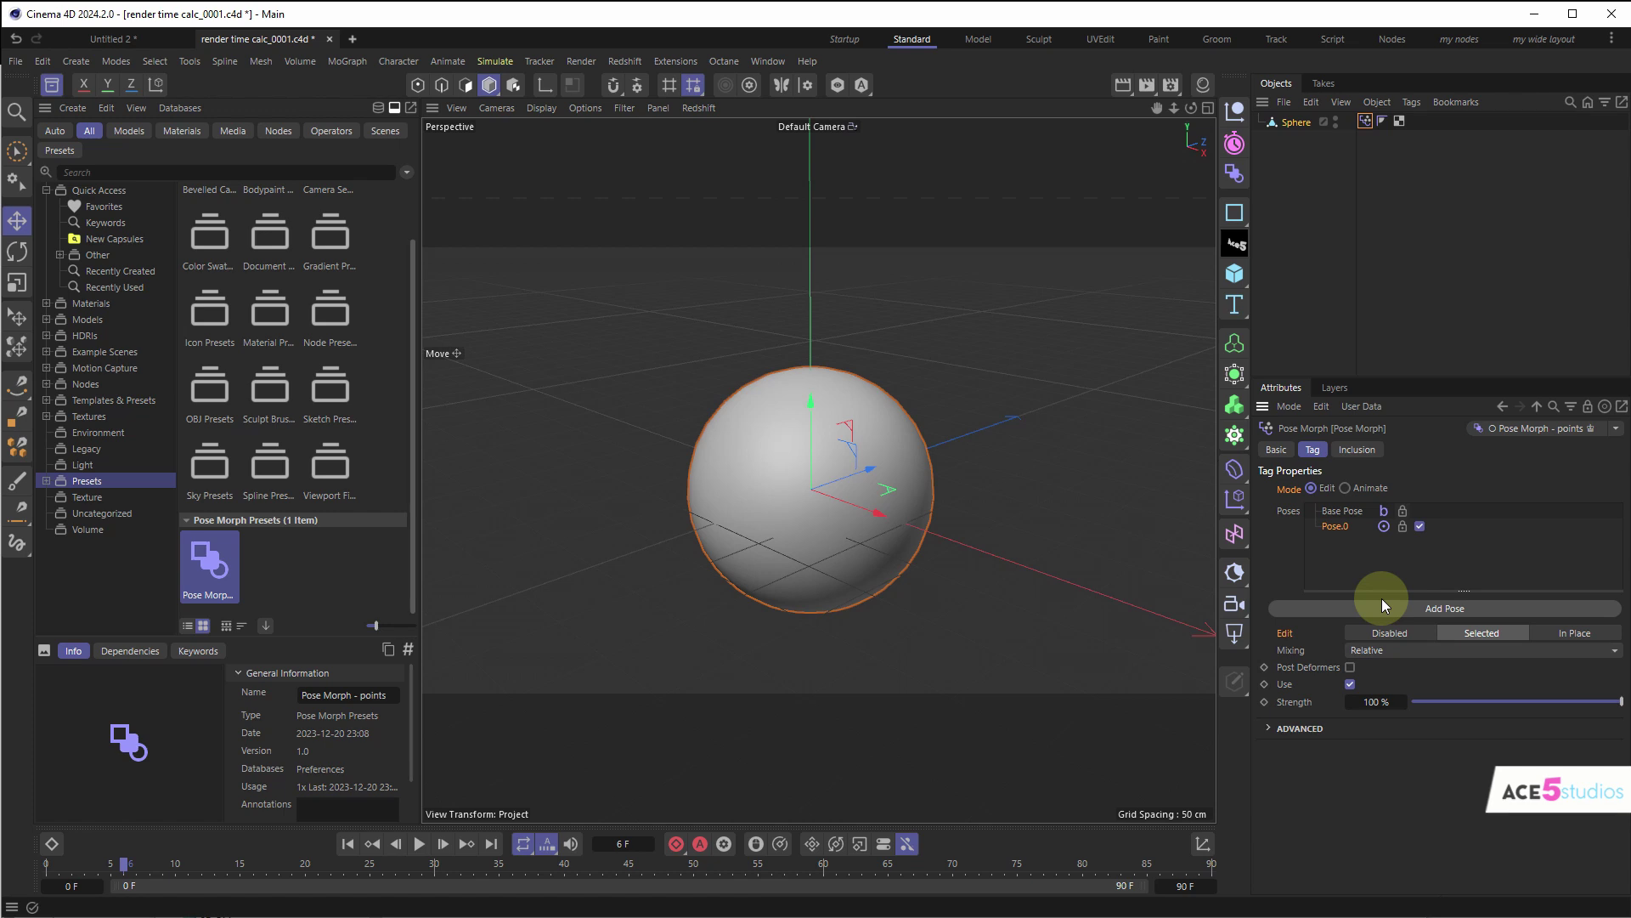
pyautogui.click(1266, 119)
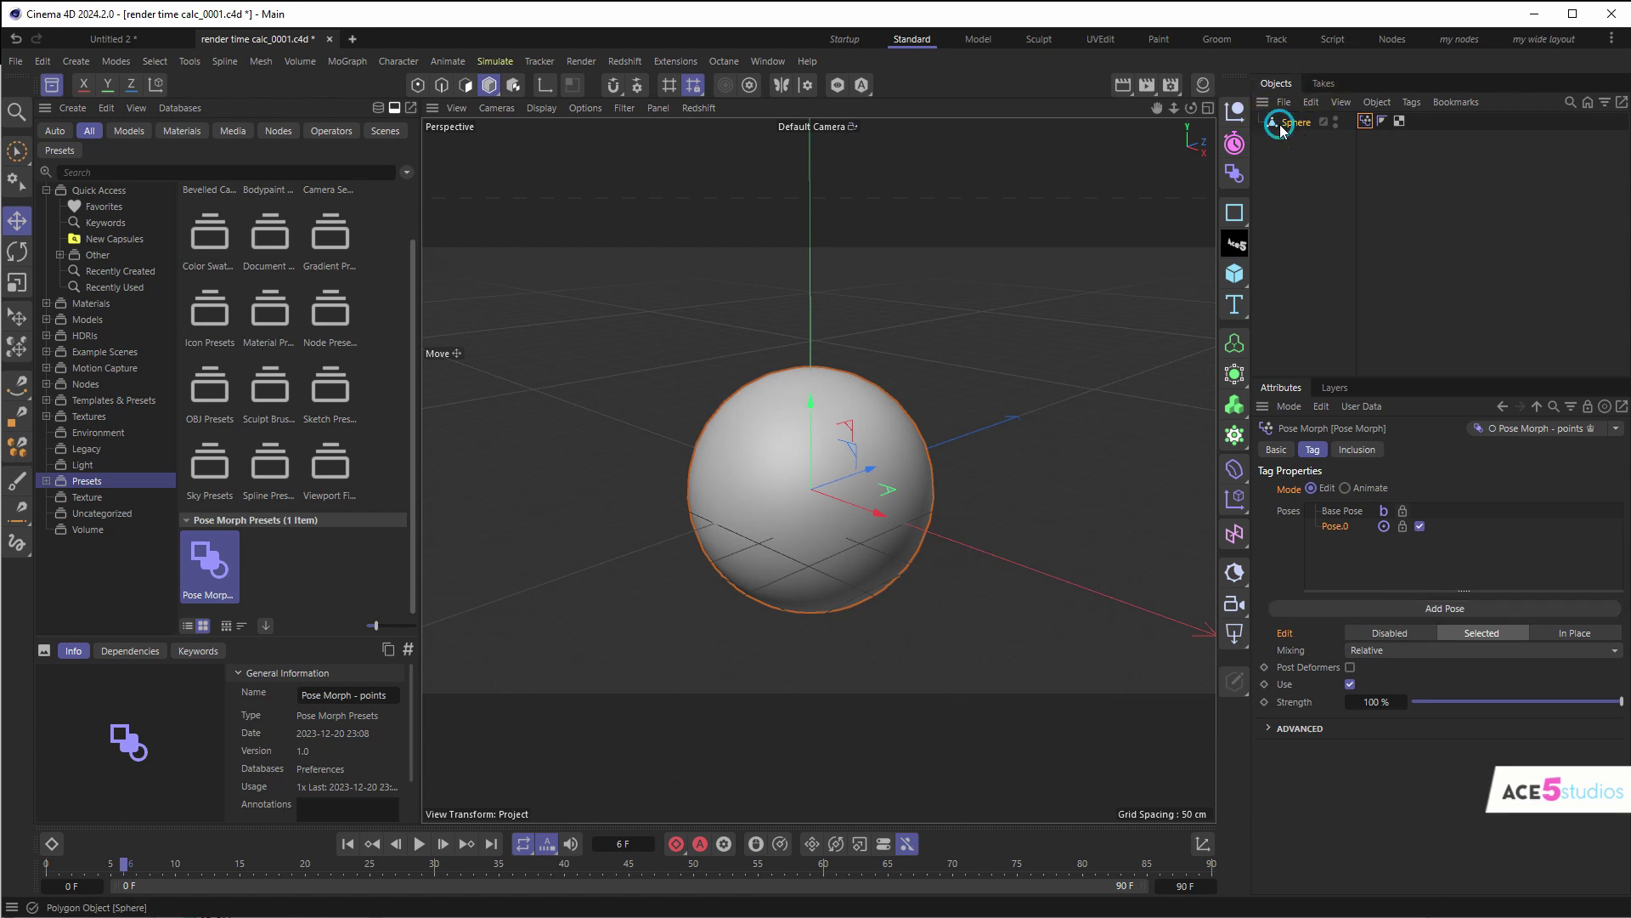
pyautogui.press('Delete')
# - Create a new standard material named Mat
pyautogui.click(1199, 90)
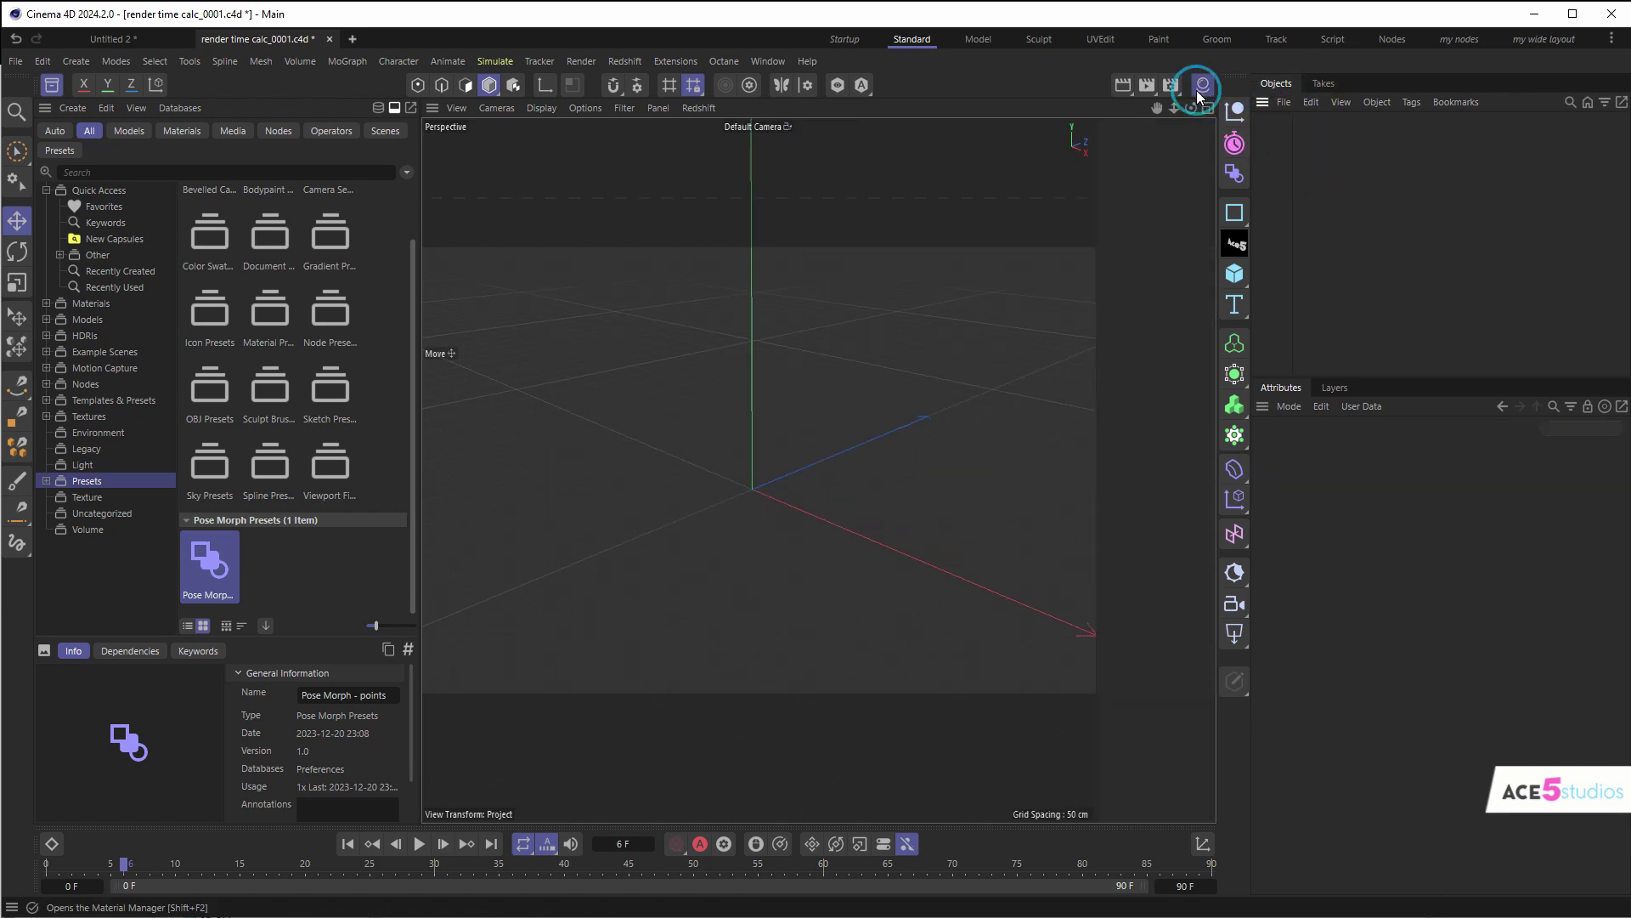
pyautogui.click(1119, 134)
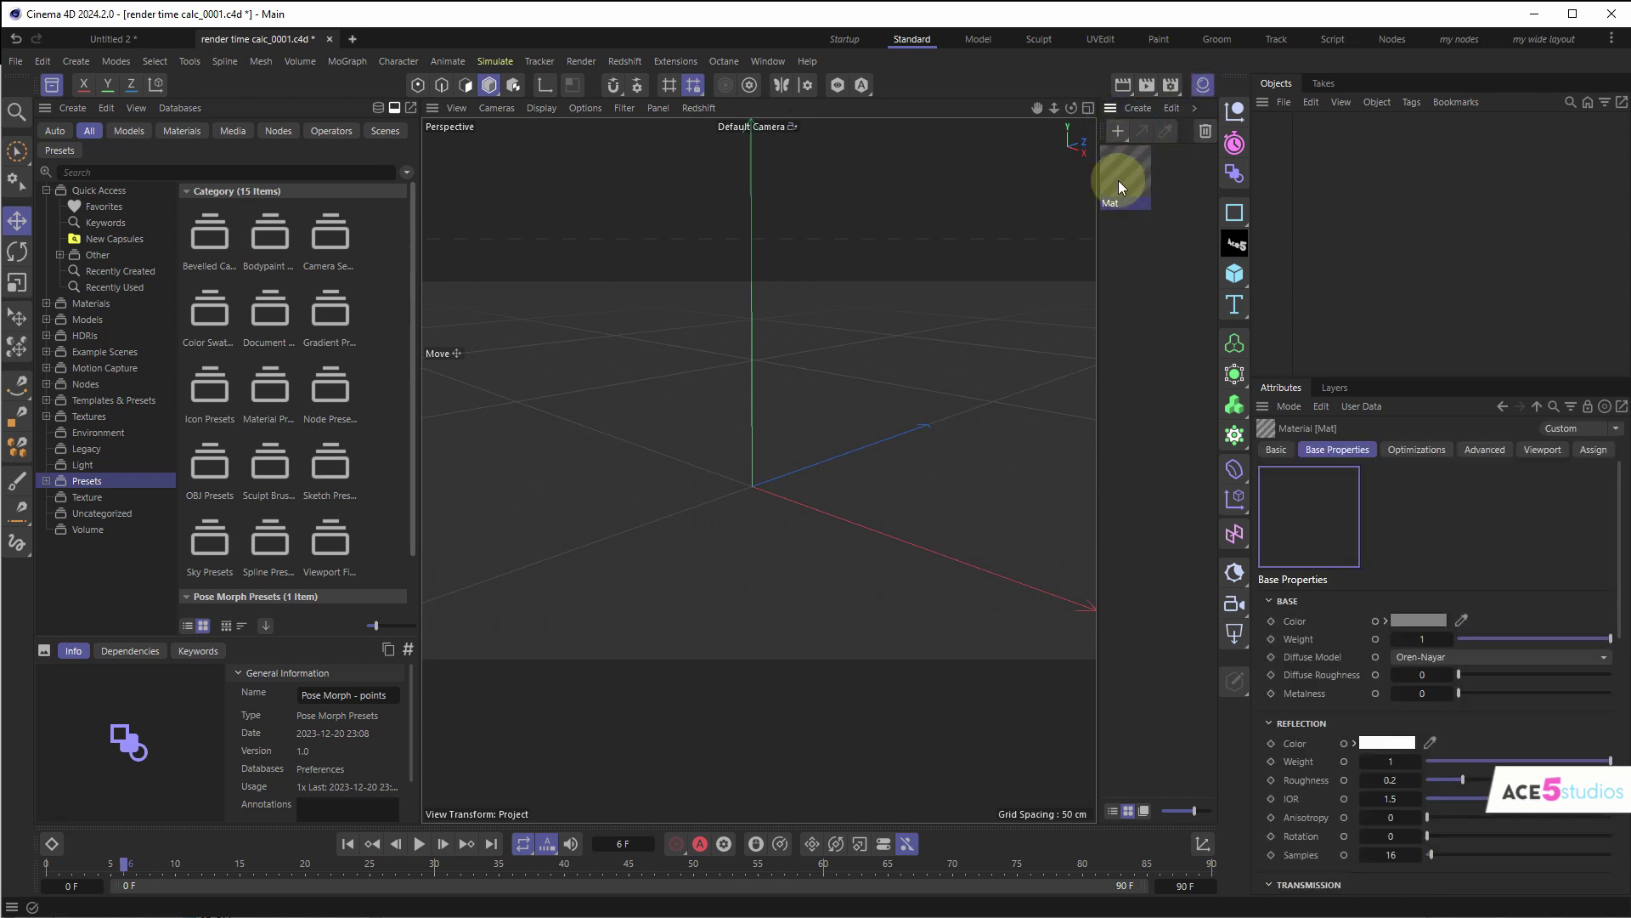
pyautogui.click(1113, 146)
pyautogui.press('Delete')
pyautogui.click(1118, 136)
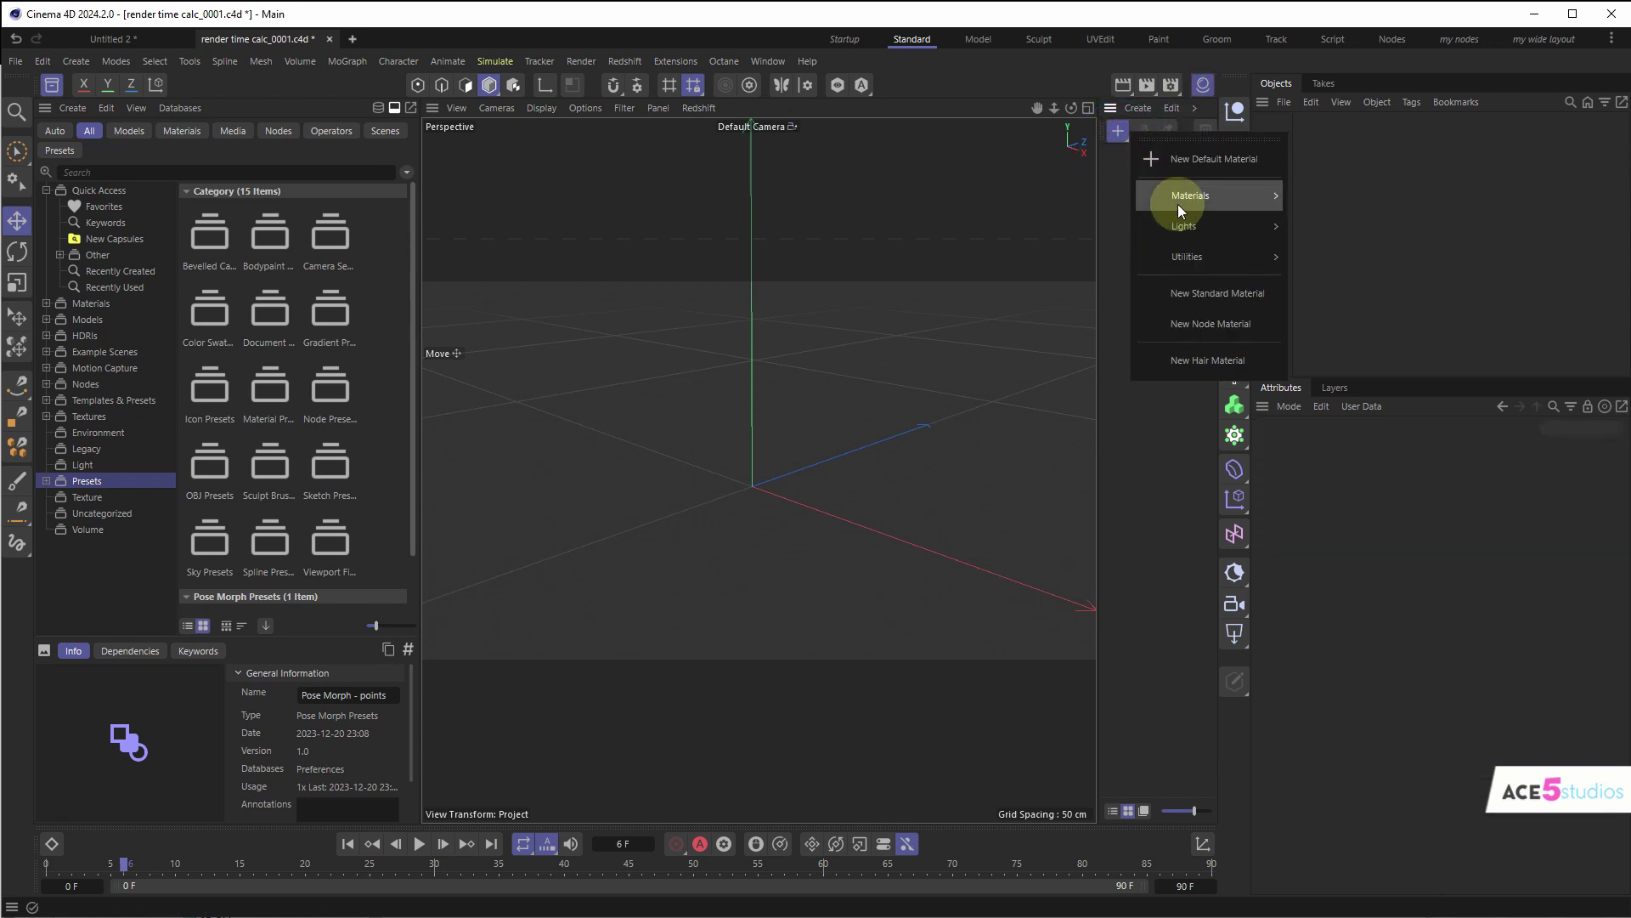
pyautogui.click(1215, 294)
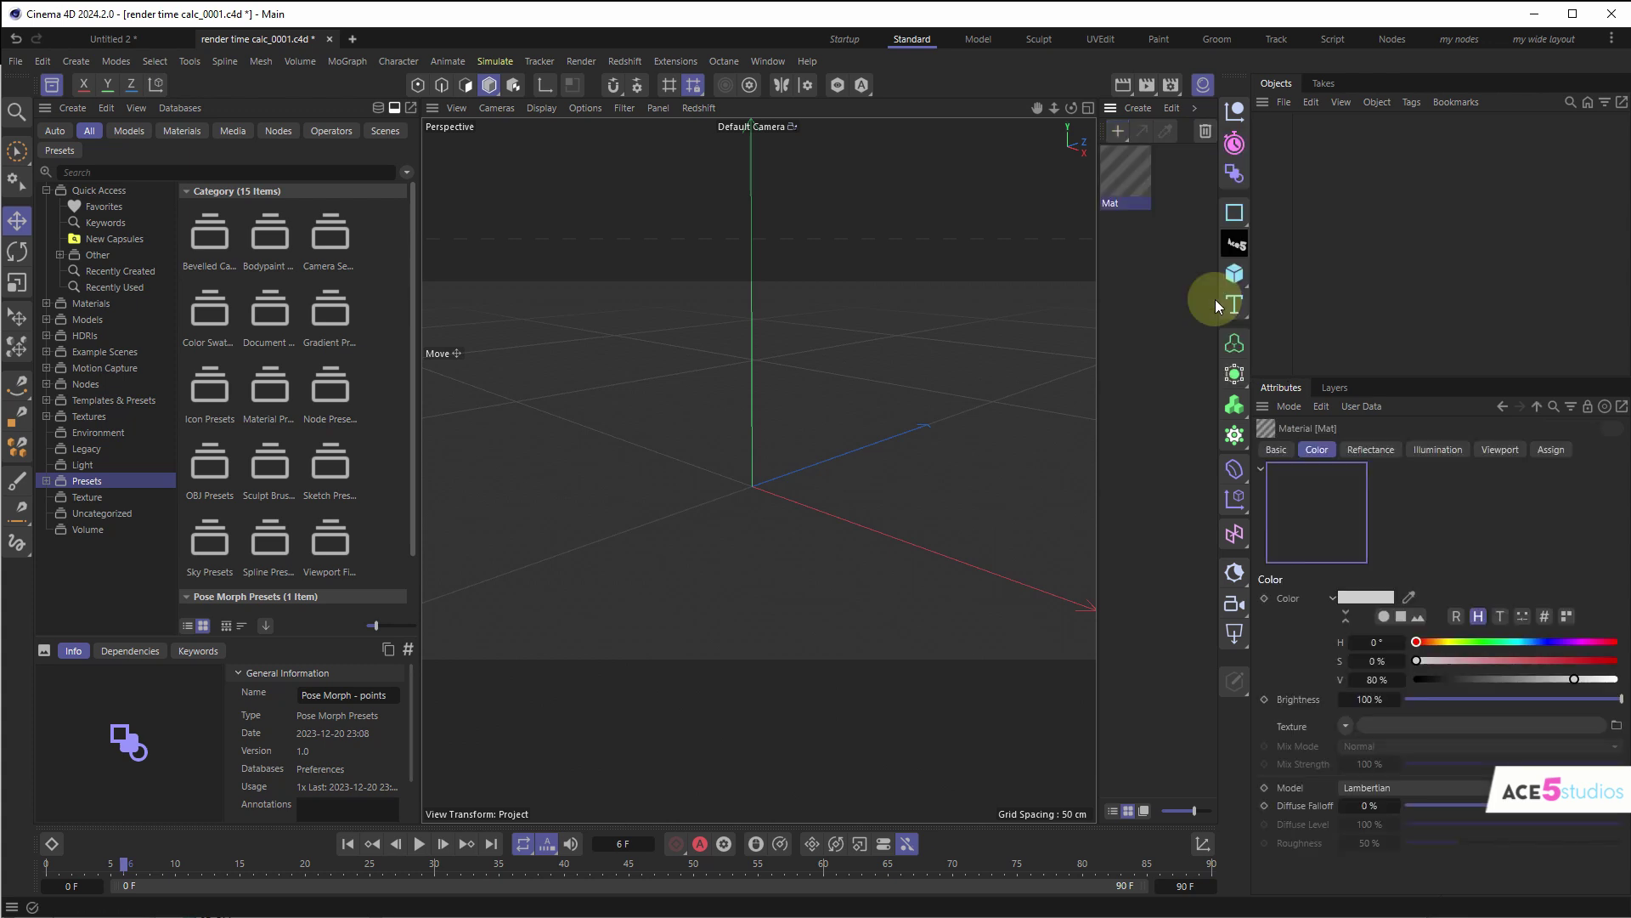
# - Replace the Default Specular reflectance layer with a GGX layer
pyautogui.click(1366, 453)
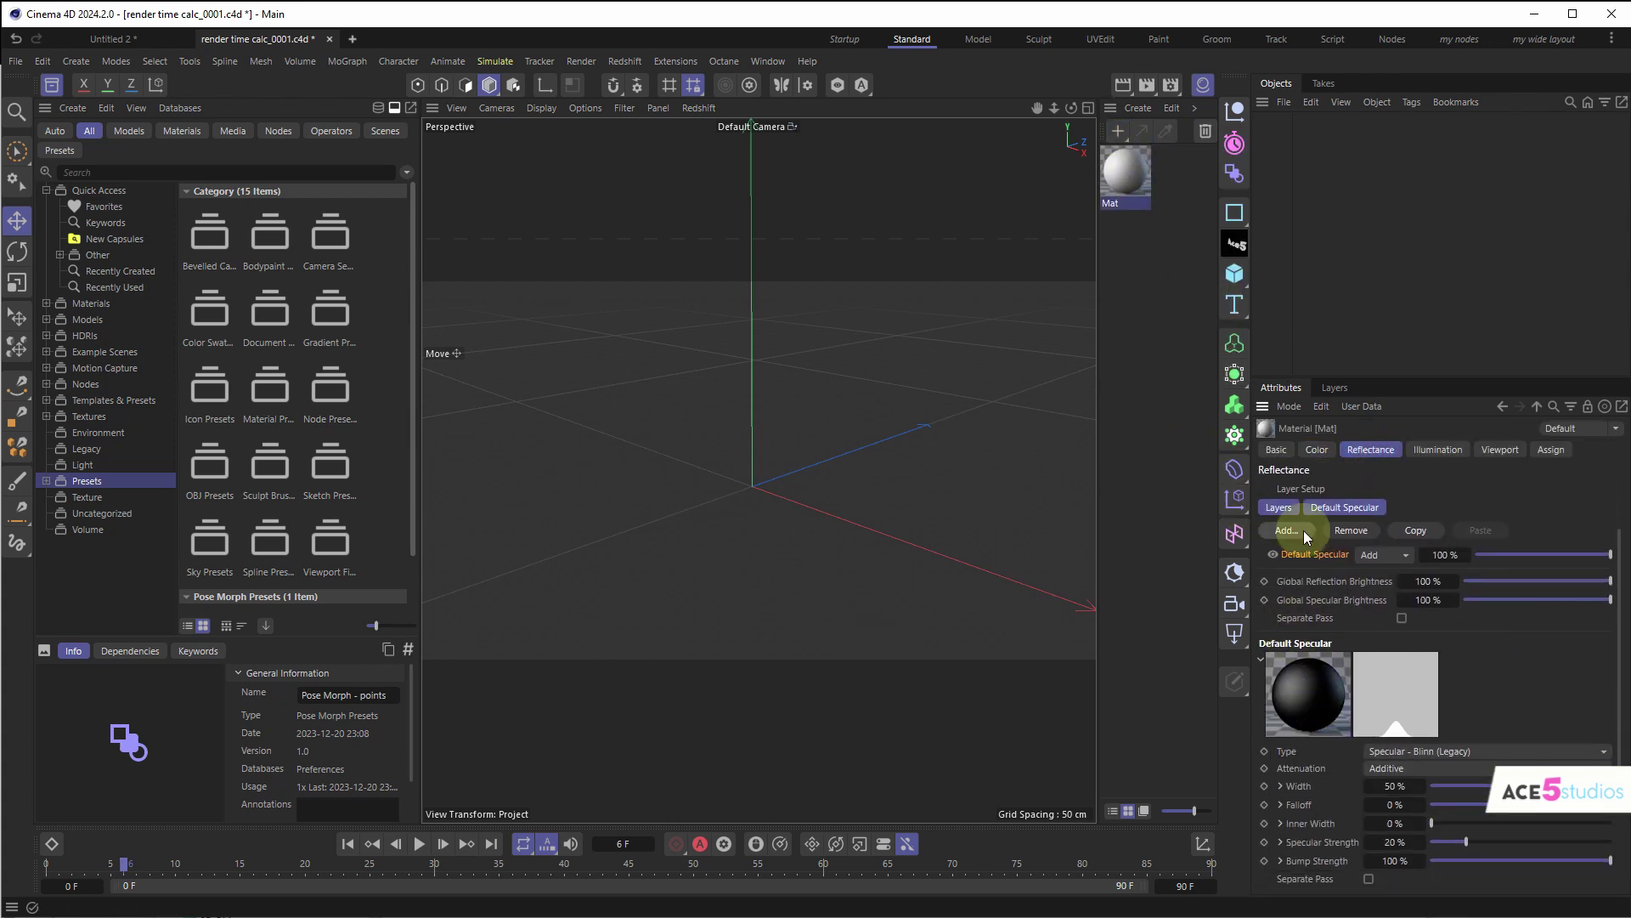
pyautogui.click(1361, 554)
pyautogui.click(1350, 531)
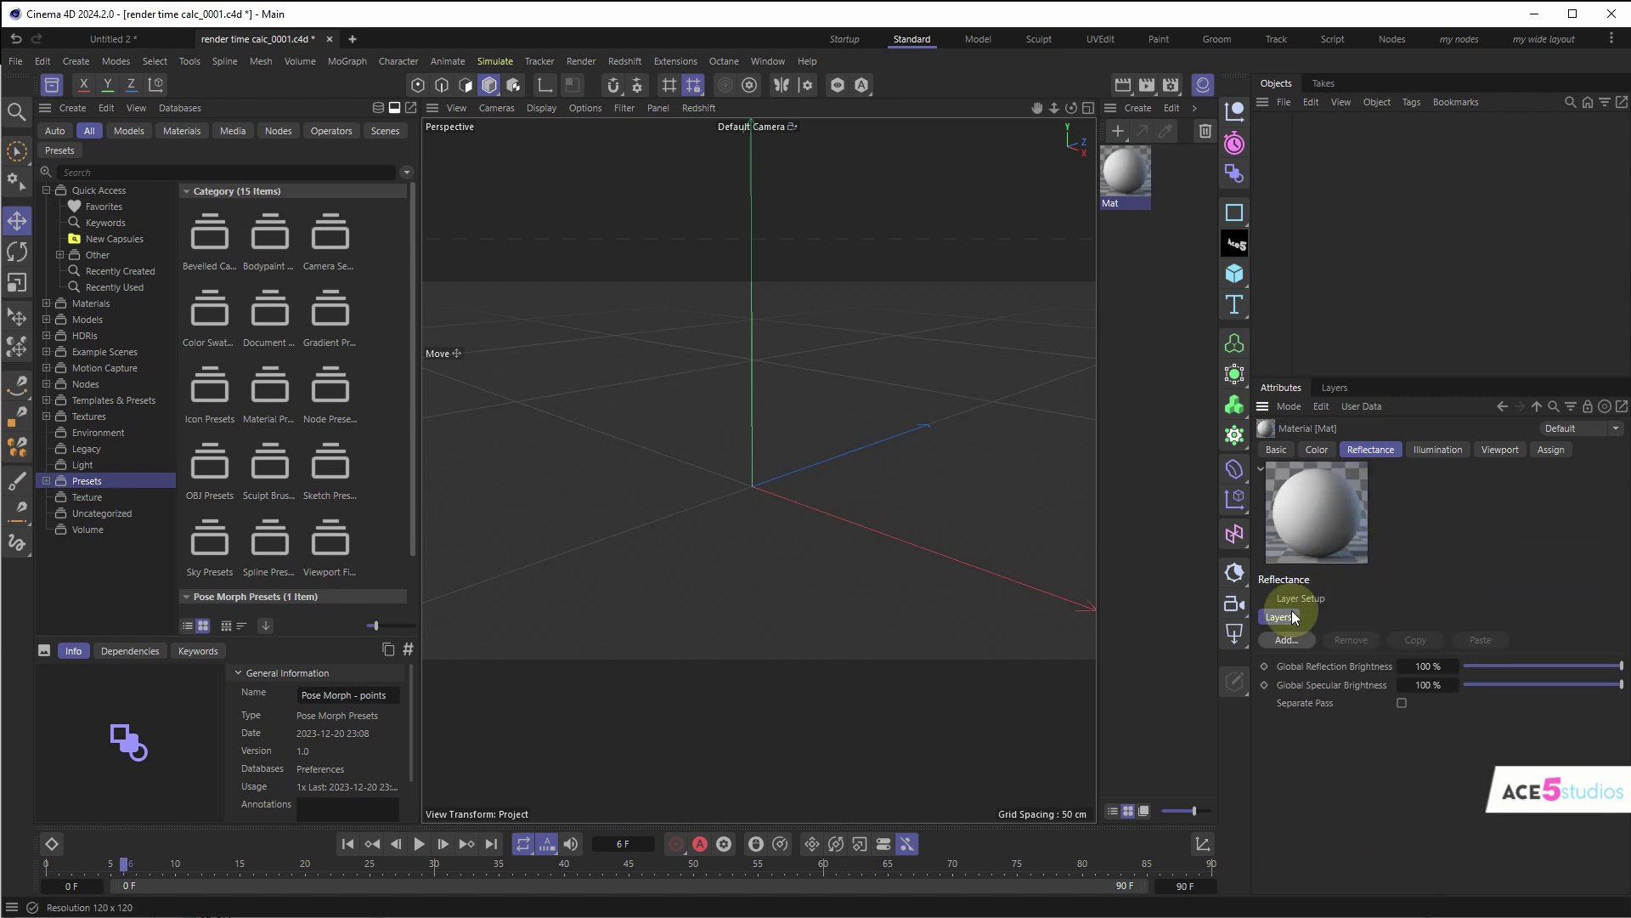
pyautogui.click(1287, 639)
pyautogui.click(1339, 688)
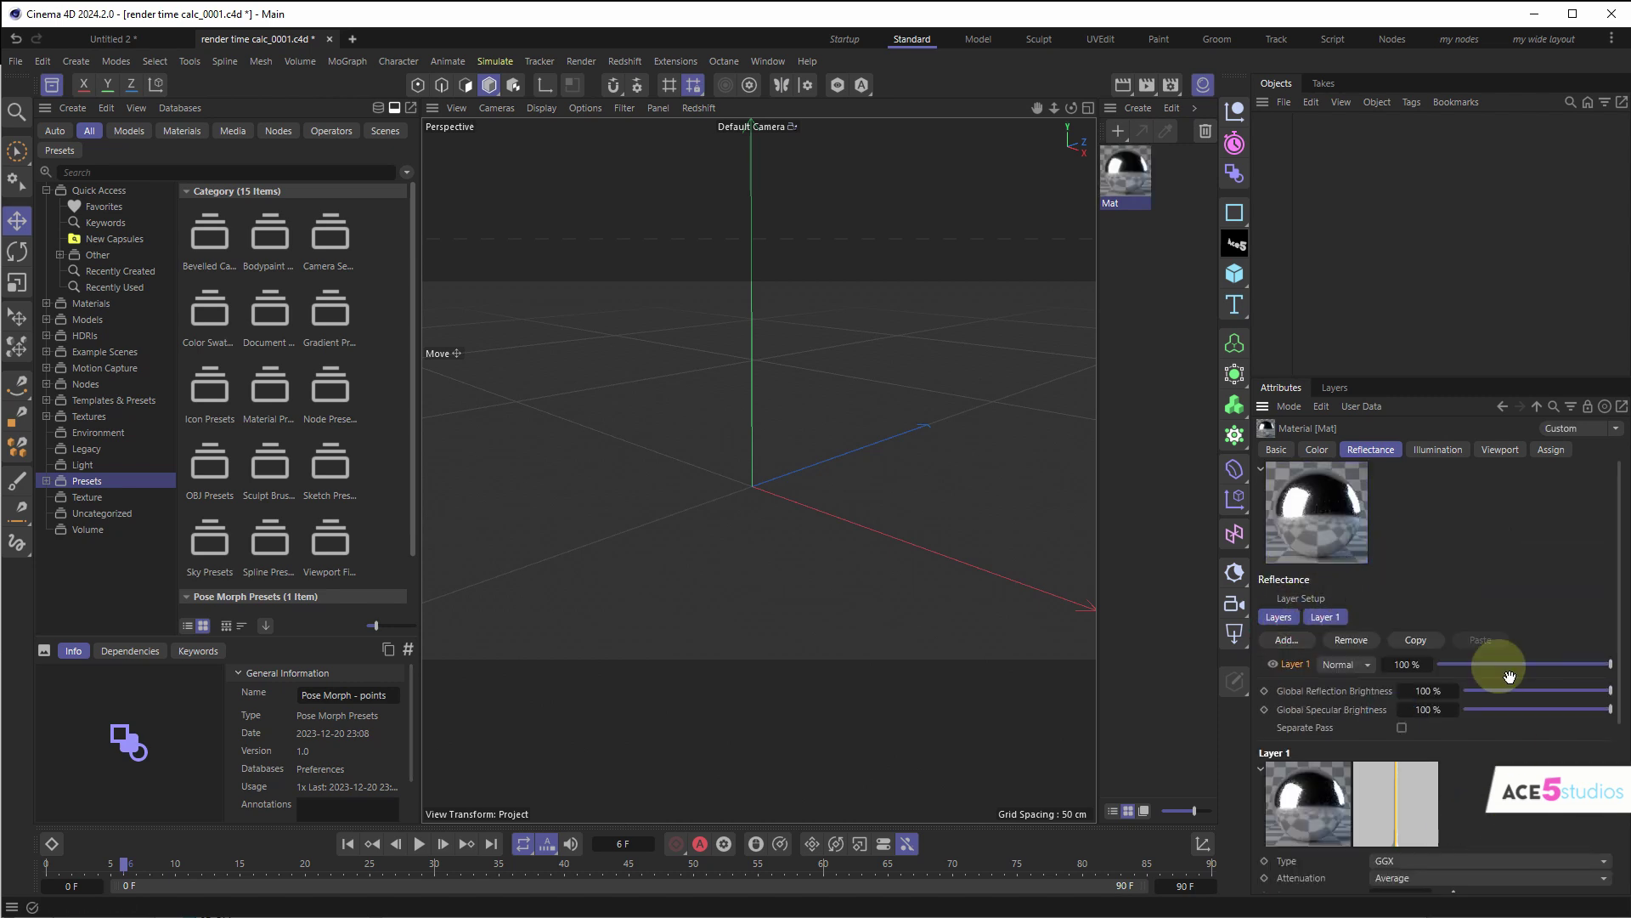
# - Set the GGX Fresnel to Dielectric and raise the colour value from 80% to 100%
pyautogui.scroll(-3, 1476, 816)
pyautogui.click(1318, 863)
pyautogui.scroll(-2, 1410, 764)
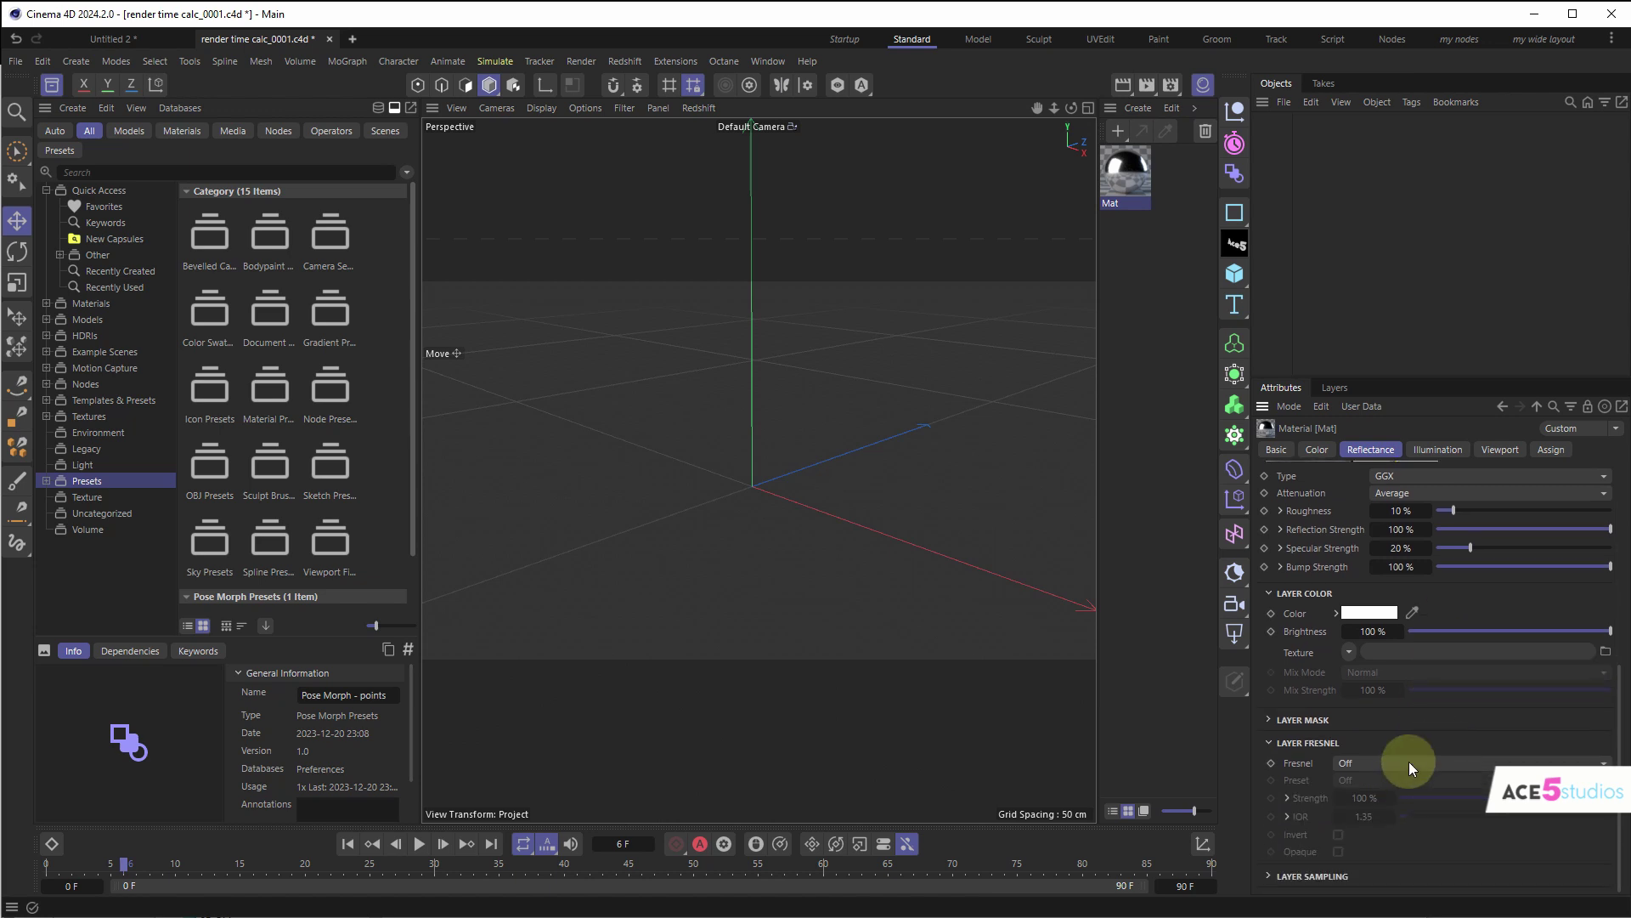
pyautogui.click(1407, 763)
pyautogui.click(1412, 804)
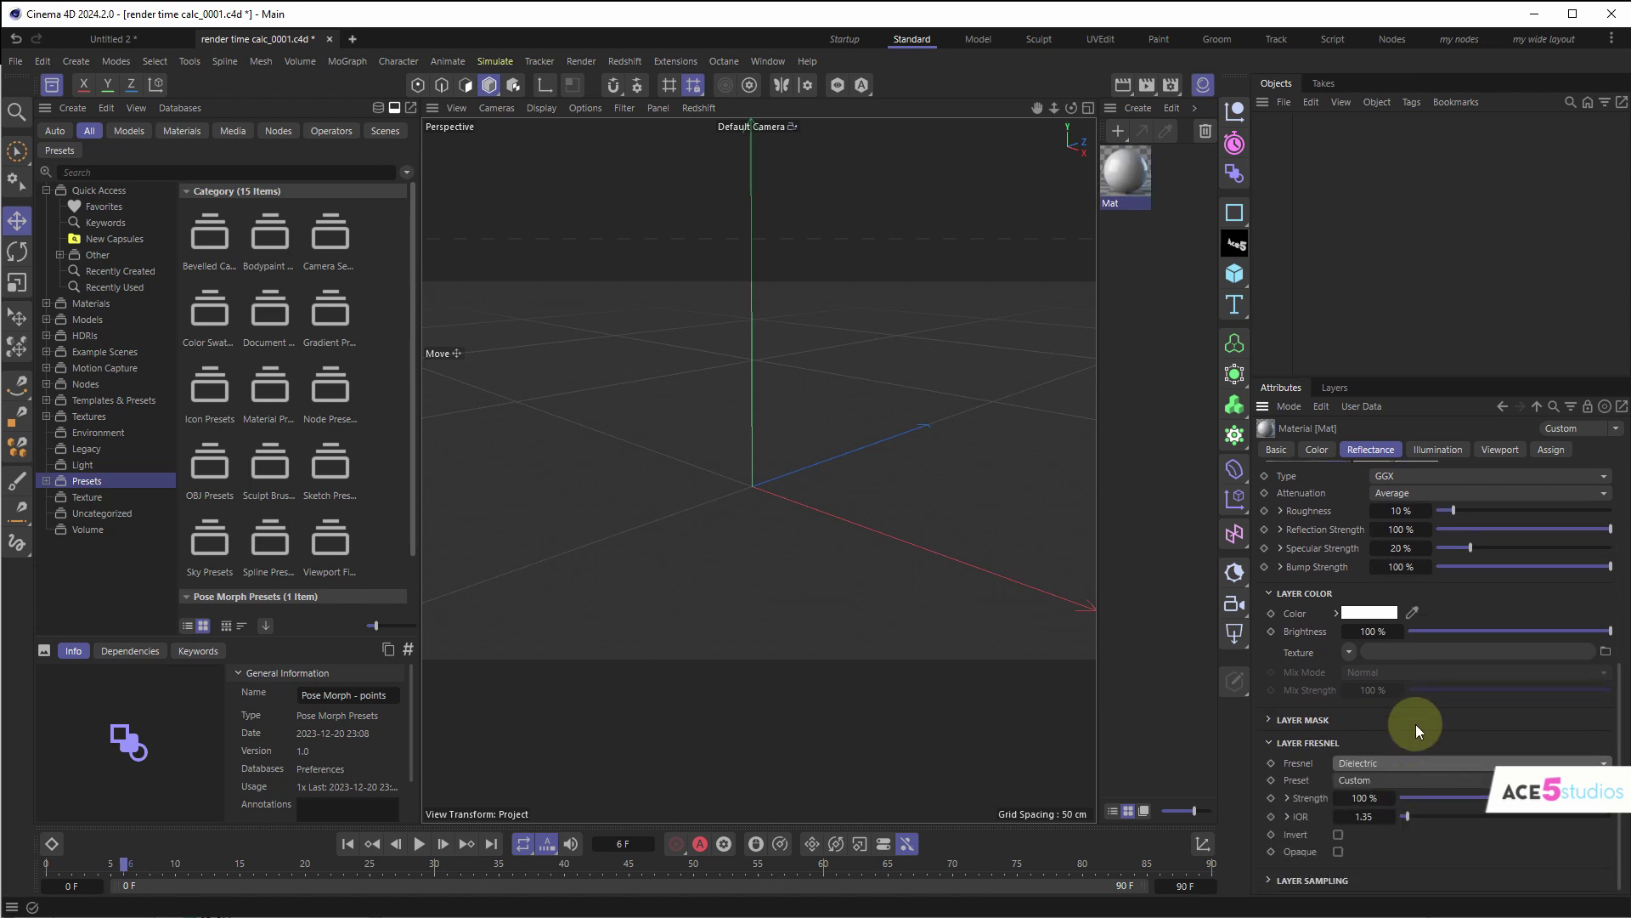
pyautogui.scroll(5, 1340, 831)
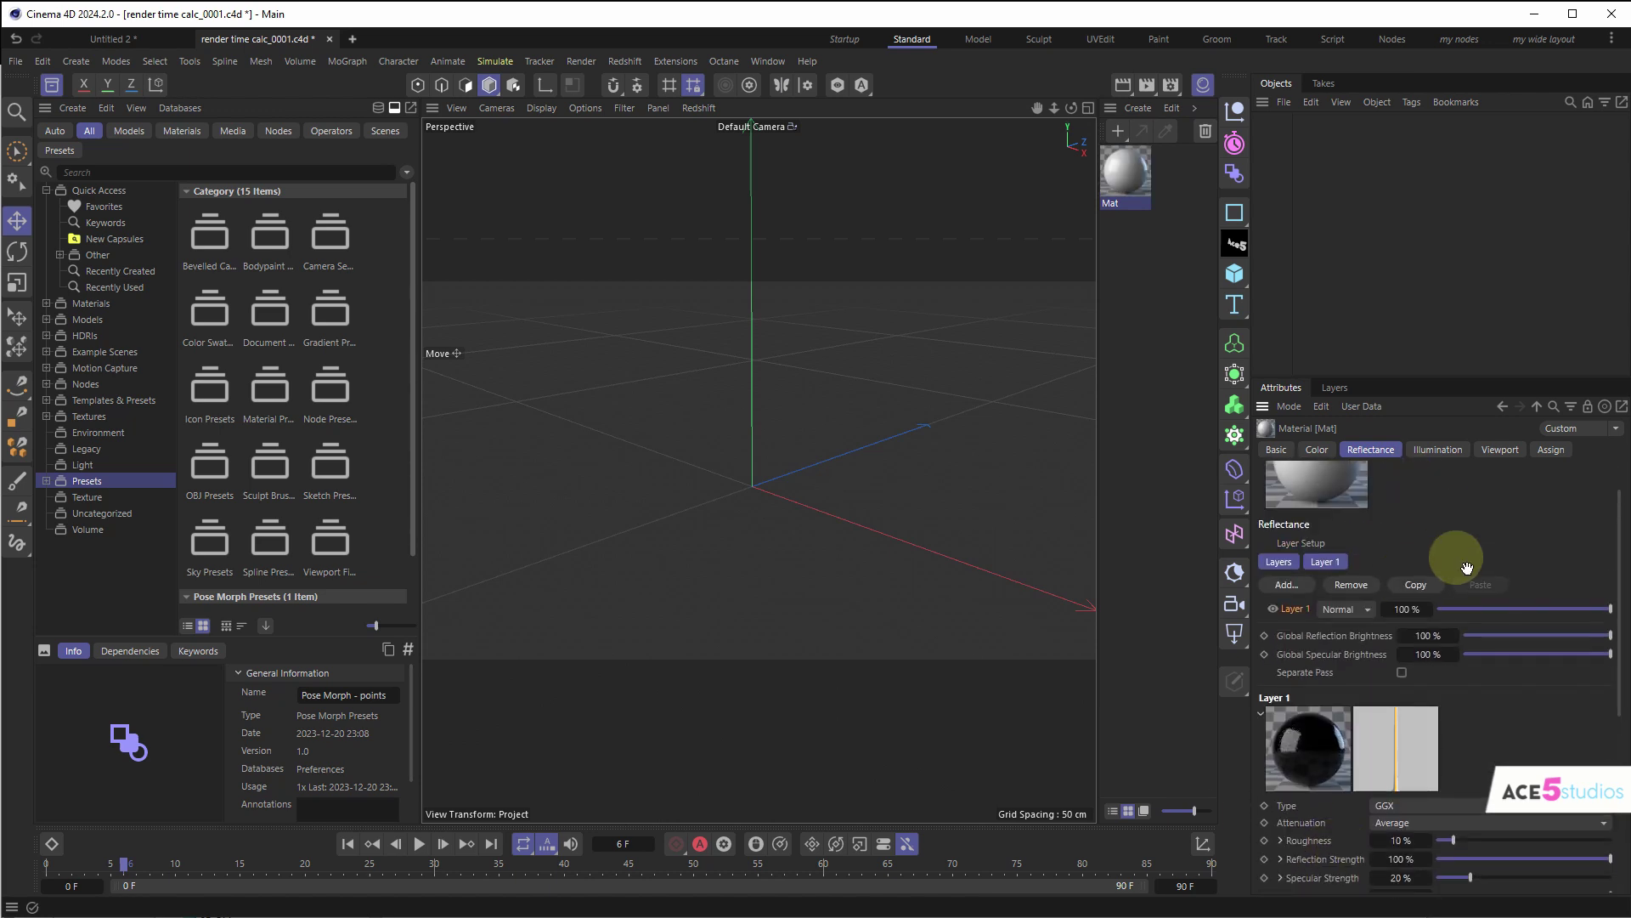
pyautogui.click(1317, 450)
pyautogui.moveTo(1547, 677); pyautogui.dragTo(1617, 679)
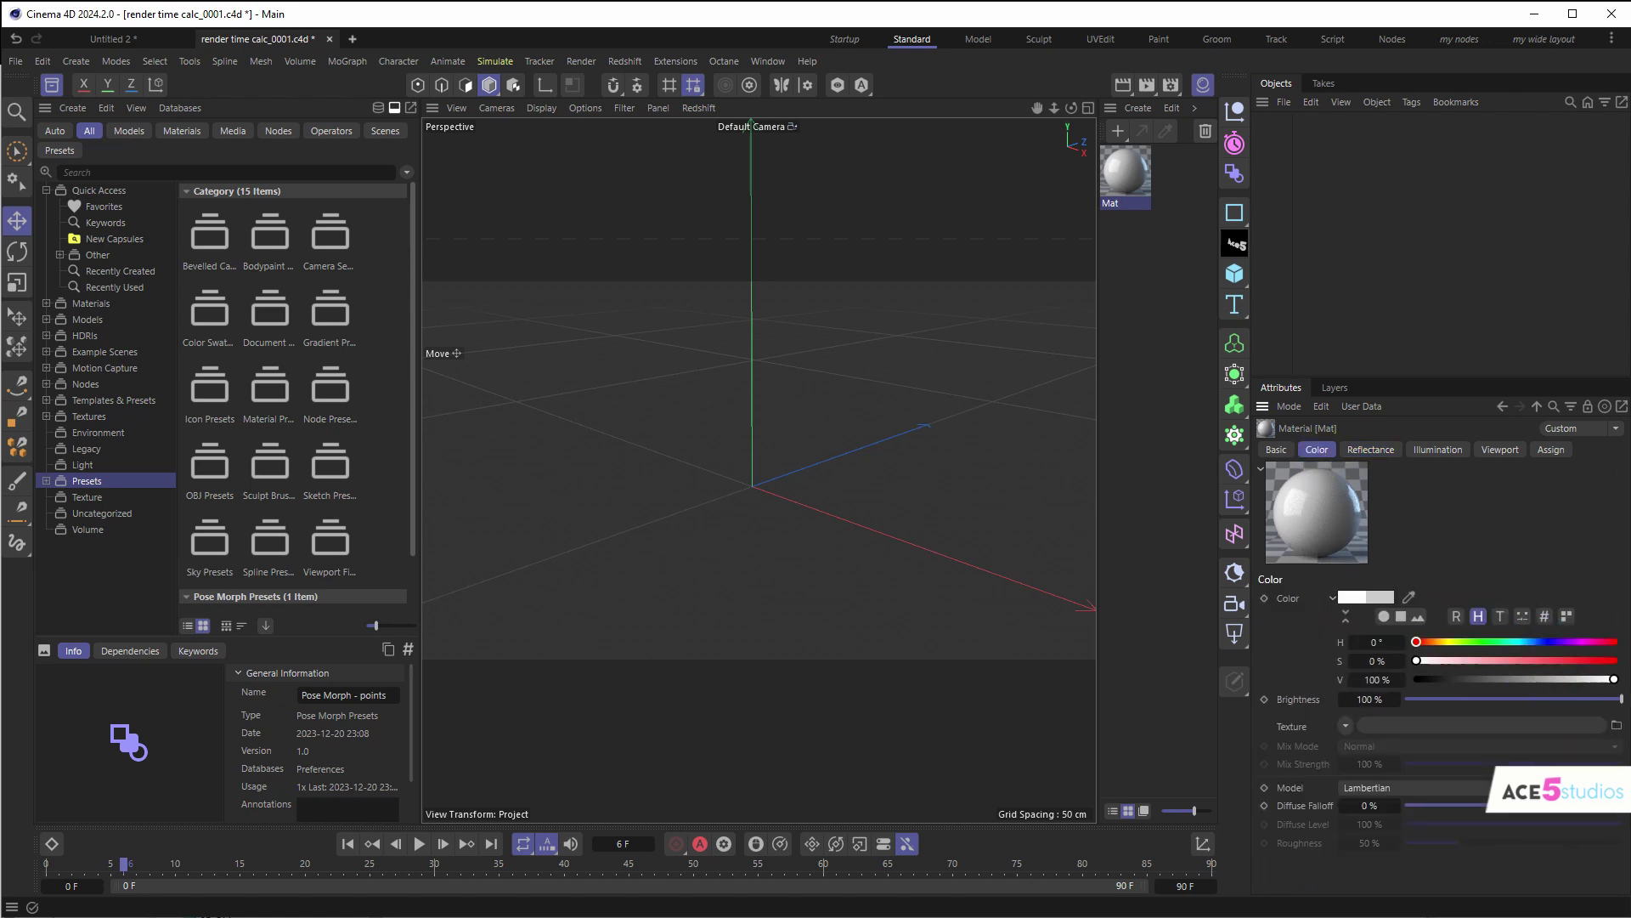
# - Save the material's settings as the preset 'Mat GGX'
pyautogui.click(1614, 428)
pyautogui.click(1587, 493)
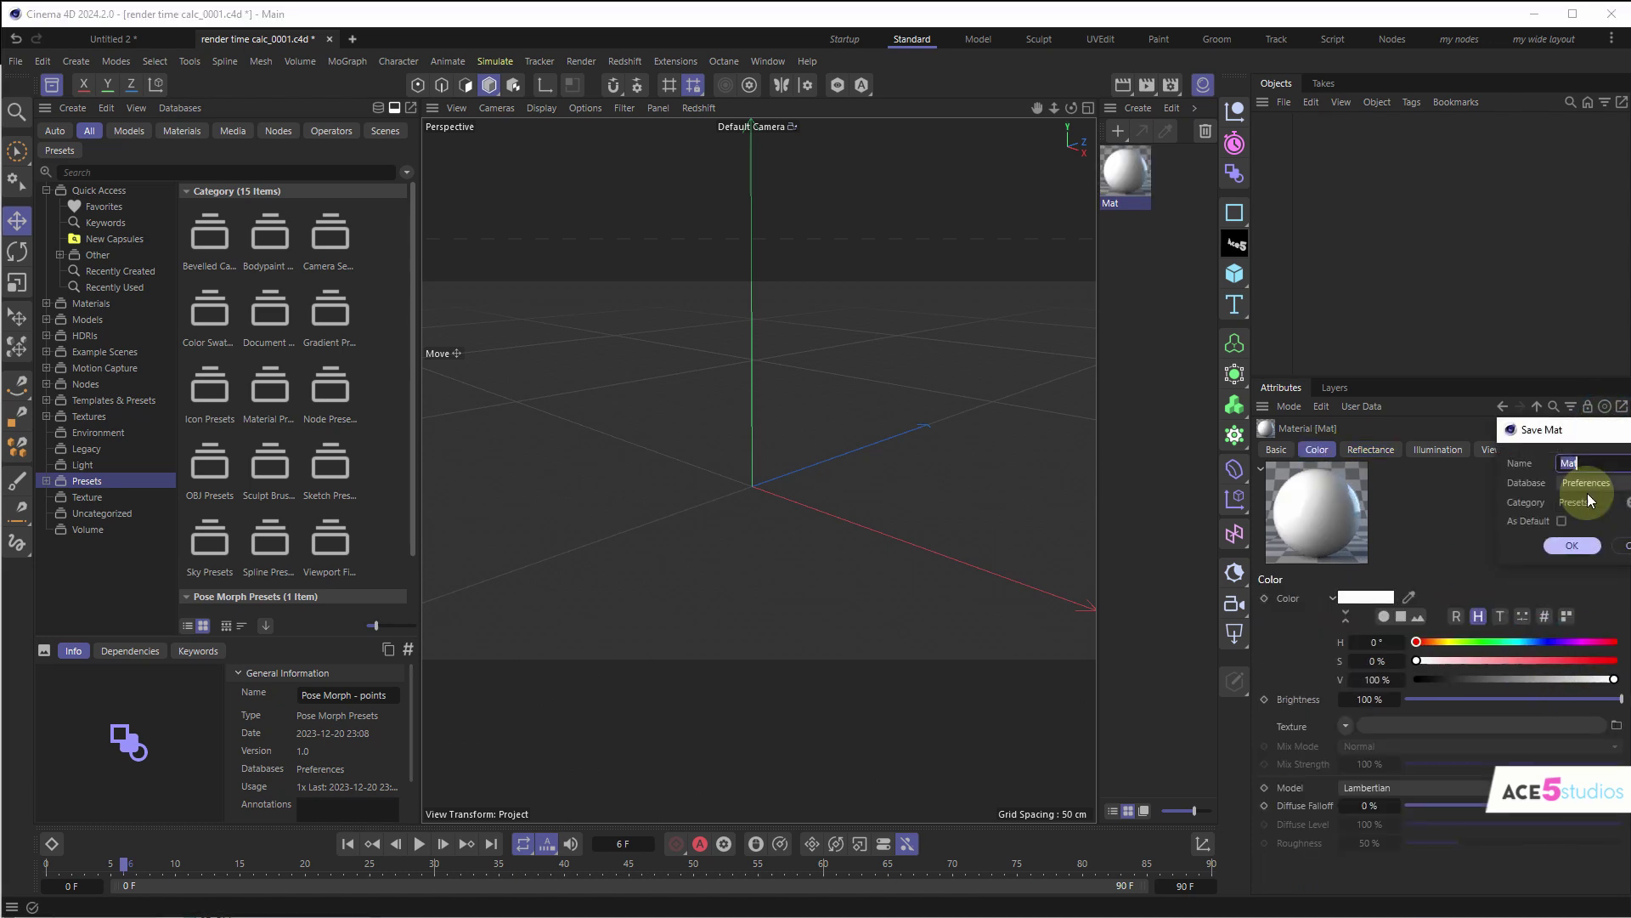
pyautogui.click(1580, 463)
pyautogui.click(1585, 463)
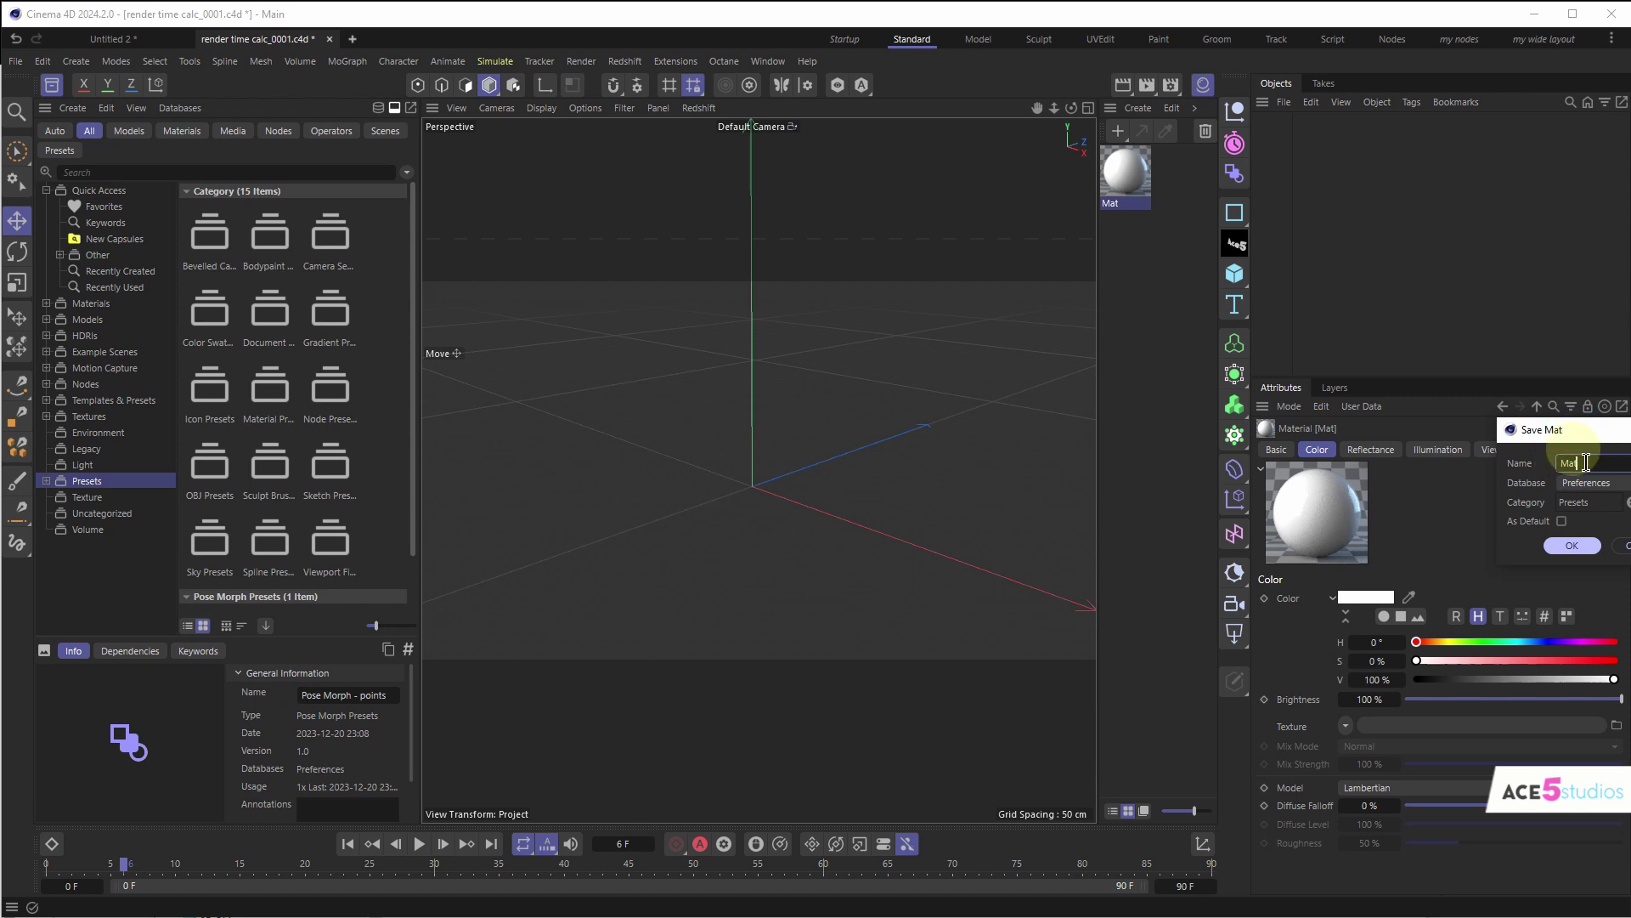
pyautogui.press('Return')
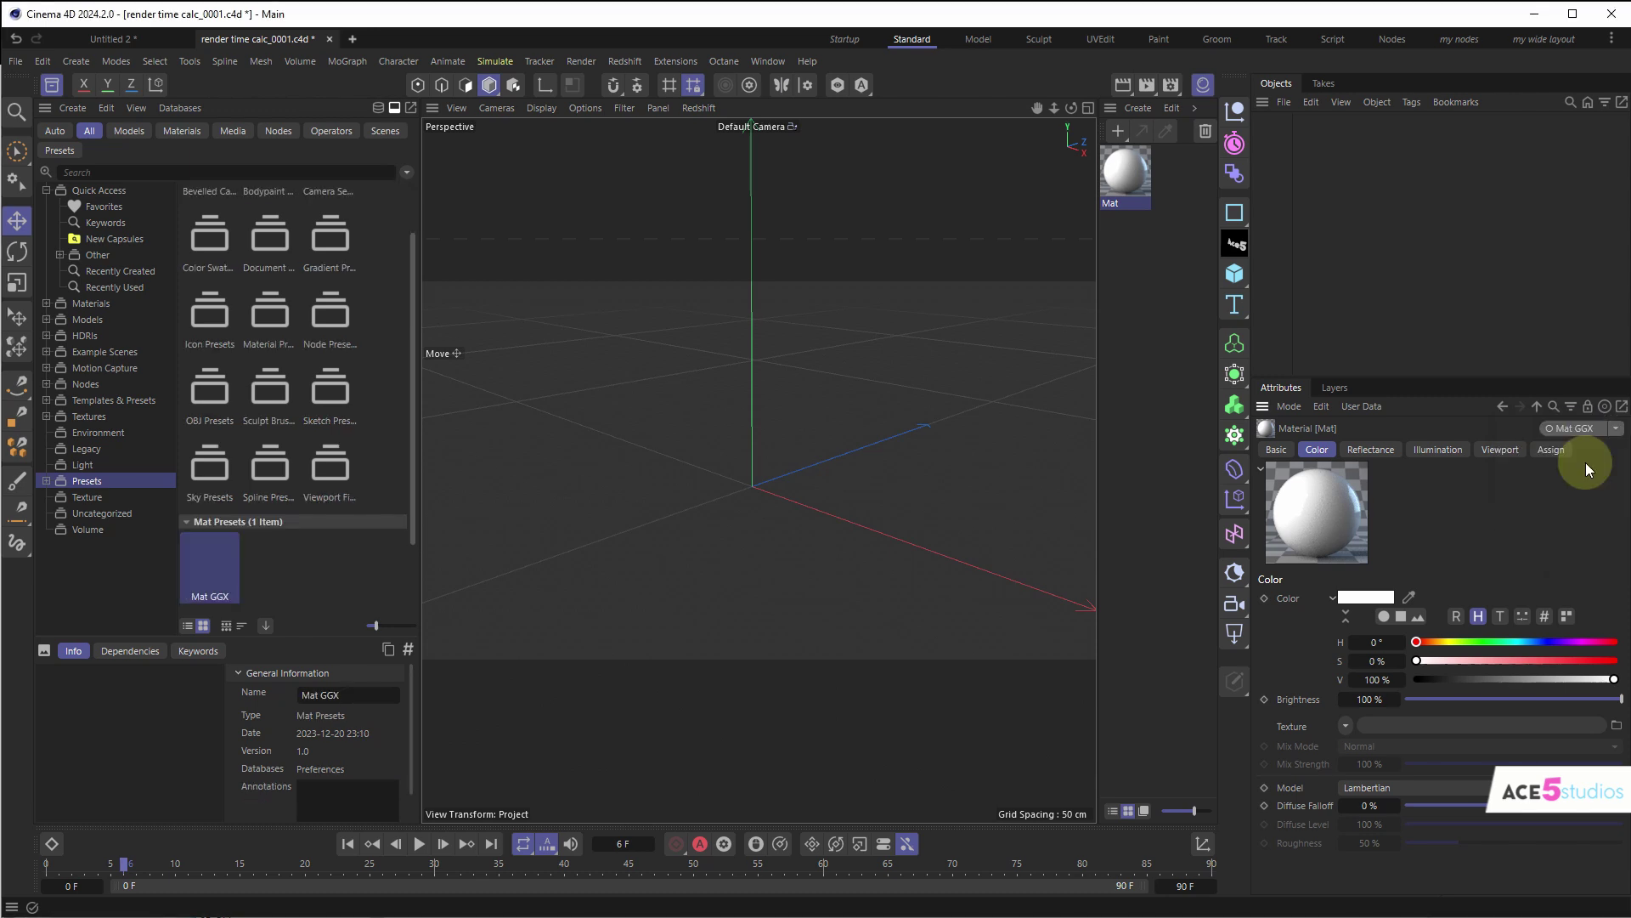
# - Delete the original material and create a fresh standard material
pyautogui.press('Delete')
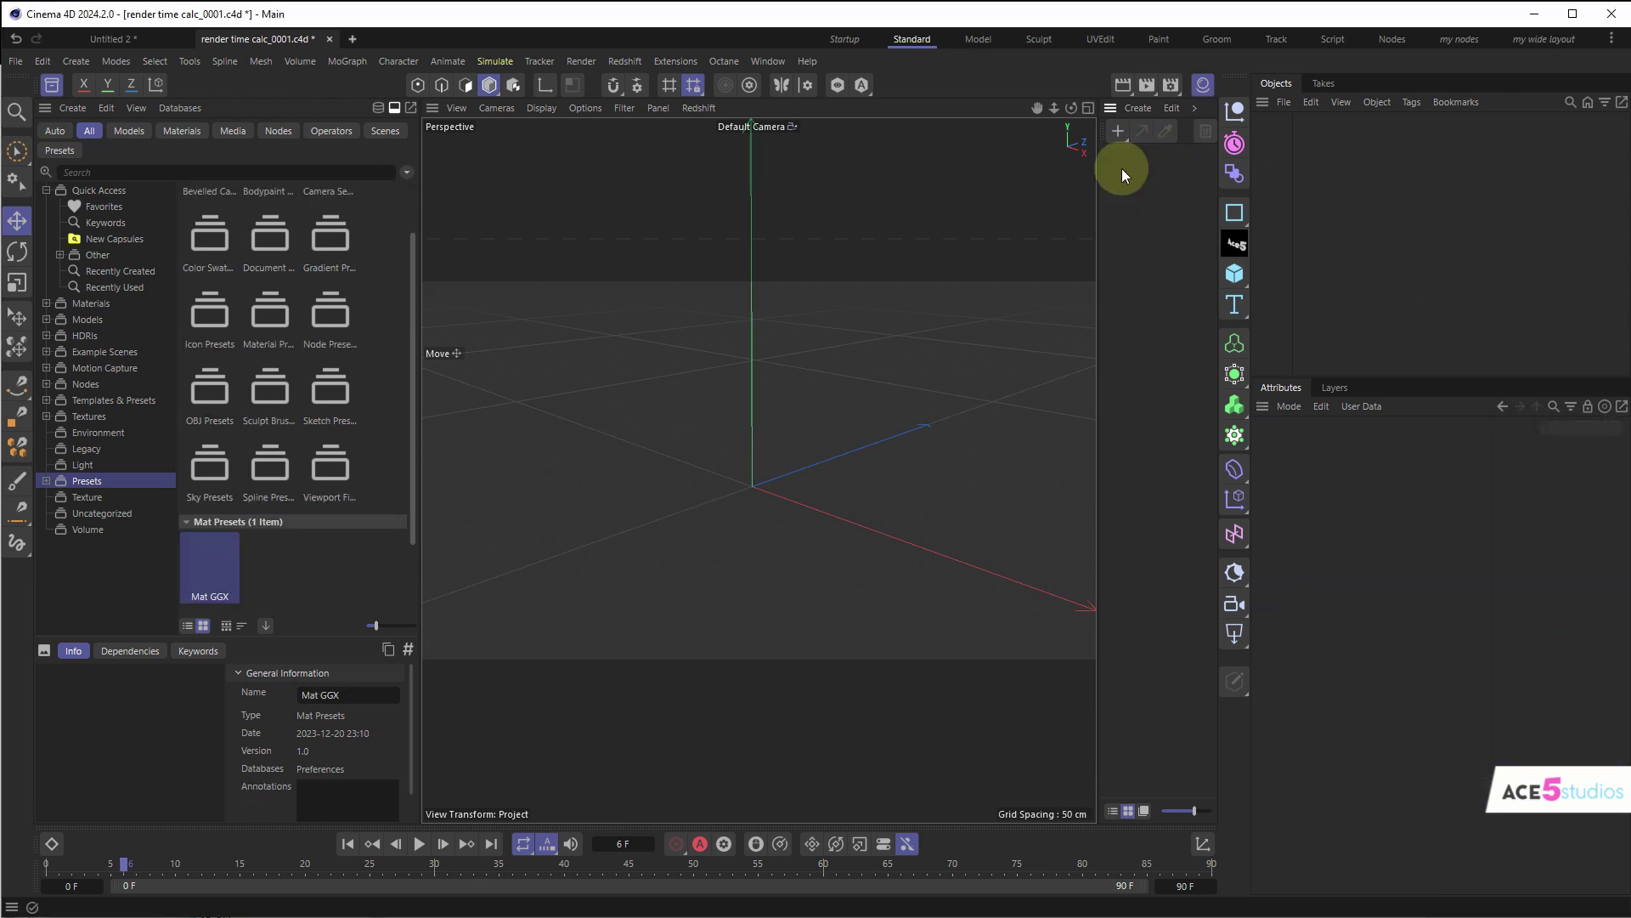
pyautogui.click(1119, 146)
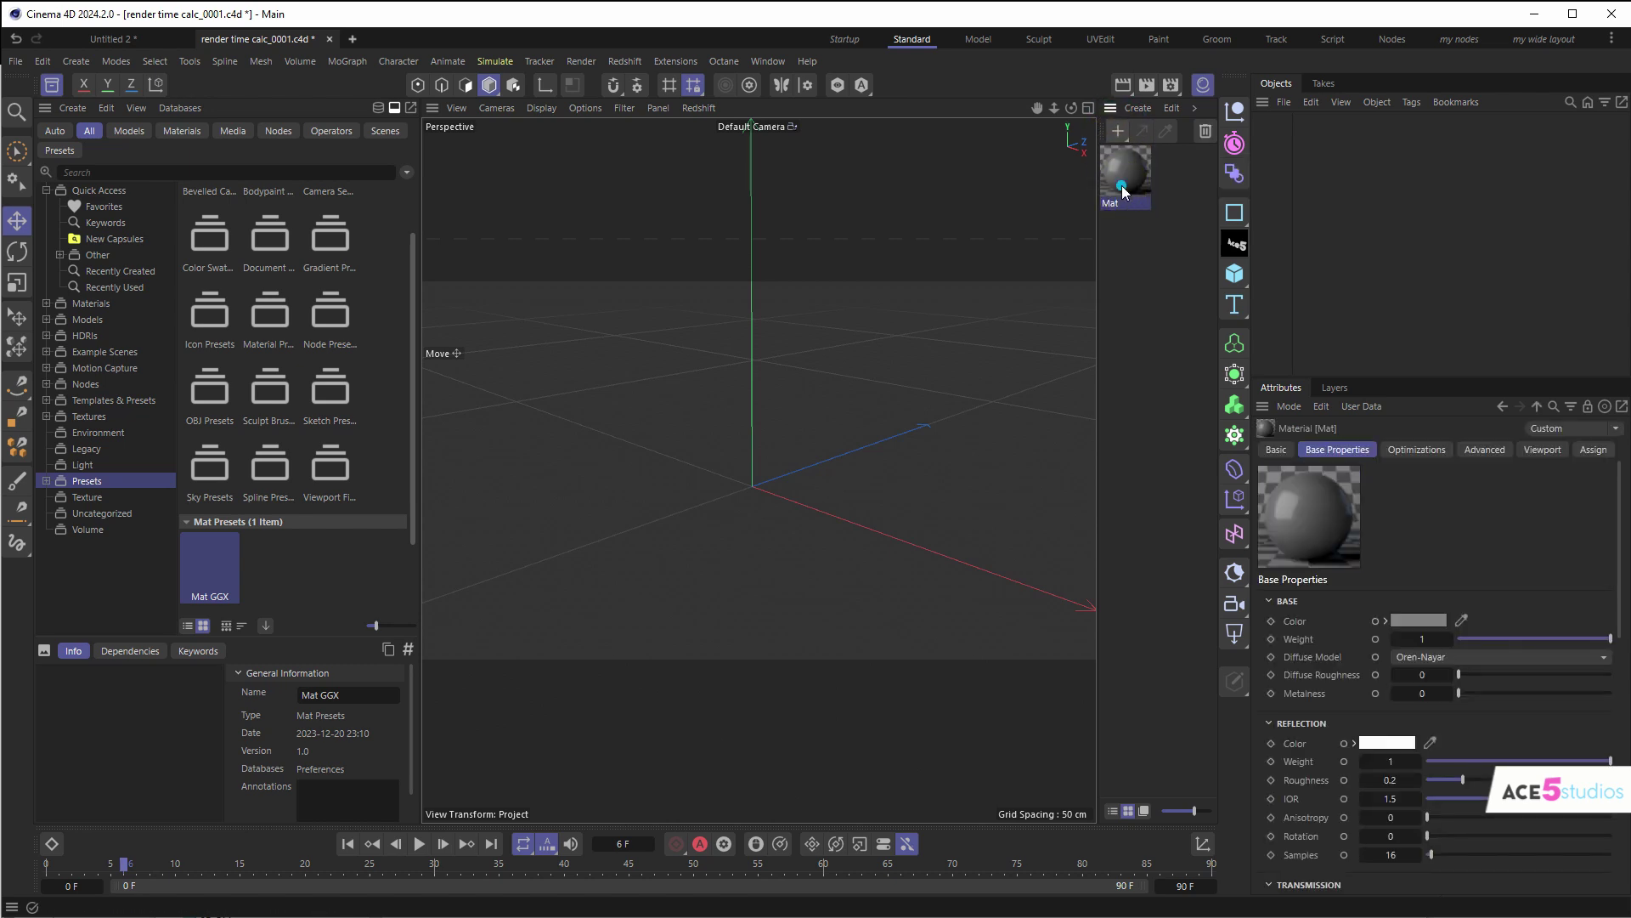
pyautogui.click(1123, 183)
pyautogui.press('Delete')
pyautogui.click(1118, 131)
pyautogui.click(1173, 273)
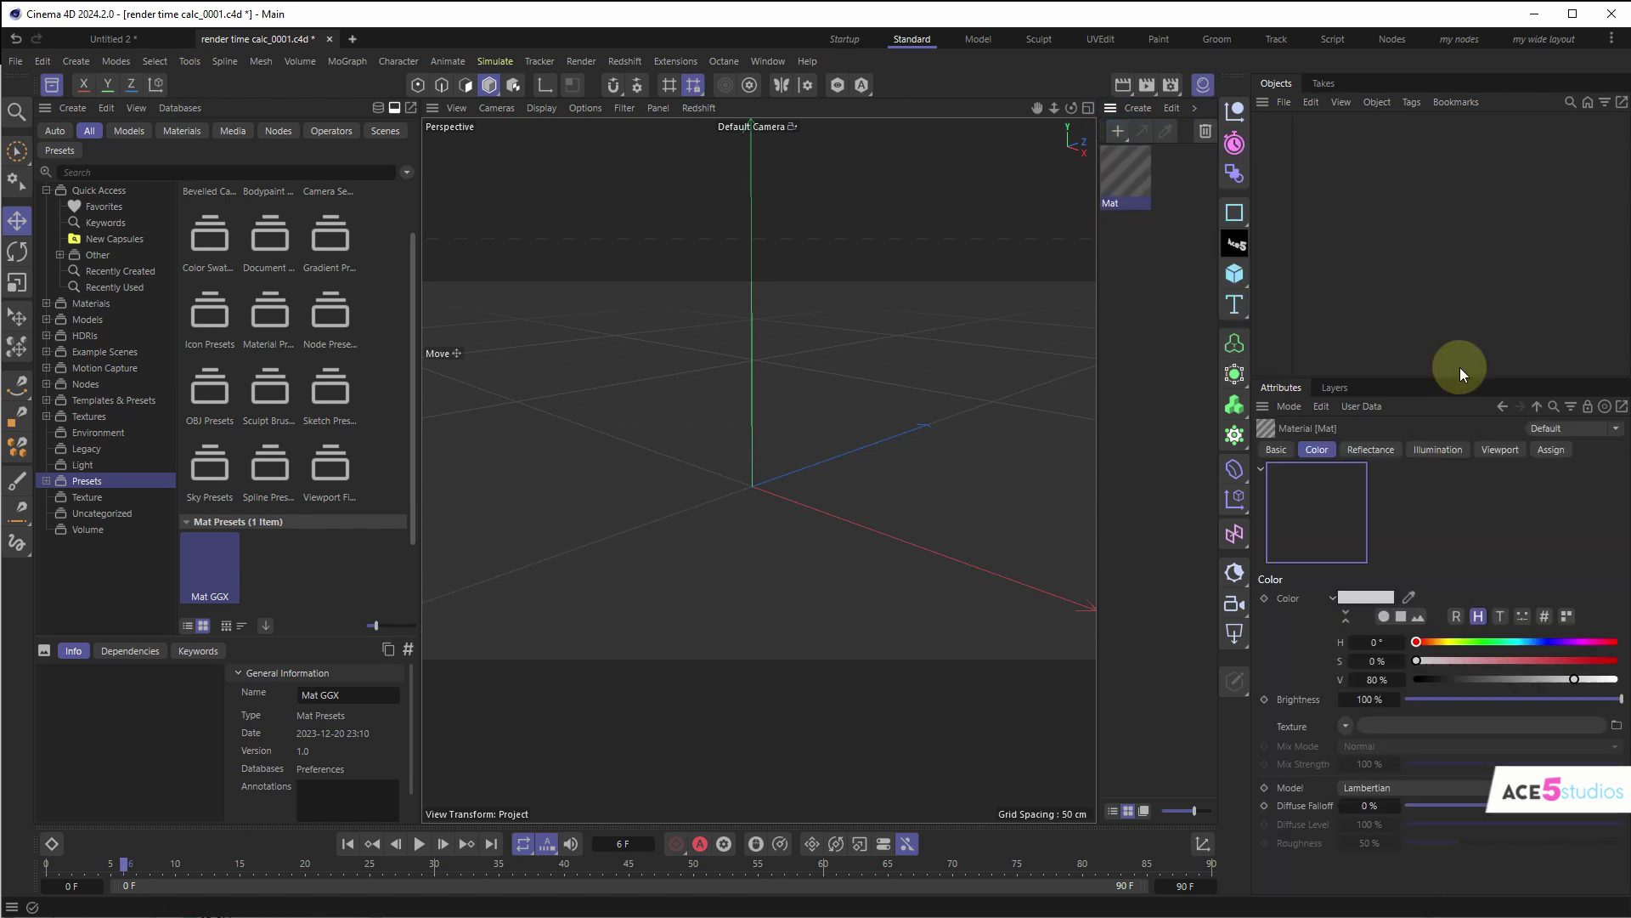
# - Apply the Mat GGX preset, verify its reflectance layers, then delete the test material
pyautogui.click(1620, 430)
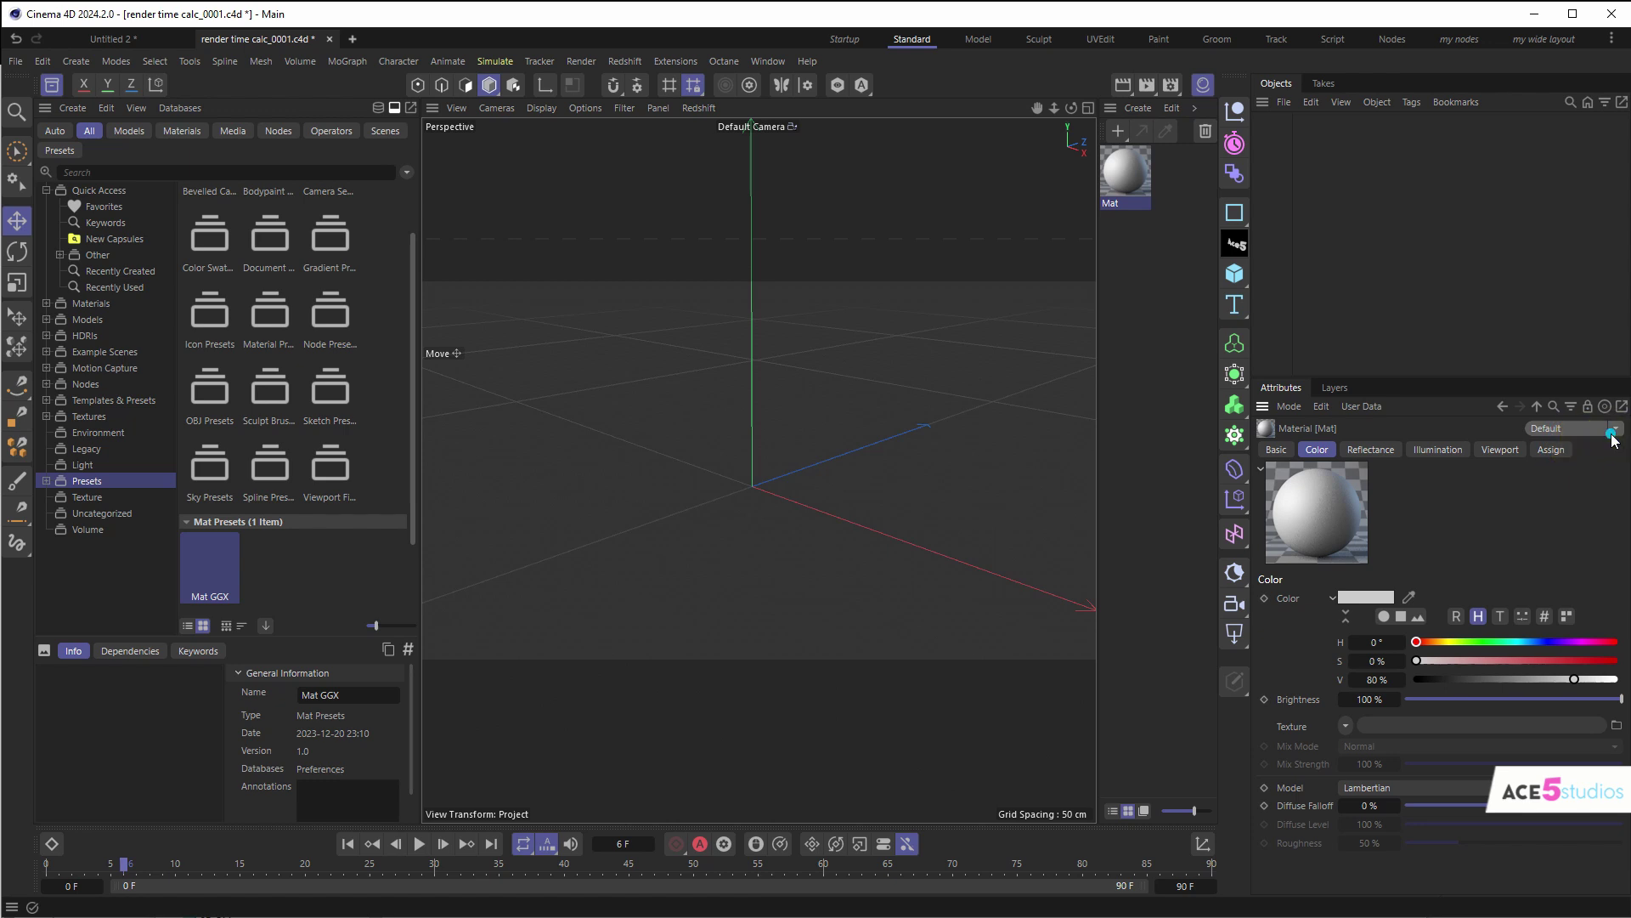
pyautogui.click(1586, 456)
pyautogui.click(1370, 449)
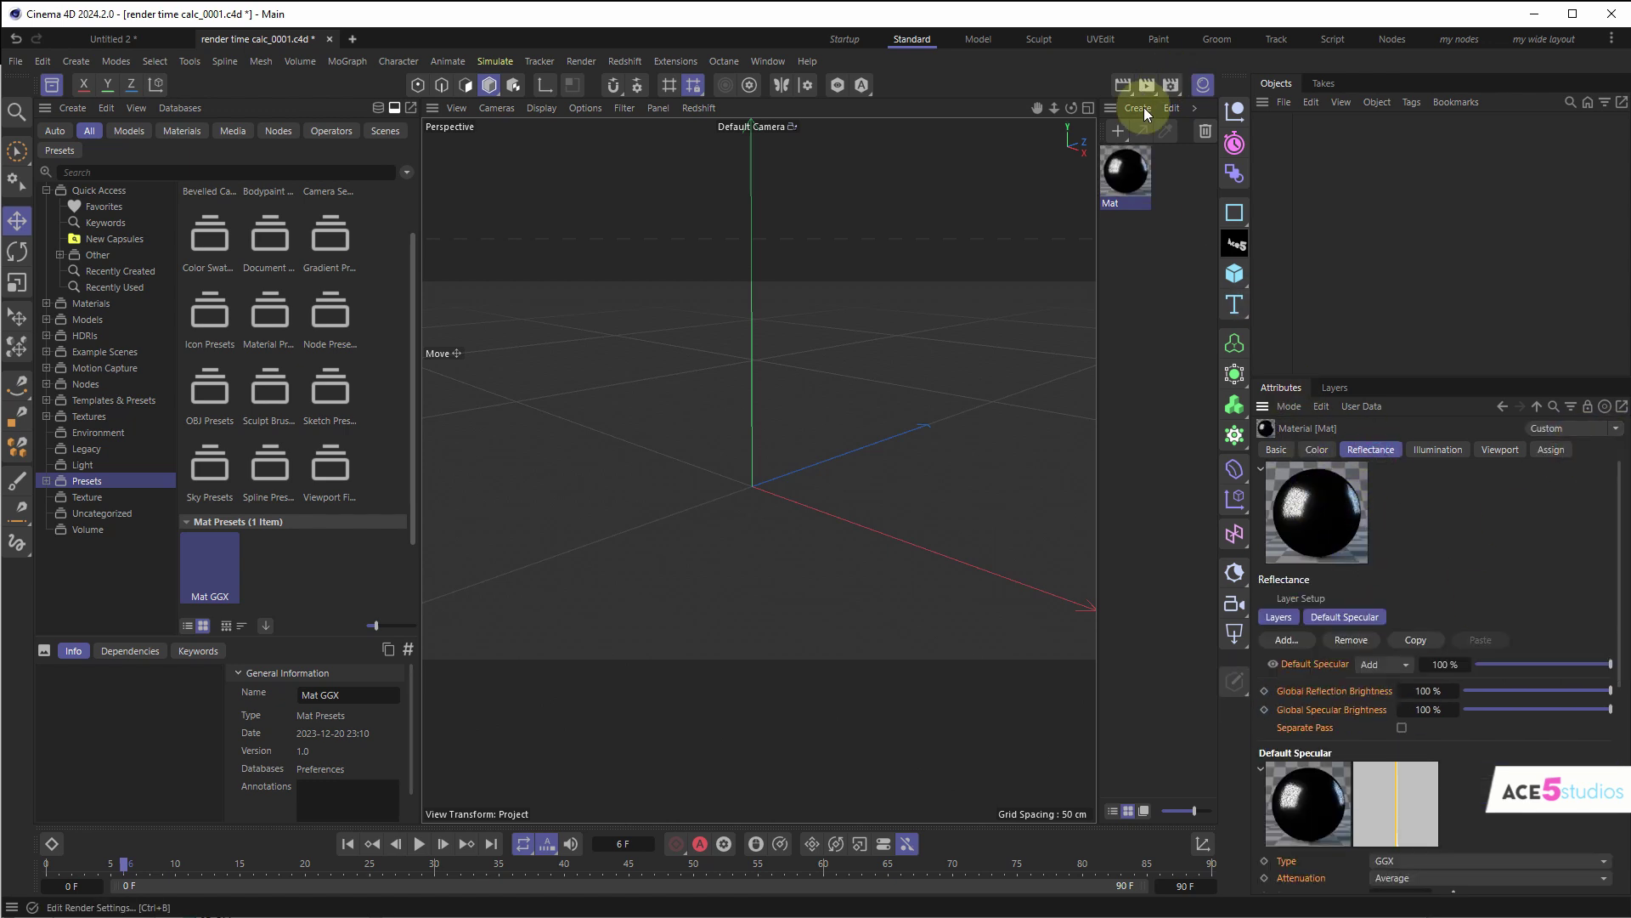
pyautogui.press('Delete')
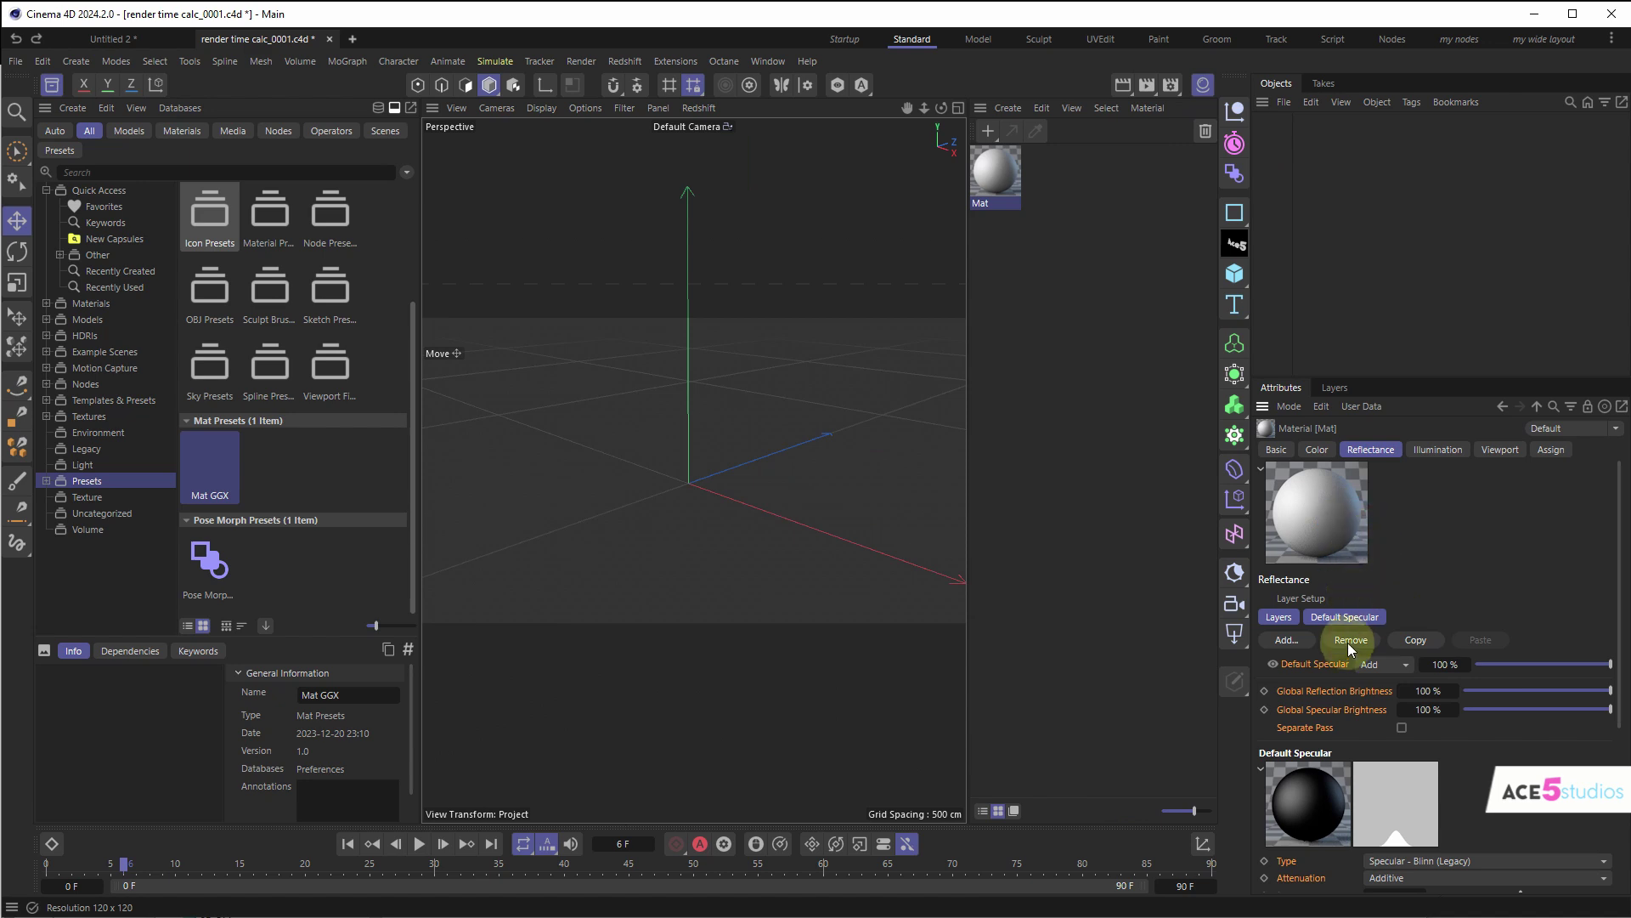
# - Add a GGX reflectance layer with Dielectric Fresnel to the material
pyautogui.click(1292, 643)
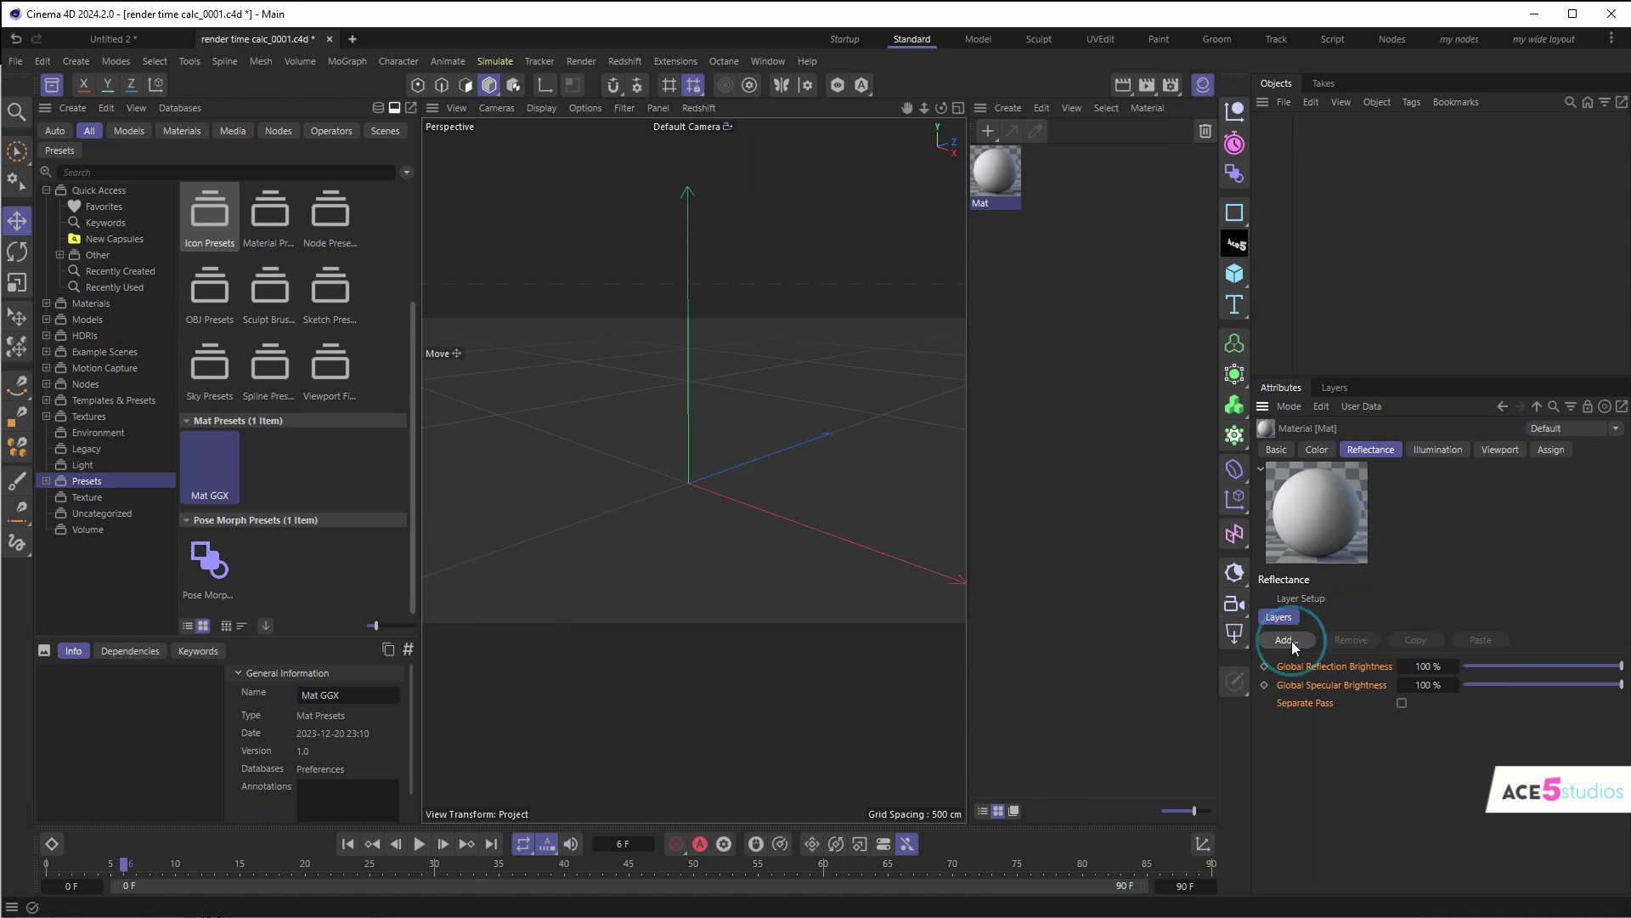
pyautogui.click(1308, 681)
pyautogui.scroll(-3, 1485, 792)
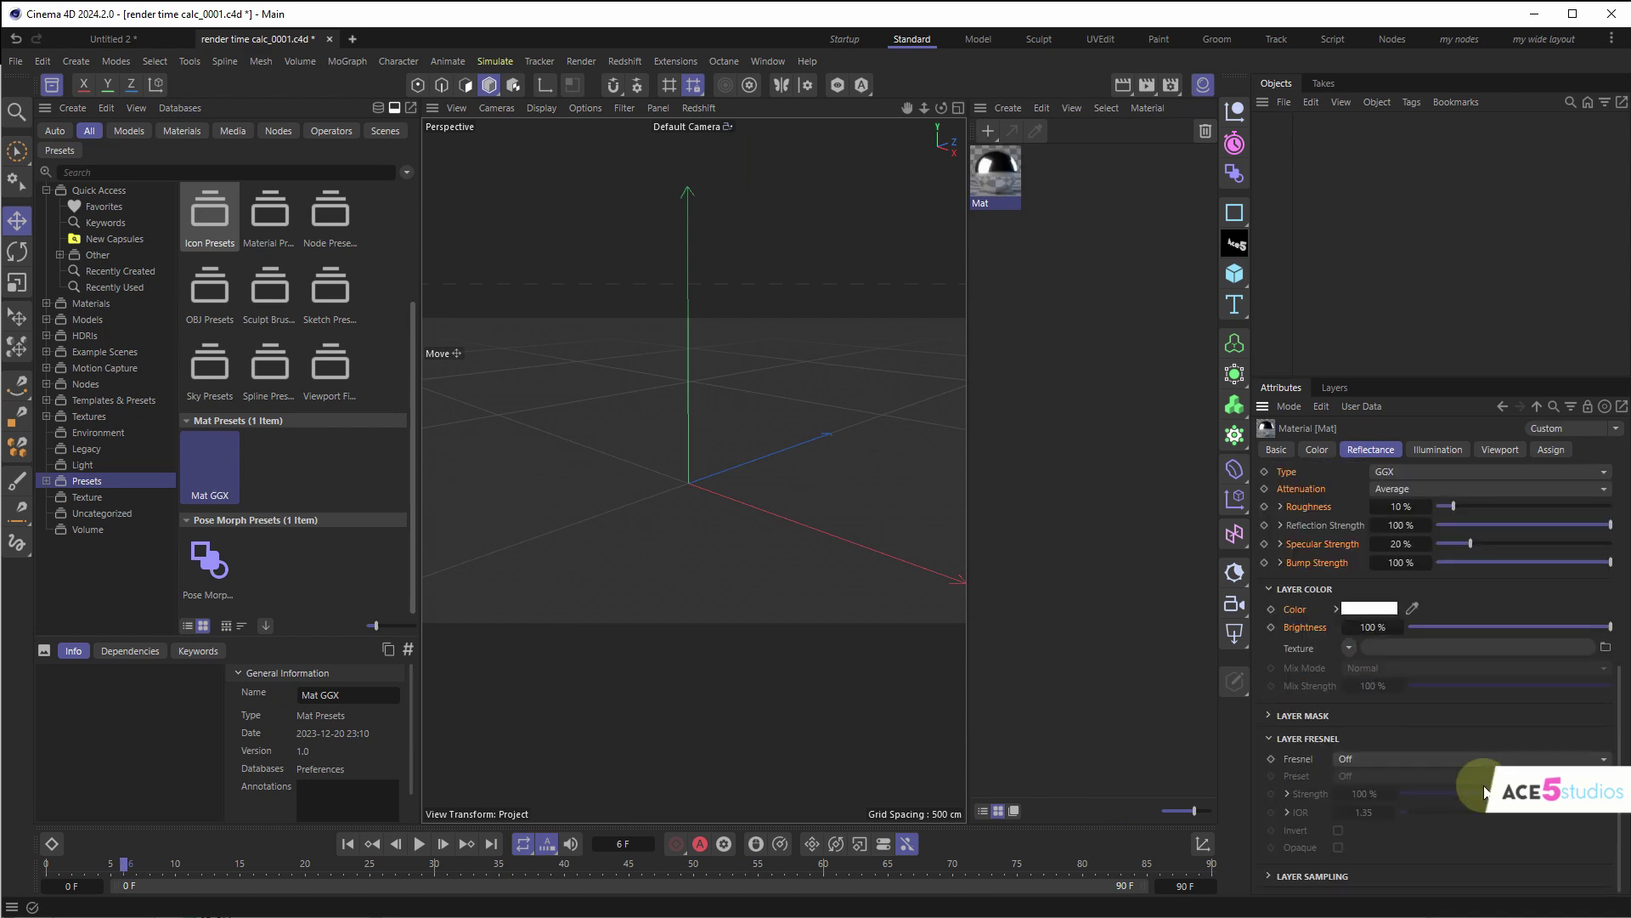
pyautogui.click(1370, 758)
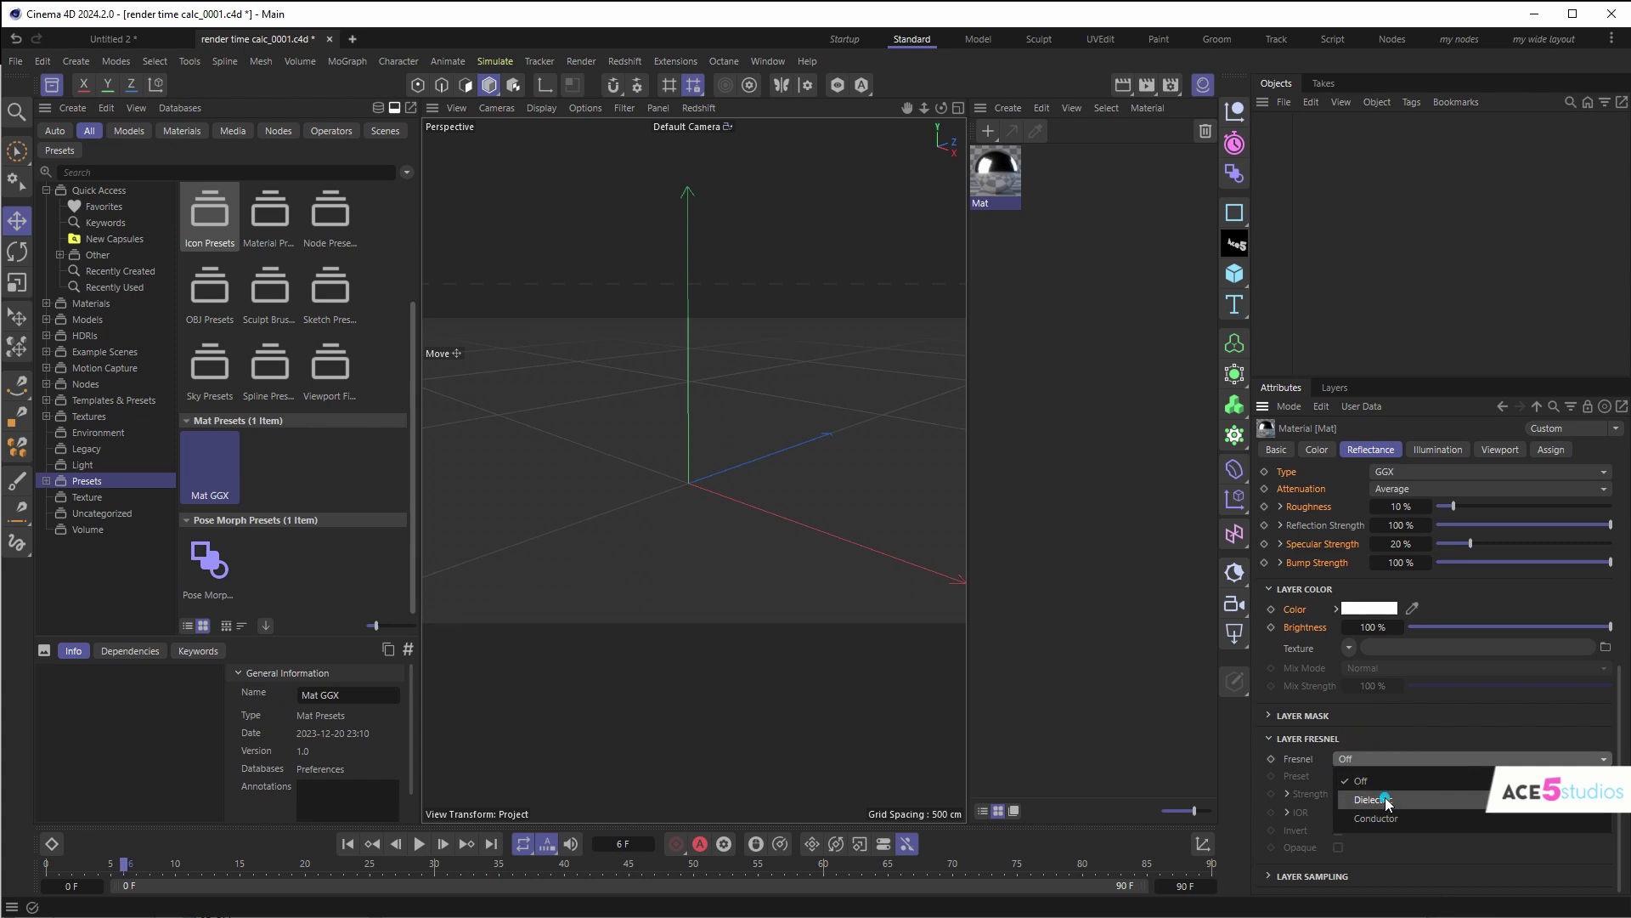
pyautogui.click(1385, 800)
pyautogui.scroll(5, 1321, 576)
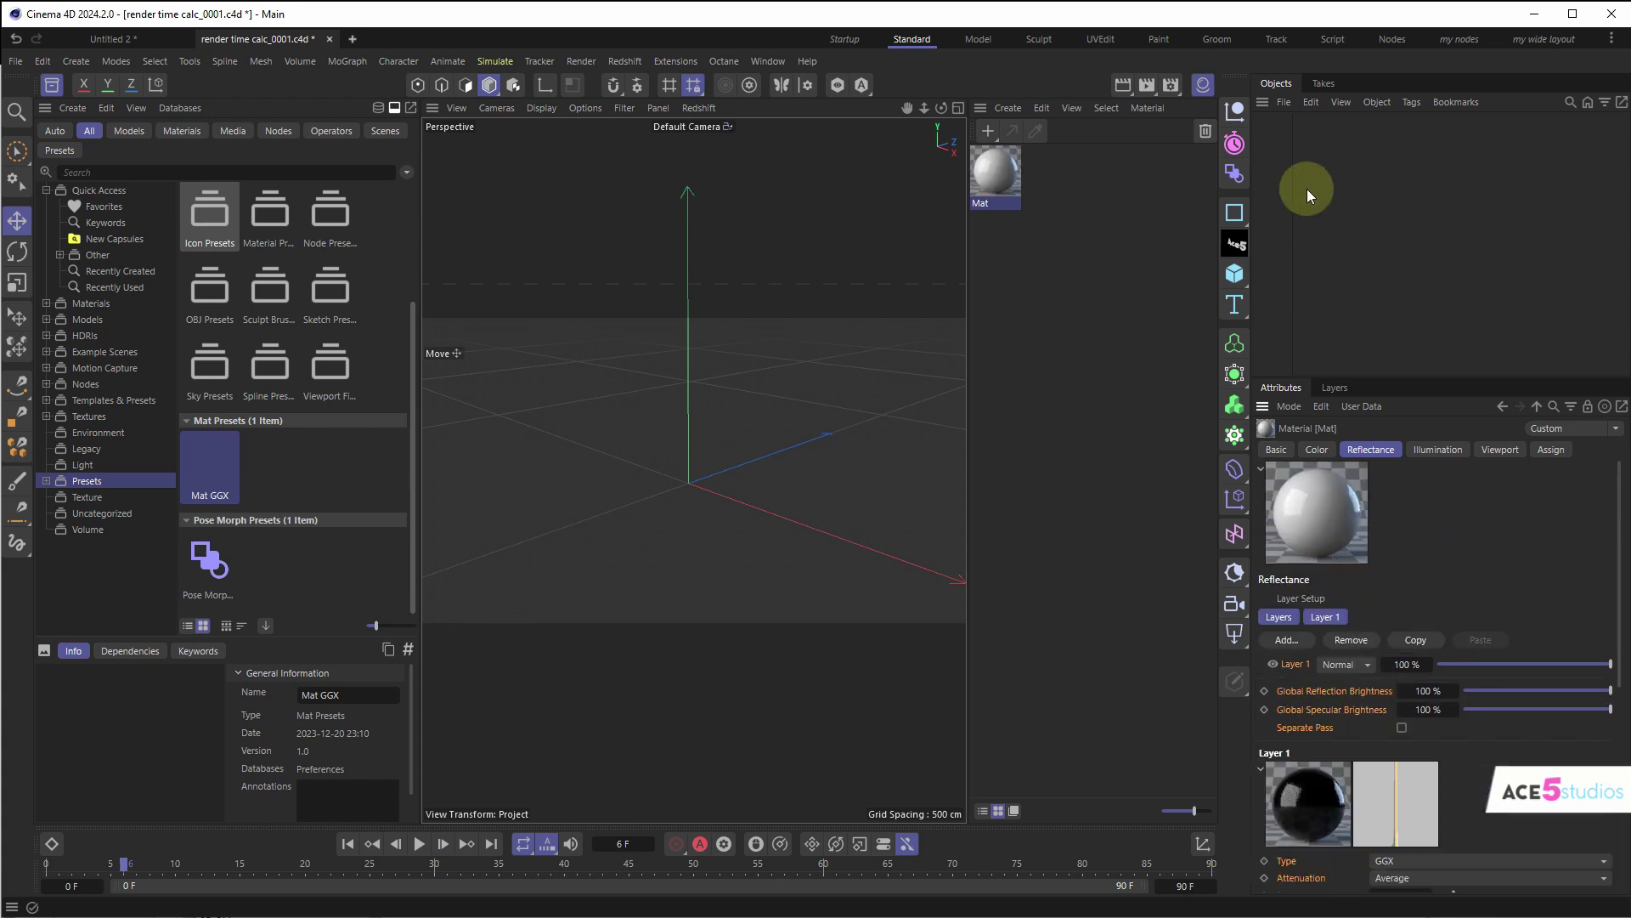
# - Save Mat as an Uncategorized asset and add a one-click Mat shortcut to the toolbar
pyautogui.moveTo(1067, 162); pyautogui.dragTo(100, 511)
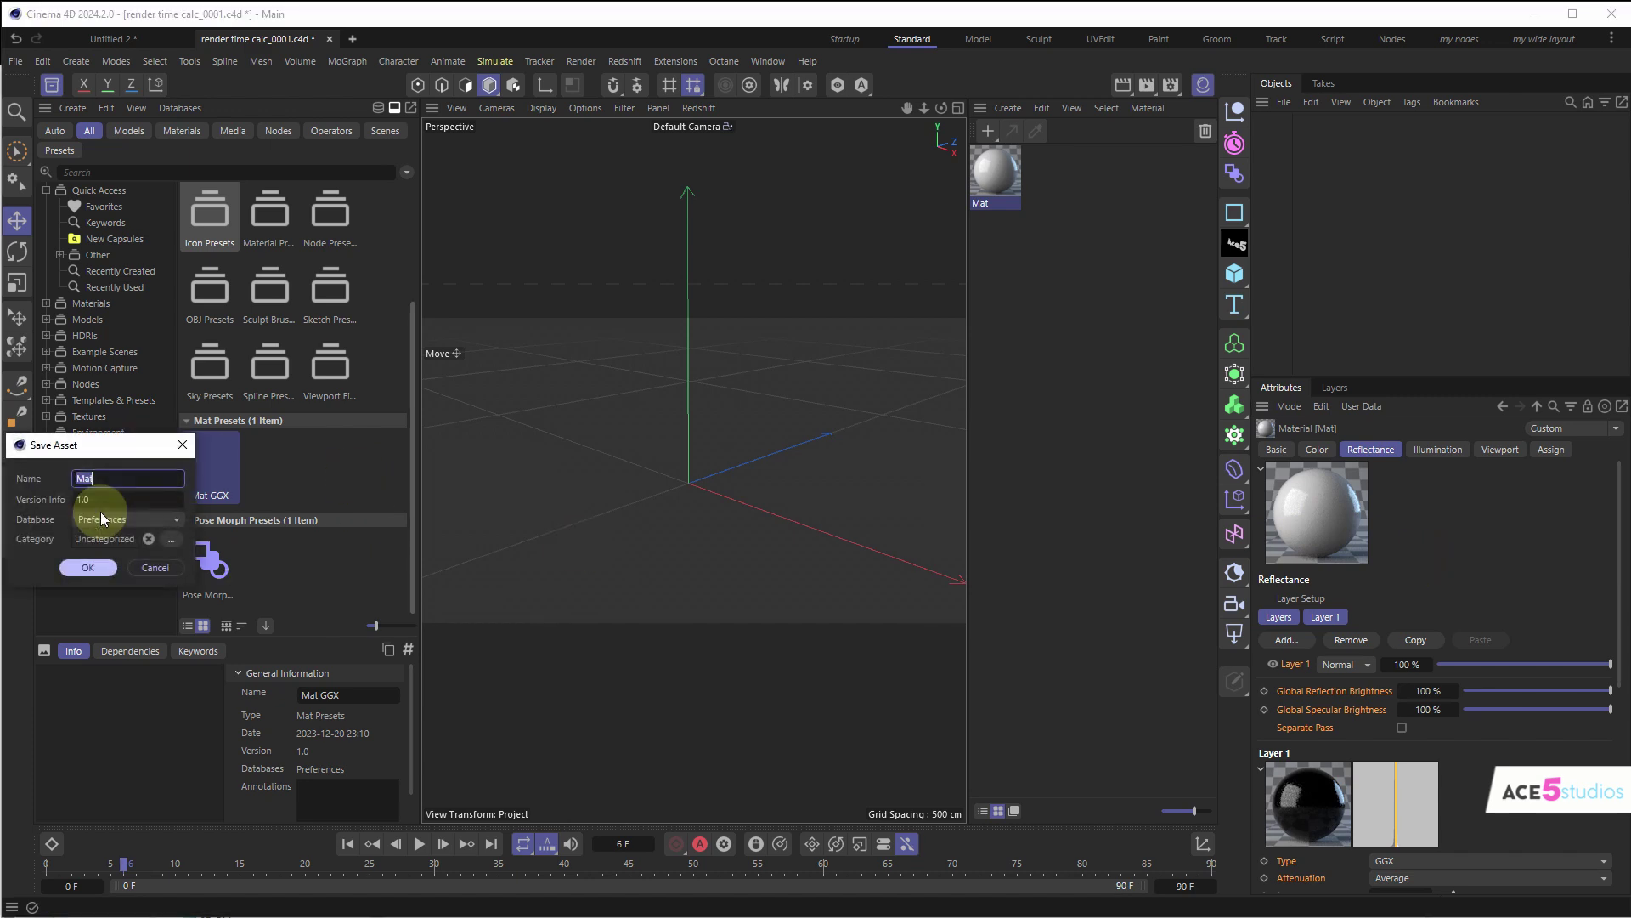
pyautogui.click(80, 564)
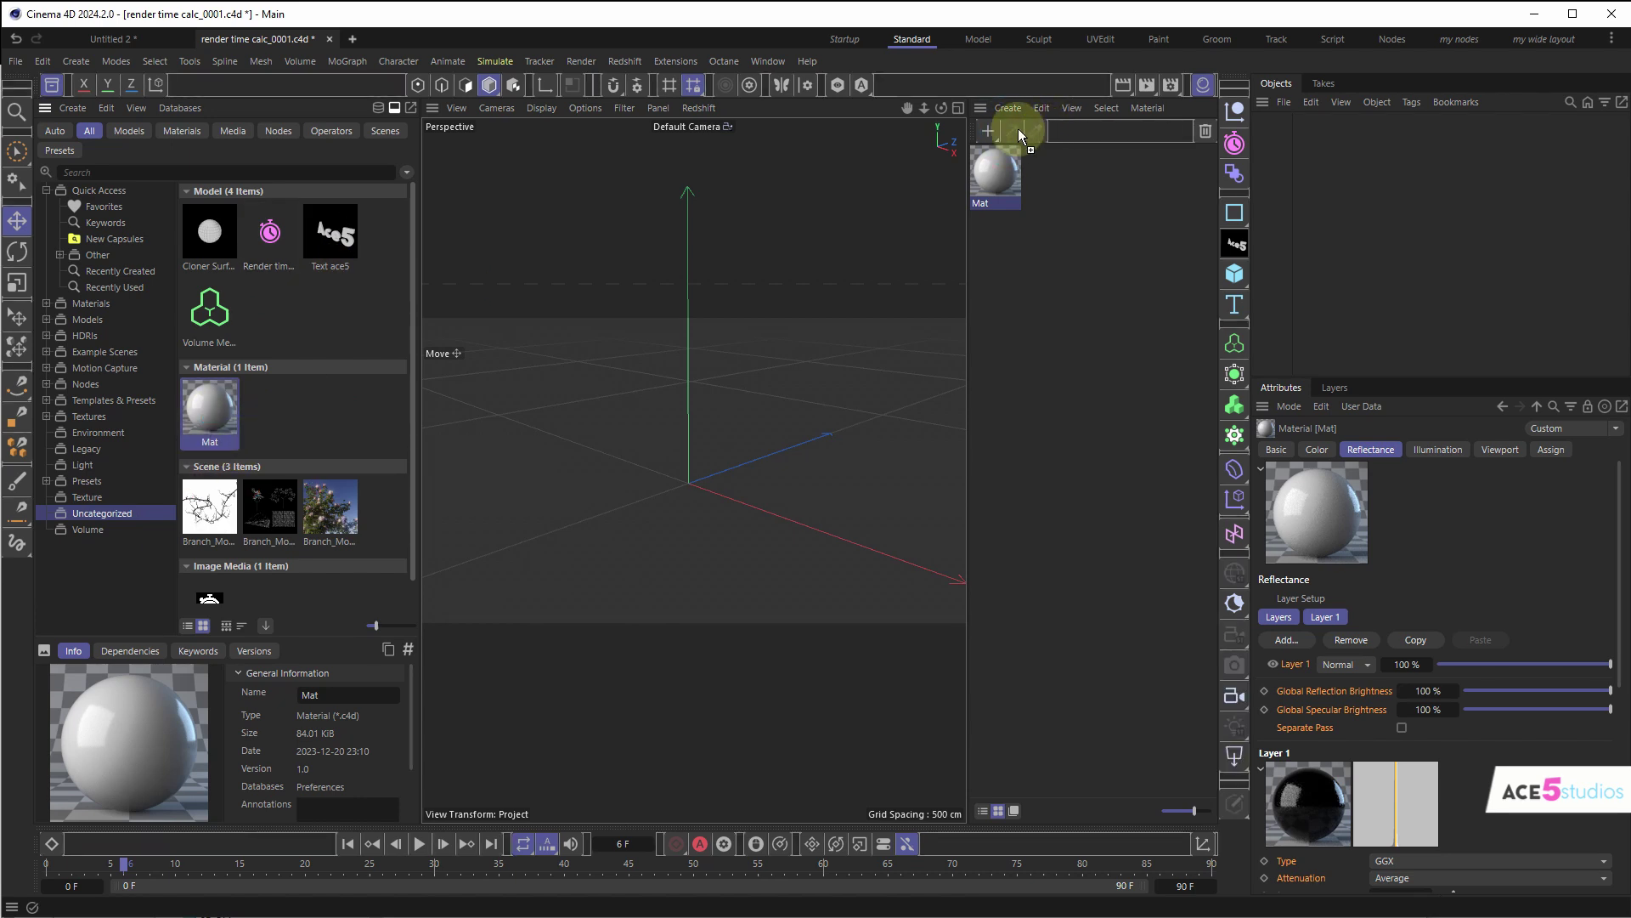
pyautogui.moveTo(1018, 129); pyautogui.dragTo(1030, 132)
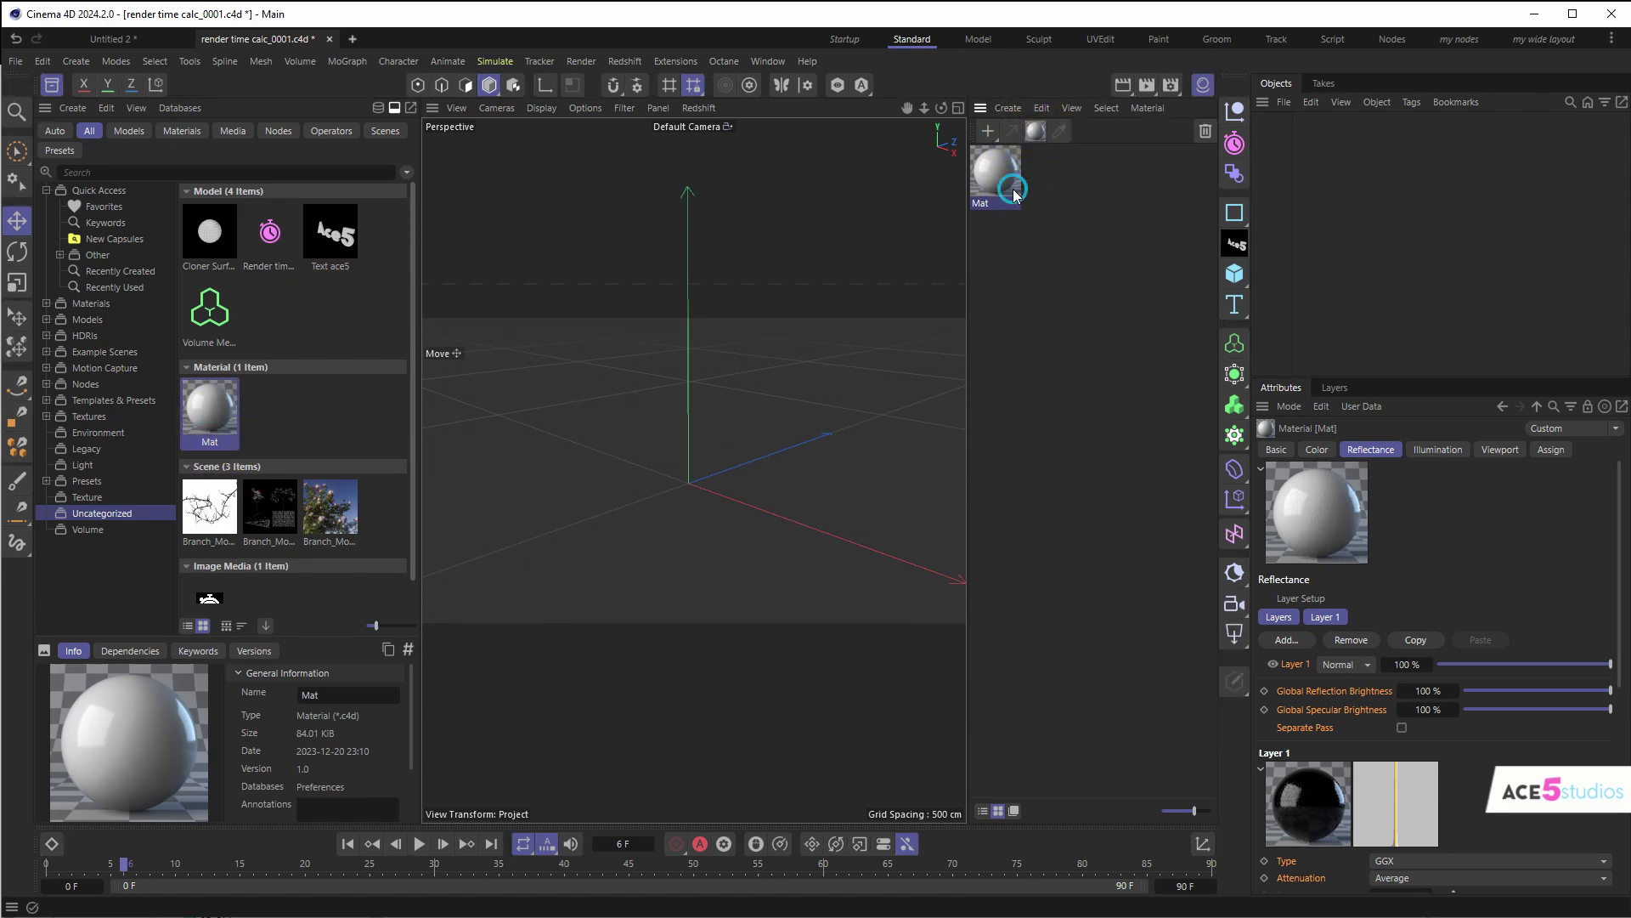
pyautogui.click(1045, 312)
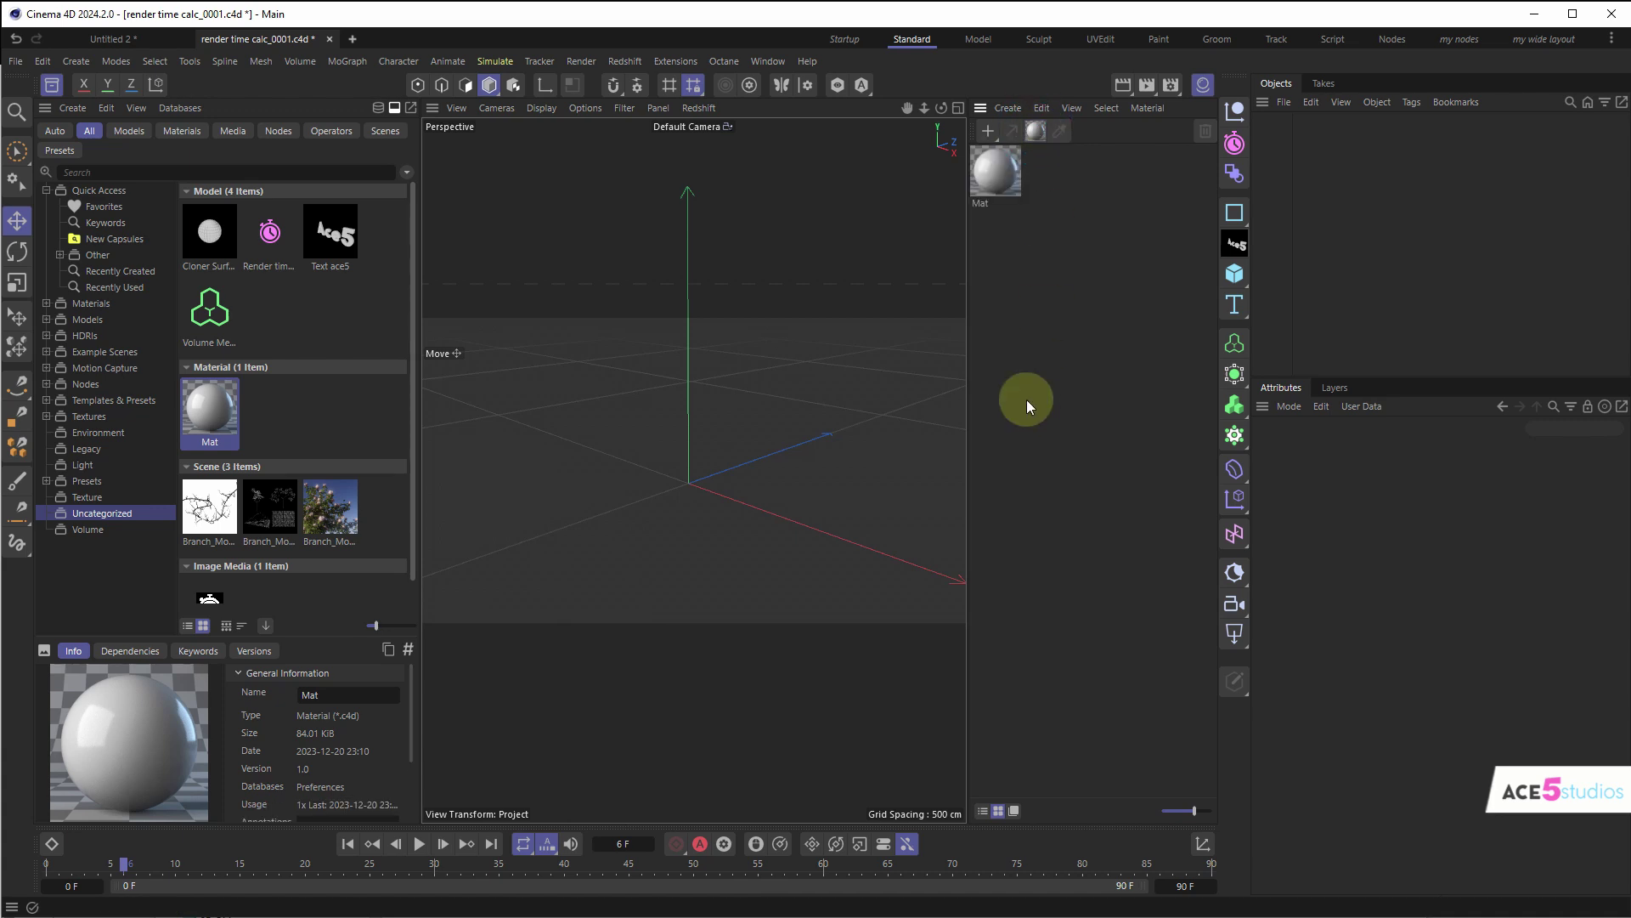
pyautogui.click(1200, 85)
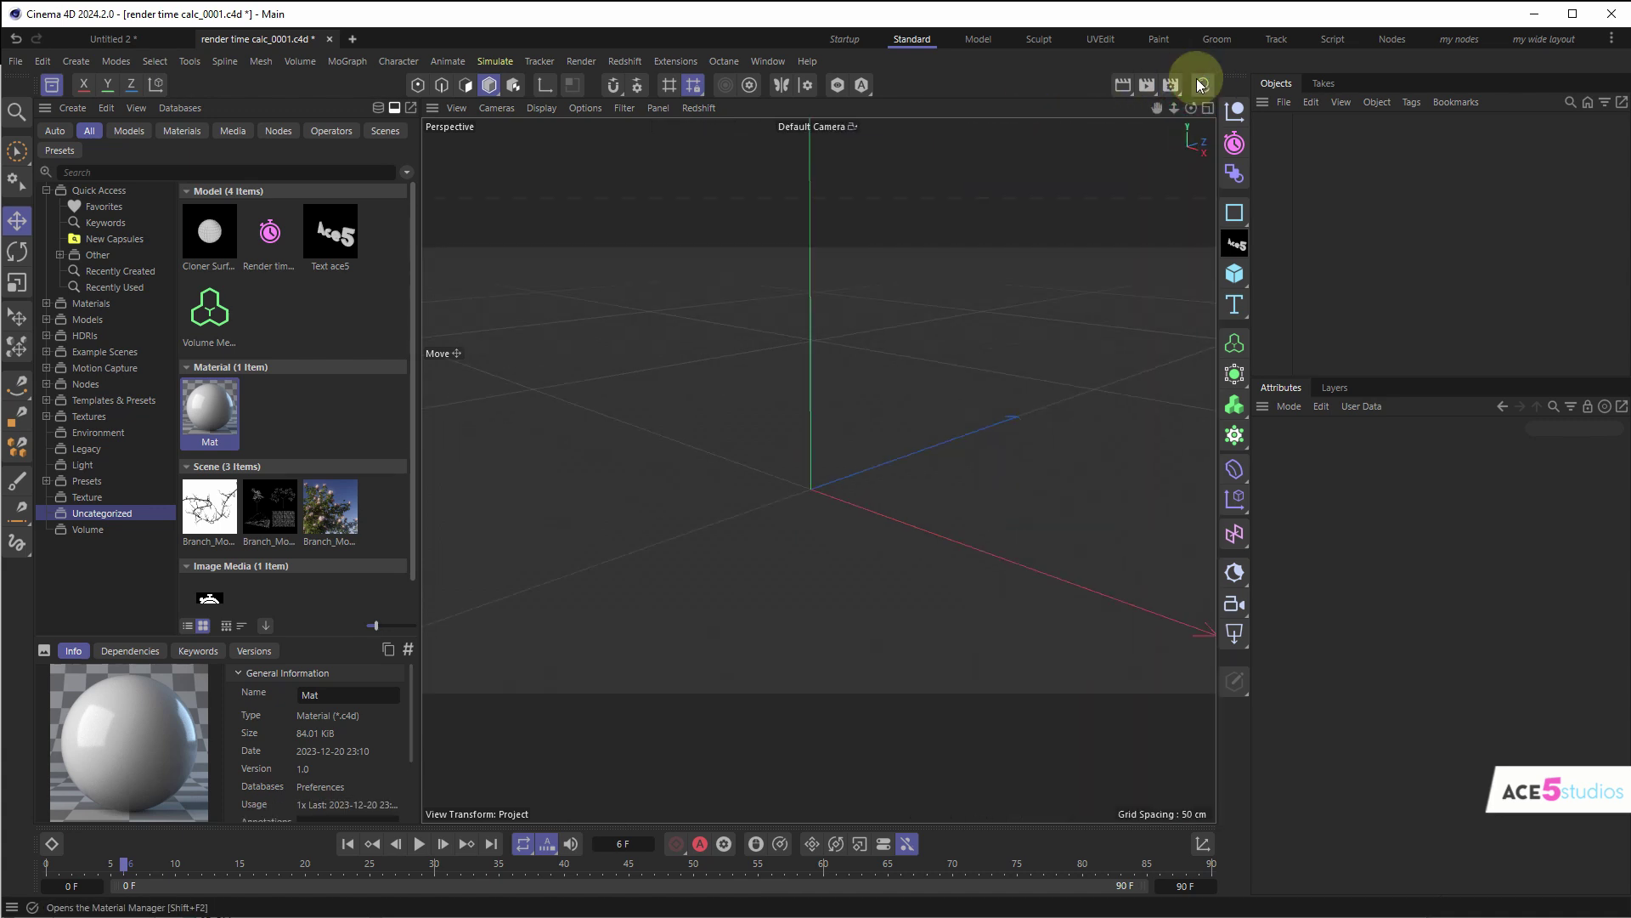
# - Reopen the material manager and inspect the Mat shortcut via Customize Palettes
pyautogui.click(1200, 85)
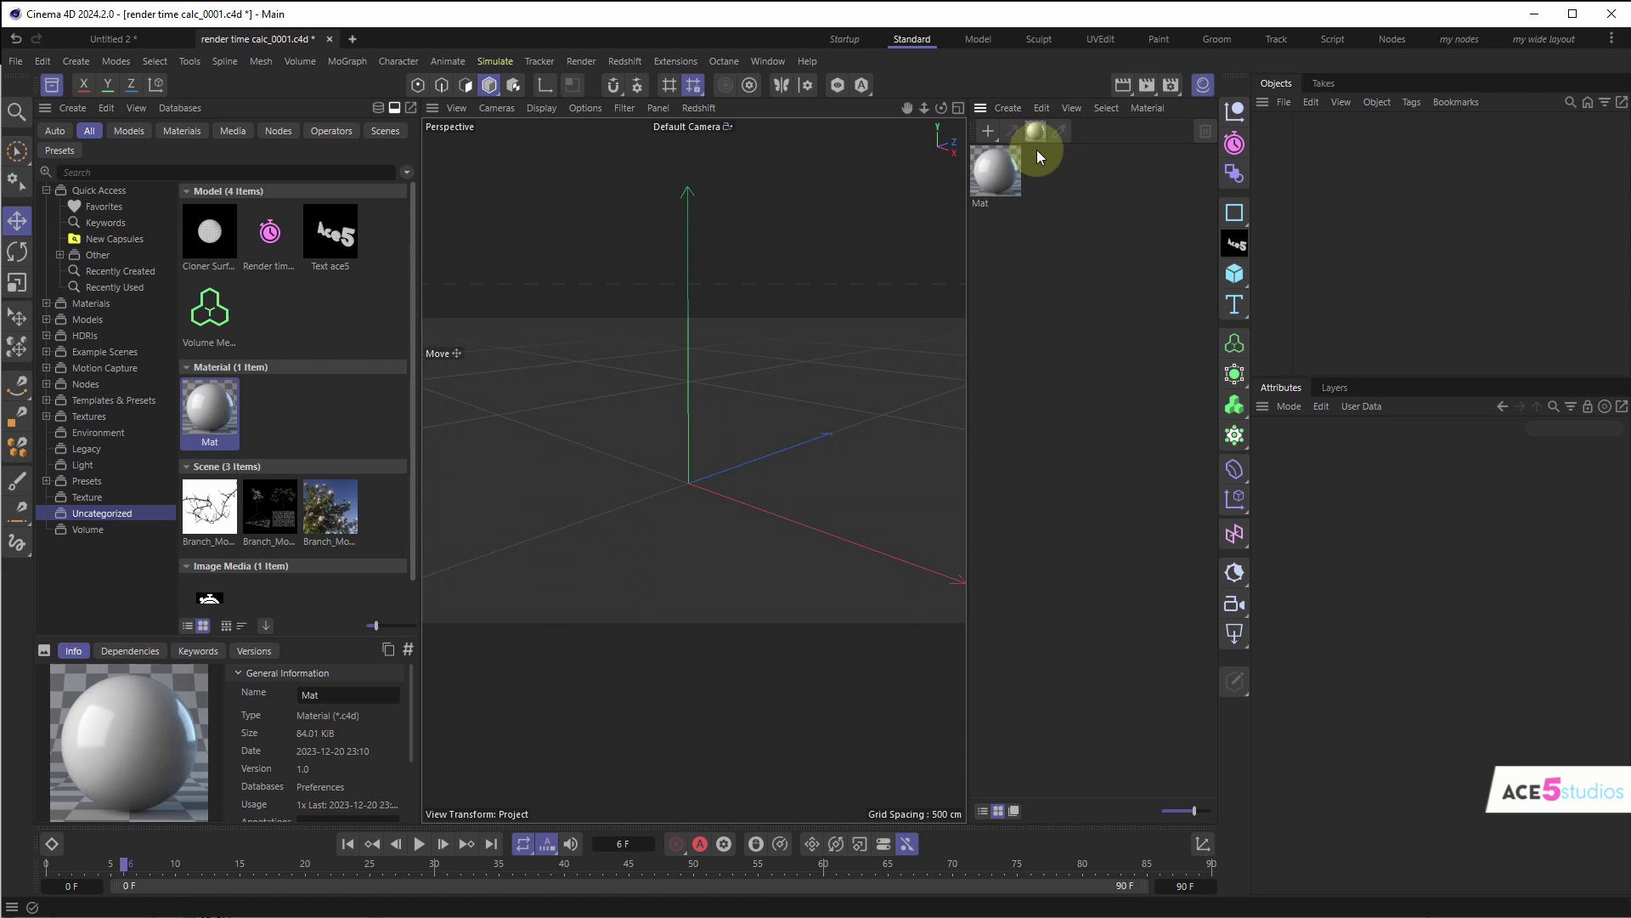
pyautogui.rightClick(1061, 131)
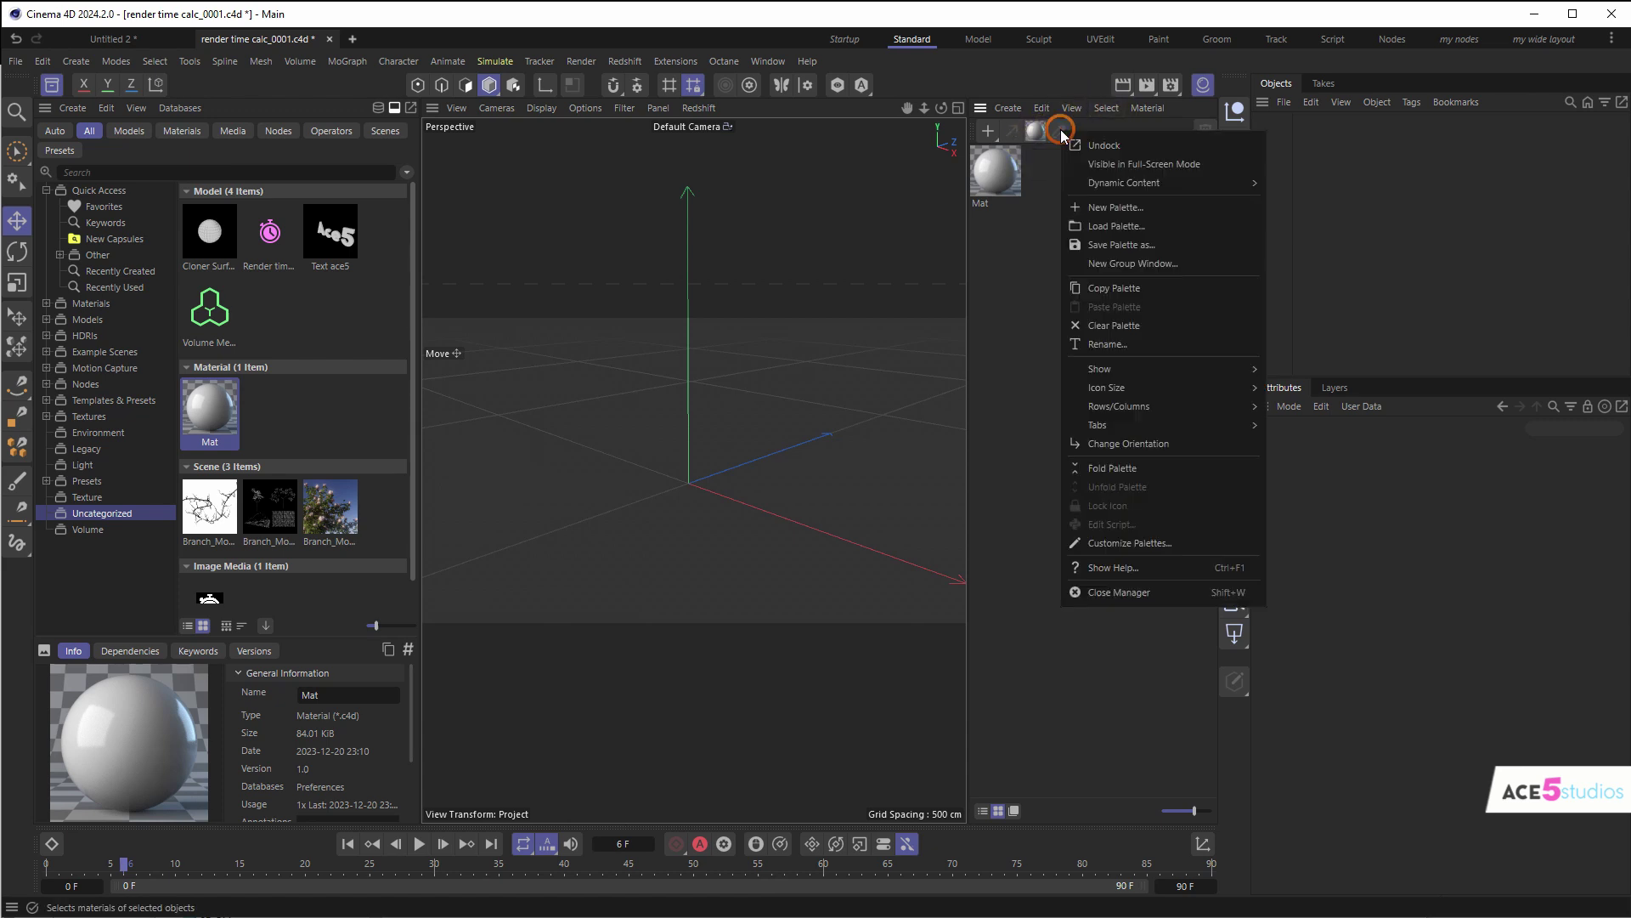
pyautogui.click(1172, 544)
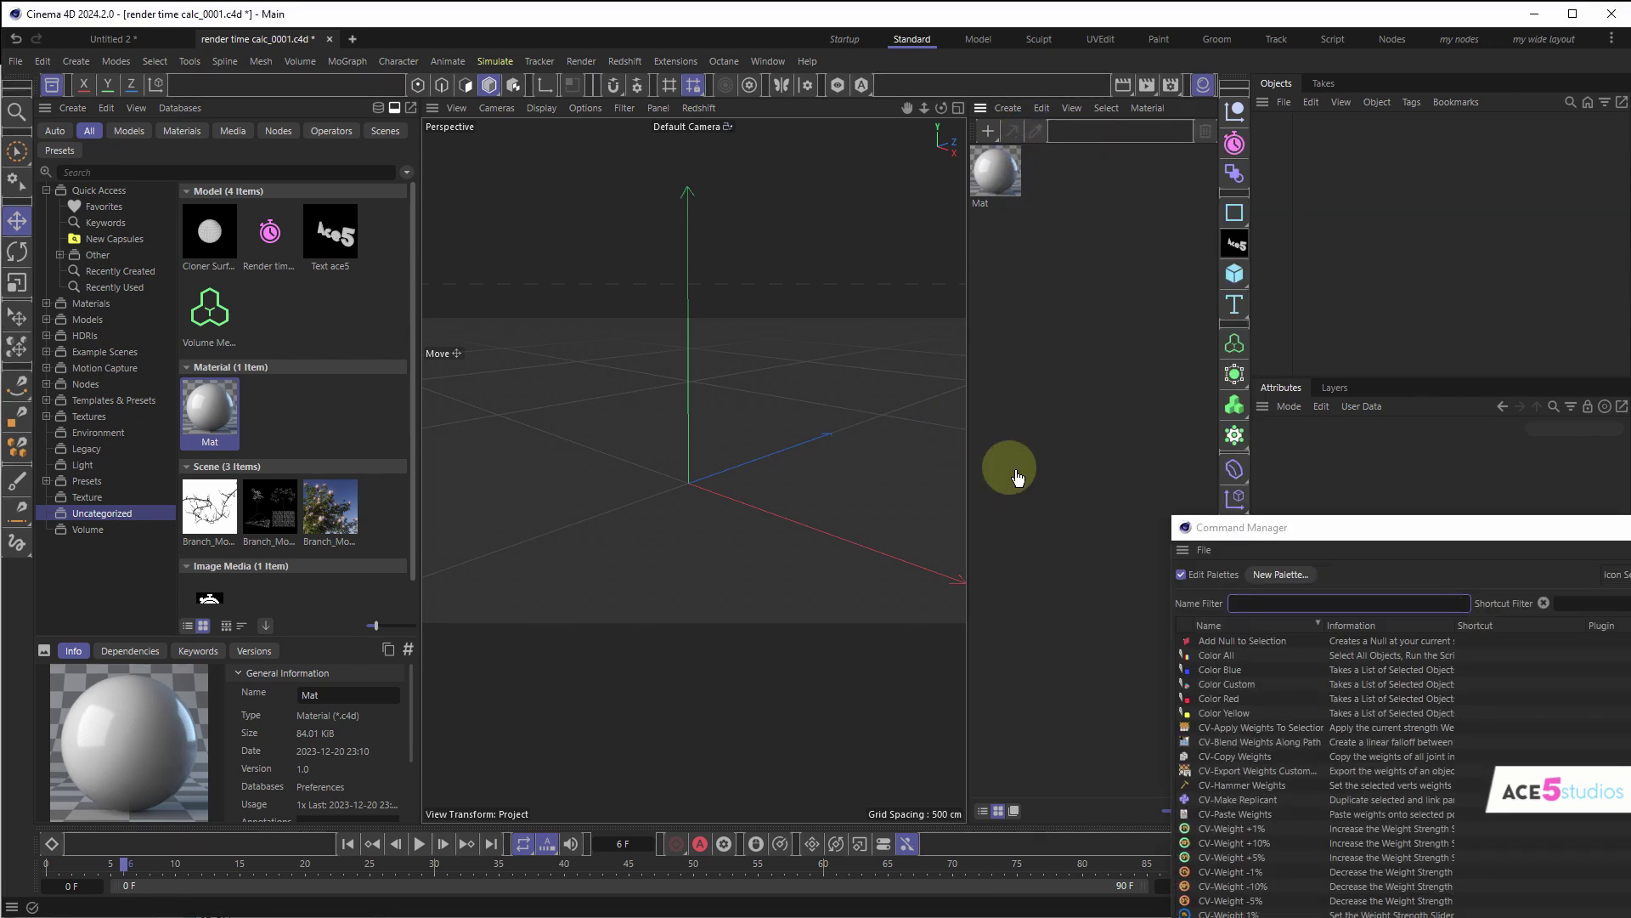
pyautogui.hotkey('shift', 'F12')
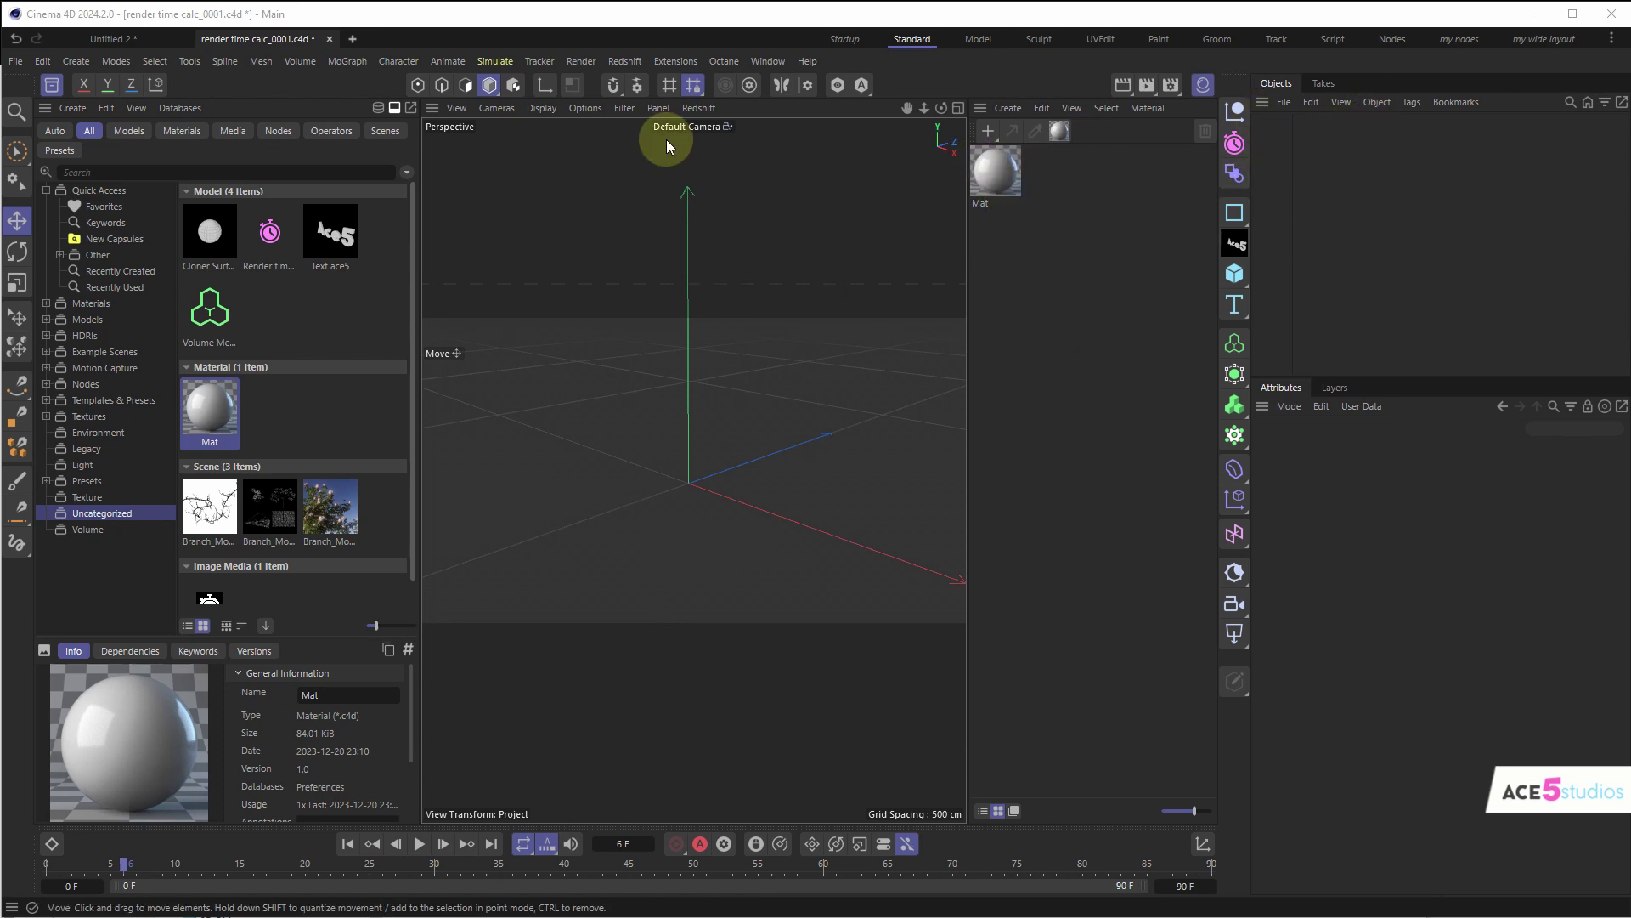
# - Add a Cloner and start saving it as a preset named Cloner
pyautogui.click(1235, 435)
pyautogui.click(1615, 432)
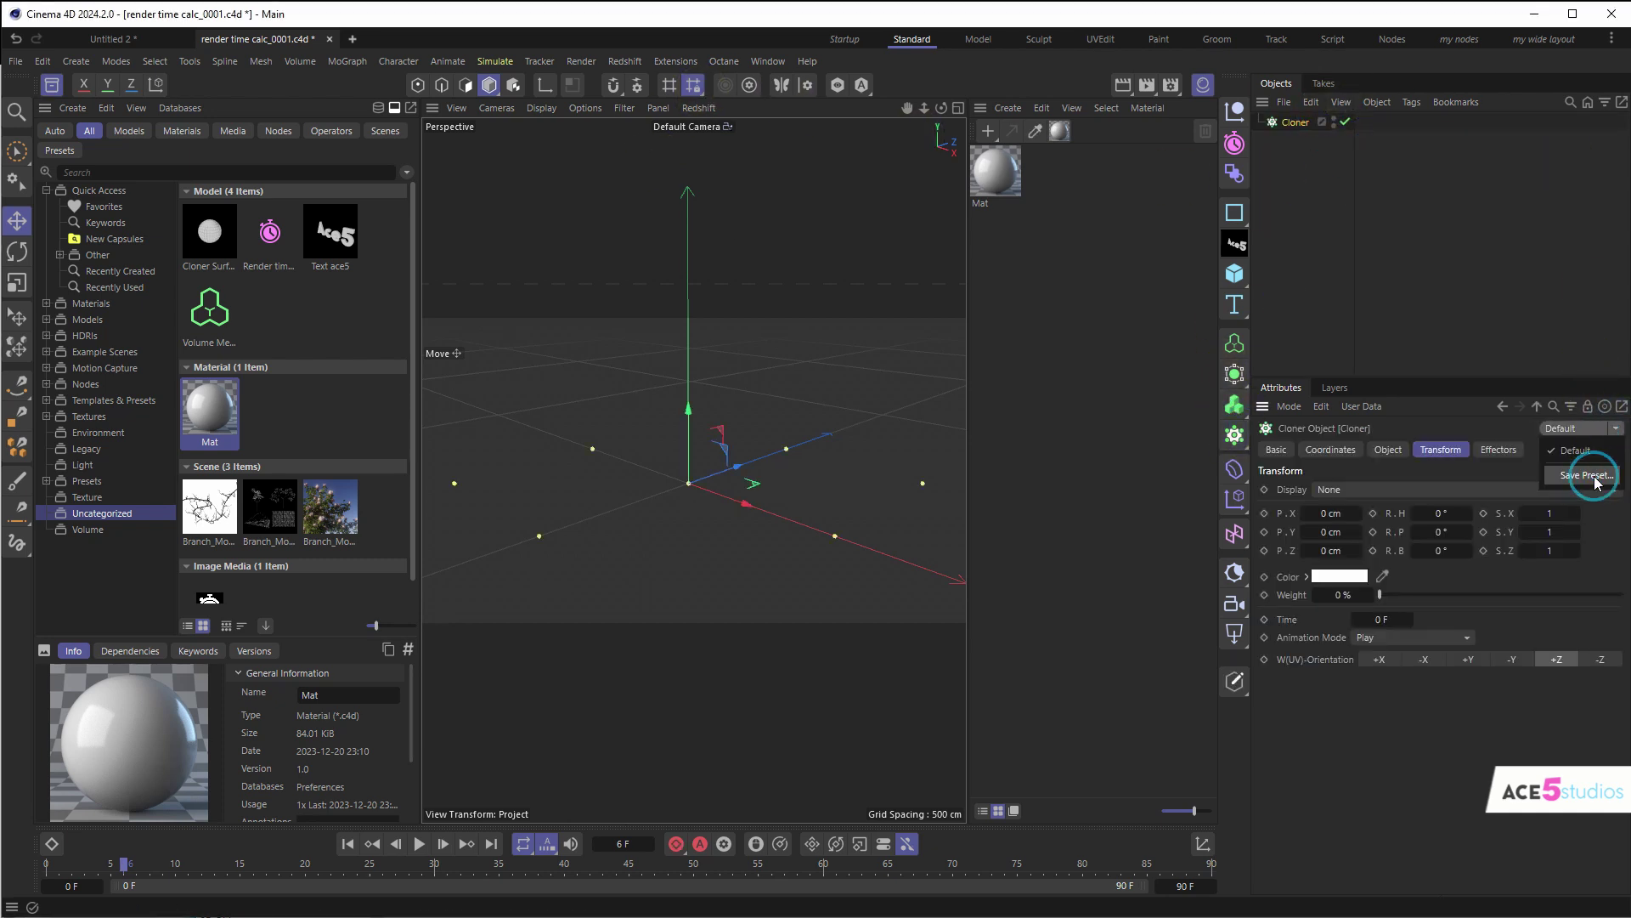
pyautogui.click(1589, 472)
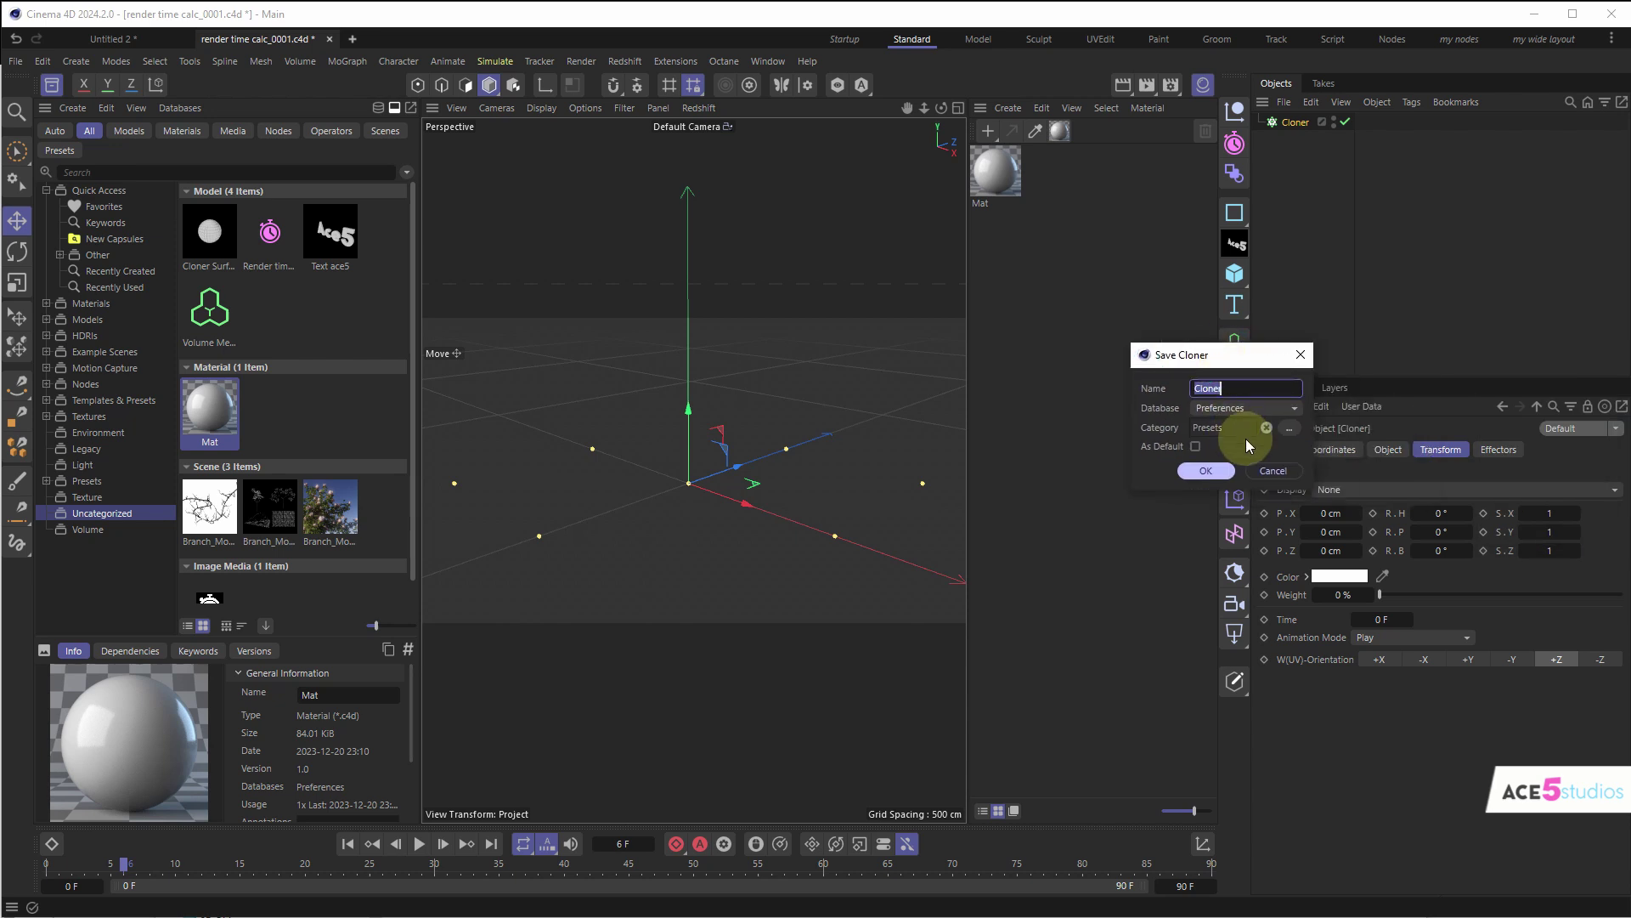
# - Browse the preset database list, keeping Preferences, and cancel creating a new database folder
pyautogui.click(1242, 413)
pyautogui.click(1252, 410)
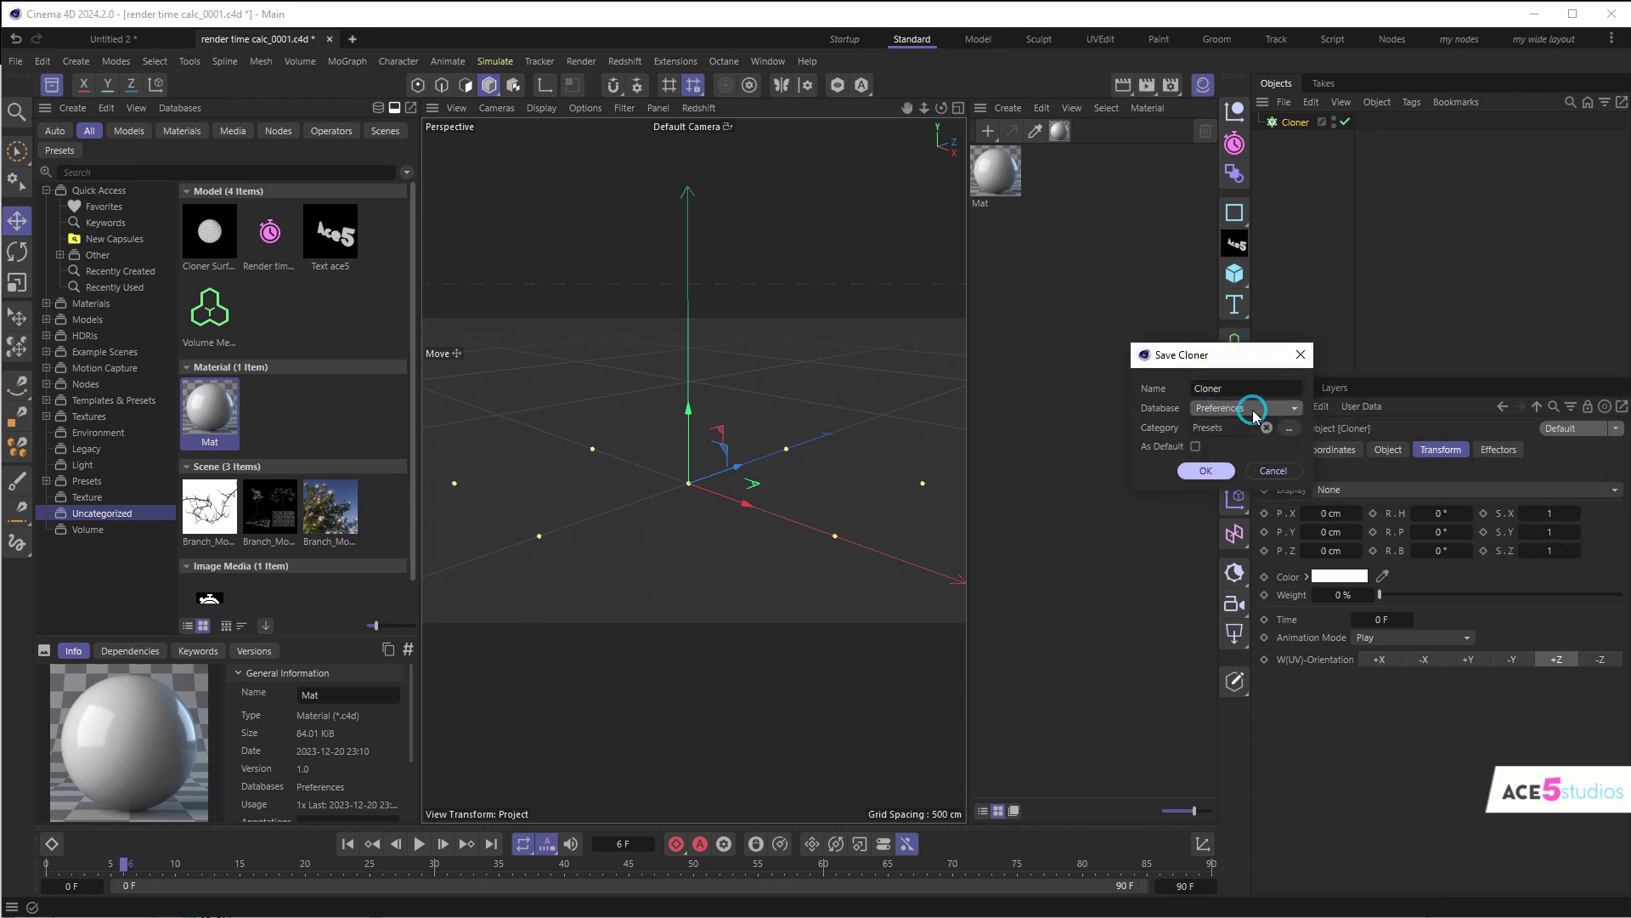
pyautogui.click(1257, 406)
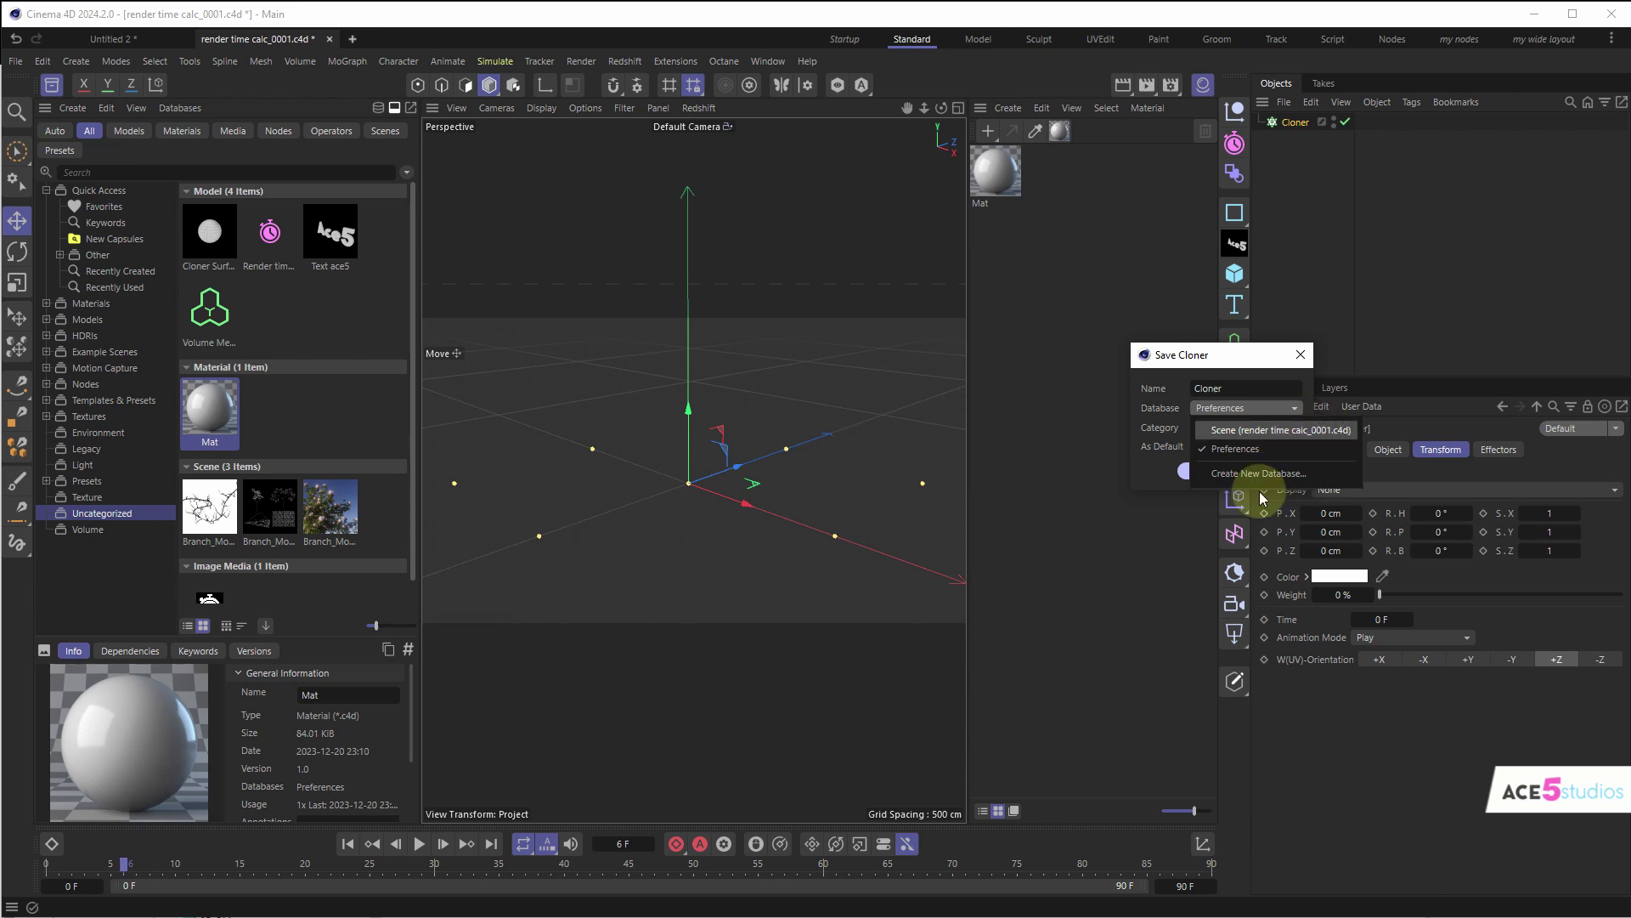
pyautogui.click(1236, 355)
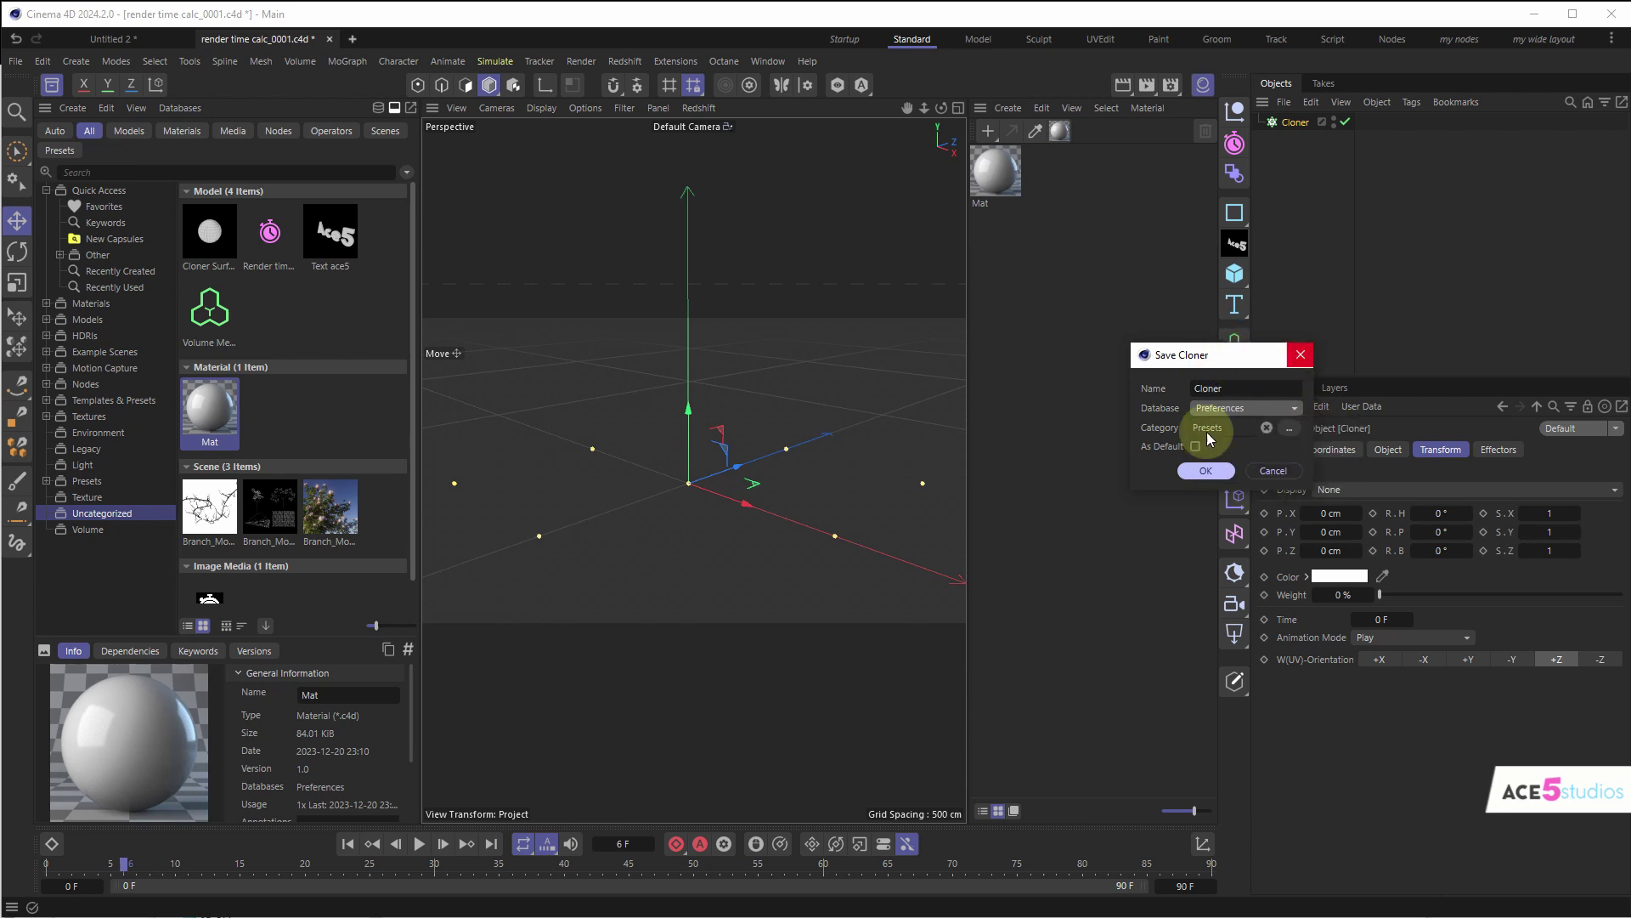
pyautogui.click(1258, 408)
pyautogui.click(1218, 370)
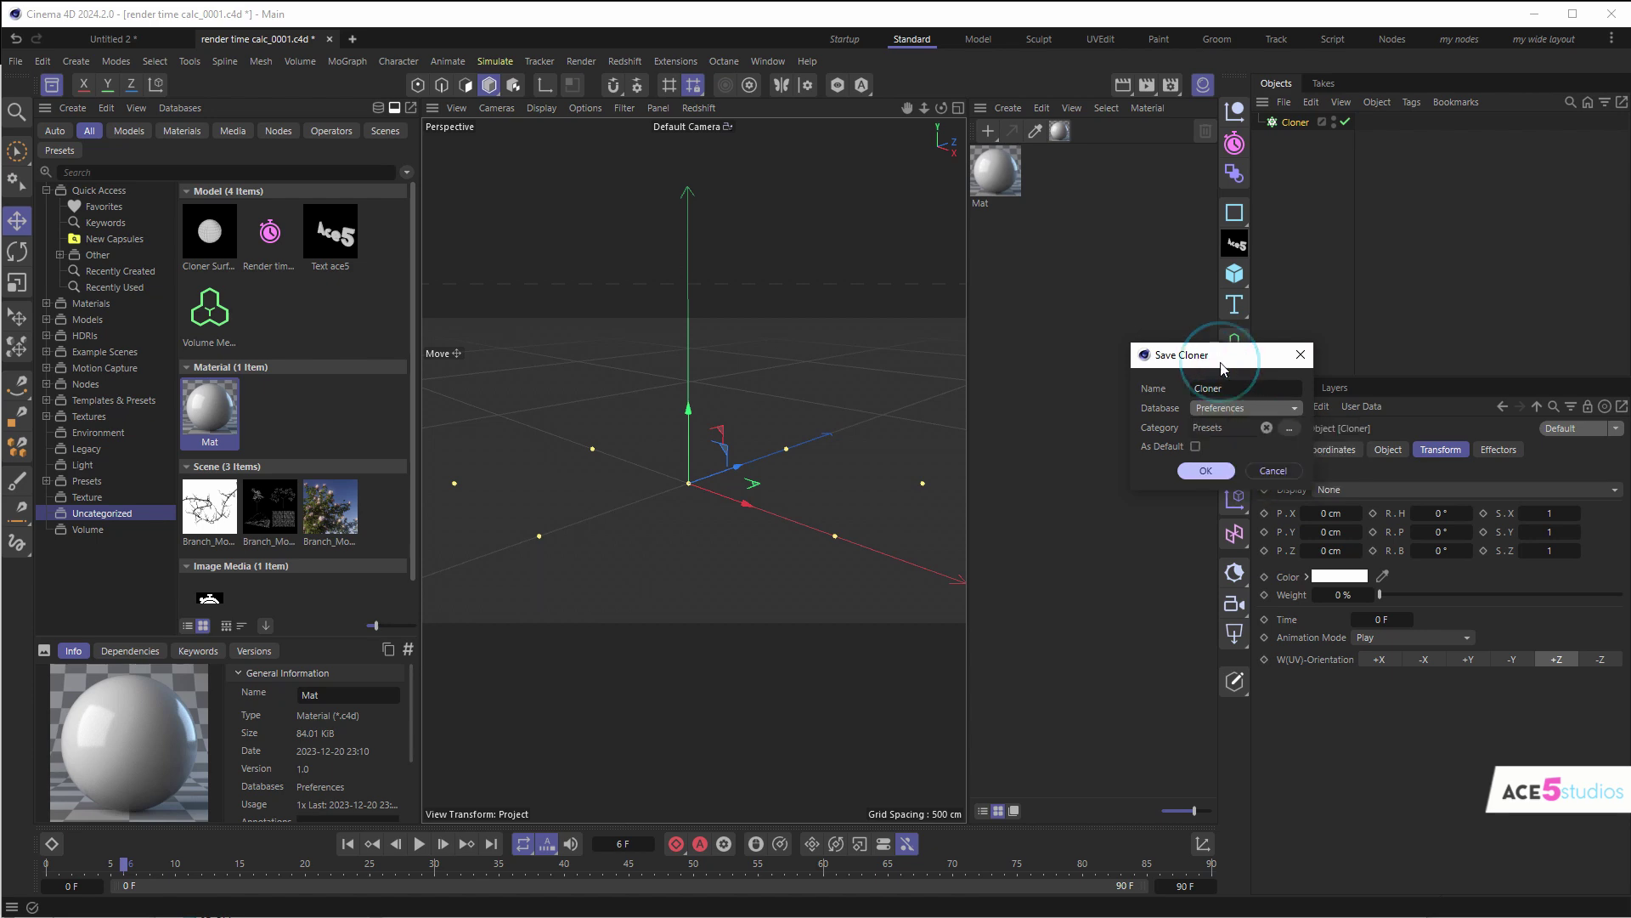
pyautogui.click(1244, 411)
pyautogui.click(1258, 473)
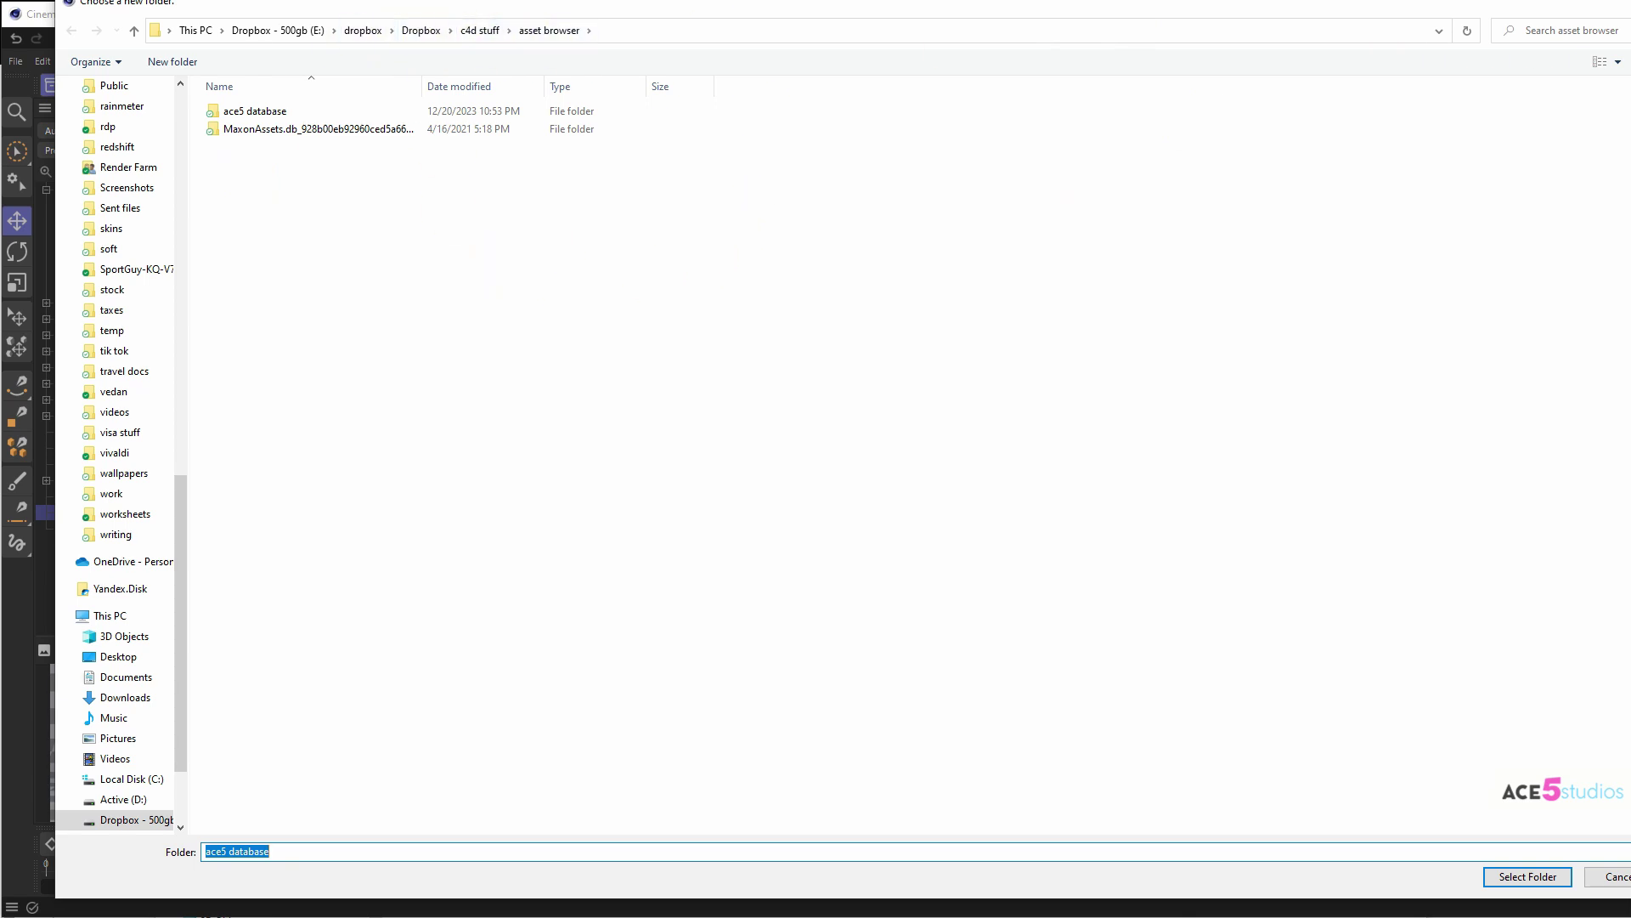
pyautogui.press('Escape')
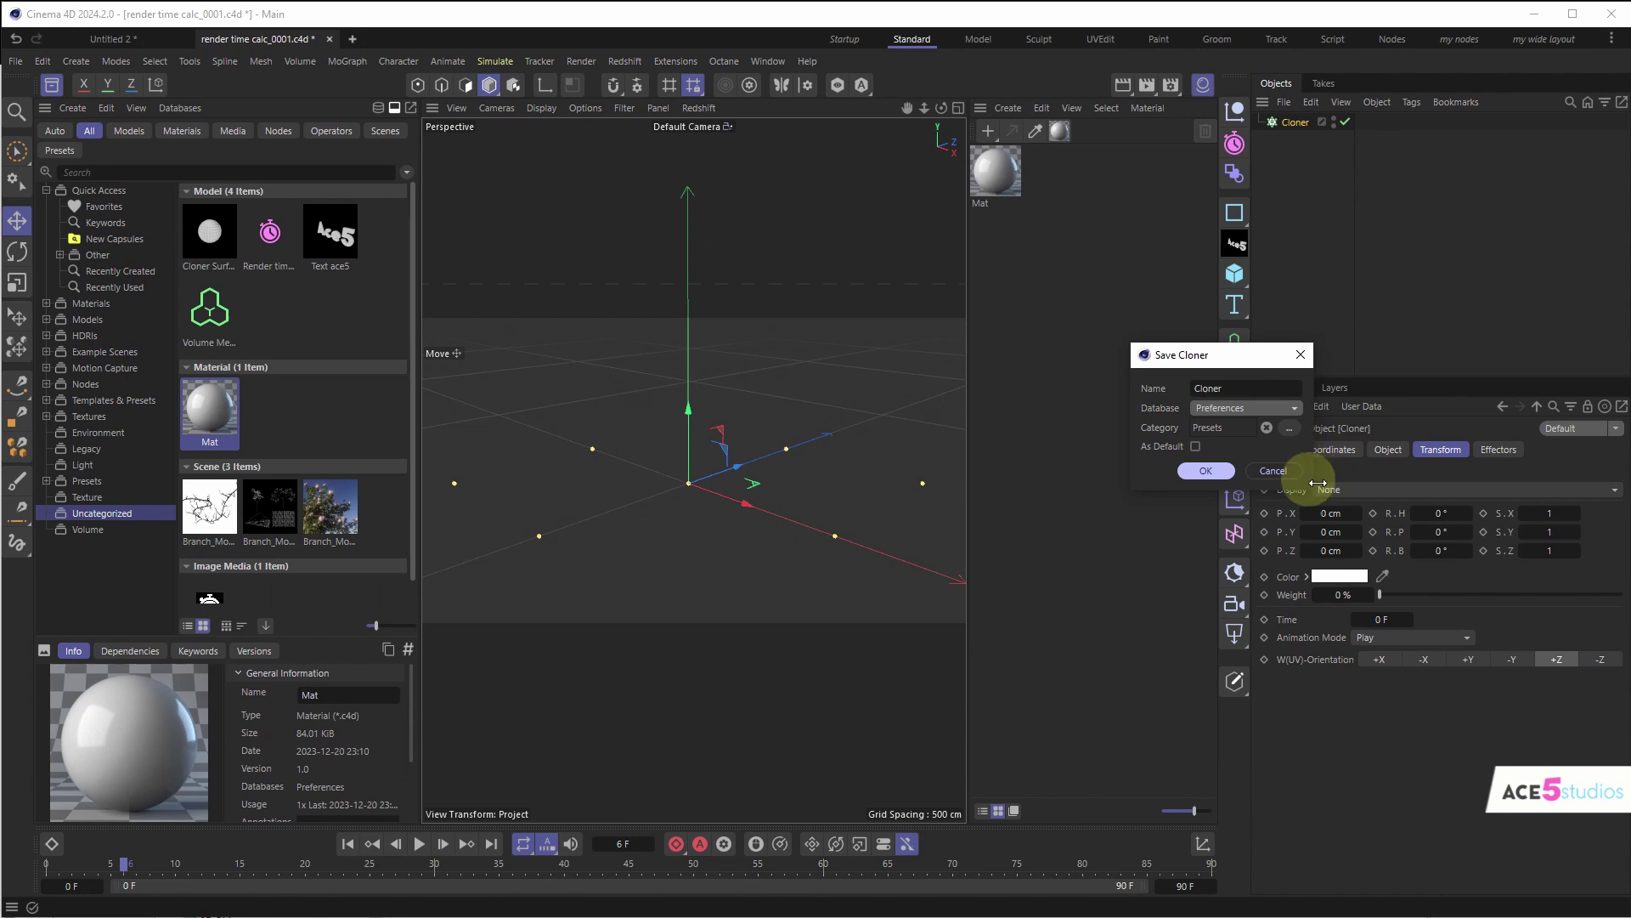
# - Cancel the Cloner save, connect the ace5 folder as a database and browse its contents
pyautogui.click(1270, 471)
pyautogui.click(157, 109)
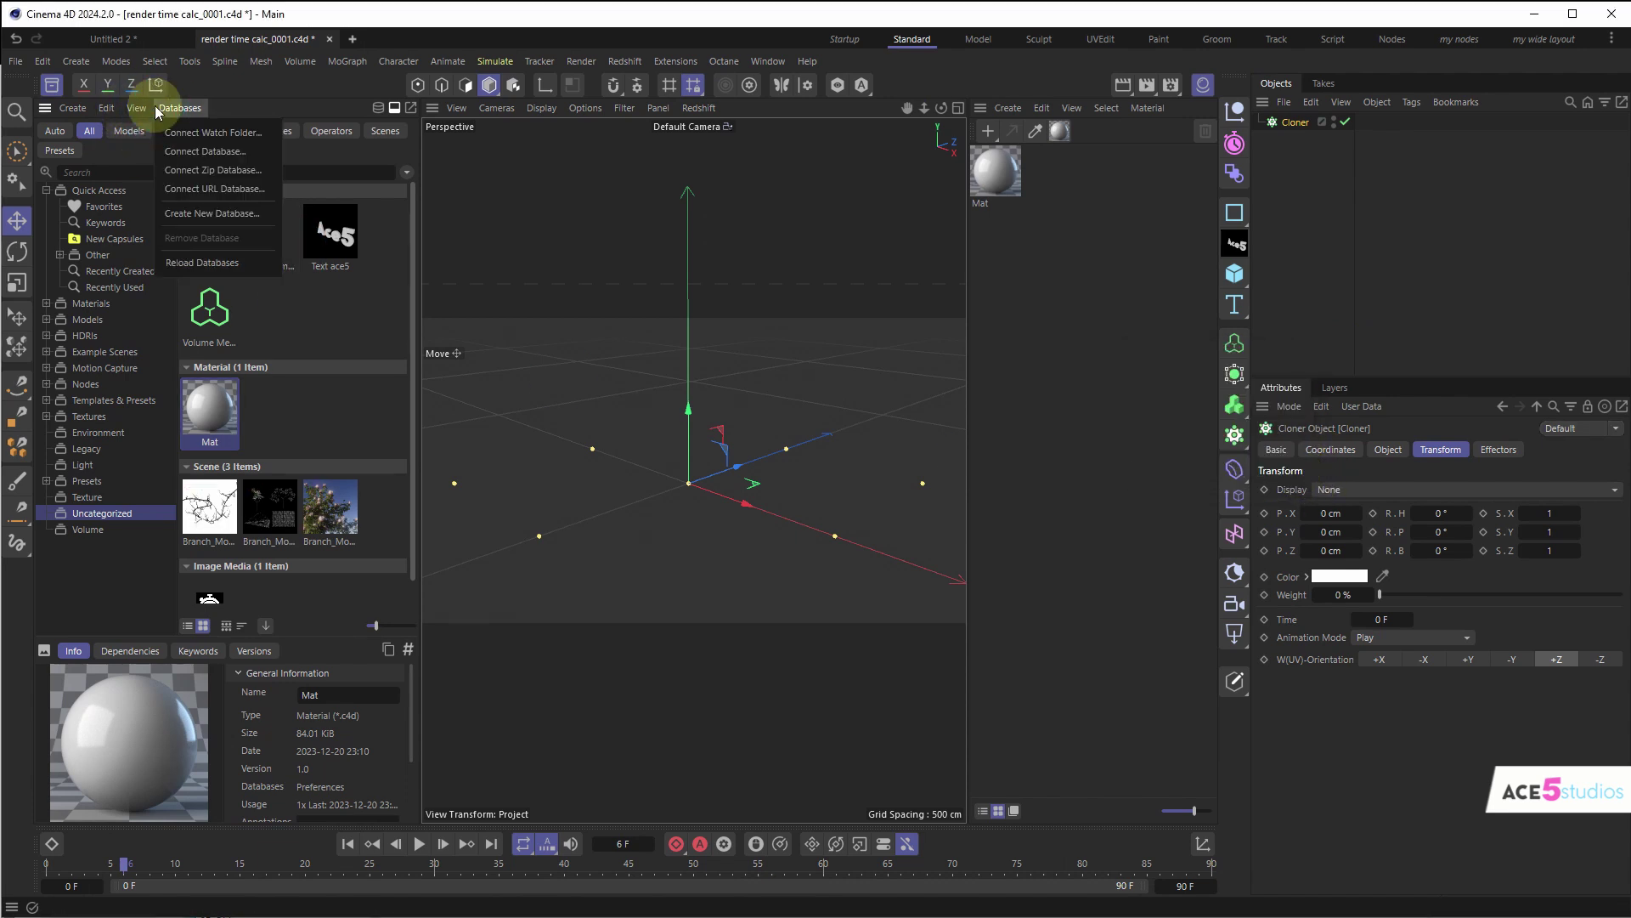
pyautogui.click(204, 150)
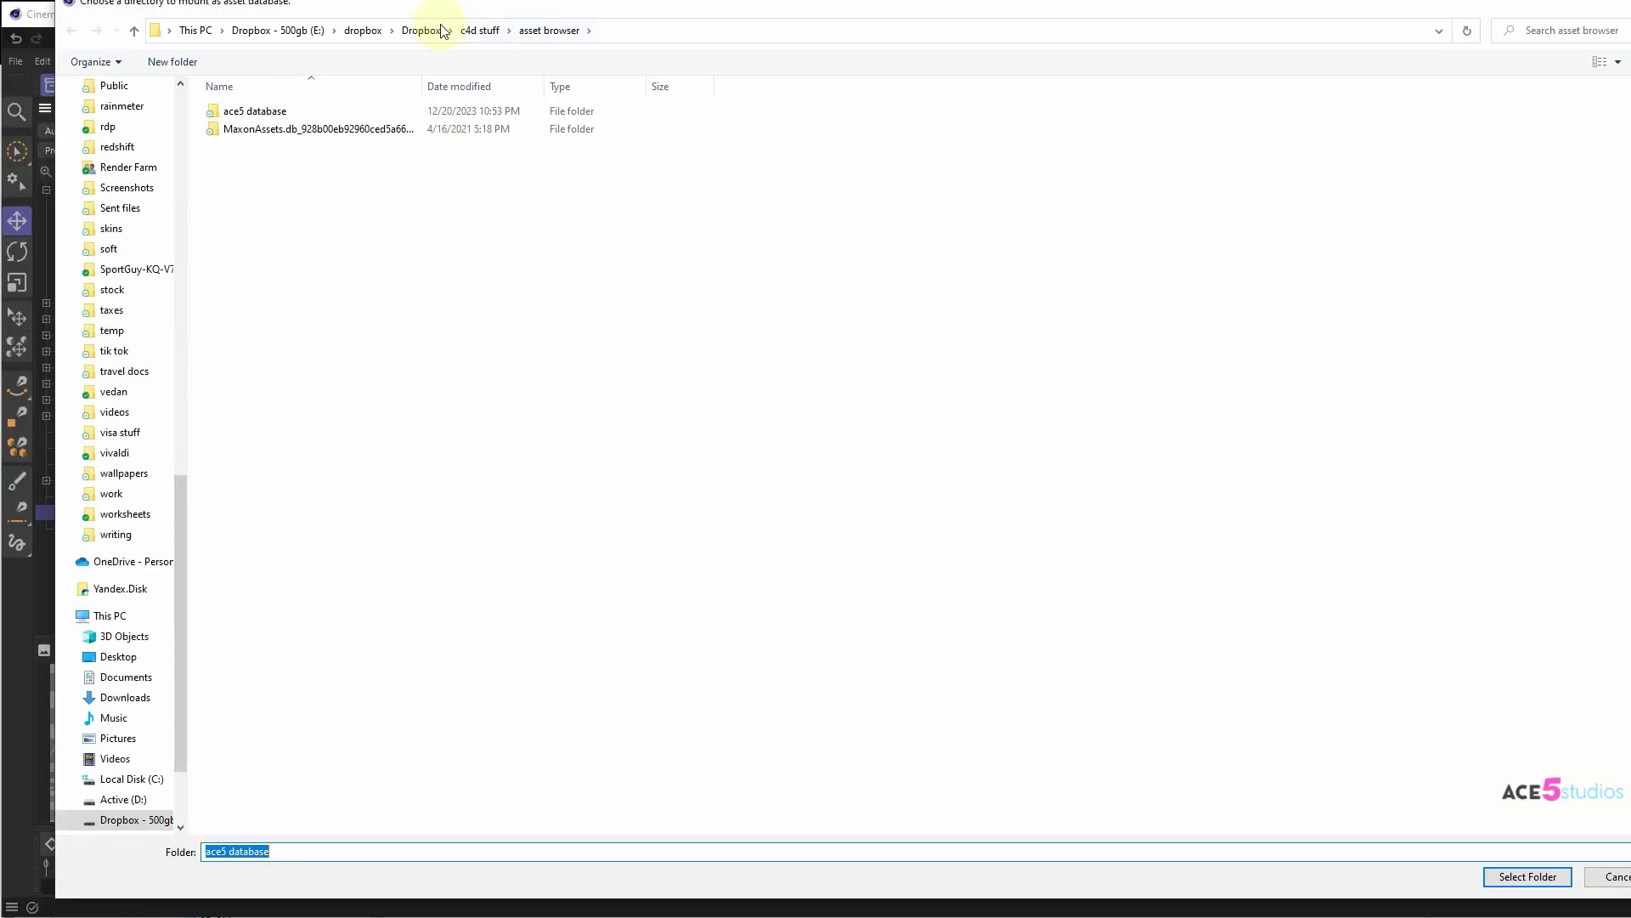
pyautogui.click(260, 113)
pyautogui.doubleClick(260, 113)
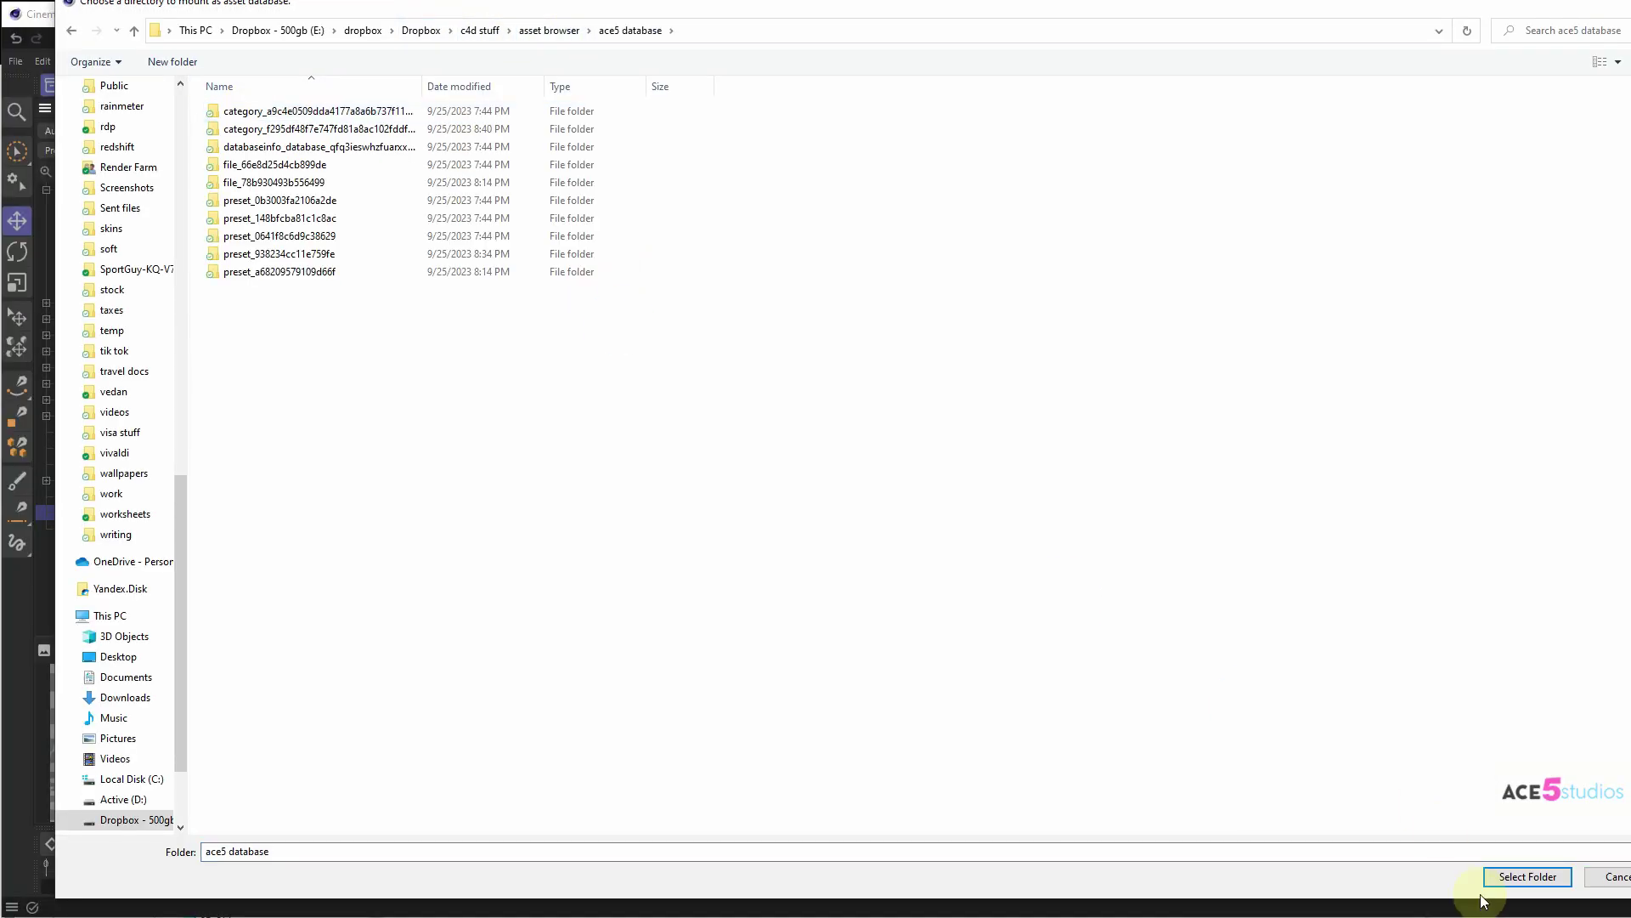
pyautogui.click(1521, 877)
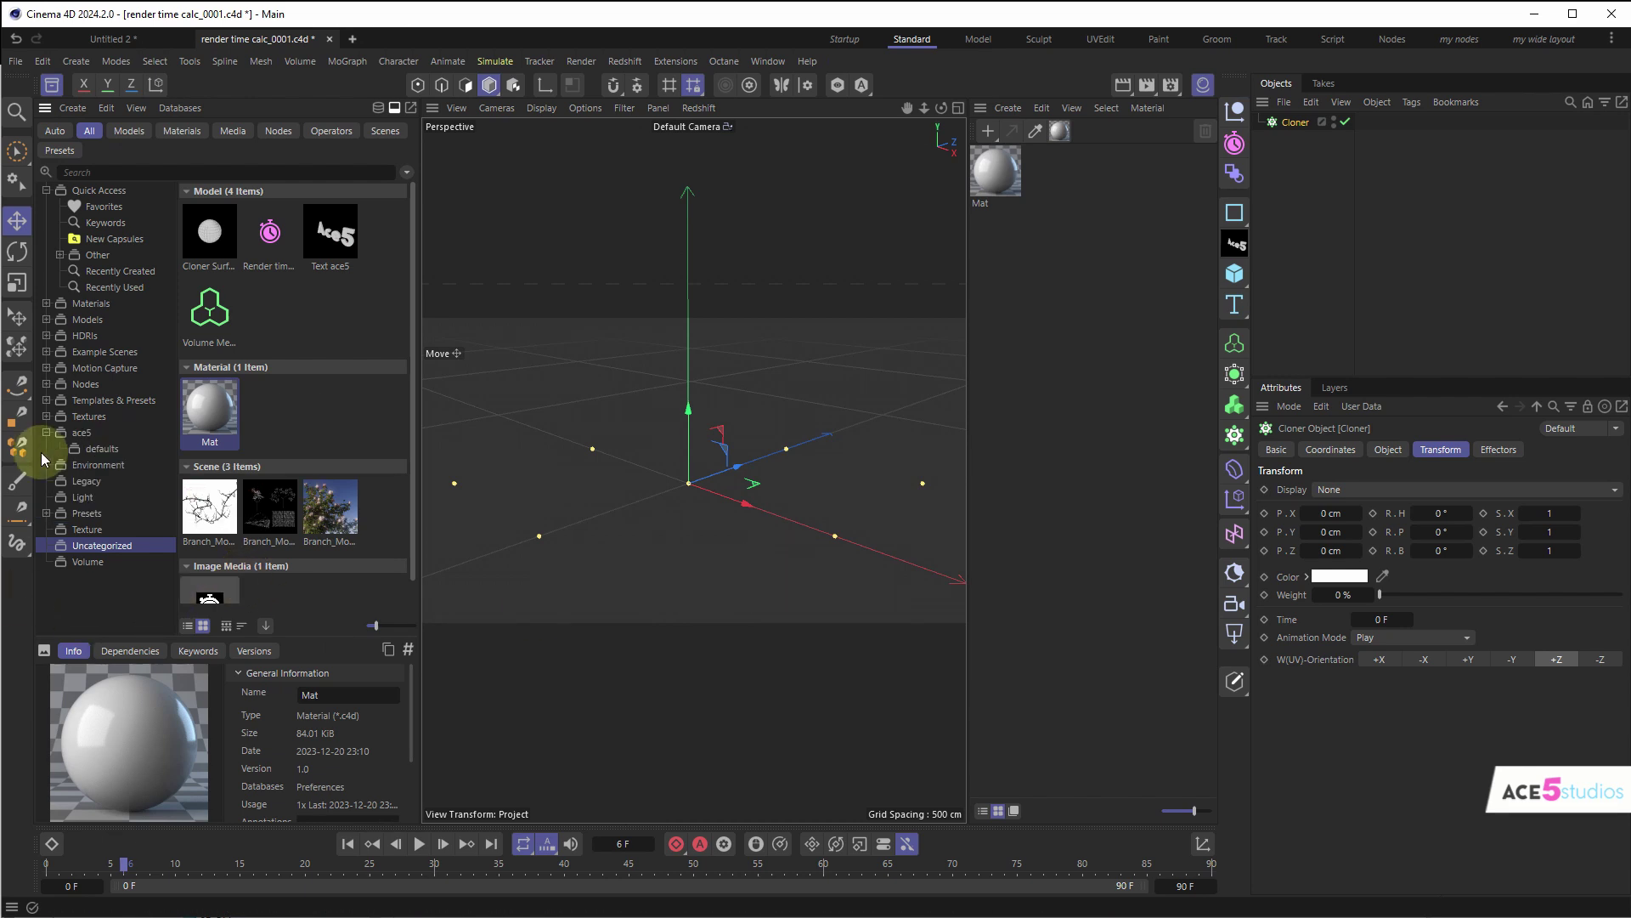
pyautogui.click(82, 433)
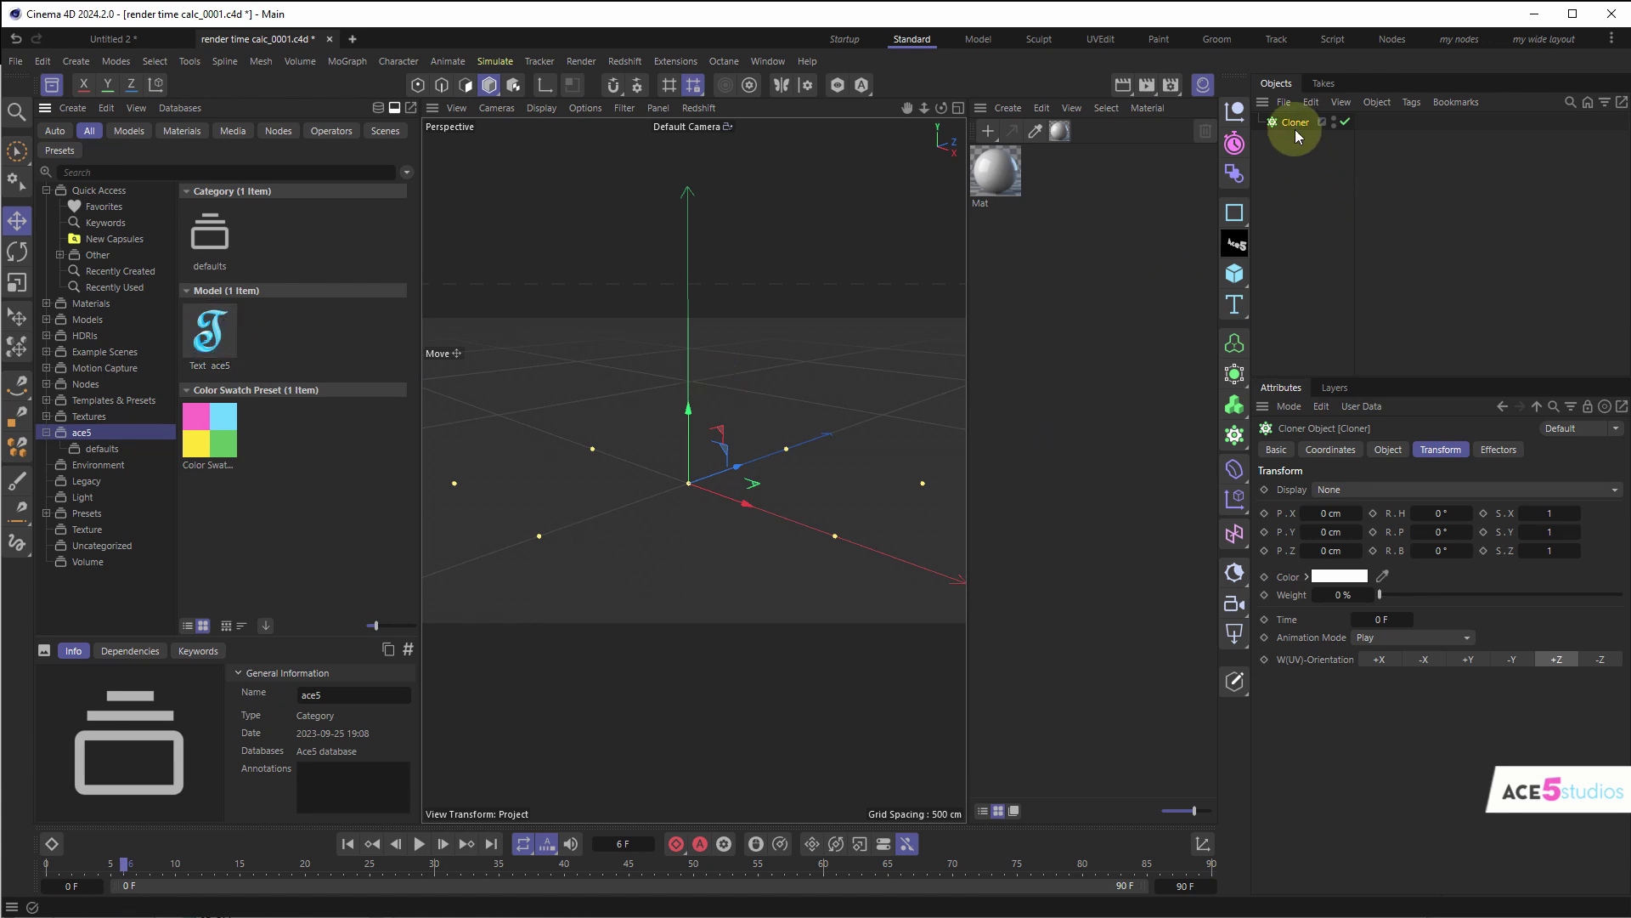
# - Target the Ace5 database for the Cloner preset, then close unsaved and check the Databases menu
pyautogui.click(1609, 428)
pyautogui.click(1589, 476)
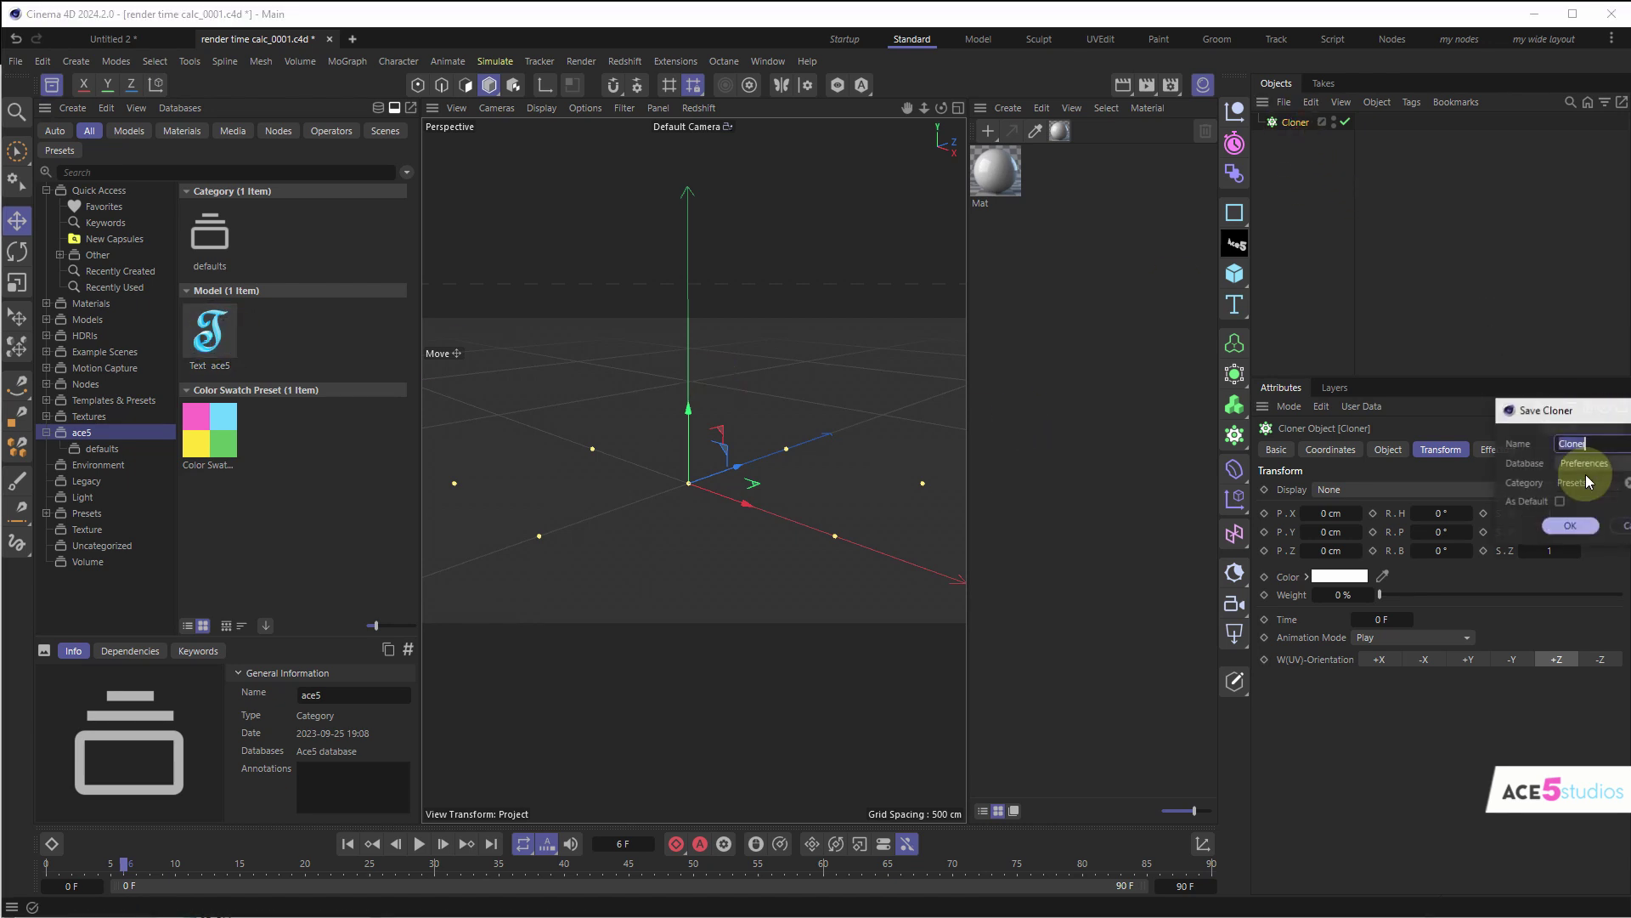
pyautogui.click(1595, 463)
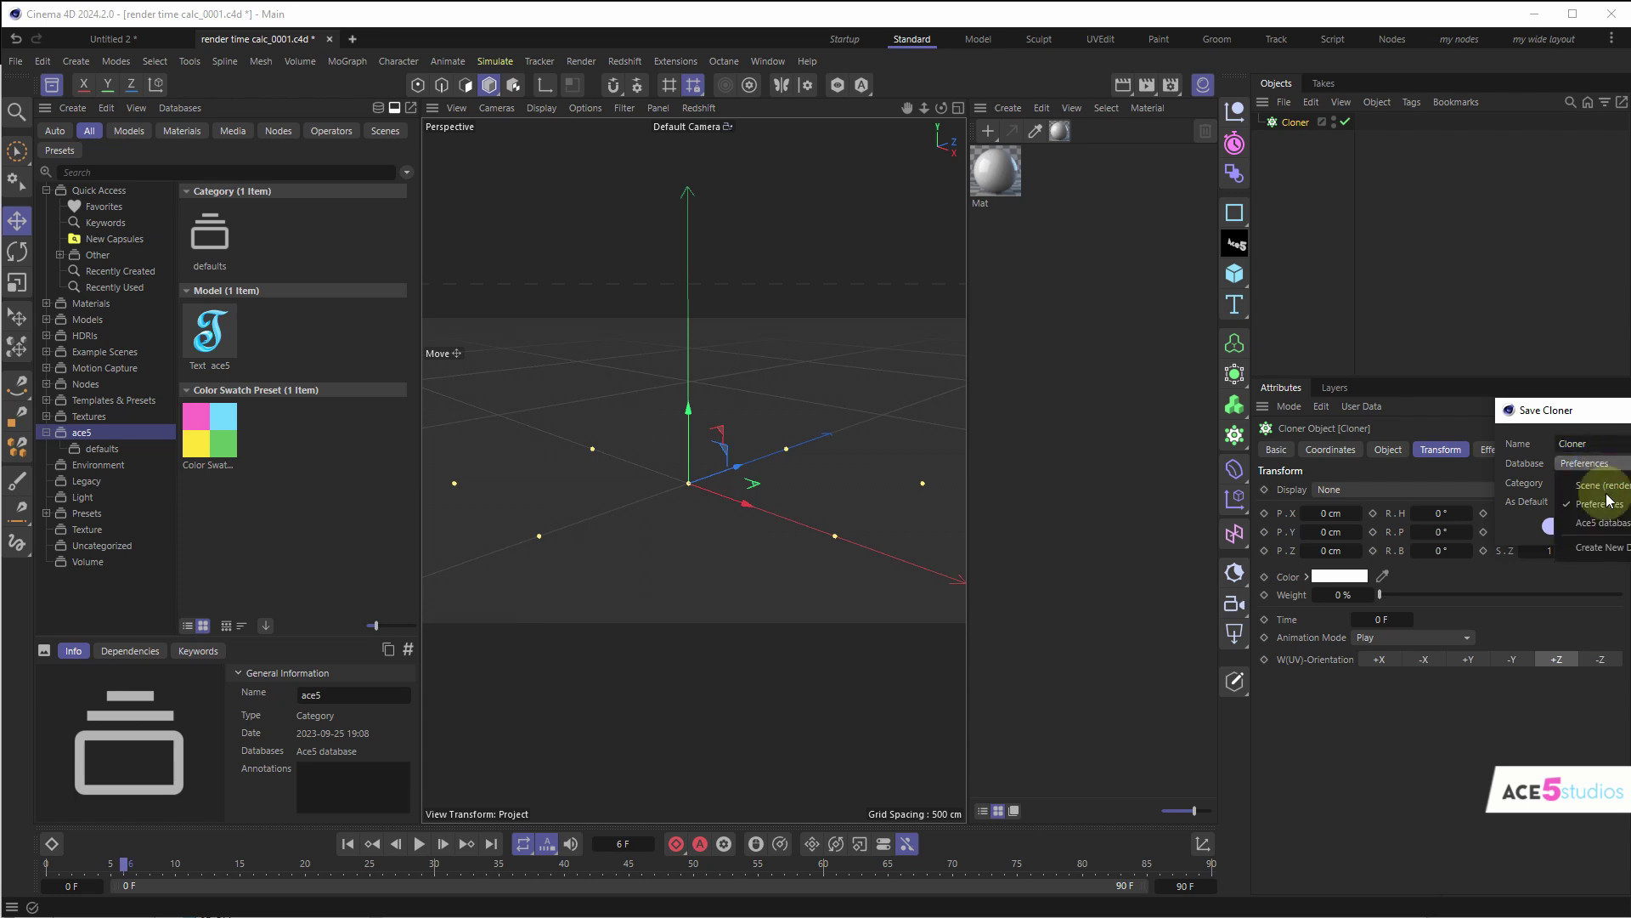
pyautogui.click(1602, 523)
pyautogui.moveTo(1571, 409); pyautogui.dragTo(1360, 392)
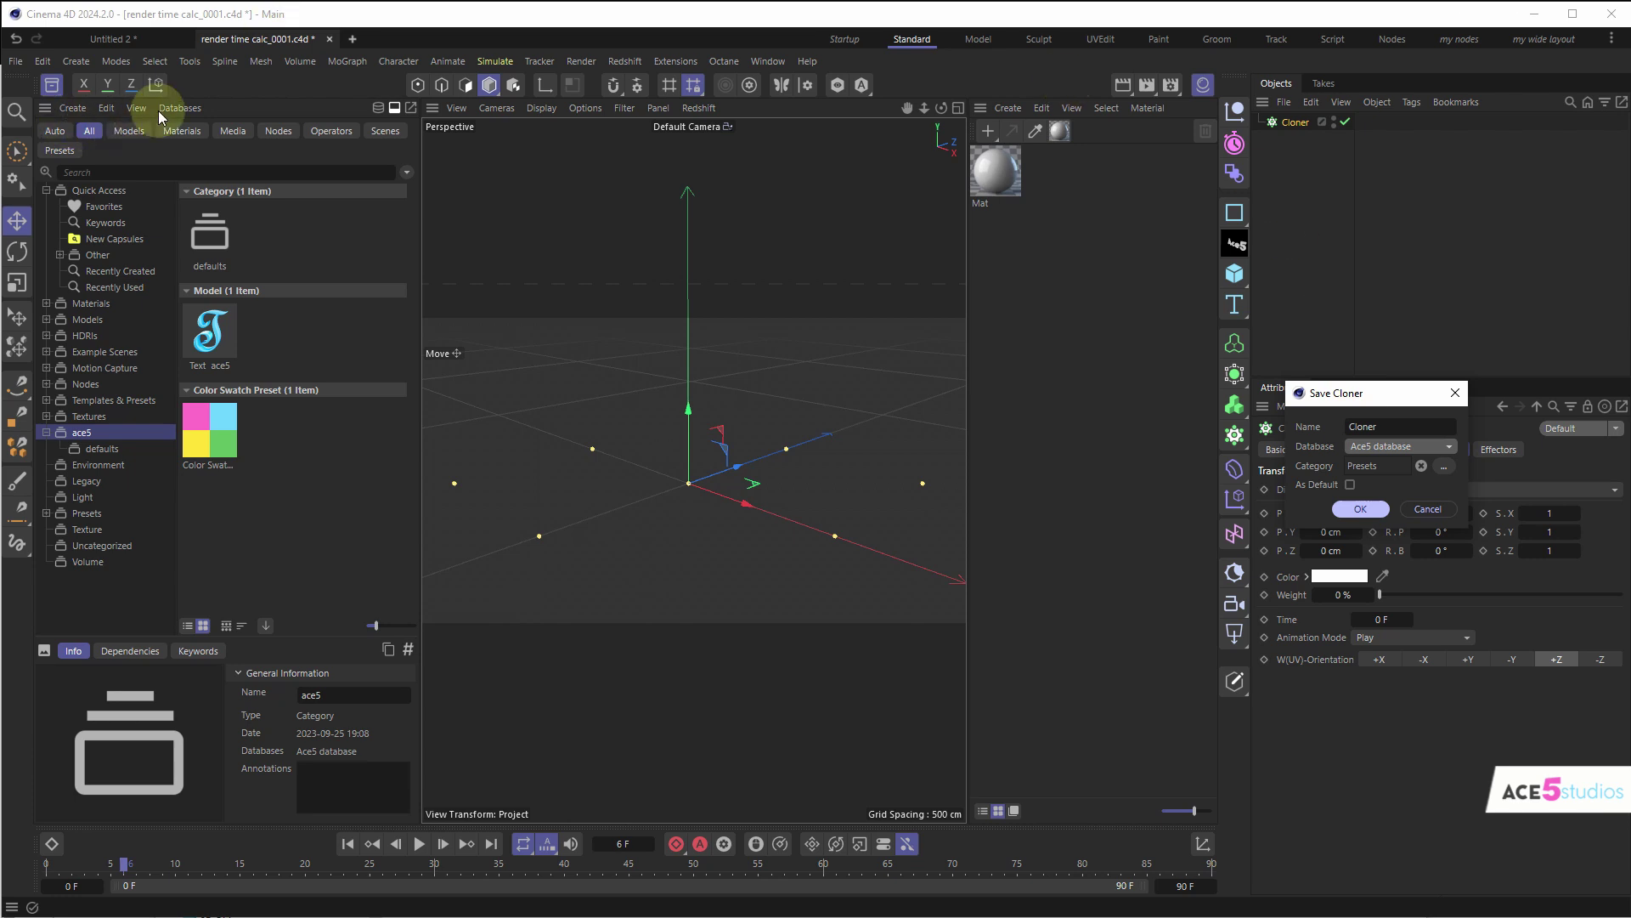
pyautogui.click(1456, 393)
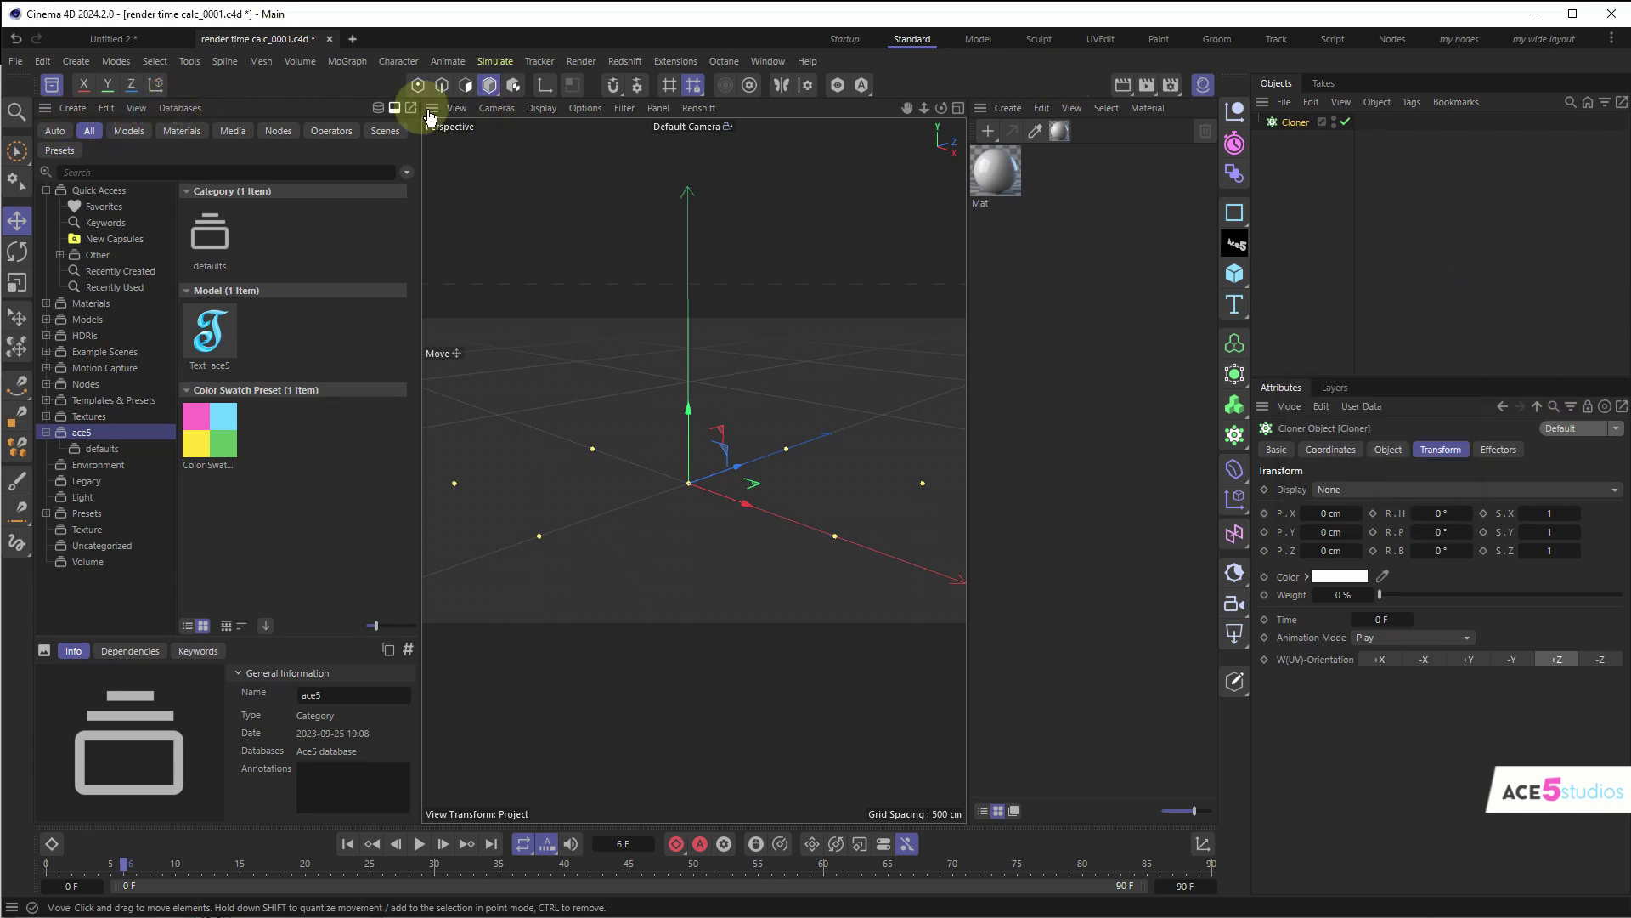
pyautogui.click(176, 107)
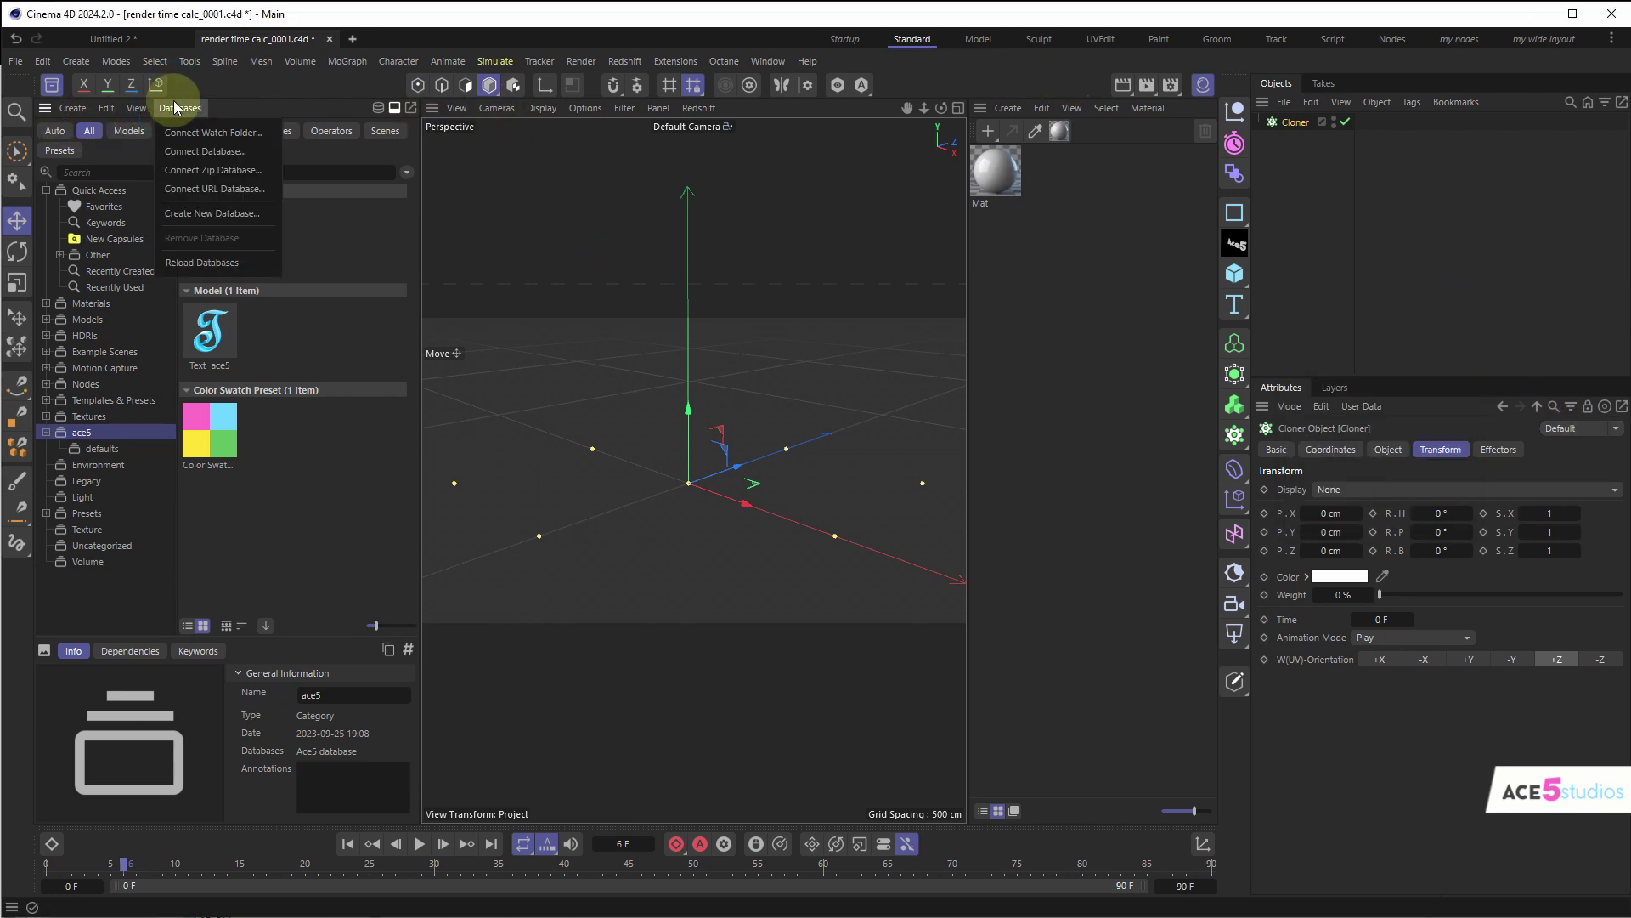
pyautogui.click(237, 97)
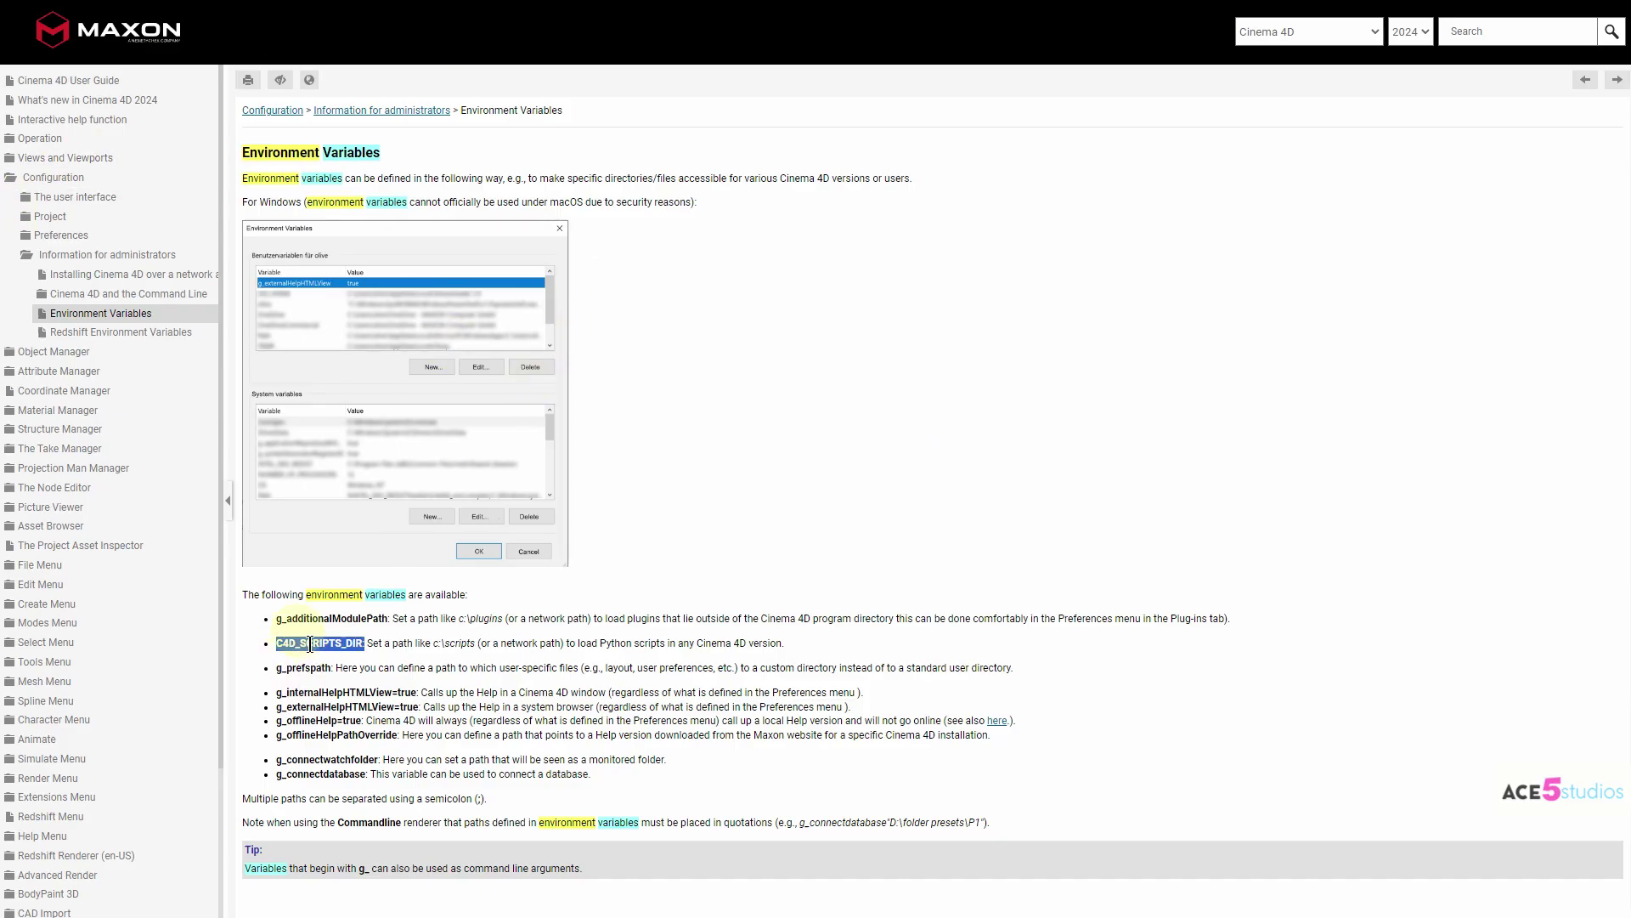
pyautogui.click(285, 644)
pyautogui.moveTo(275, 645); pyautogui.dragTo(351, 646)
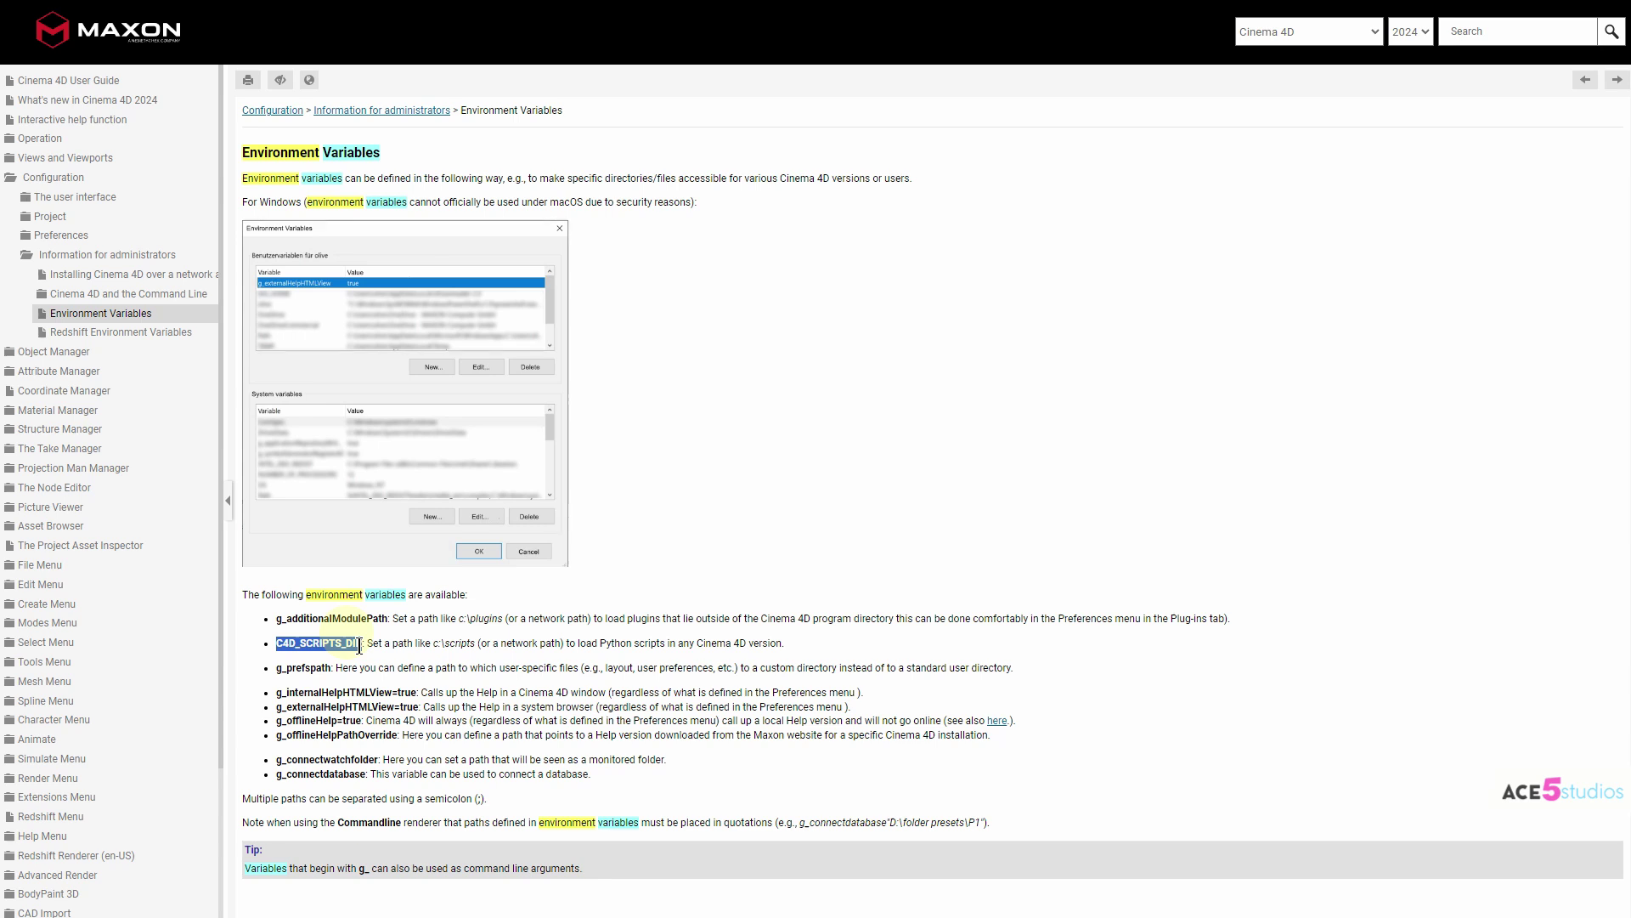
pyautogui.moveTo(360, 646); pyautogui.dragTo(363, 646)
pyautogui.moveTo(365, 775); pyautogui.dragTo(320, 774)
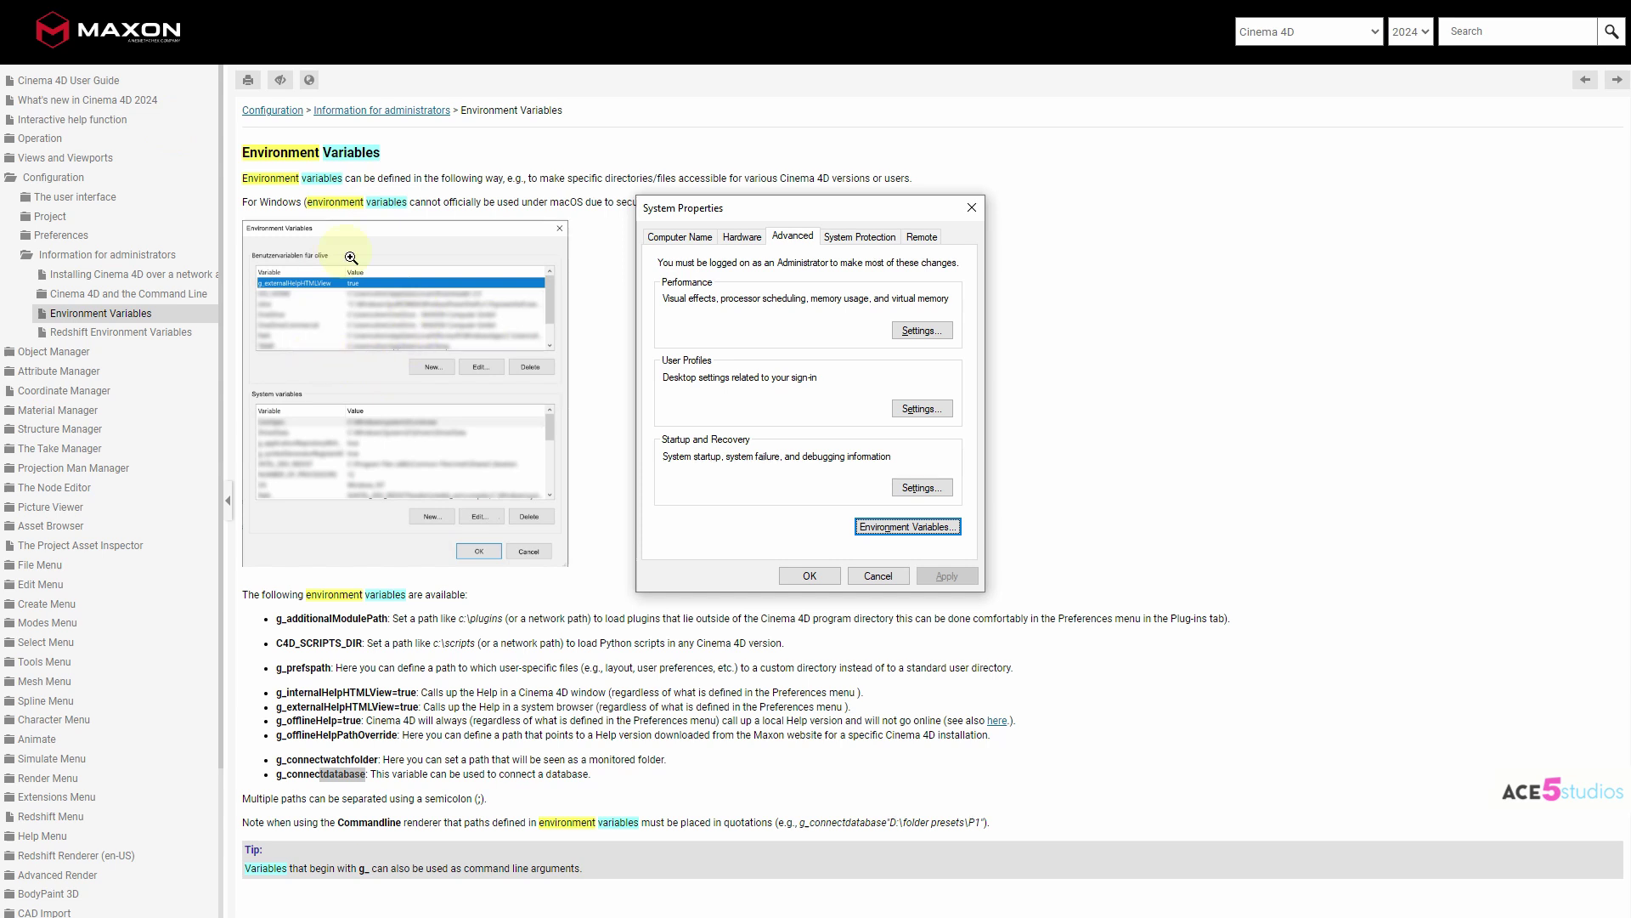
pyautogui.click(971, 207)
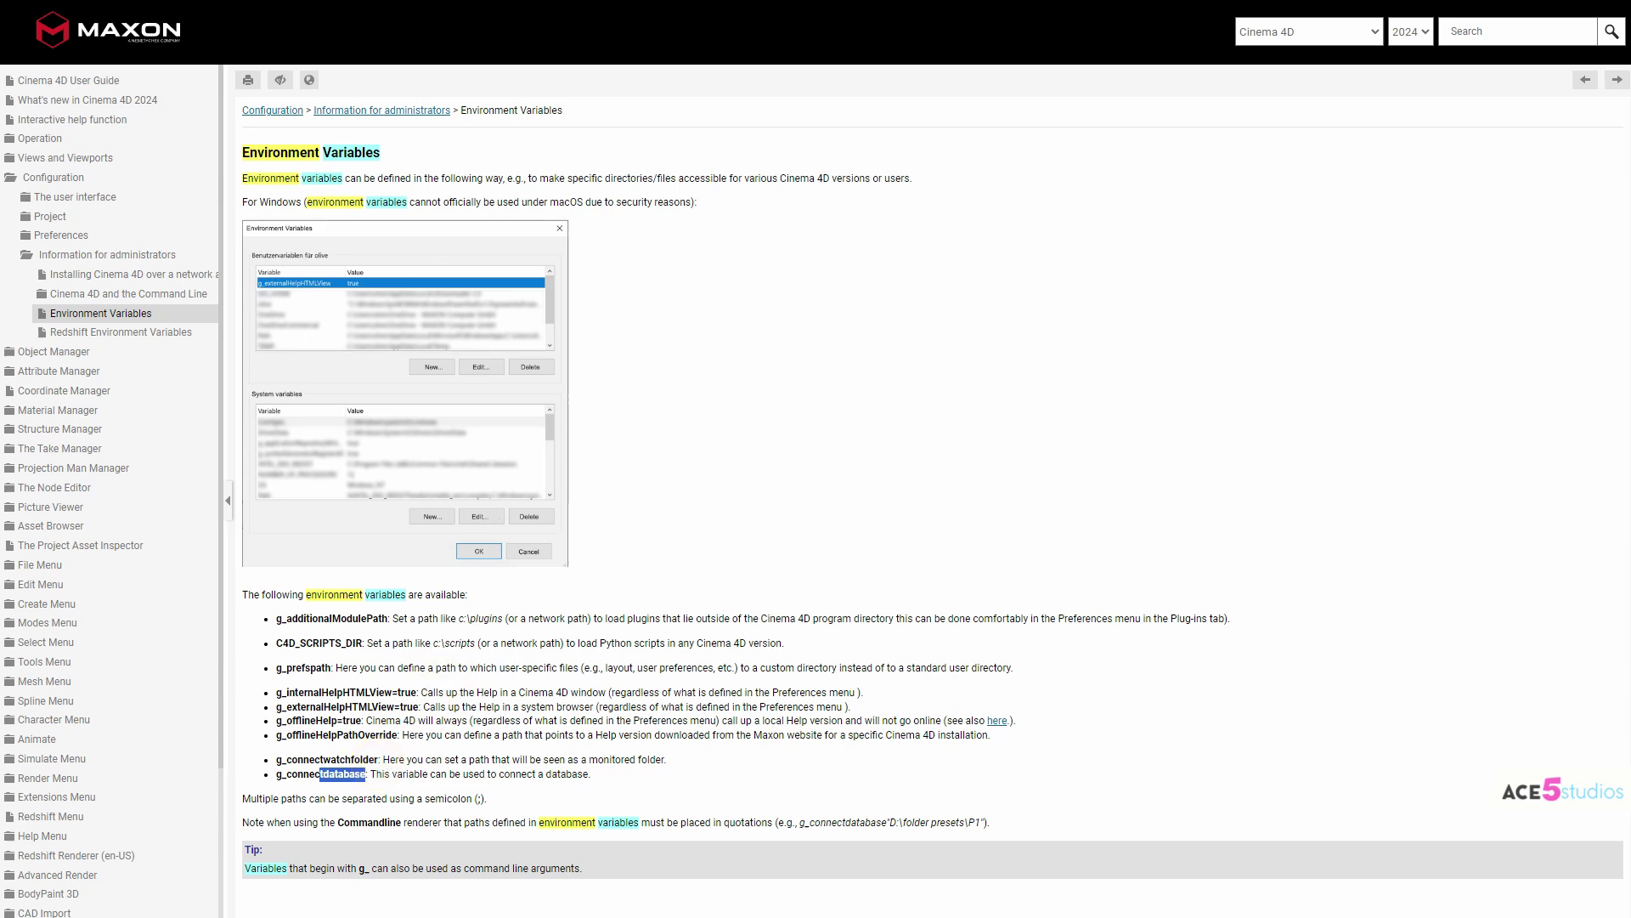
# - Add a Bend deformer from the Bend keep preset in ace5 > defaults
pyautogui.hotkey('alt', 'Tab')
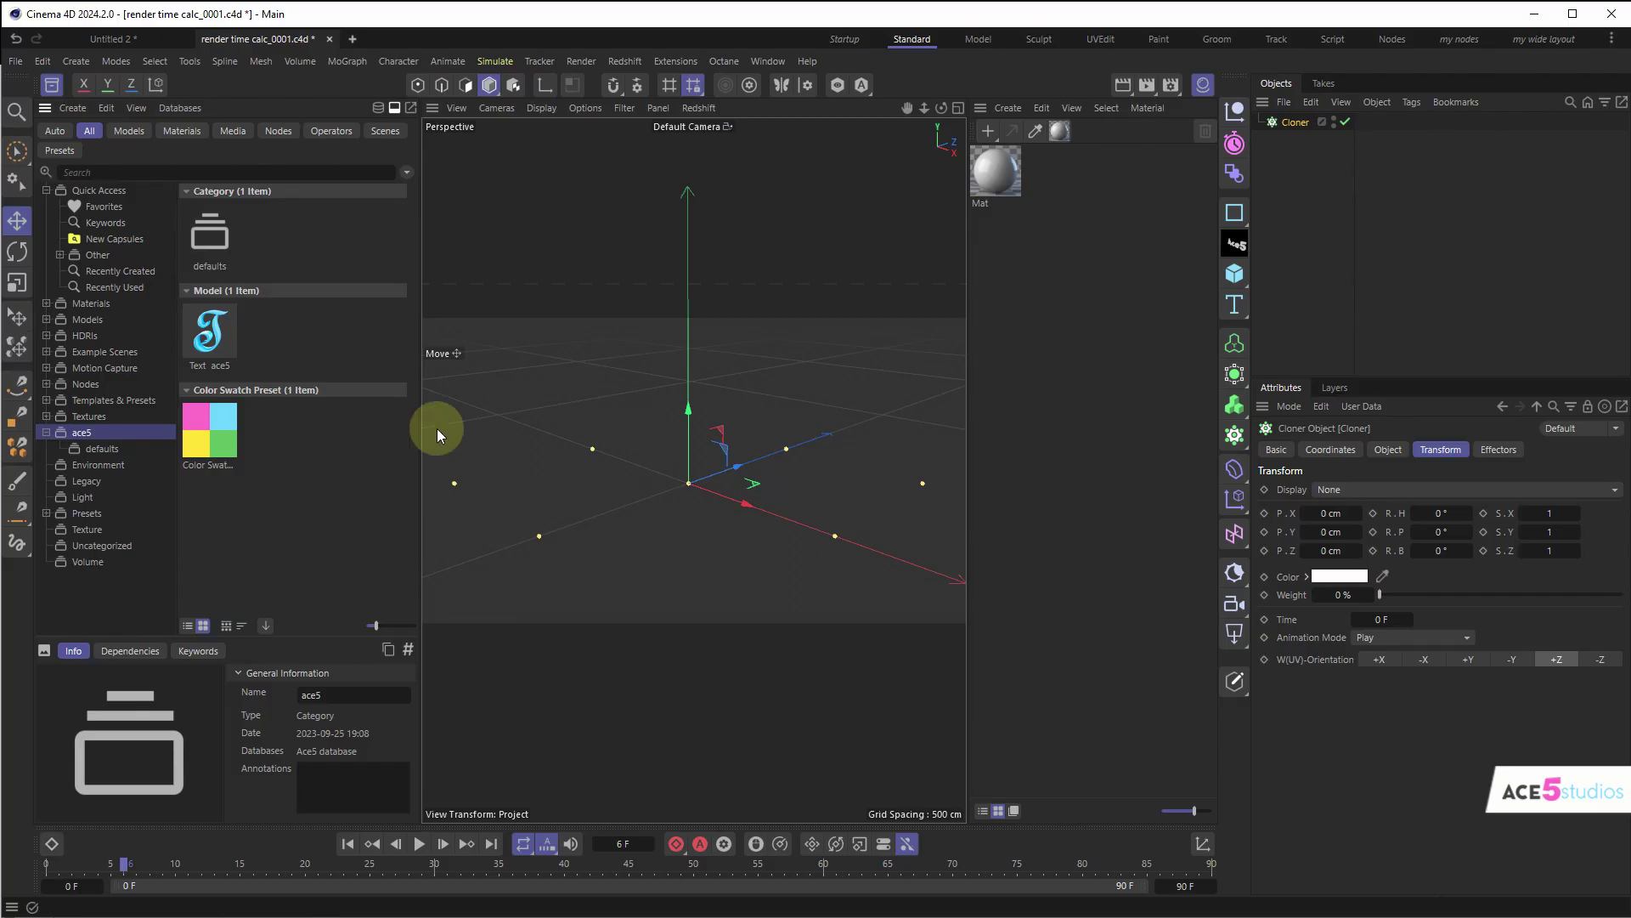
pyautogui.click(95, 448)
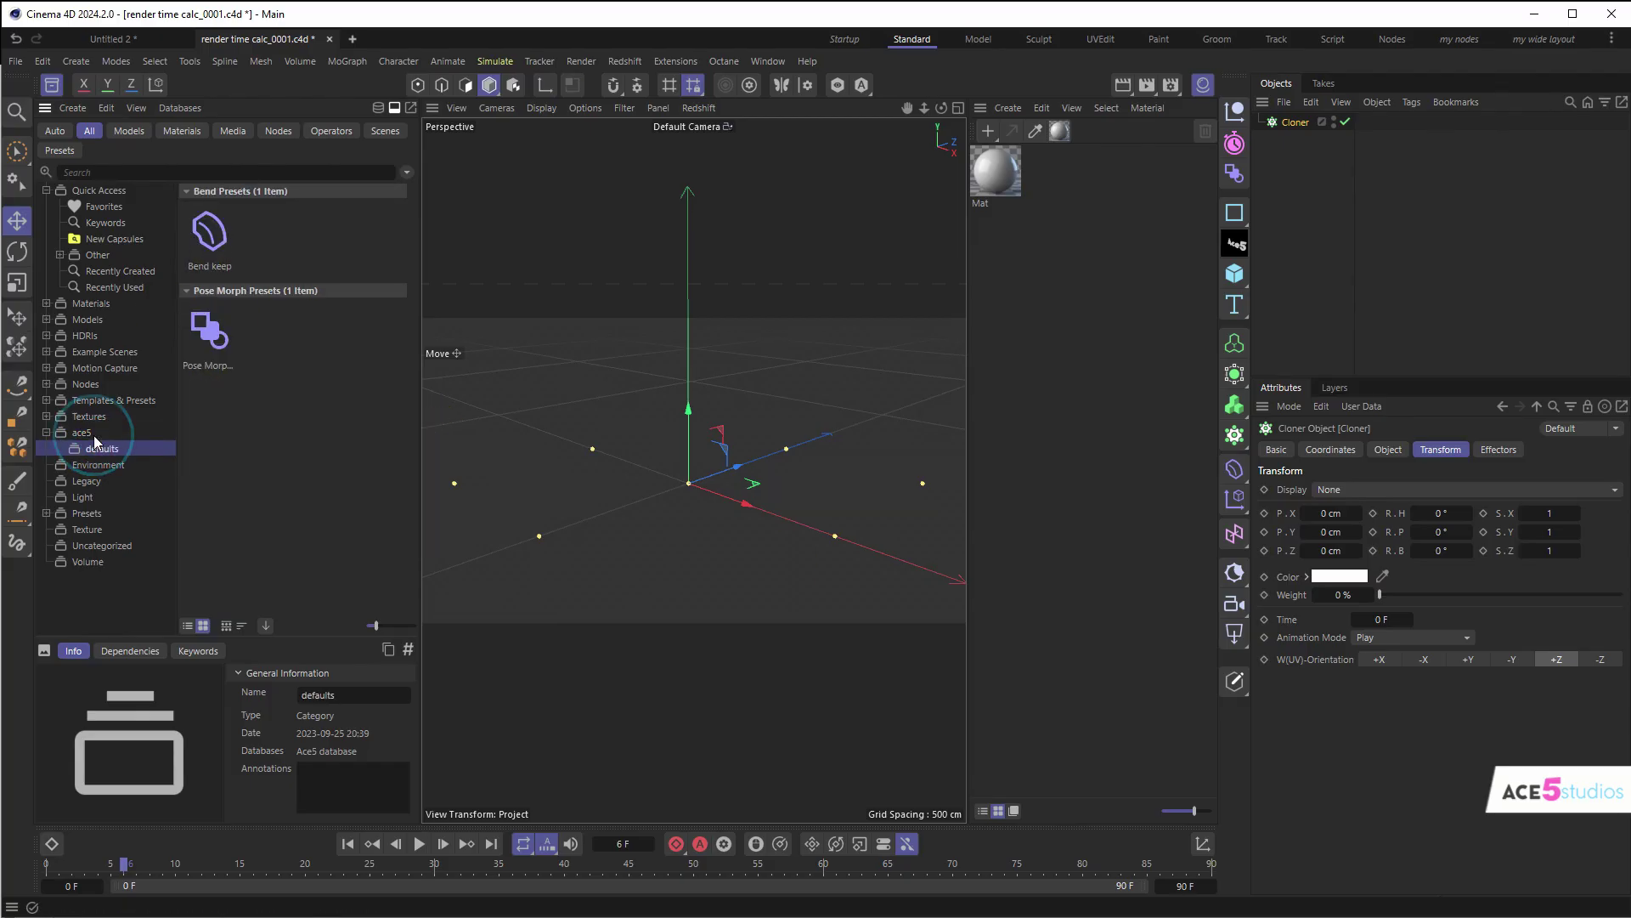
pyautogui.click(208, 242)
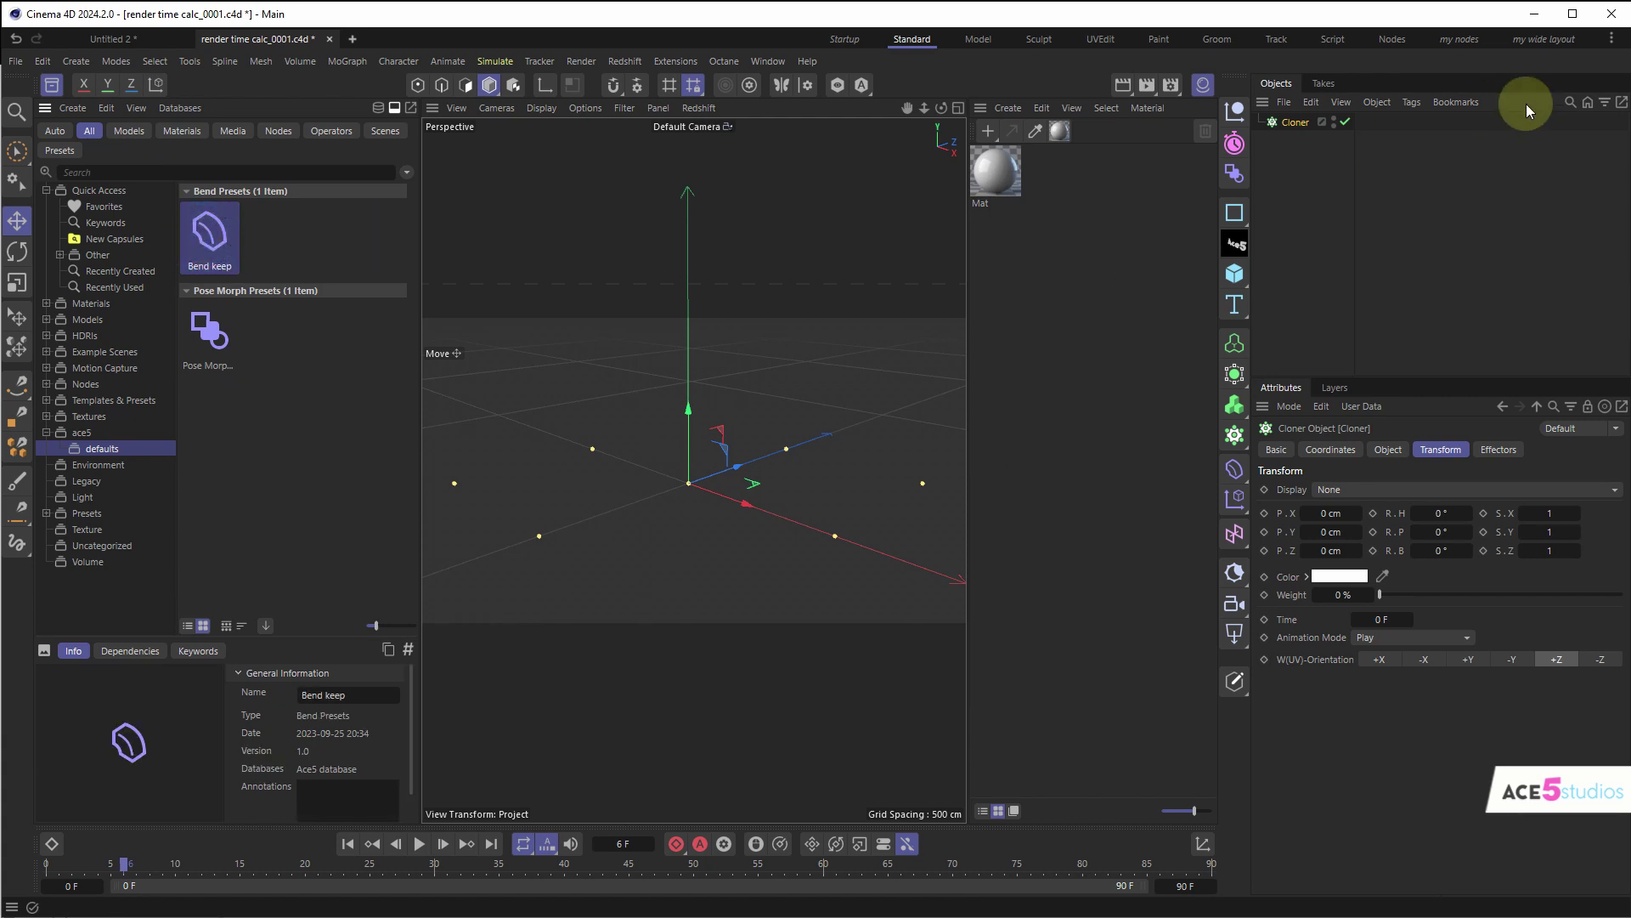
pyautogui.click(199, 242)
pyautogui.doubleClick(199, 241)
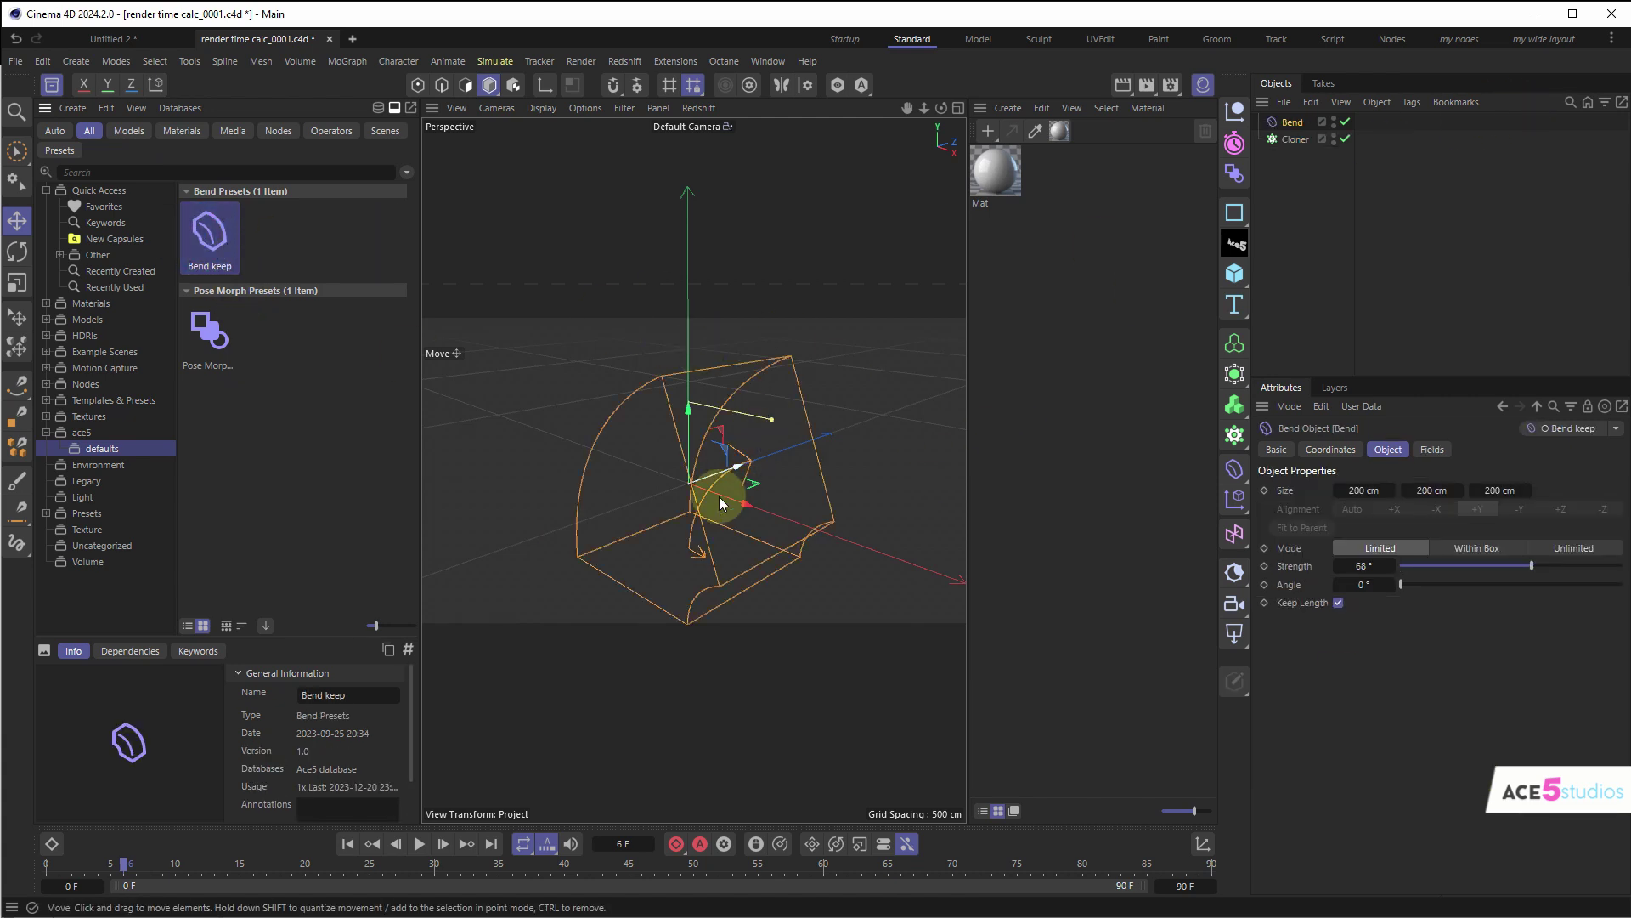
pyautogui.keyDown('alt'); pyautogui.moveTo(676, 513); pyautogui.dragTo(780, 476); pyautogui.keyUp('alt')
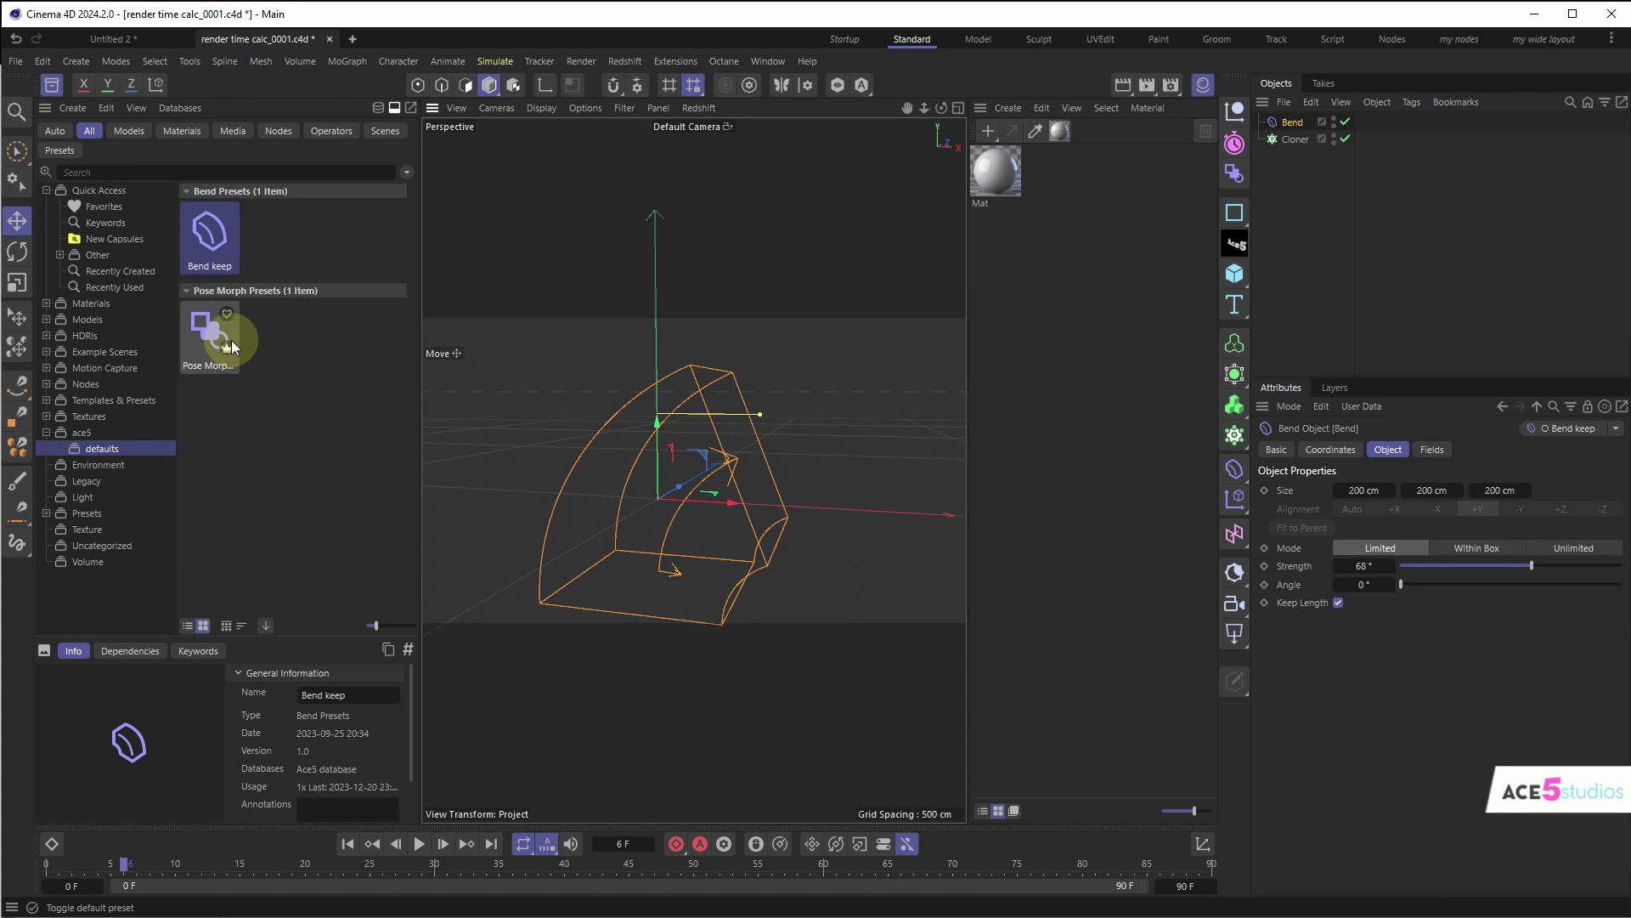
# - Set Bend keep and the Pose Morph preset as the default presets
pyautogui.click(225, 249)
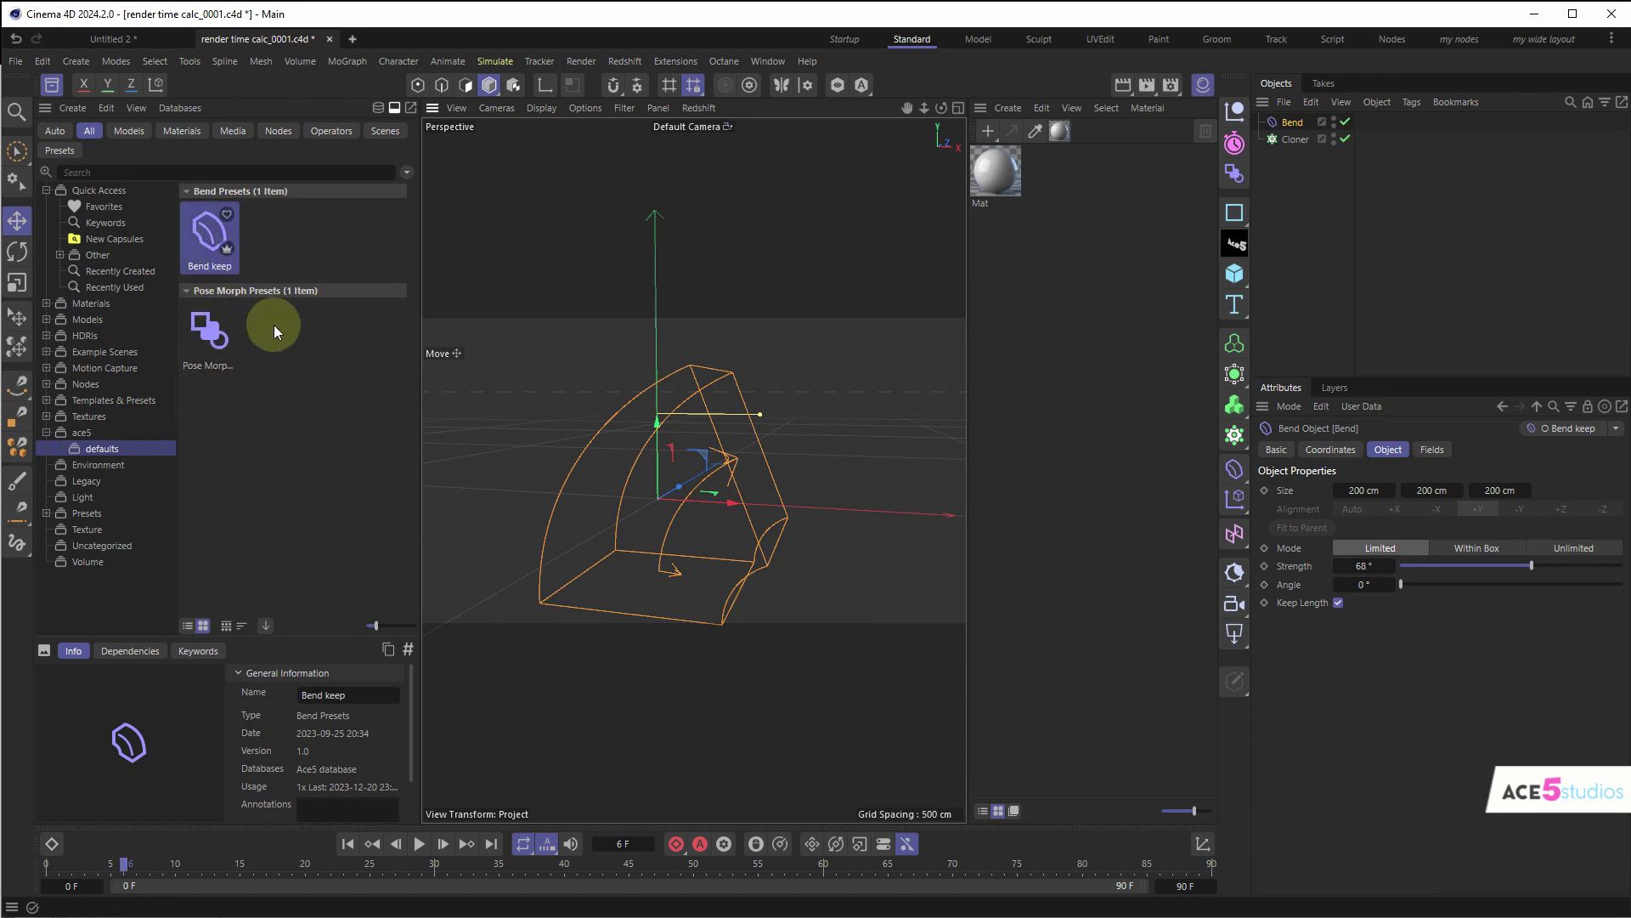
pyautogui.moveTo(231, 252)
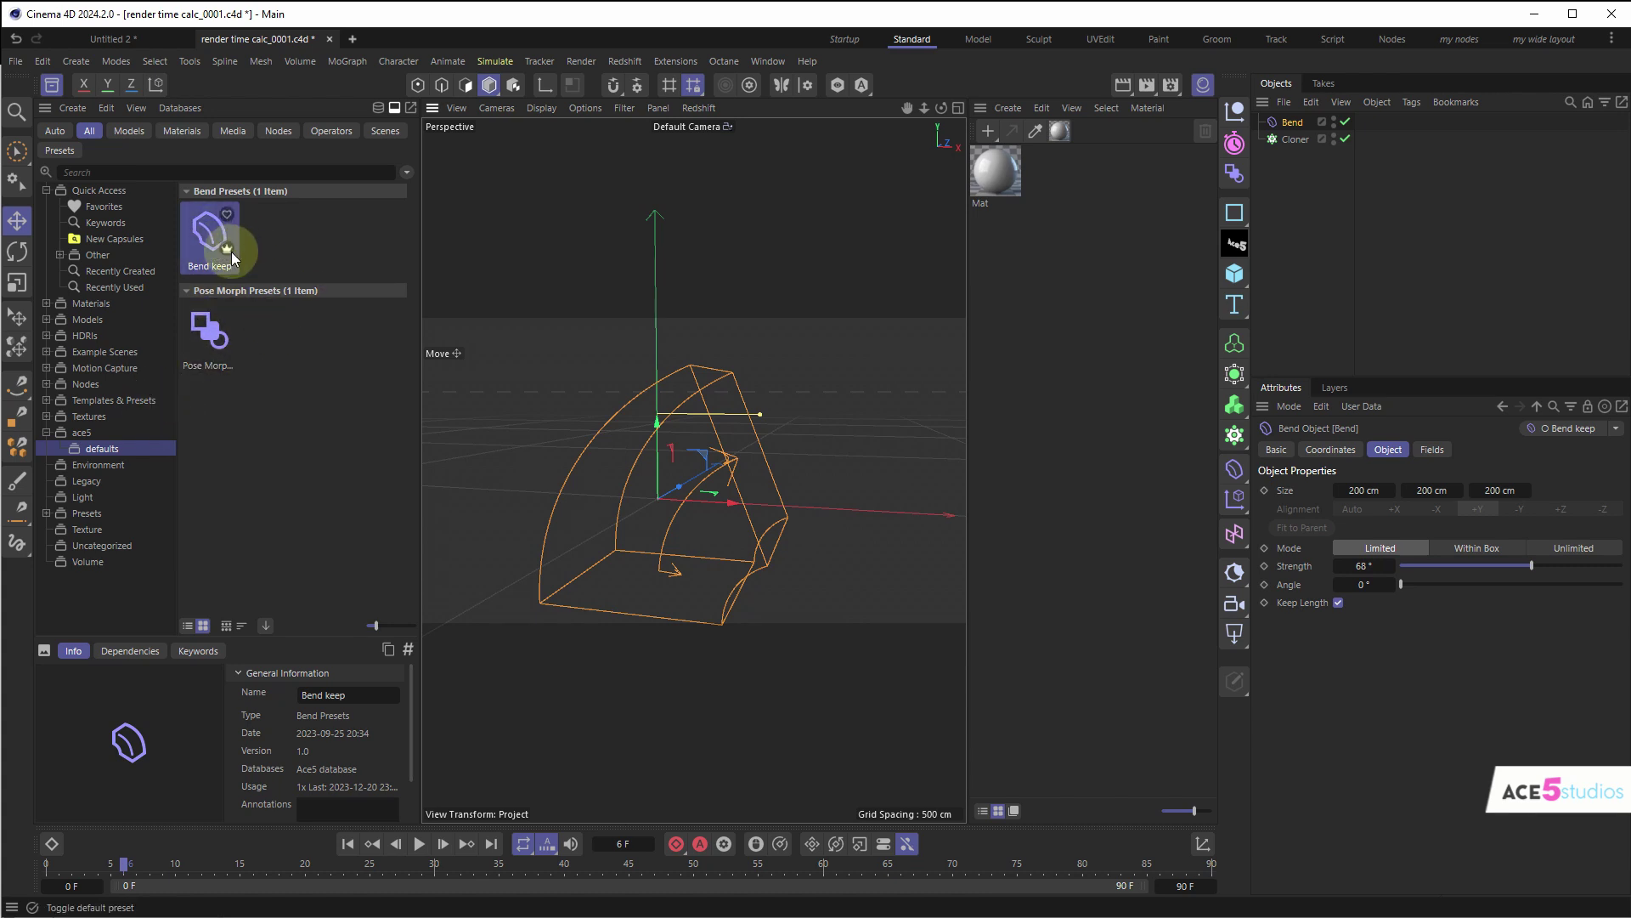
pyautogui.click(211, 331)
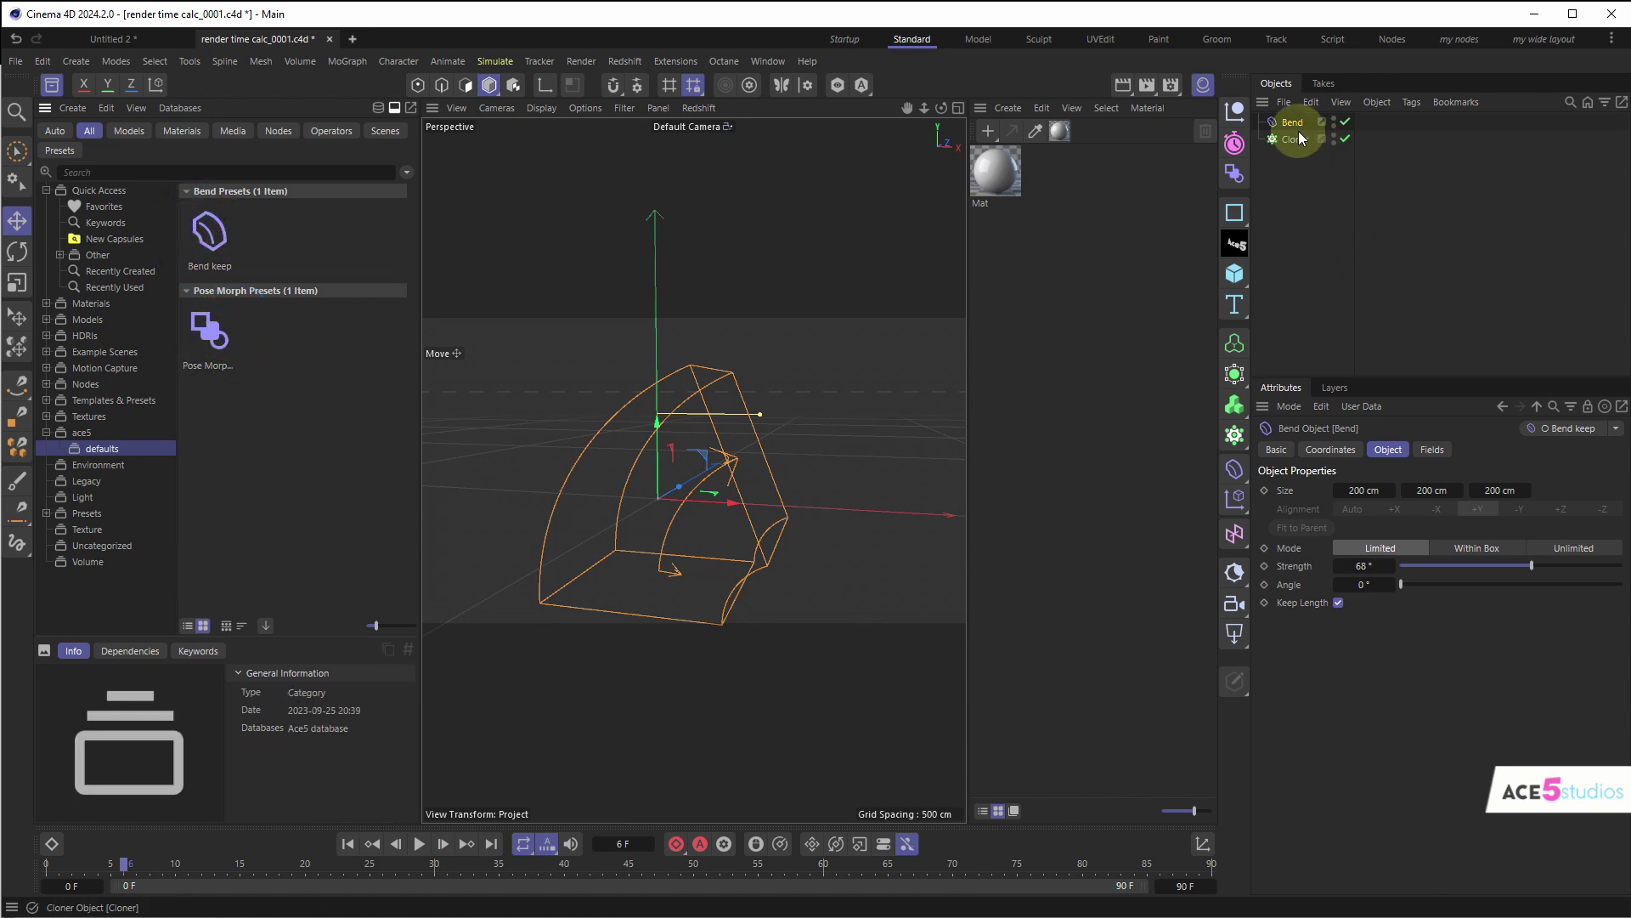
# - Delete the Bend deformer, then add a fresh Bend from the toolbar and delete it too
pyautogui.press('Delete')
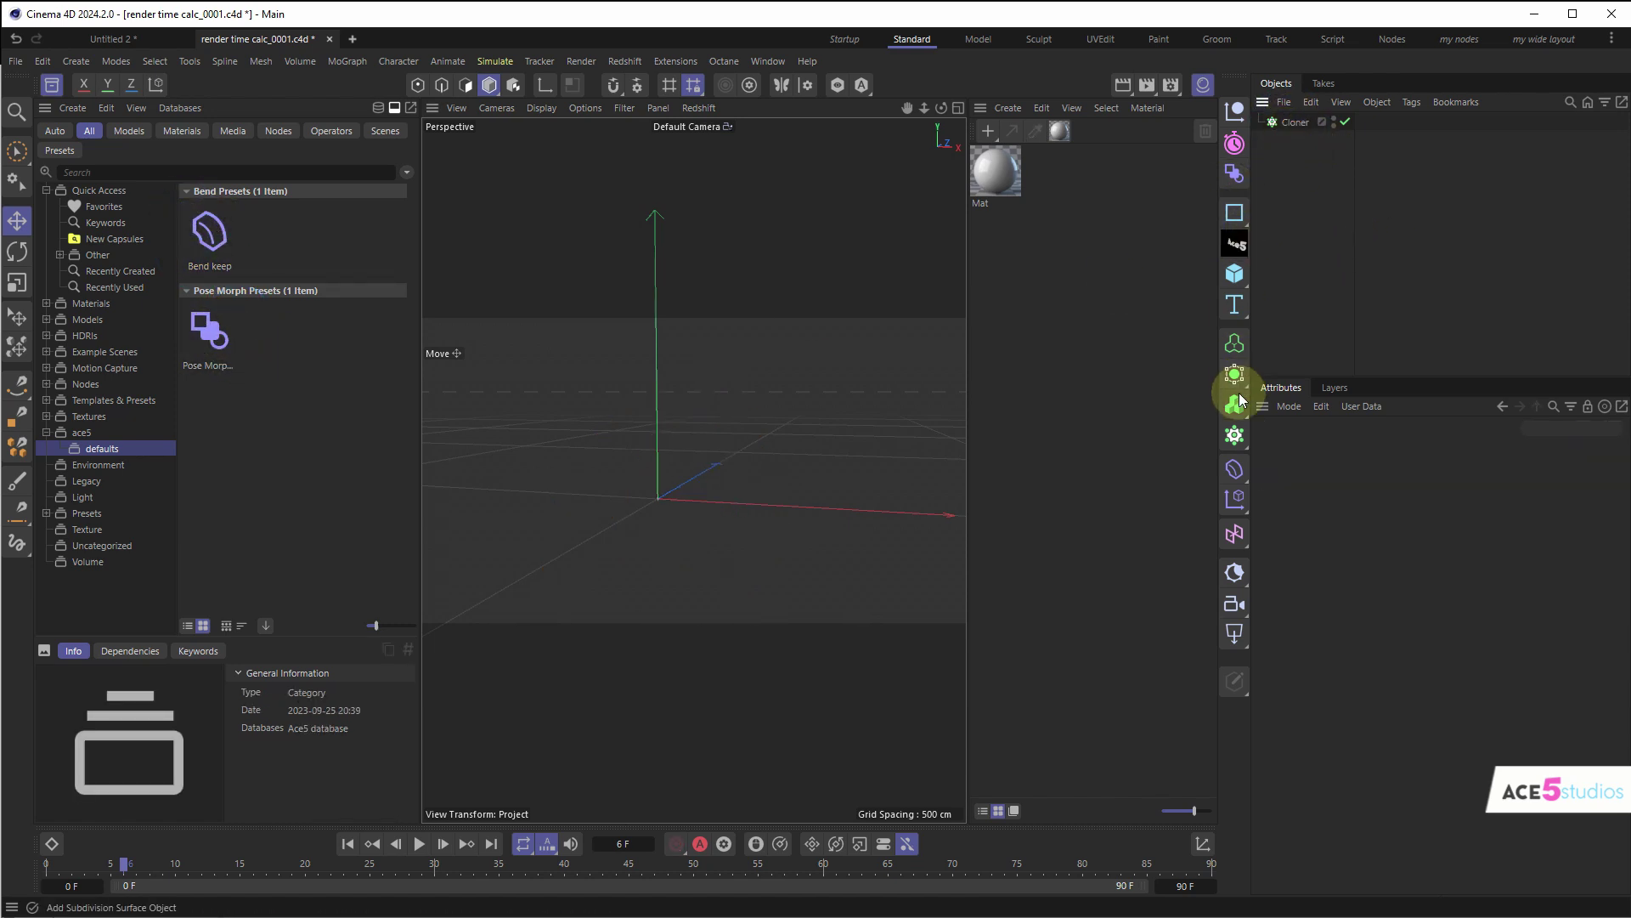
pyautogui.click(1235, 469)
pyautogui.click(1292, 122)
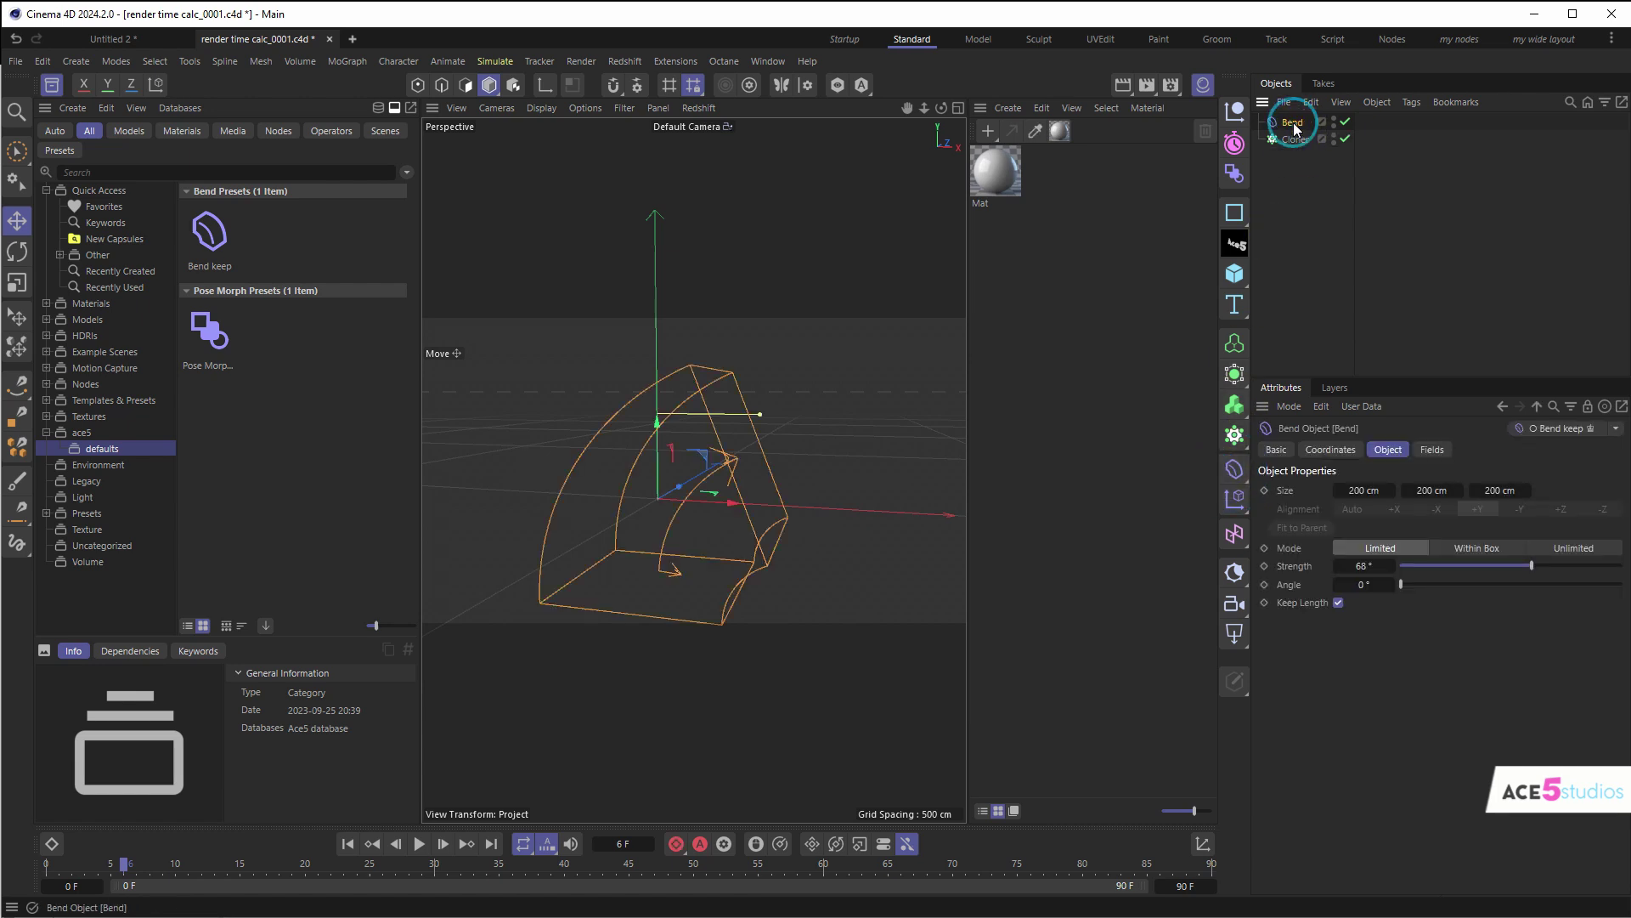
pyautogui.press('Delete')
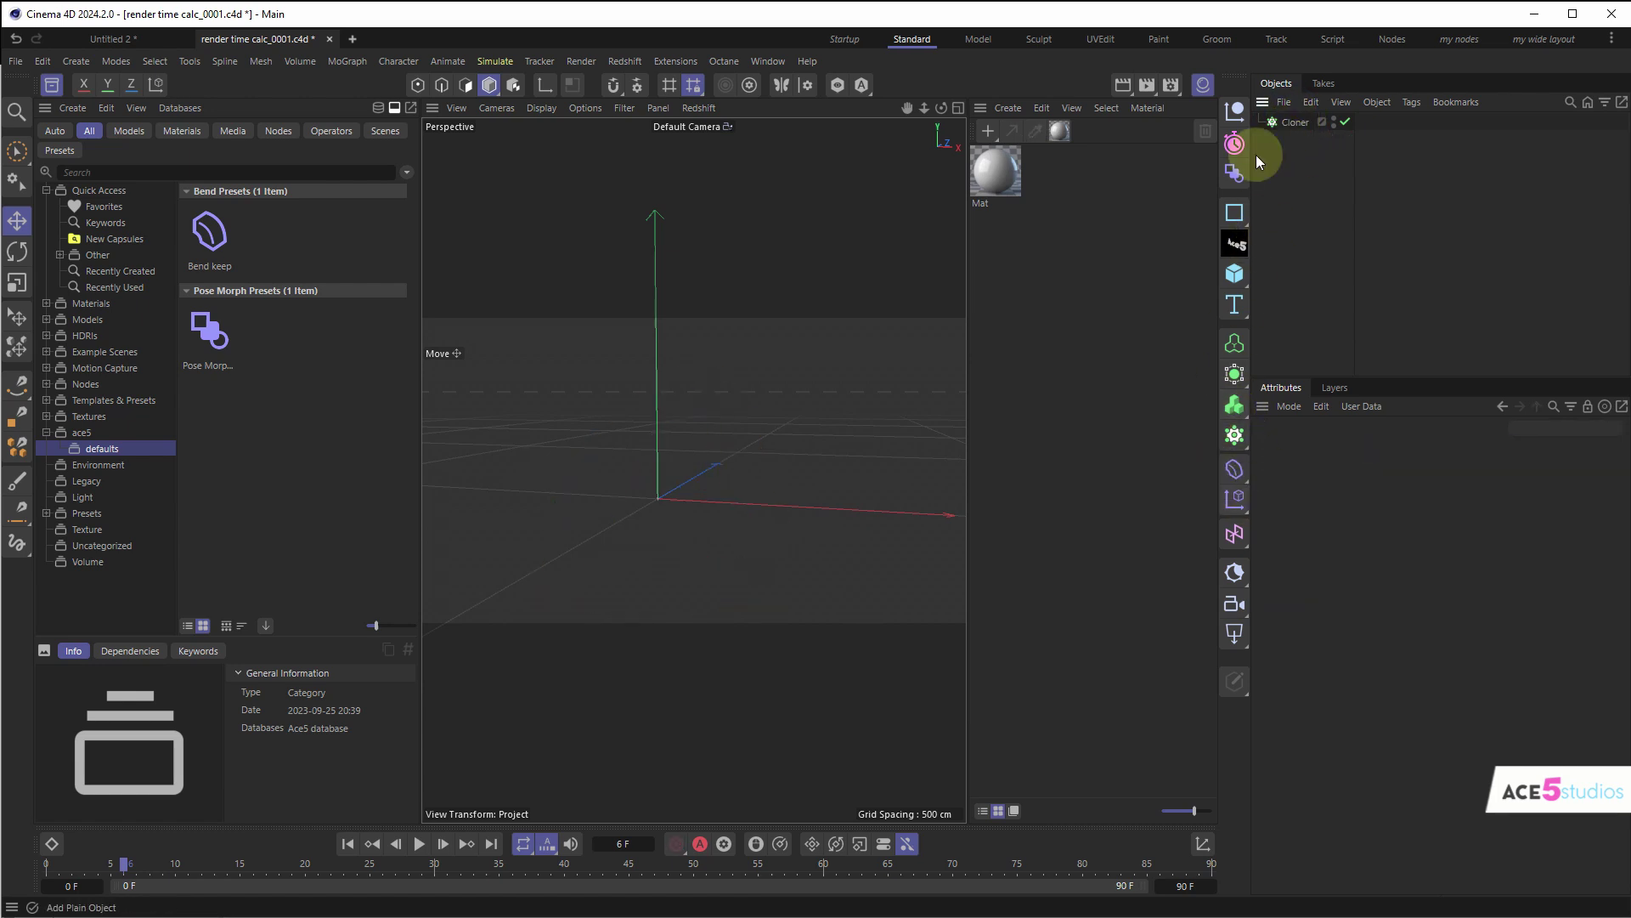
# - Add a Sphere, make it editable with C, and give it a Pose Morph tag
pyautogui.moveTo(1234, 214); pyautogui.dragTo(1318, 153)
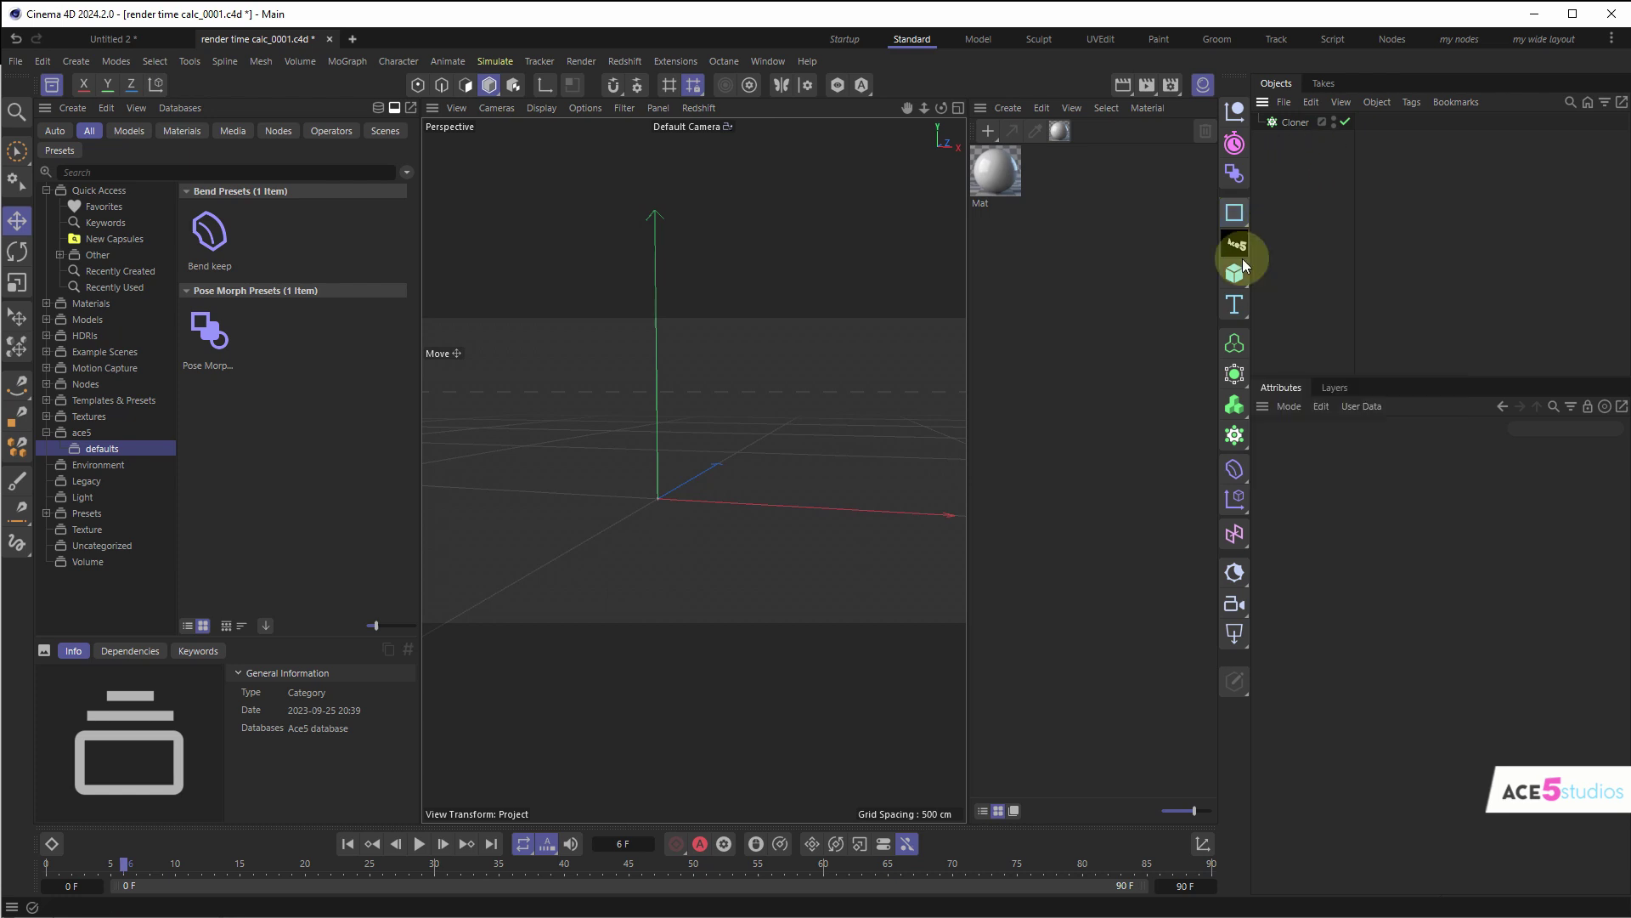
pyautogui.moveTo(1234, 273); pyautogui.dragTo(1395, 364)
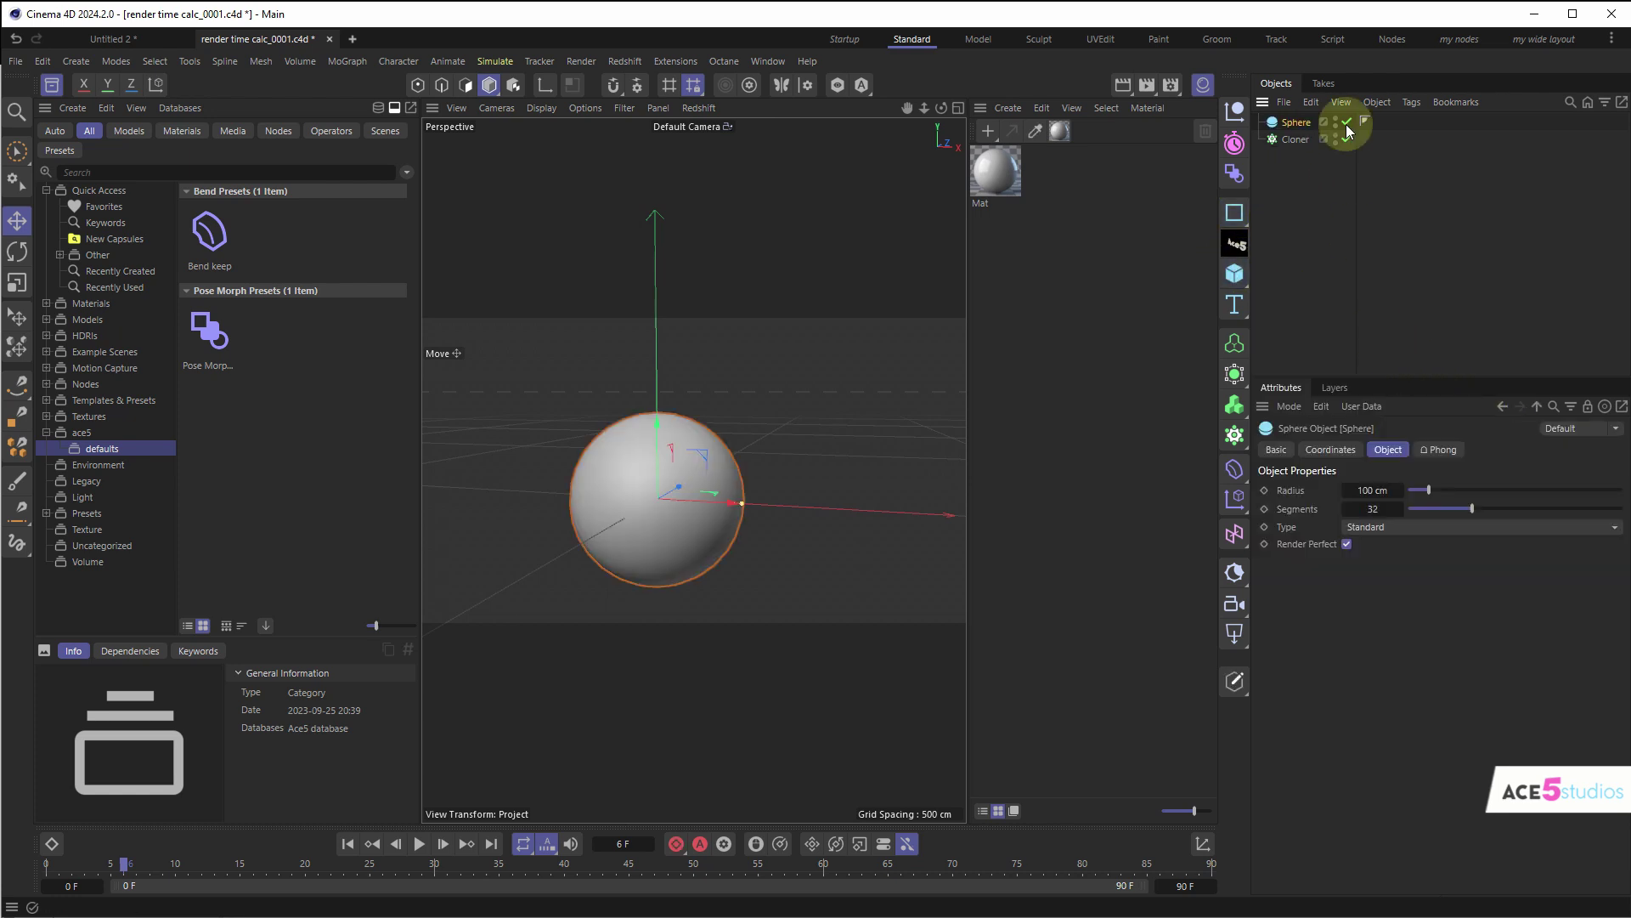
pyautogui.press('c')
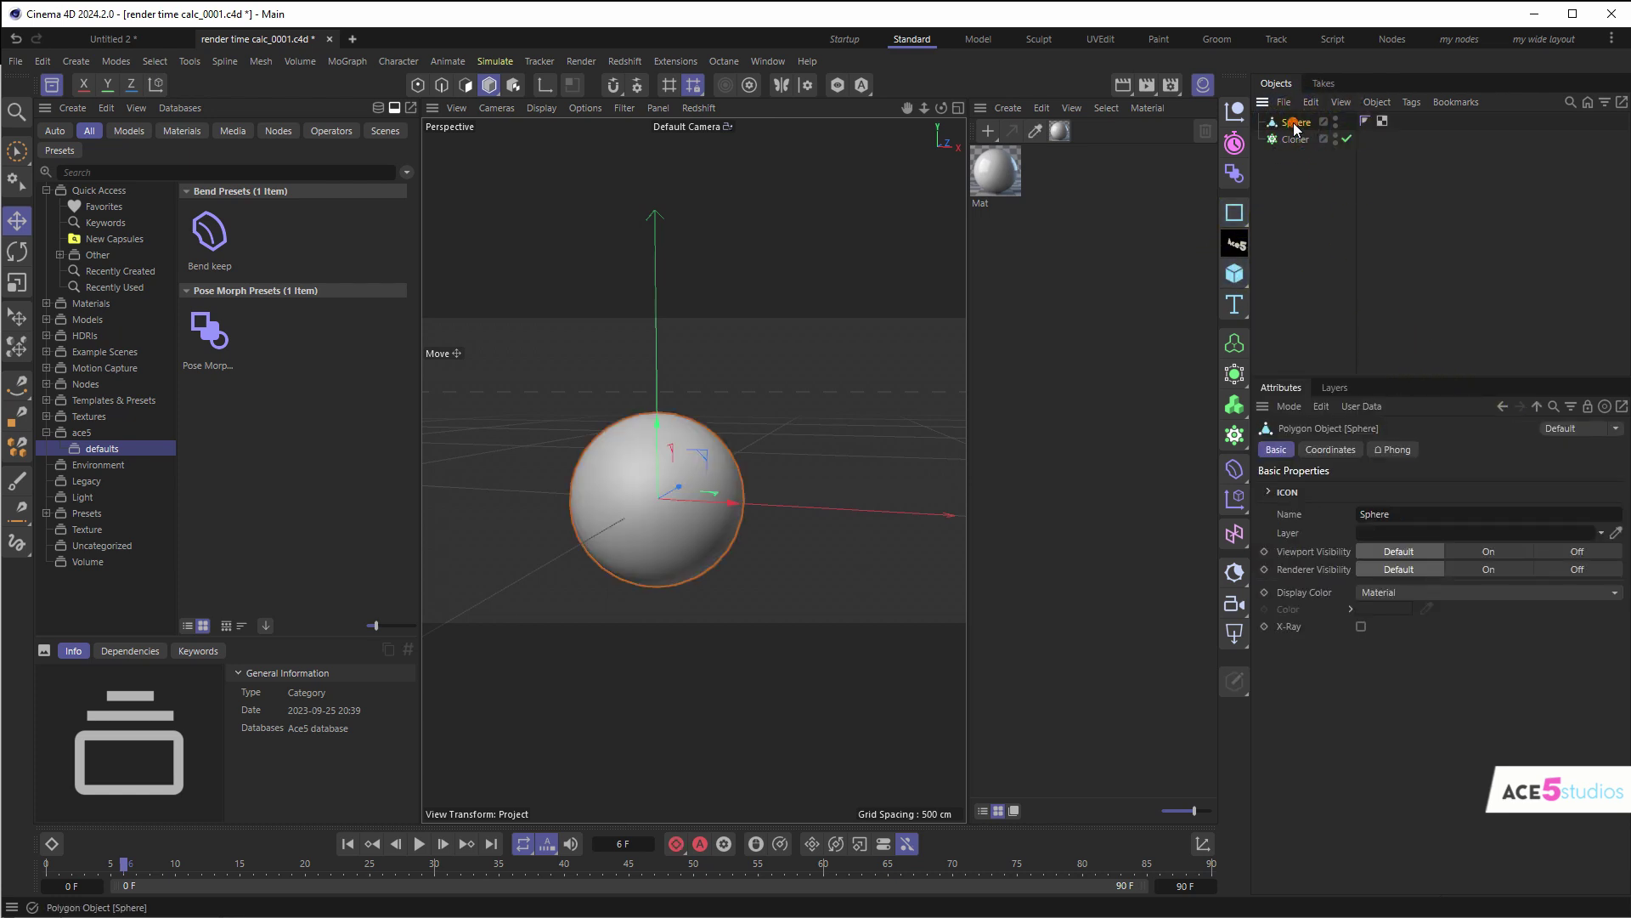
pyautogui.rightClick(1295, 125)
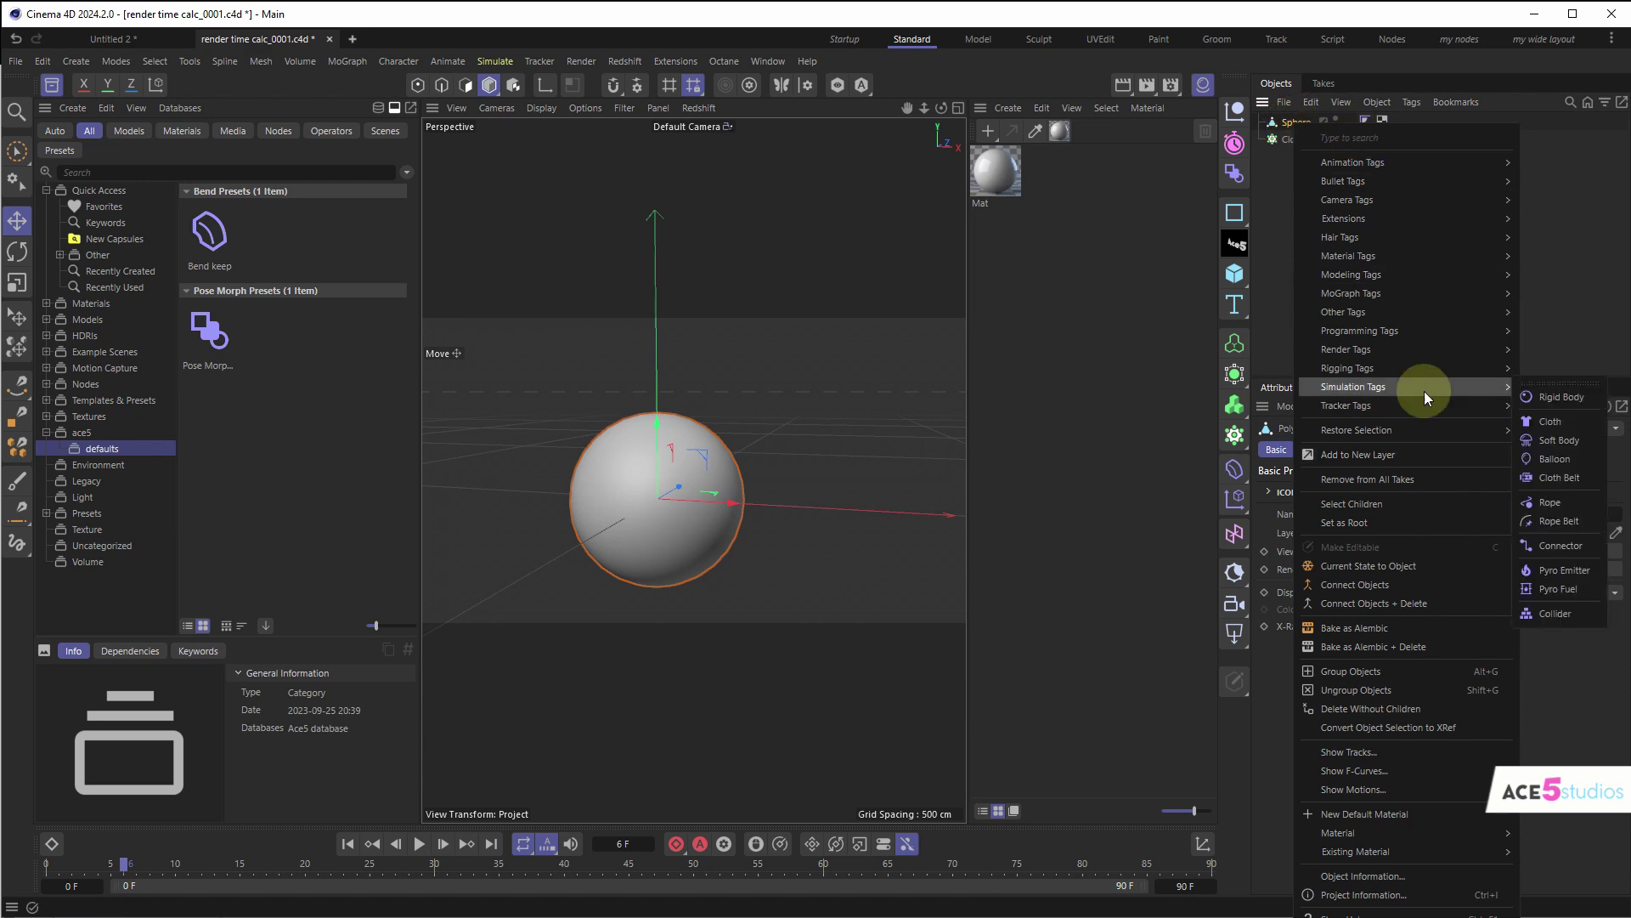
pyautogui.moveTo(1436, 368)
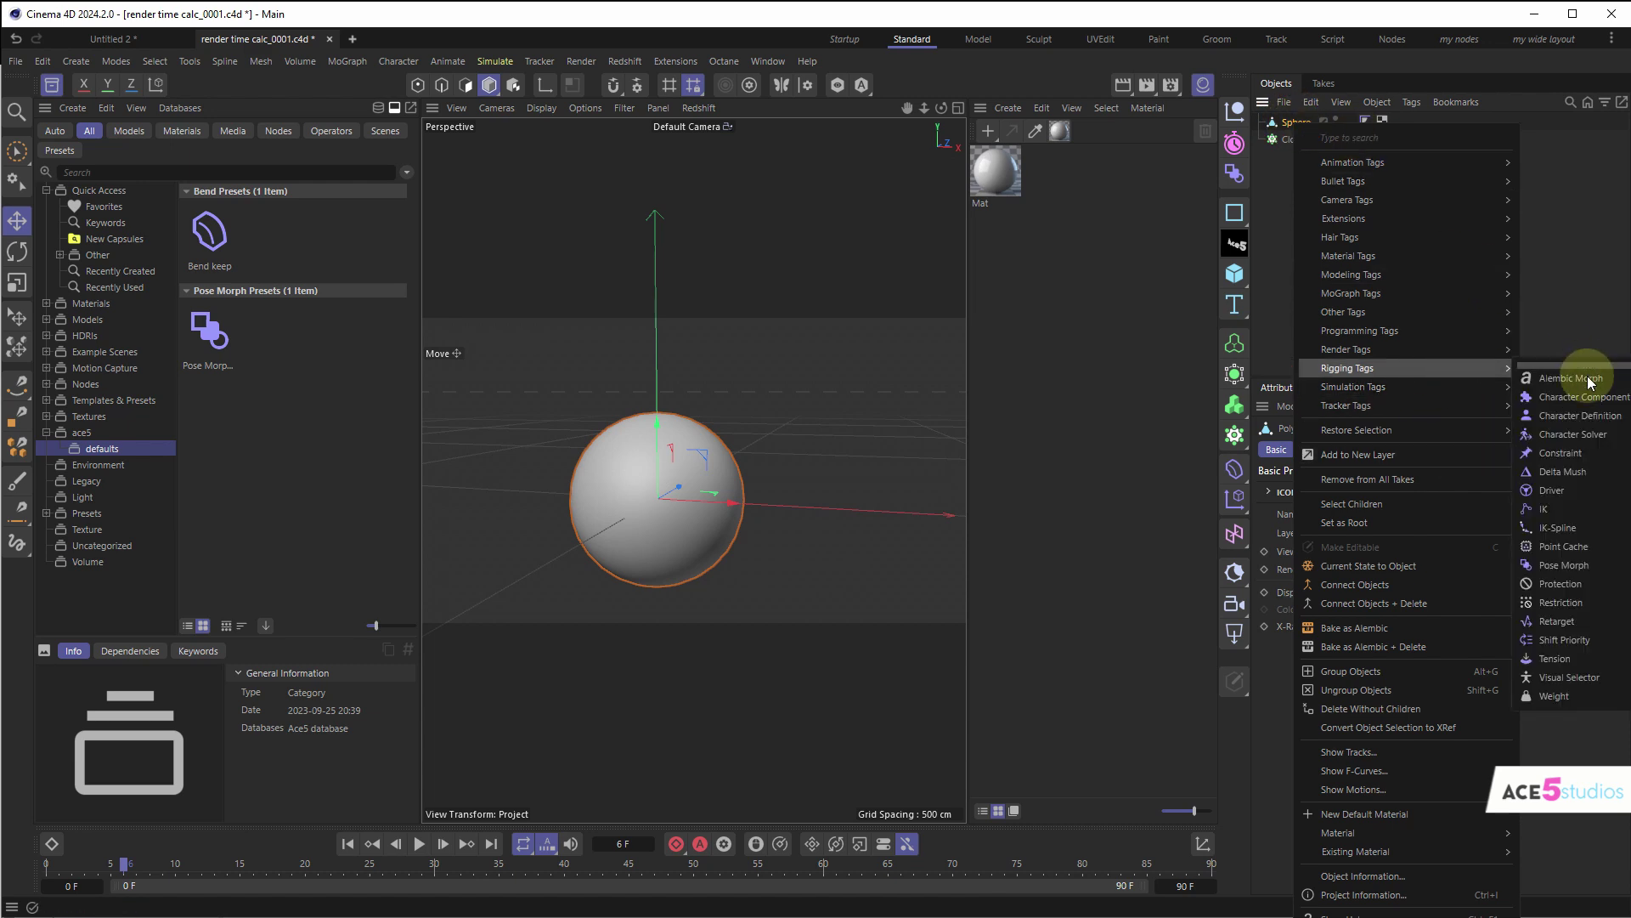
pyautogui.click(1560, 565)
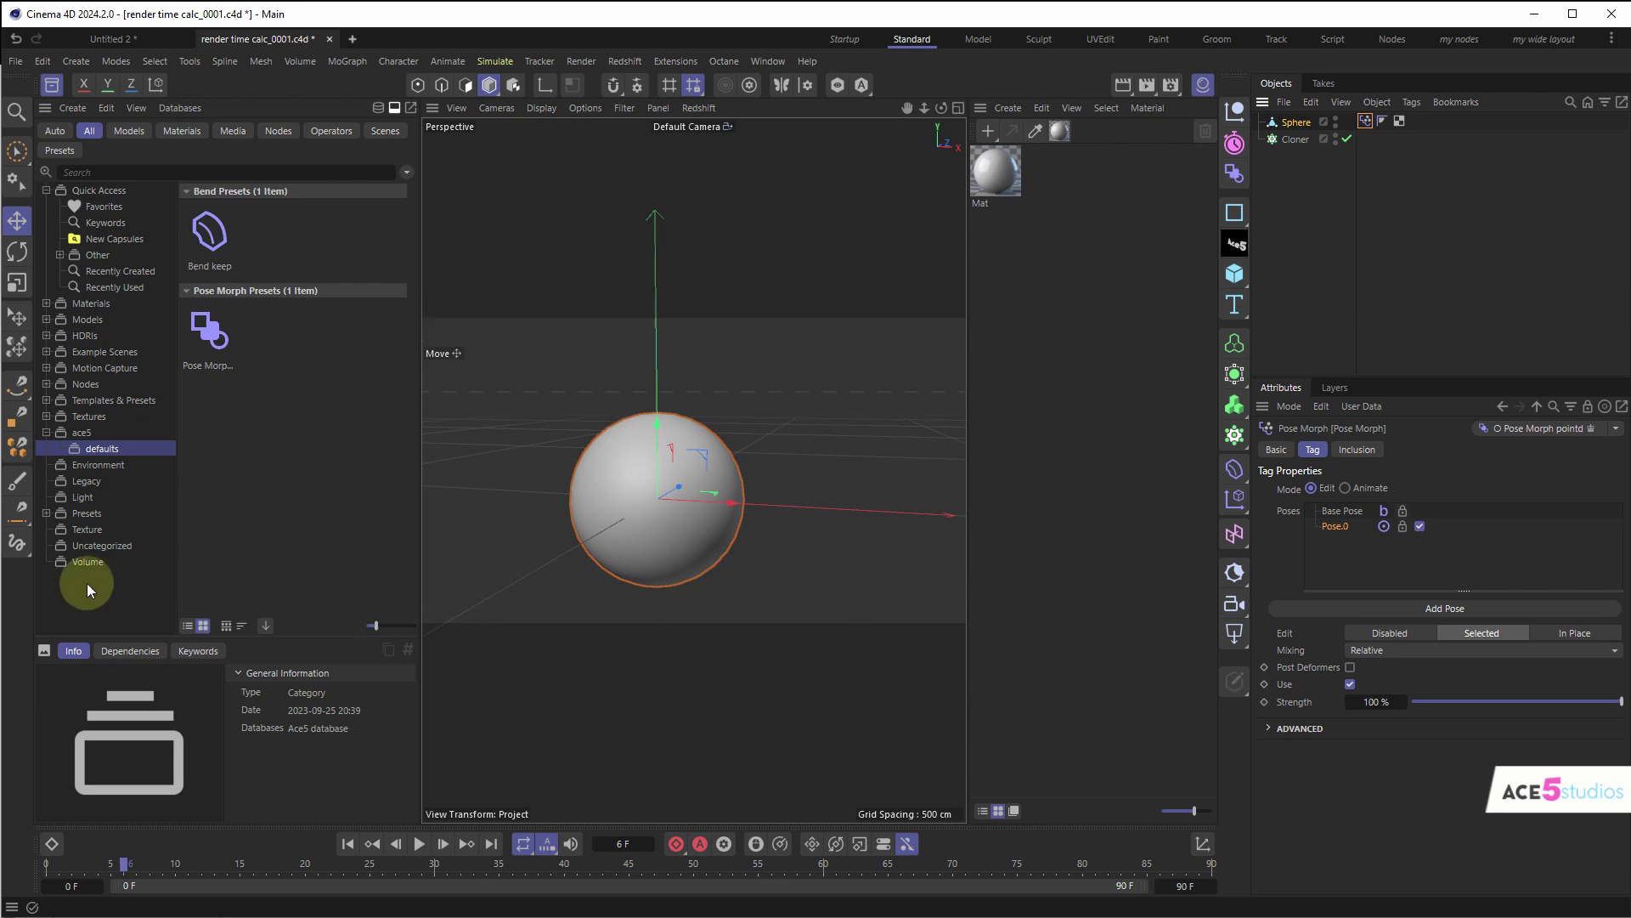
# - Select Cloner Surface and Volume Mesher in Uncategorized and drag them onto the ace5 category
pyautogui.click(102, 545)
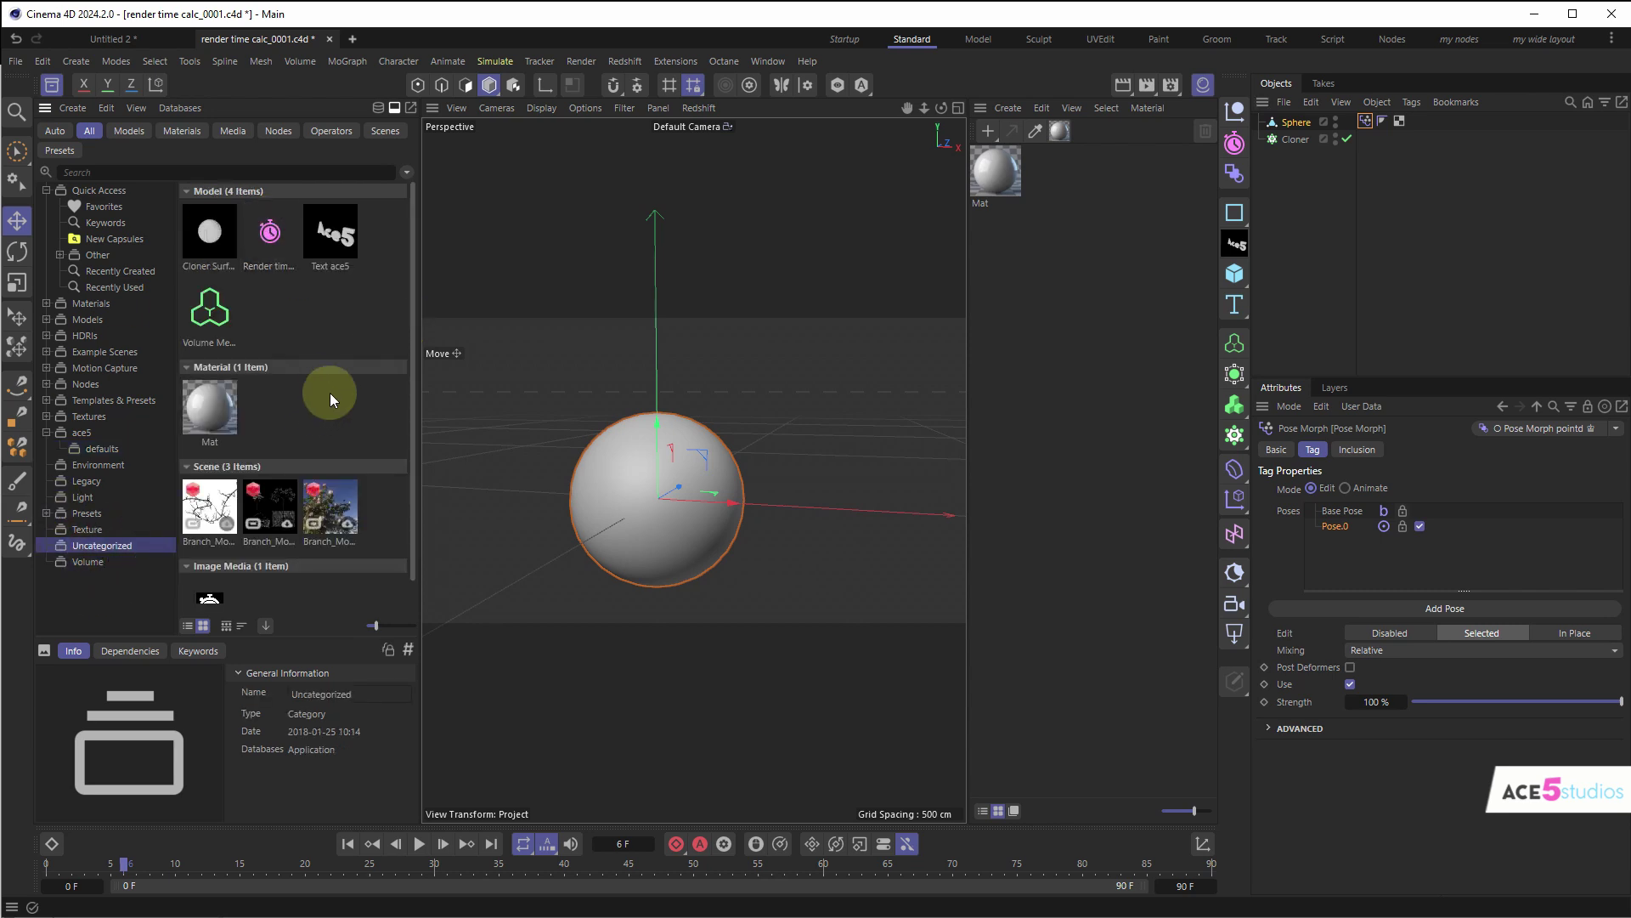
pyautogui.click(78, 432)
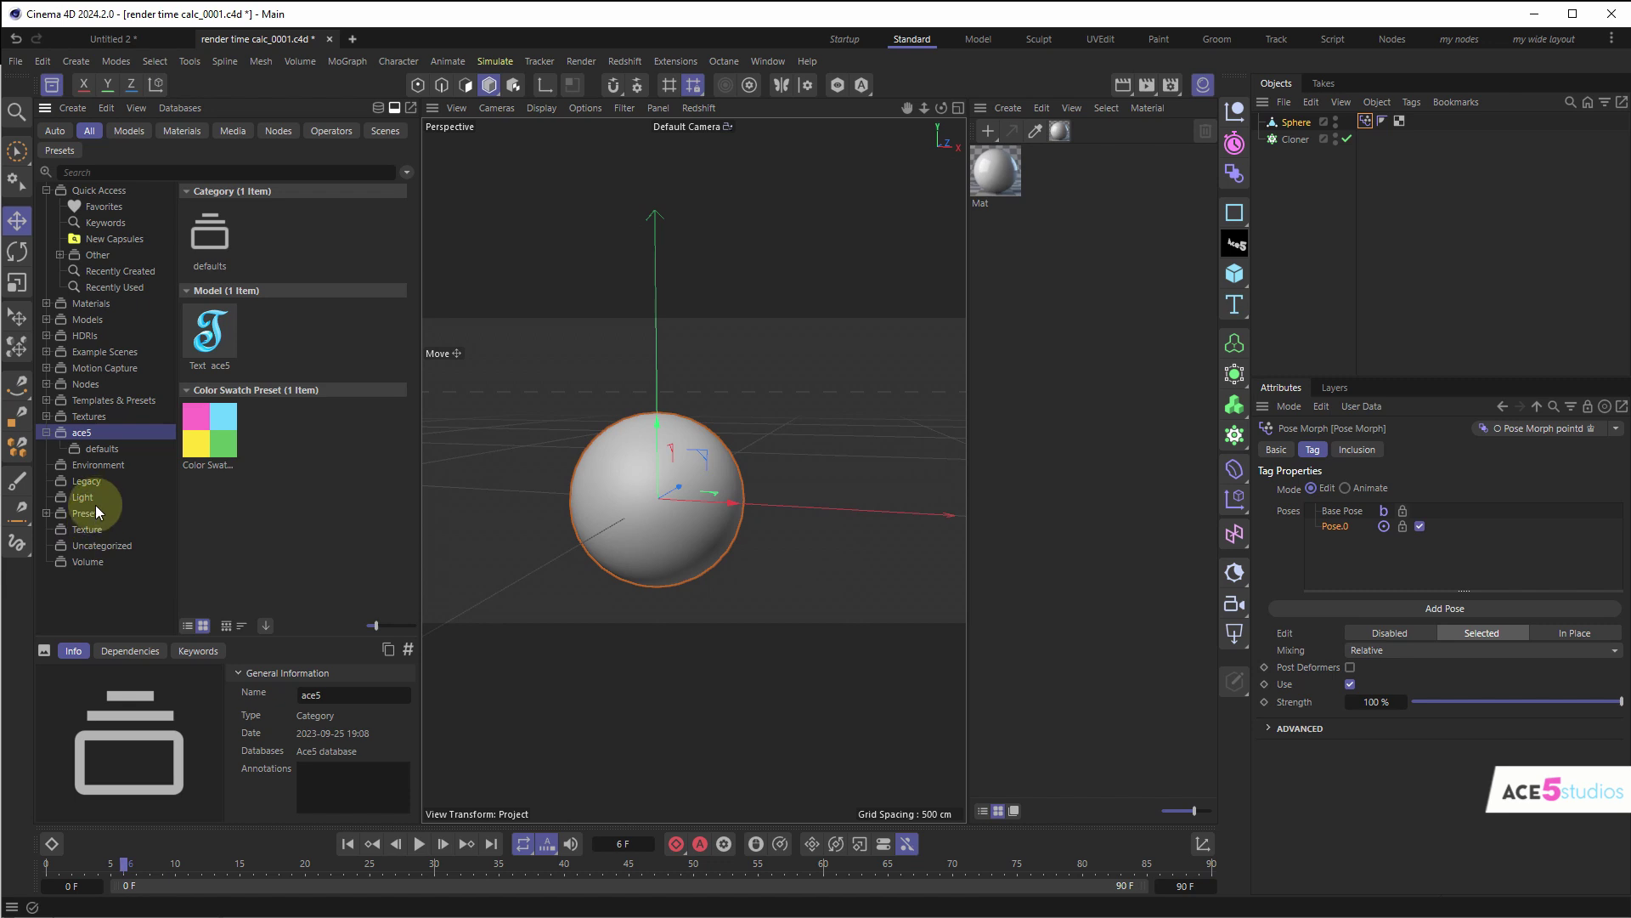
pyautogui.click(93, 546)
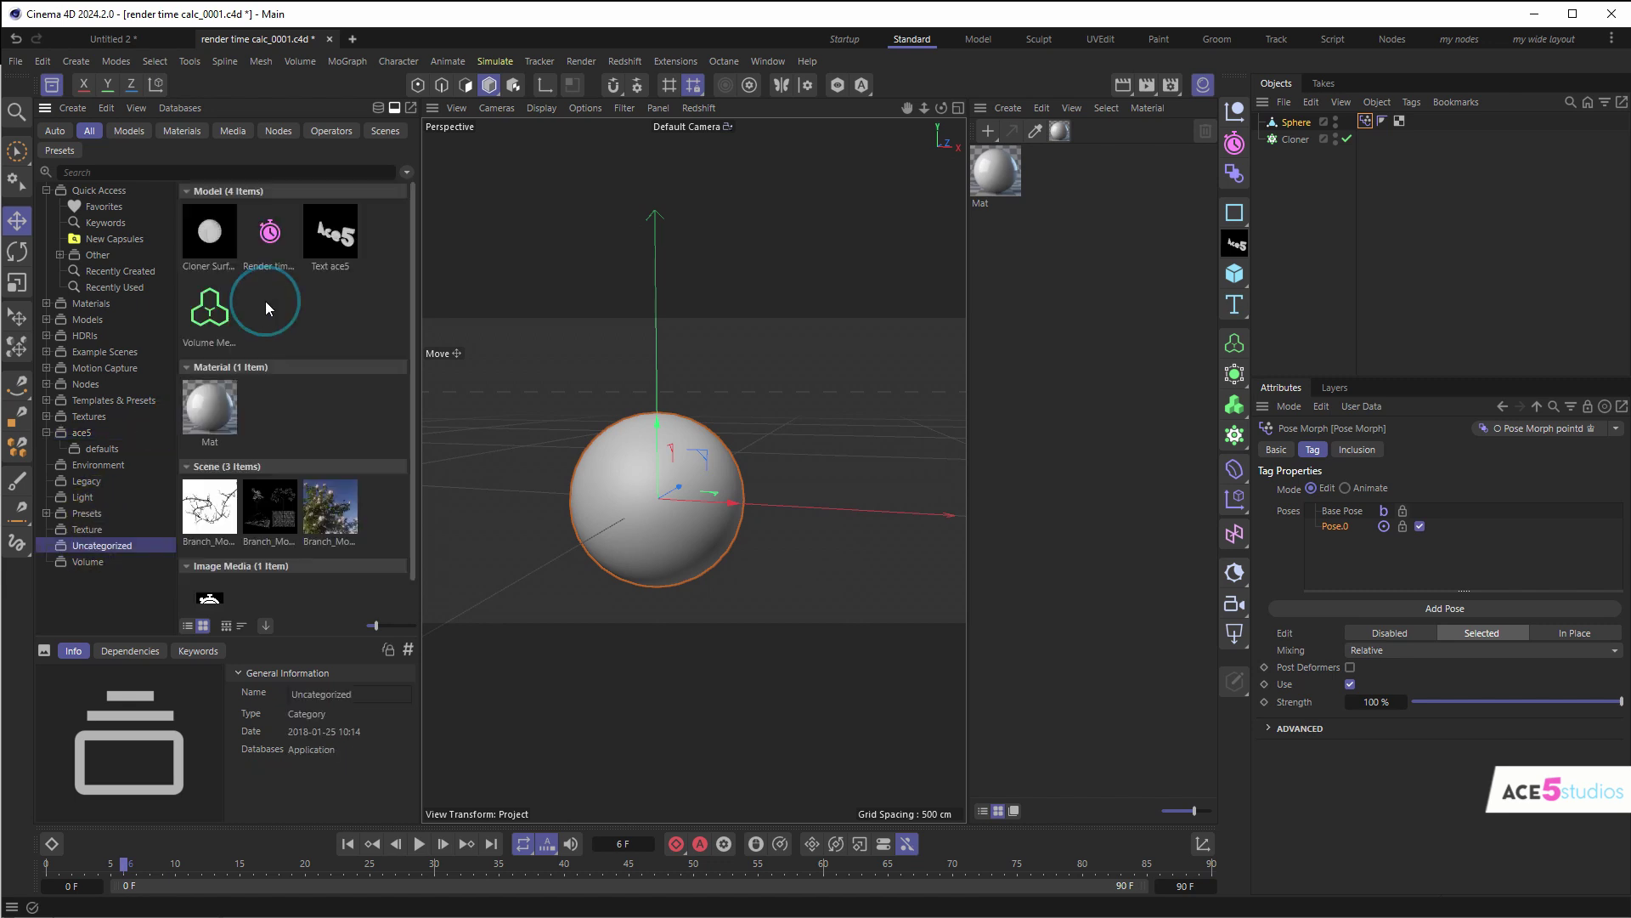
pyautogui.click(212, 241)
pyautogui.keyDown('ctrl'); pyautogui.click(219, 317); pyautogui.keyUp('ctrl')
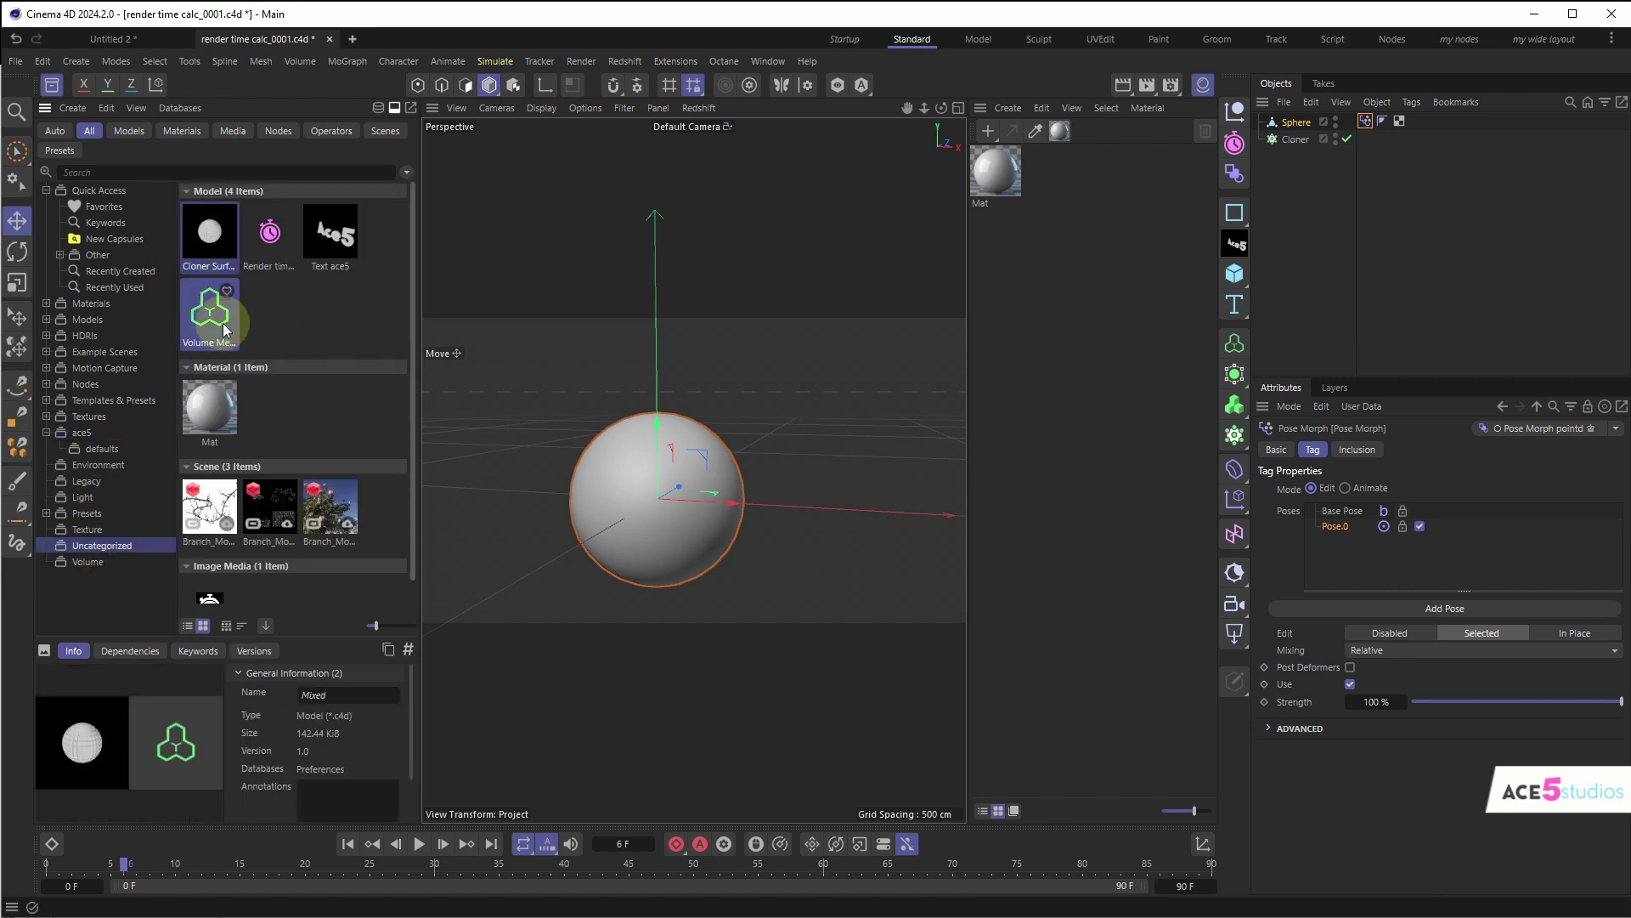
pyautogui.moveTo(220, 316); pyautogui.dragTo(89, 434)
pyautogui.click(88, 434)
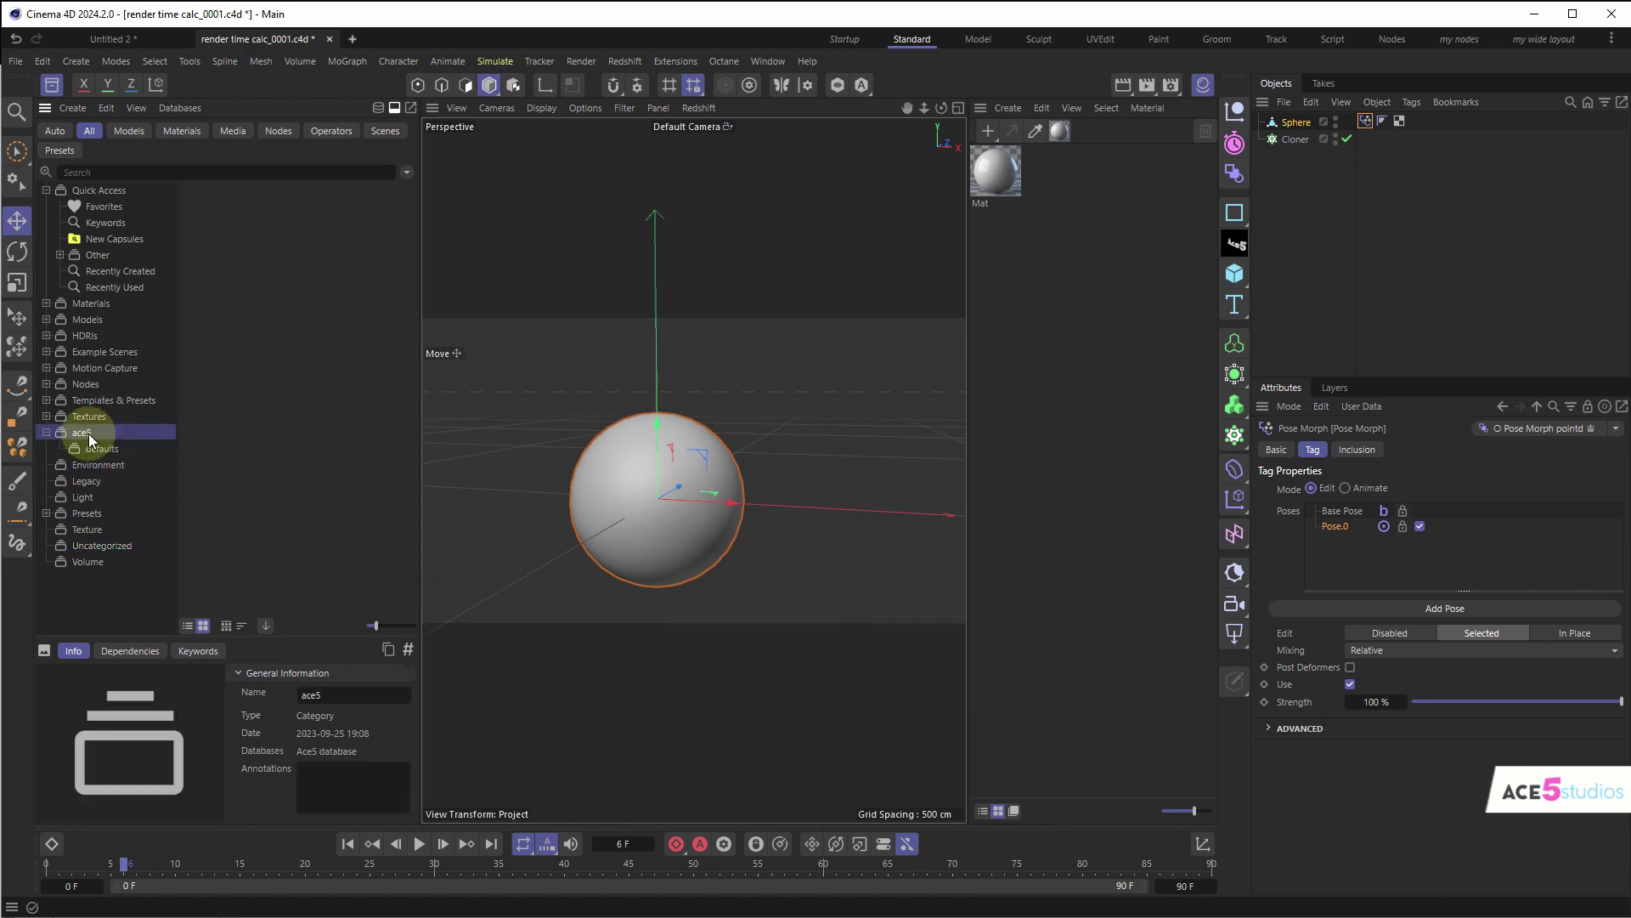
# - Inspect the ace5 presets, then reselect Cloner Surface and Volume Mesher together
pyautogui.click(197, 350)
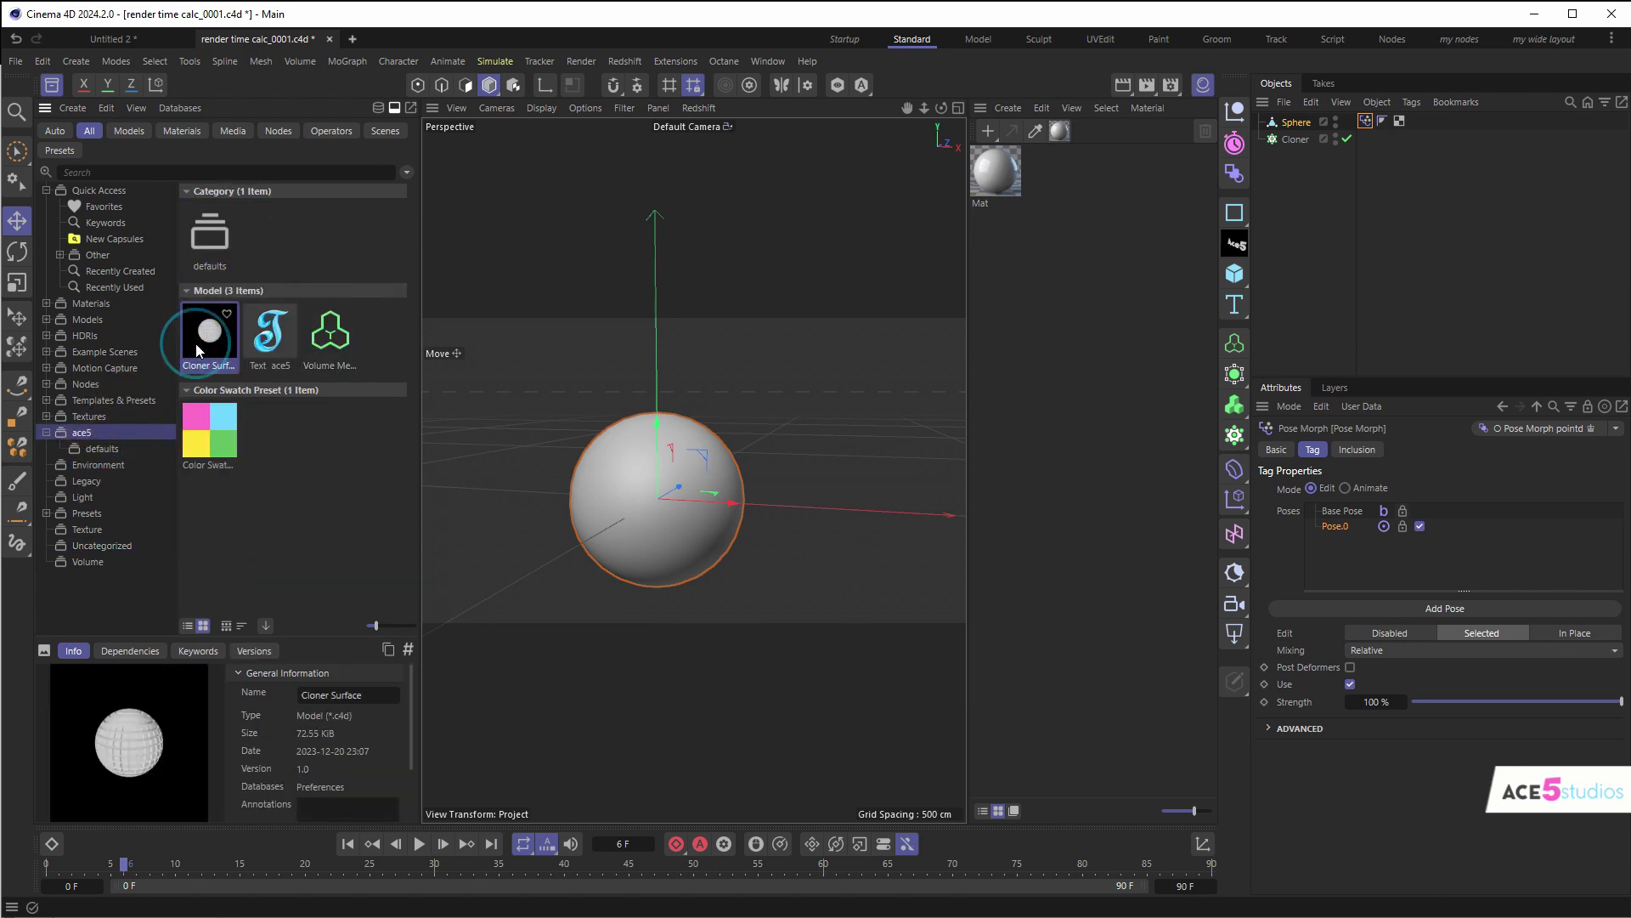
pyautogui.click(331, 340)
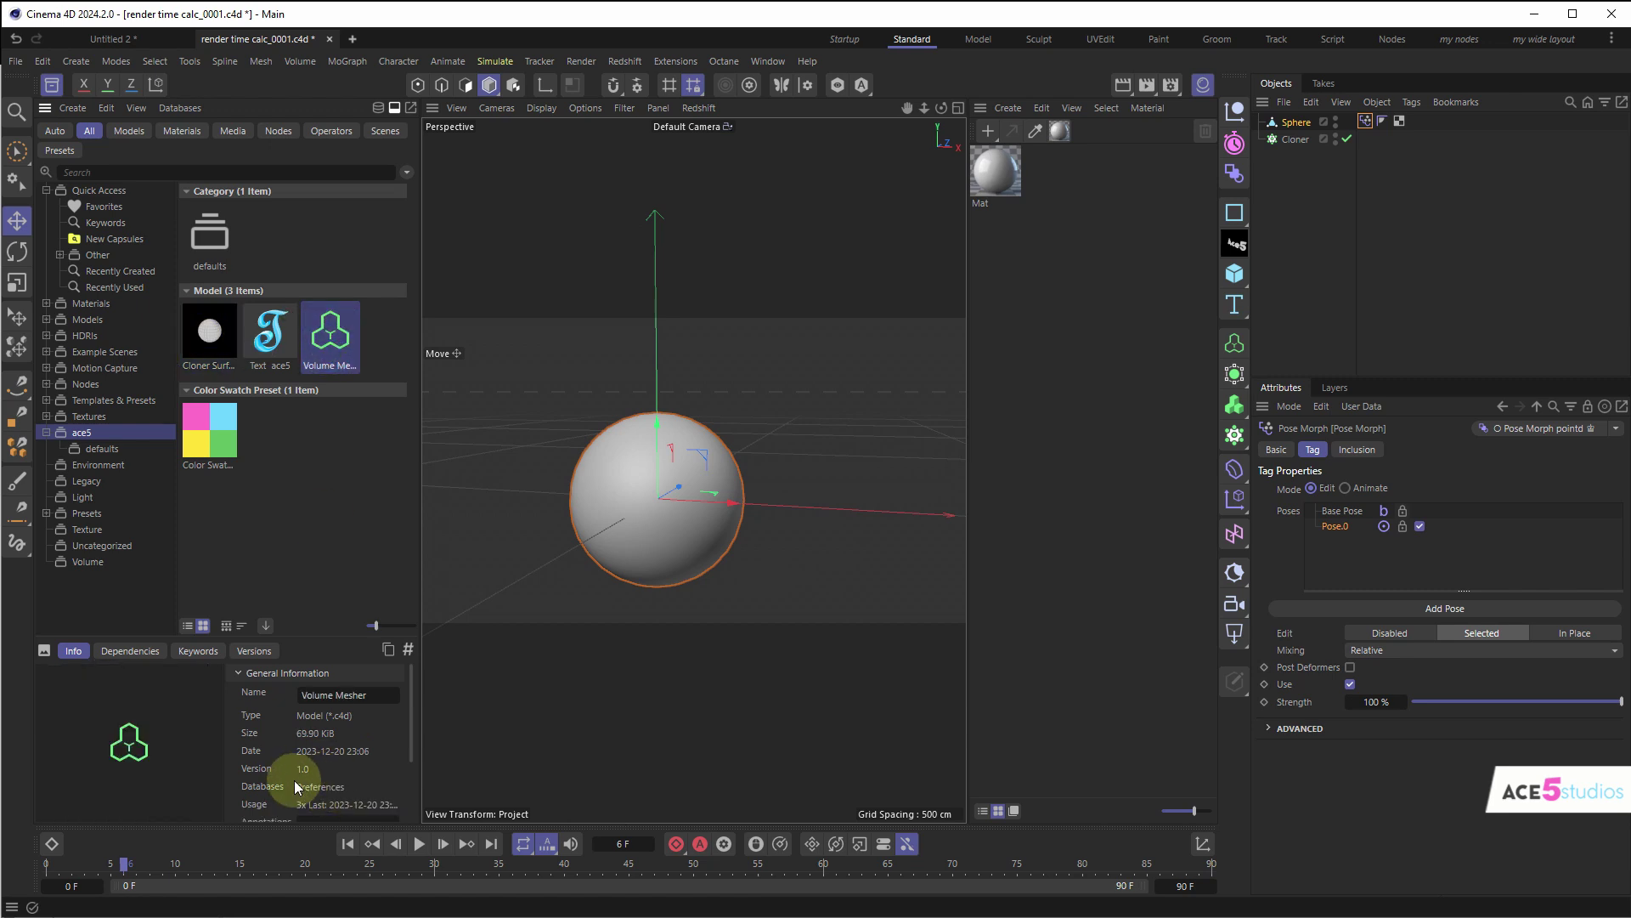
pyautogui.click(269, 340)
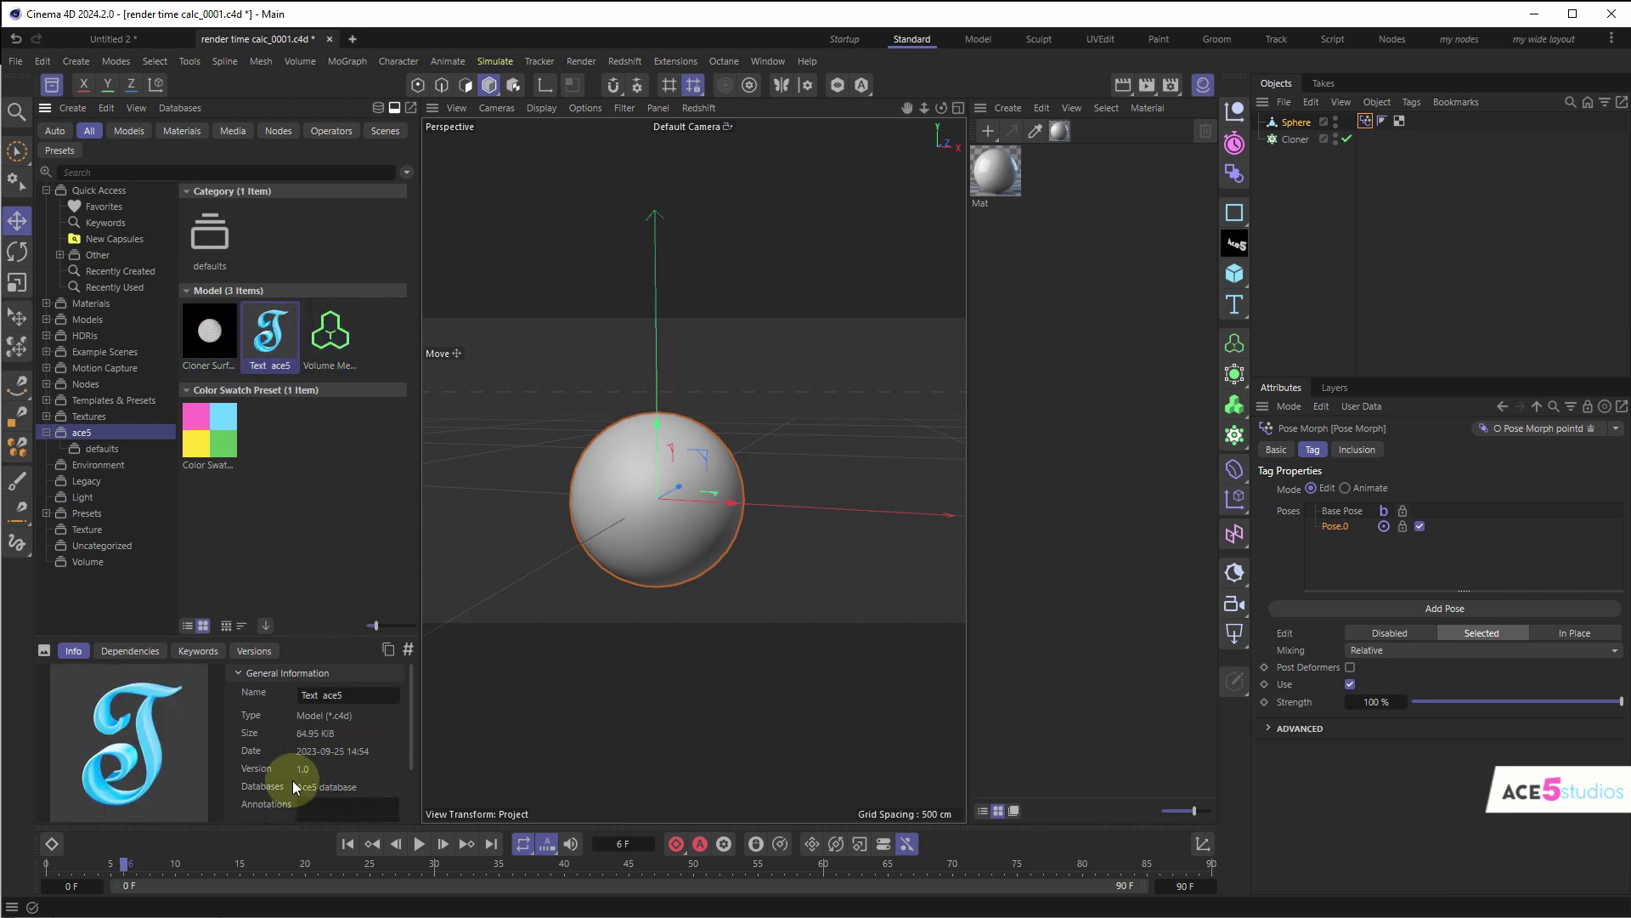
pyautogui.click(329, 358)
pyautogui.keyDown('shift'); pyautogui.click(203, 346); pyautogui.keyUp('shift')
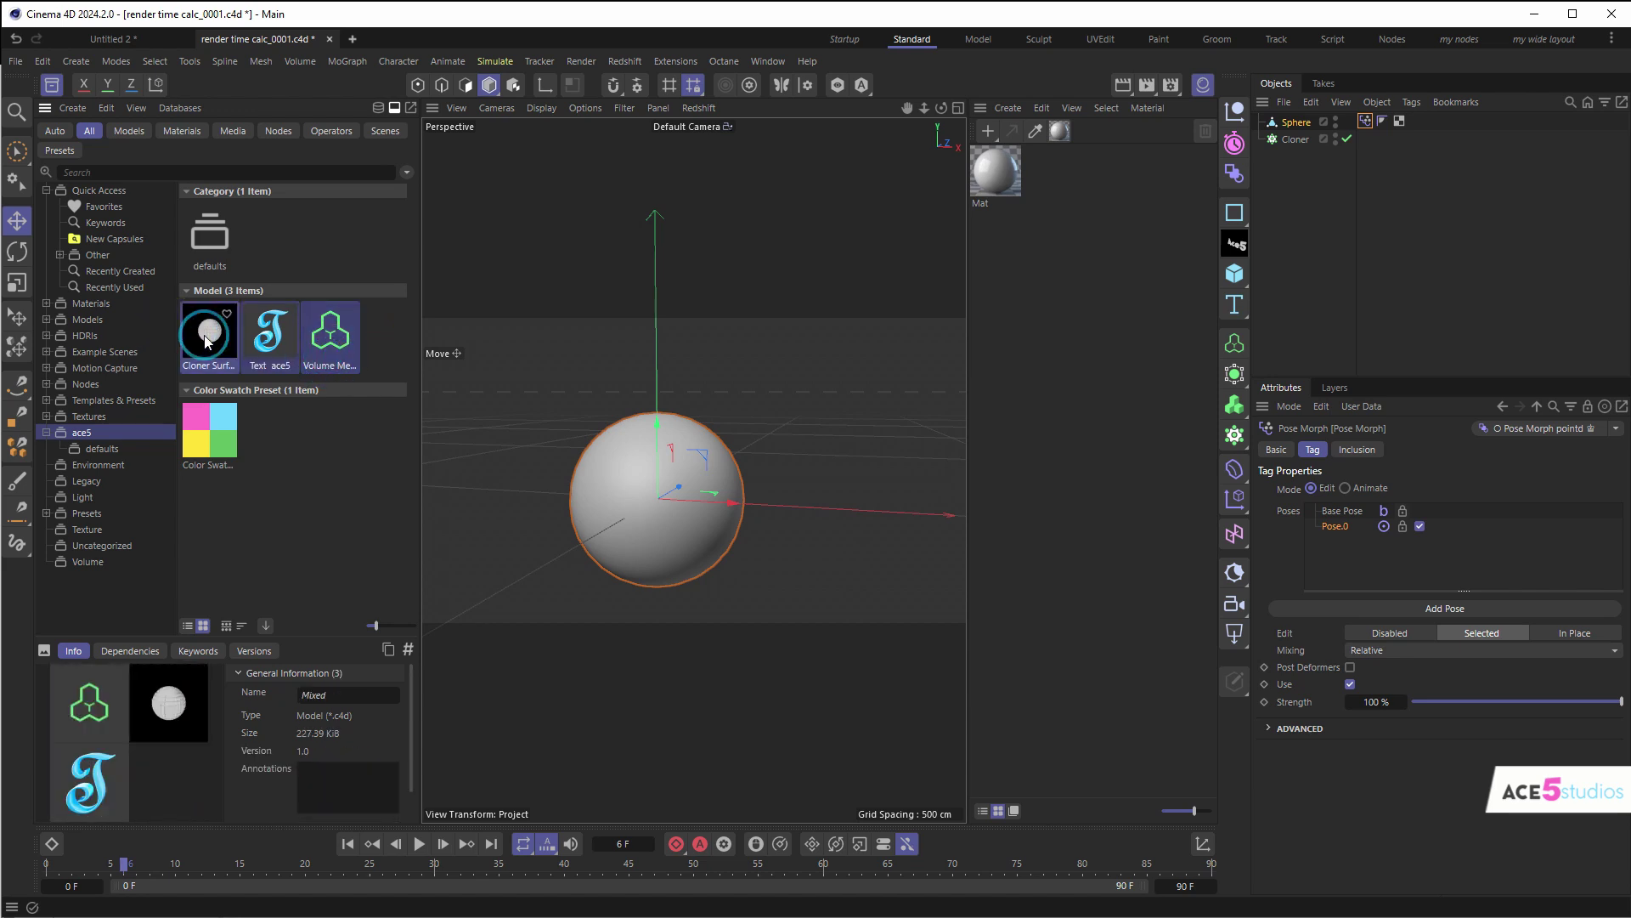
pyautogui.click(202, 348)
pyautogui.keyDown('ctrl'); pyautogui.click(336, 339); pyautogui.keyUp('ctrl')
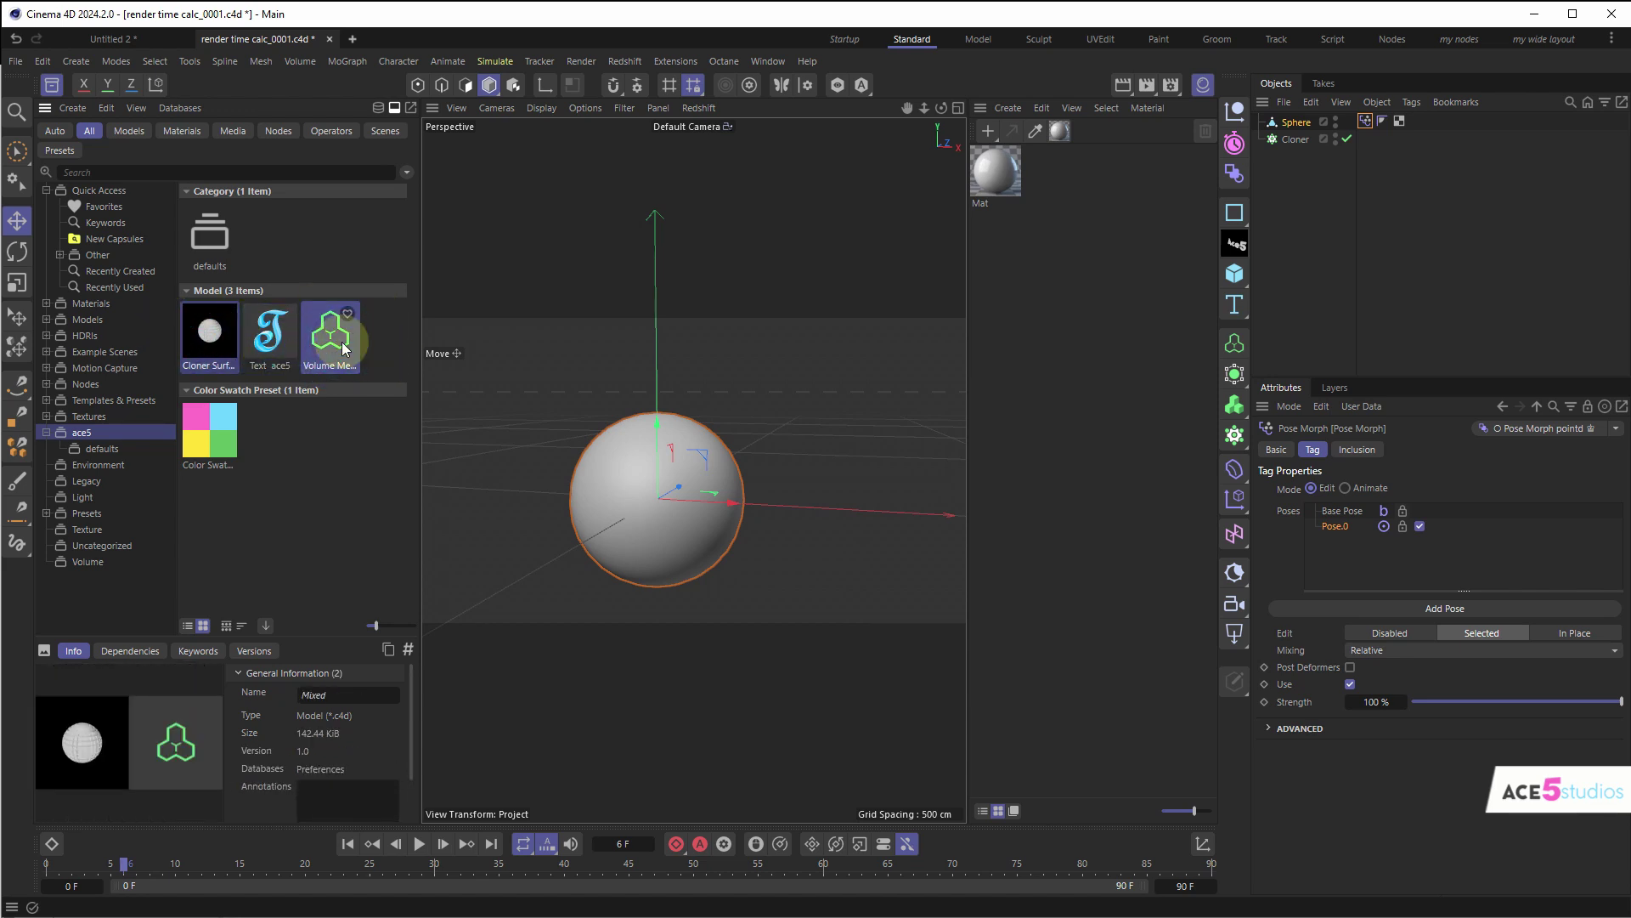
# - Use Move to Database to send Cloner Surface and Volume Mesher to the Ace5 database
pyautogui.rightClick(223, 324)
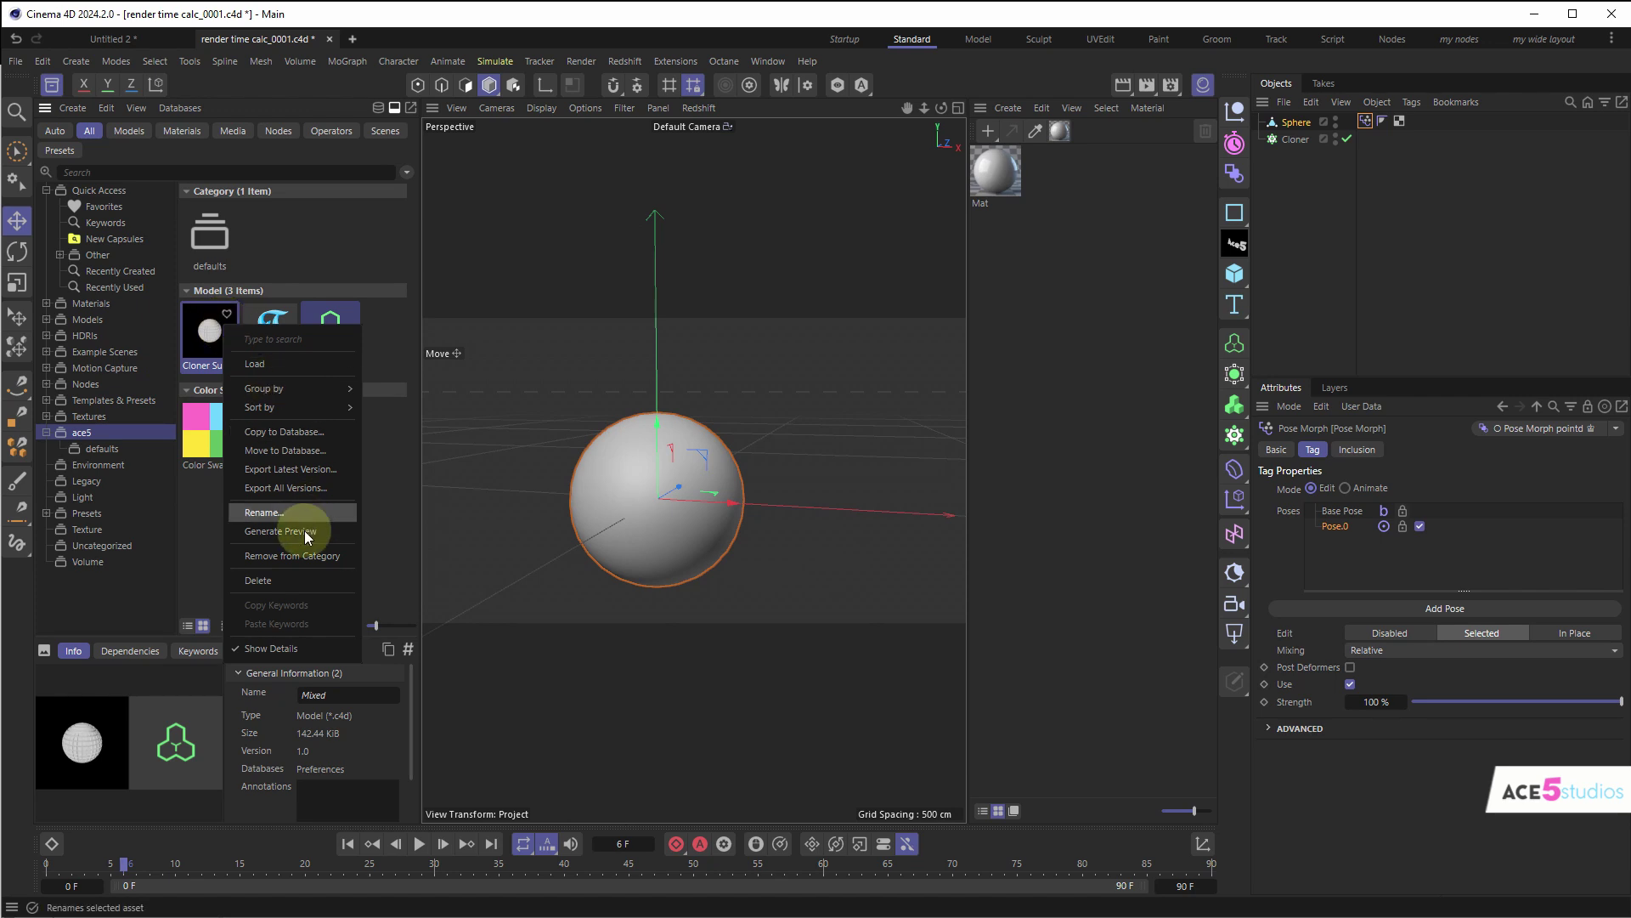
pyautogui.click(324, 457)
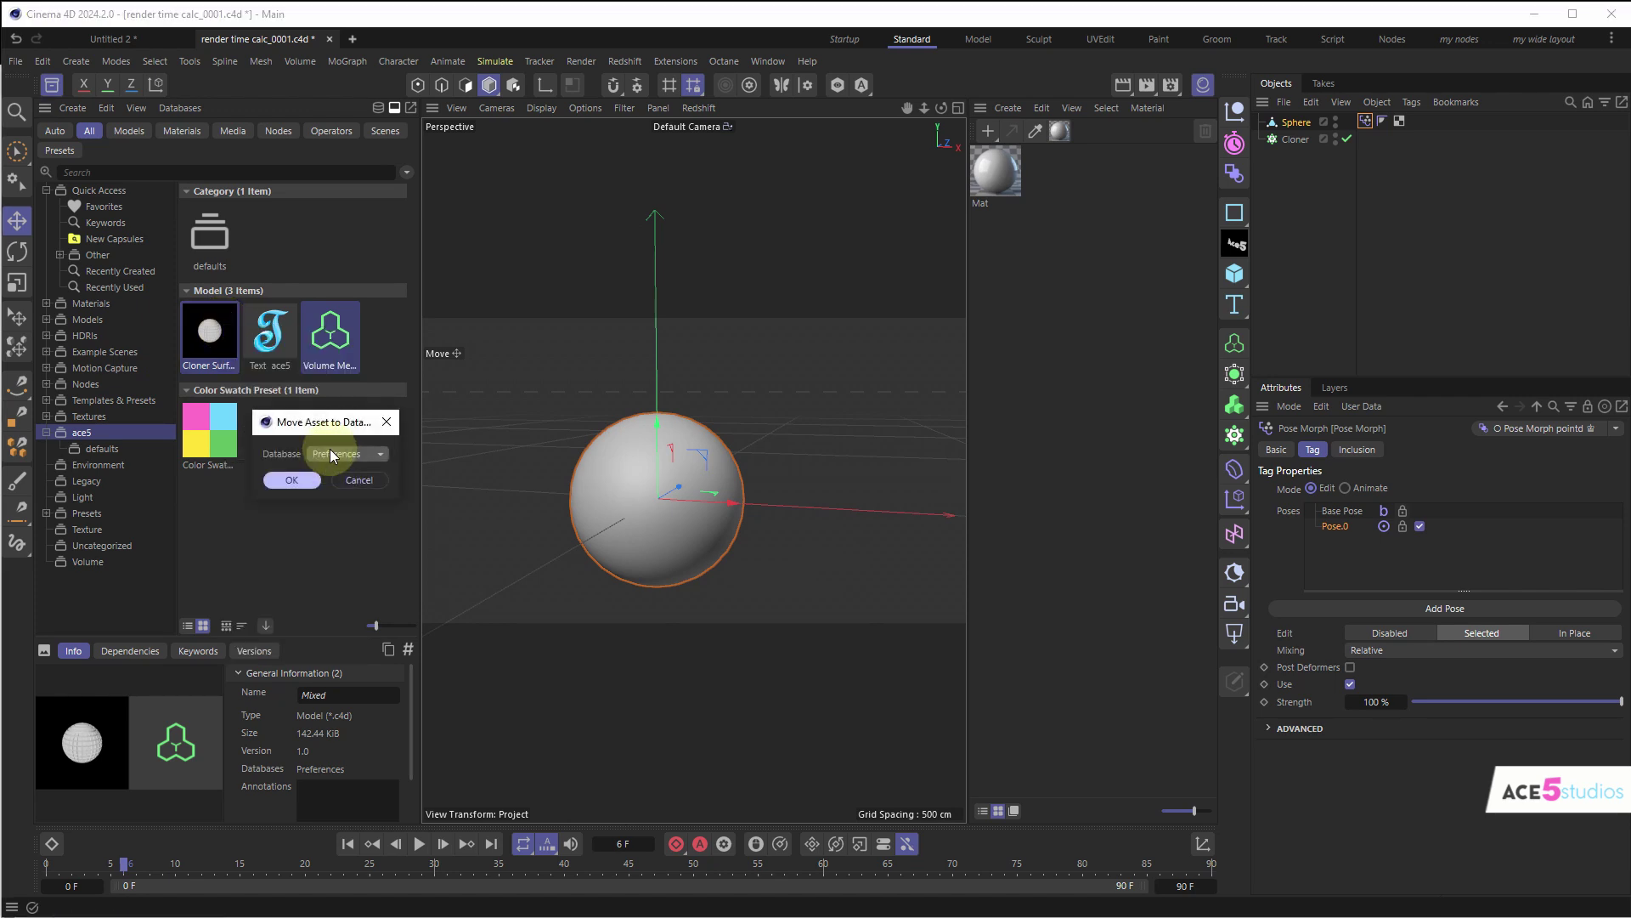
pyautogui.click(336, 452)
pyautogui.click(358, 513)
pyautogui.click(287, 480)
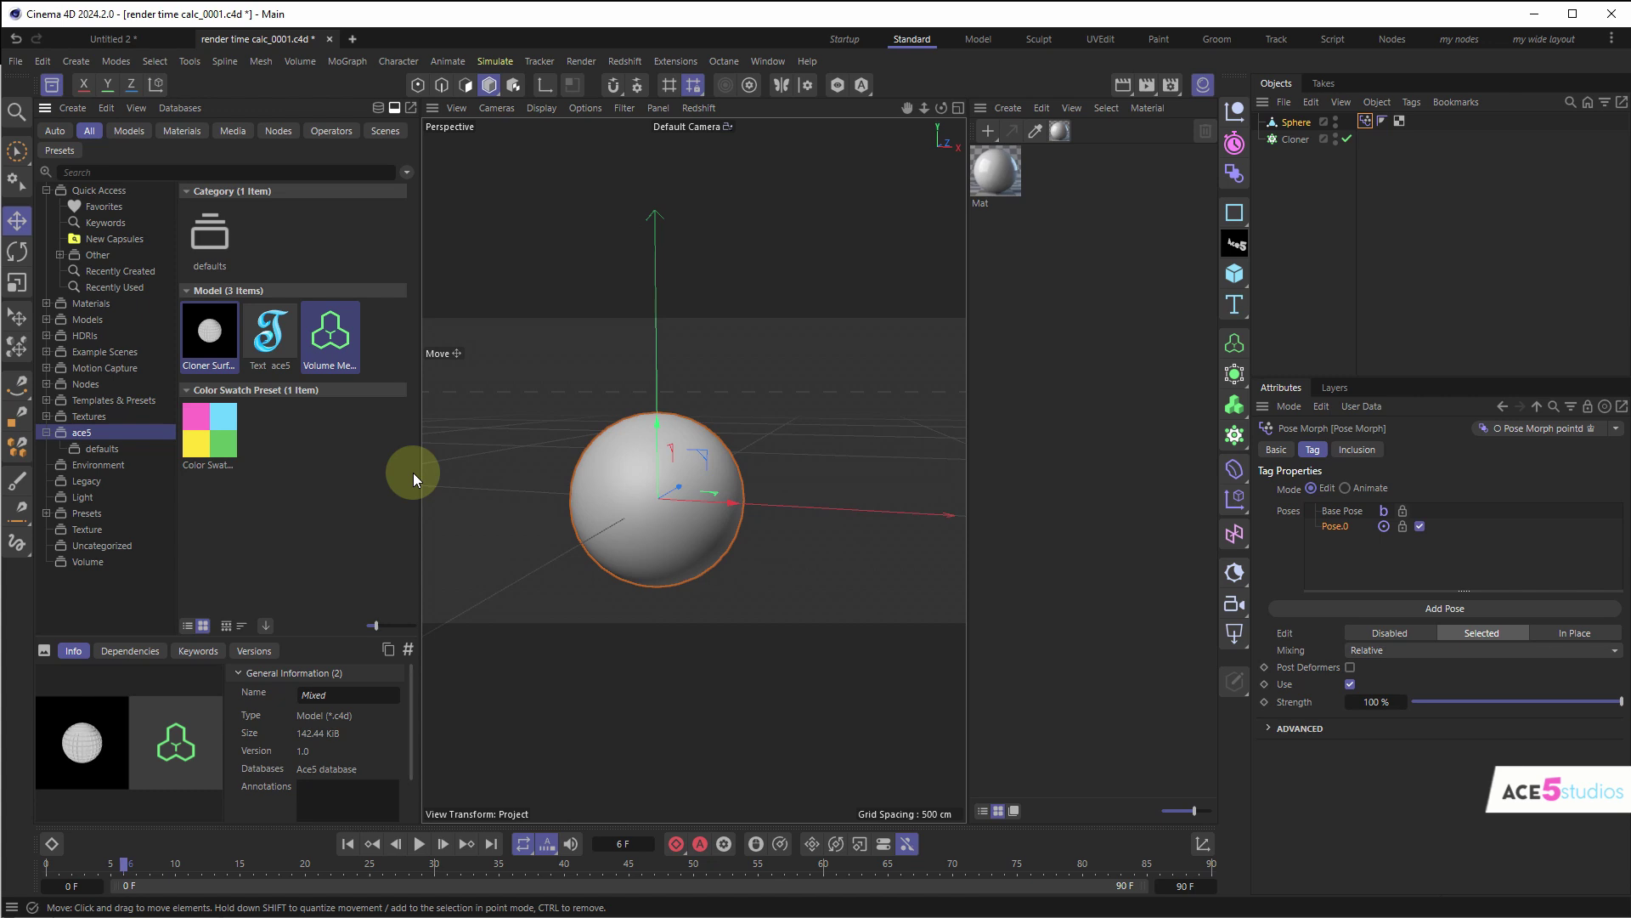
# - Widen the Asset Browser and connect Dropbox's HDRI folder as a watch-folder database
pyautogui.moveTo(413, 448); pyautogui.dragTo(448, 459)
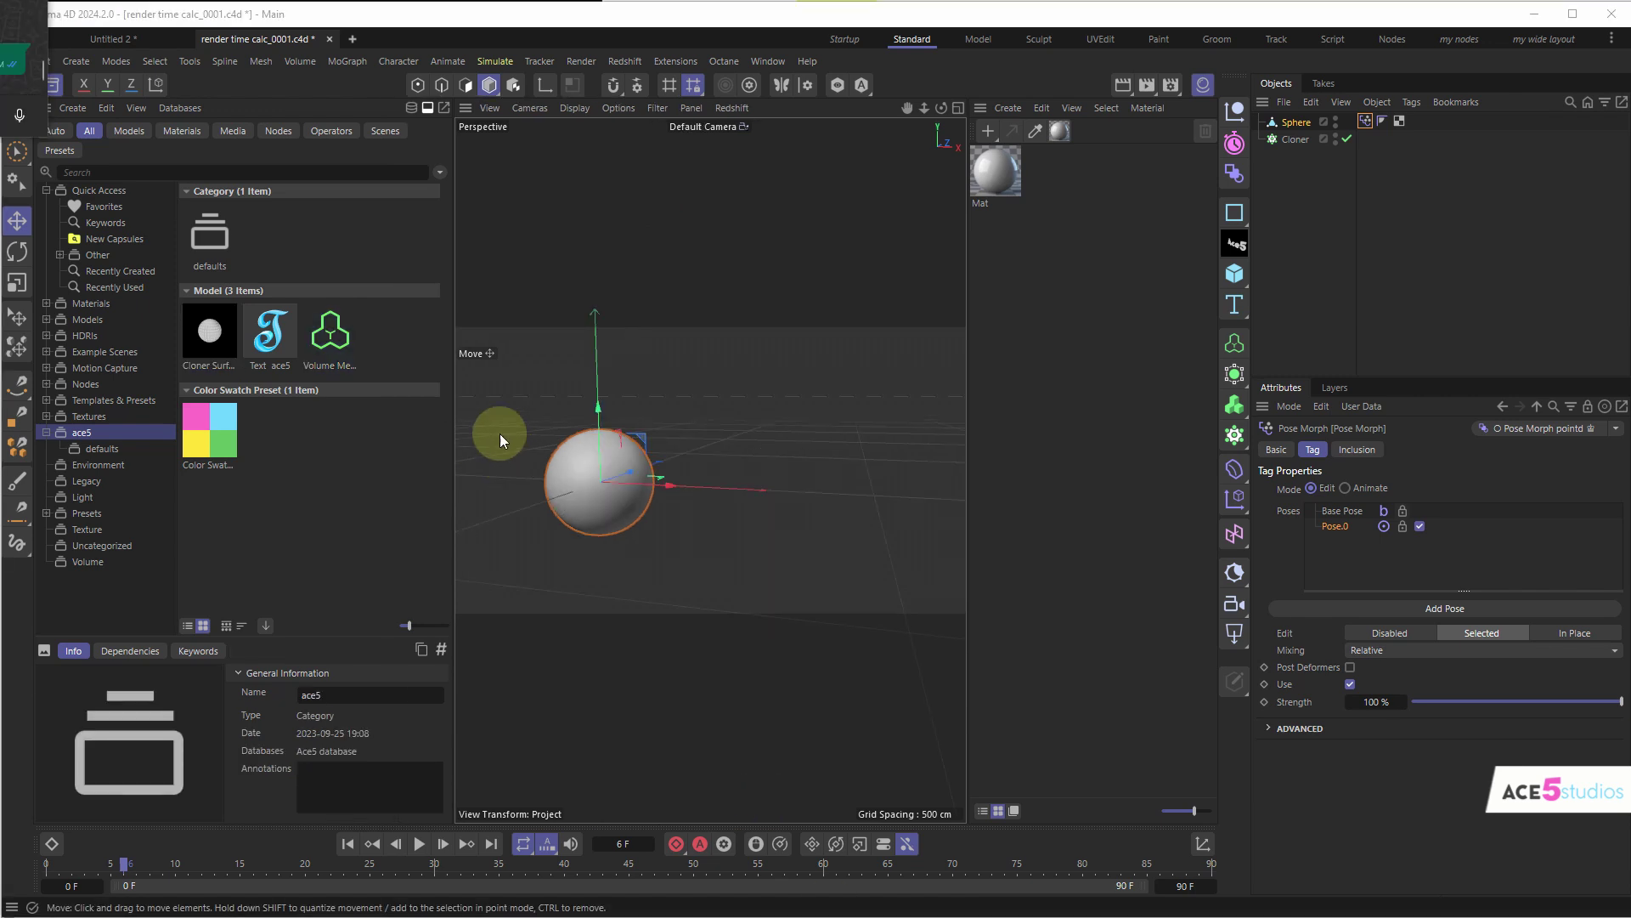
pyautogui.click(179, 107)
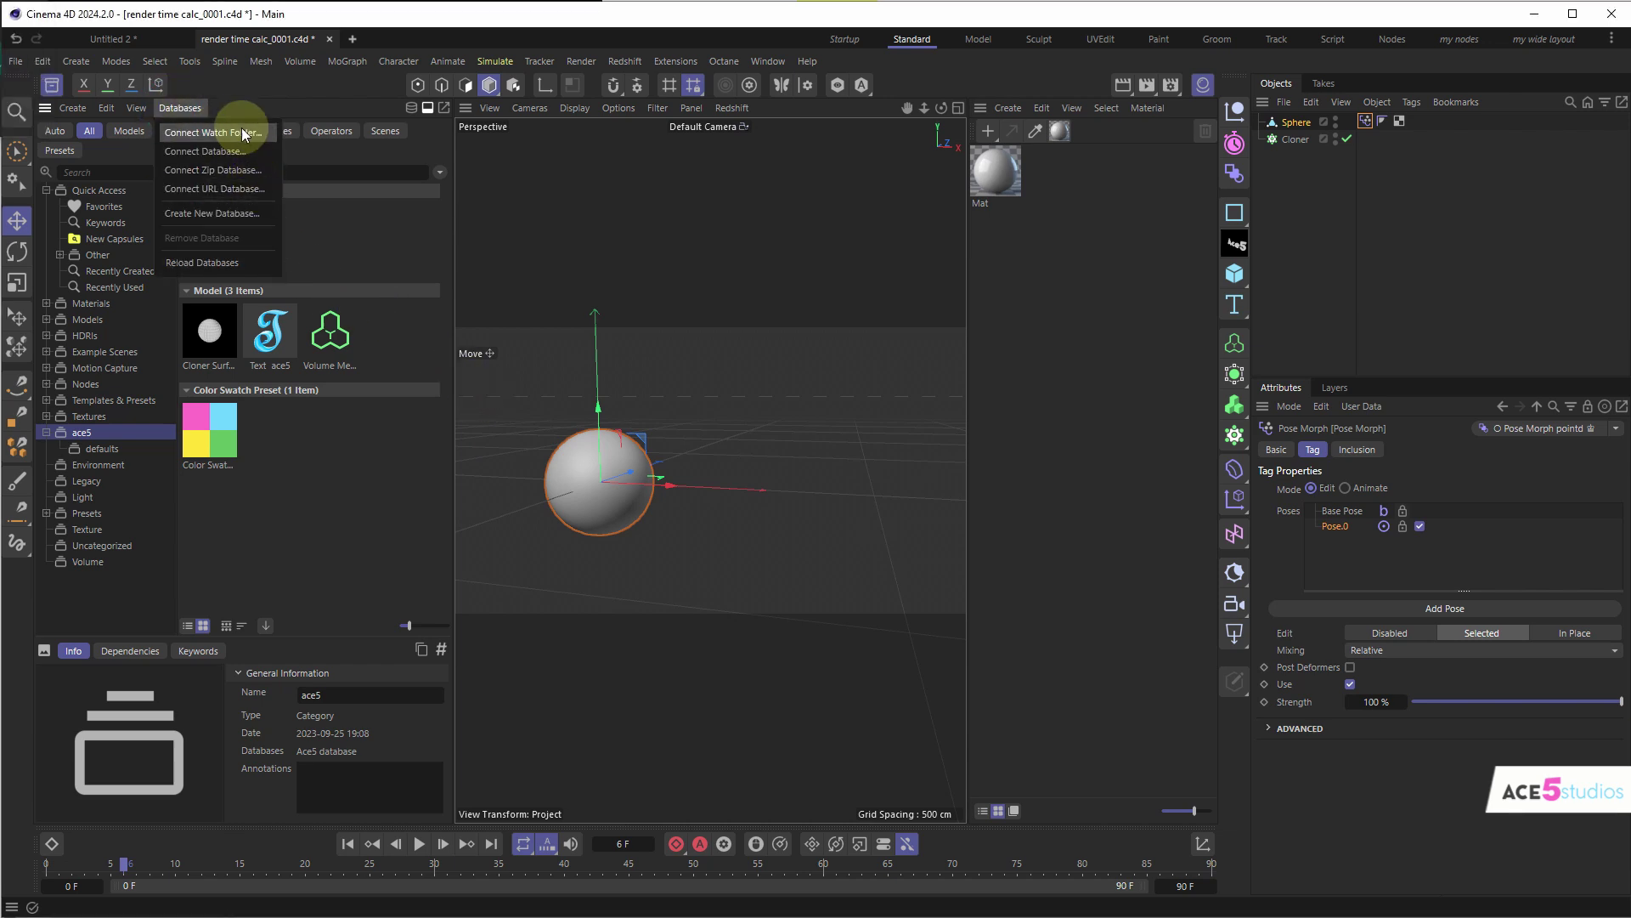
pyautogui.click(605, 335)
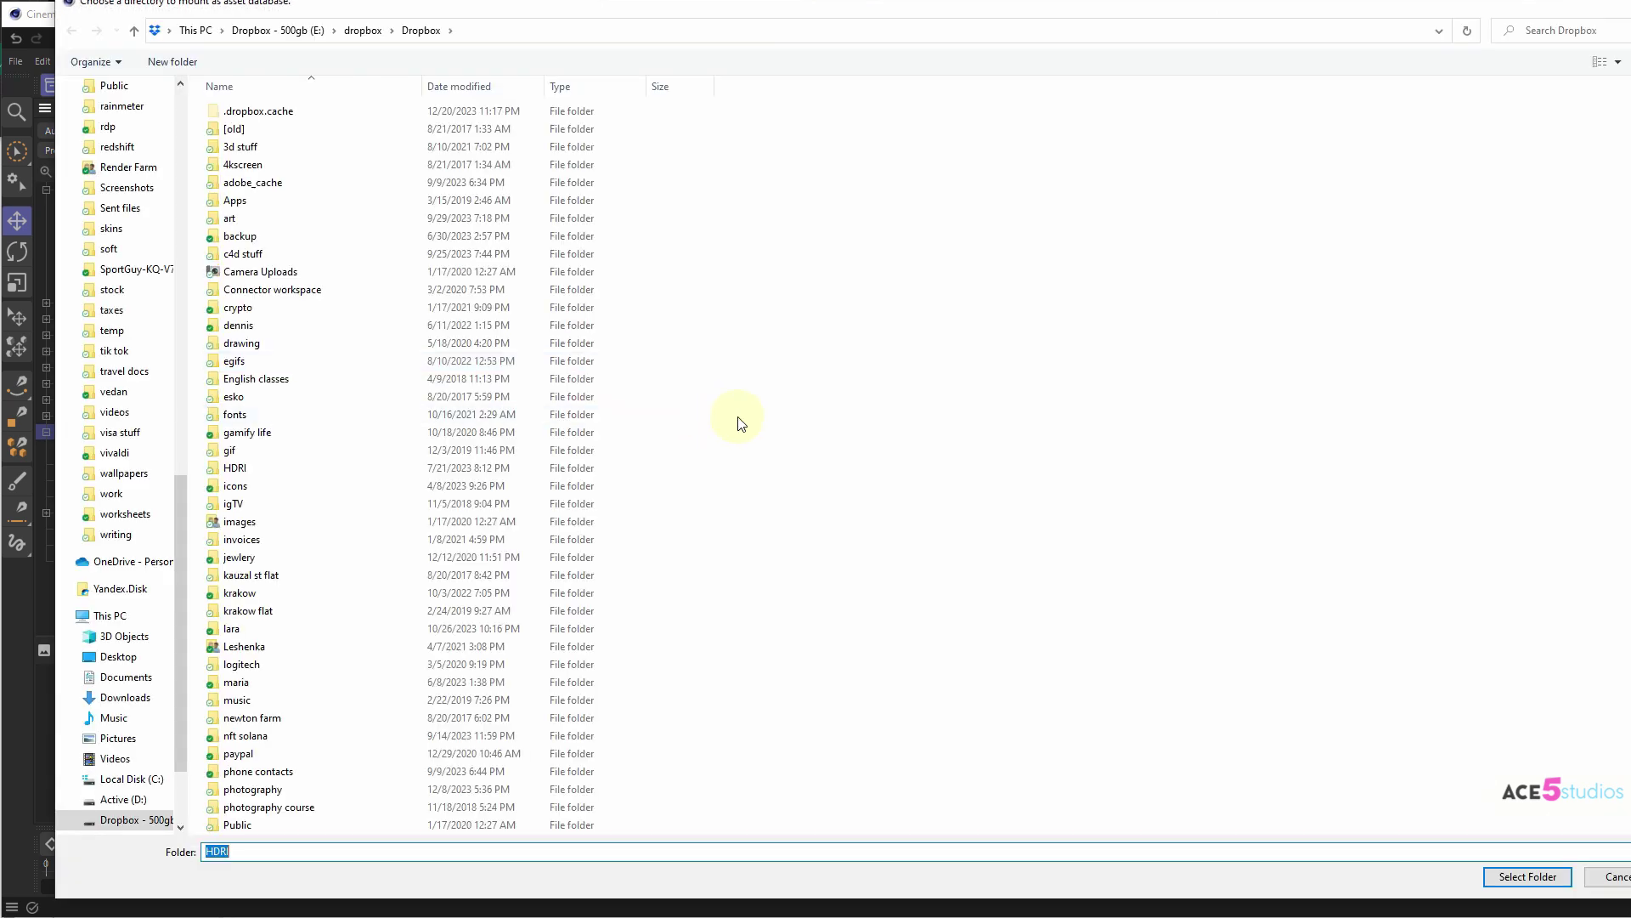
pyautogui.doubleClick(281, 467)
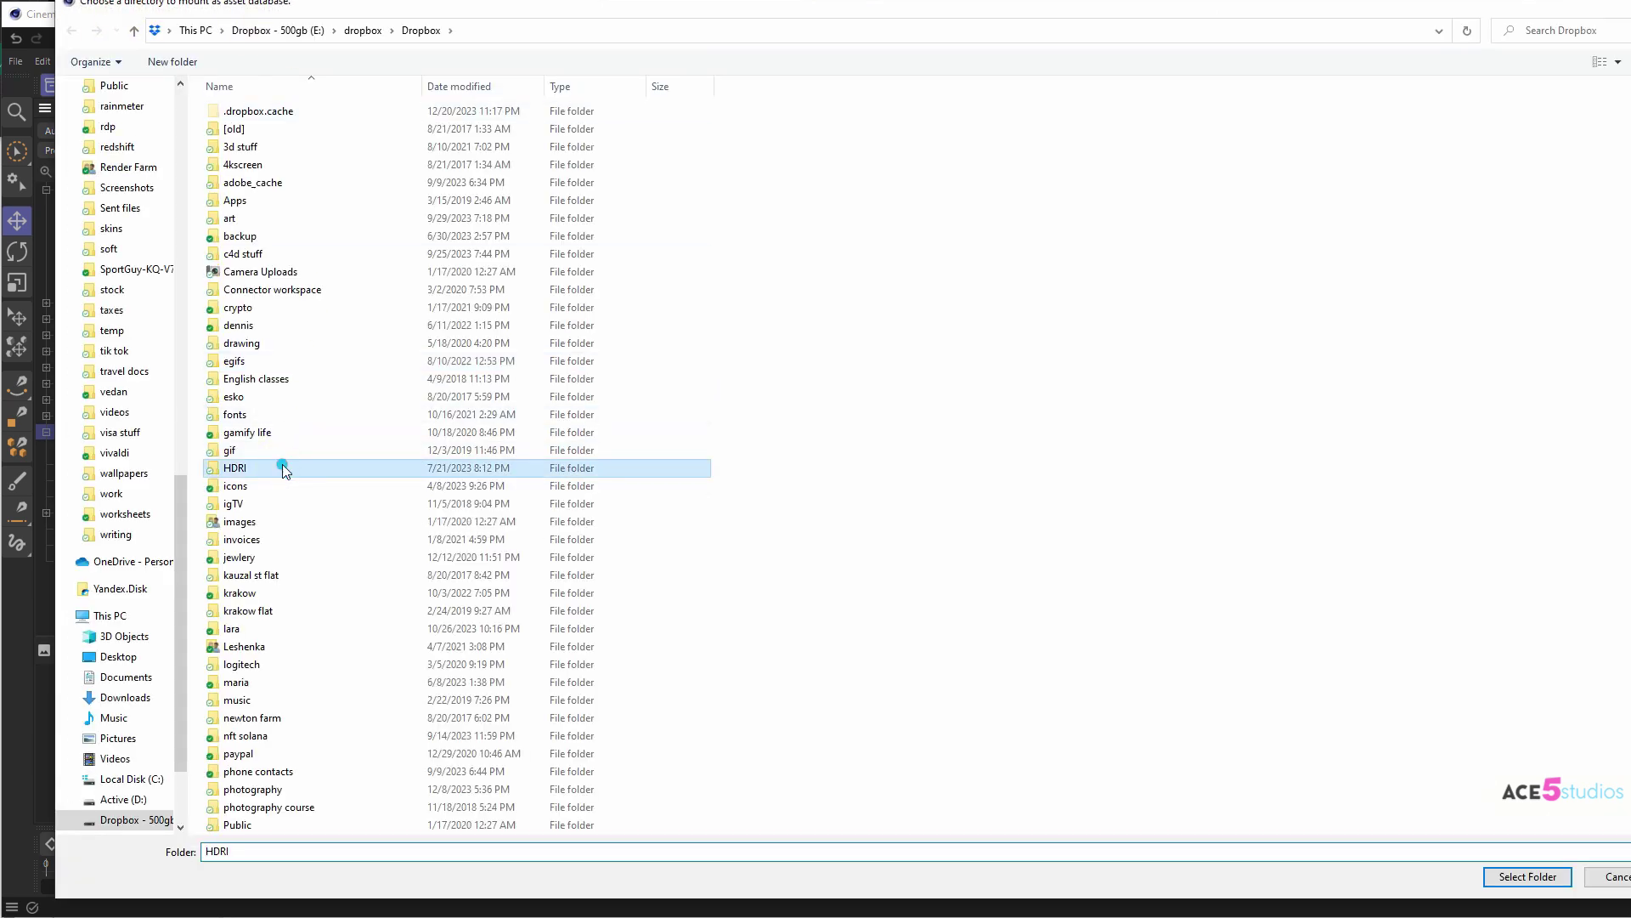
pyautogui.click(1528, 876)
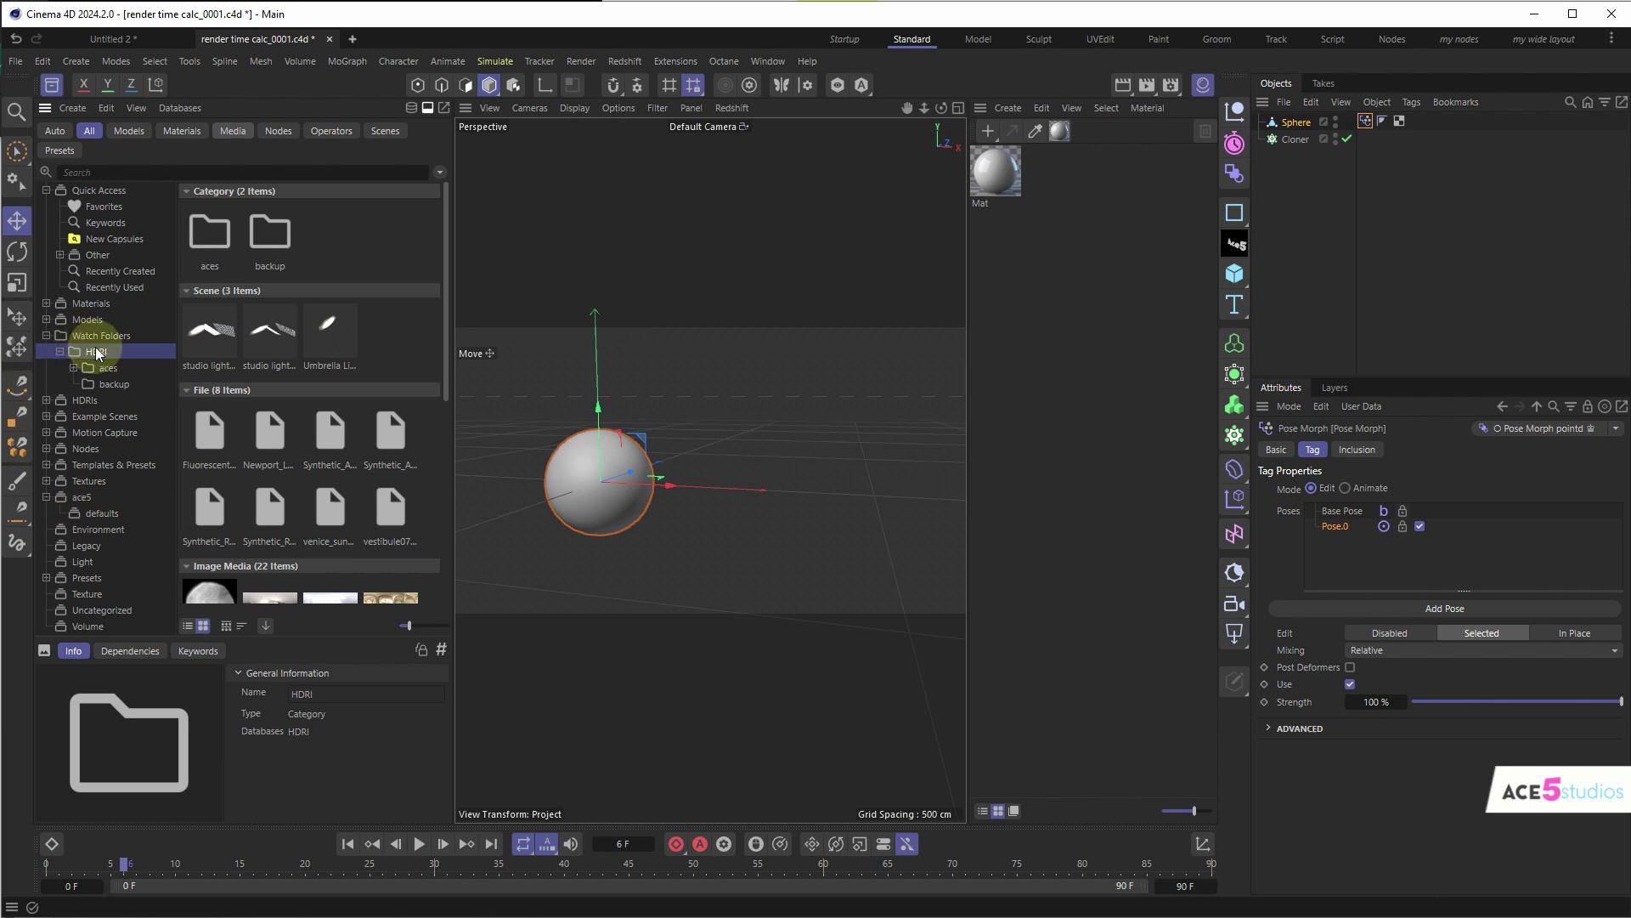
pyautogui.scroll(-5, 330, 406)
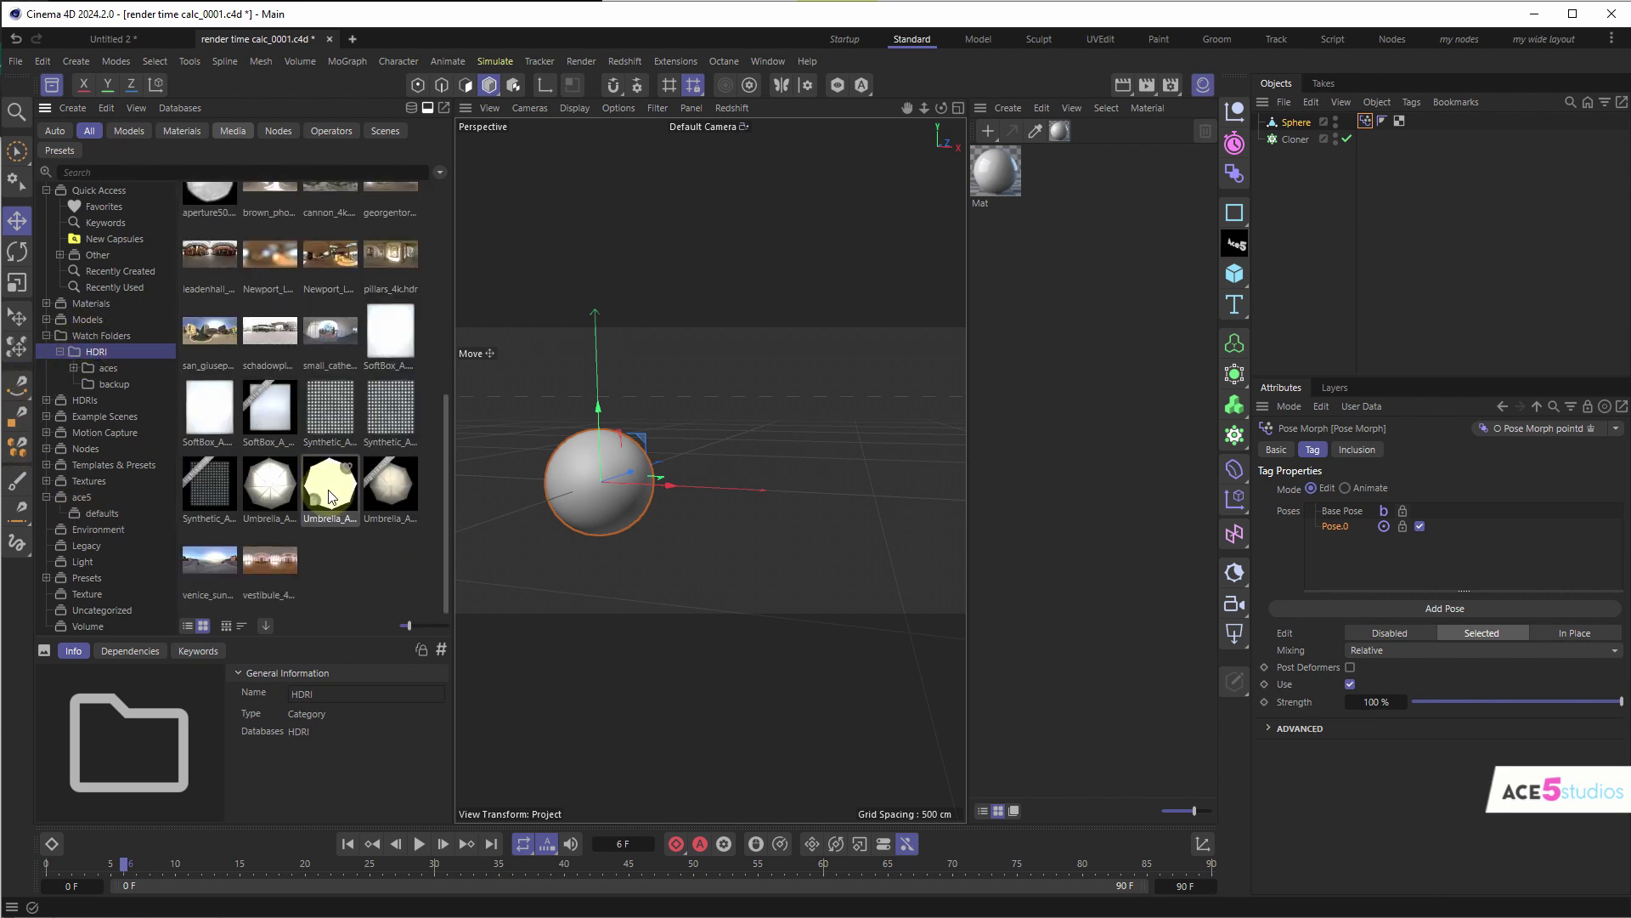
pyautogui.scroll(3, 332, 497)
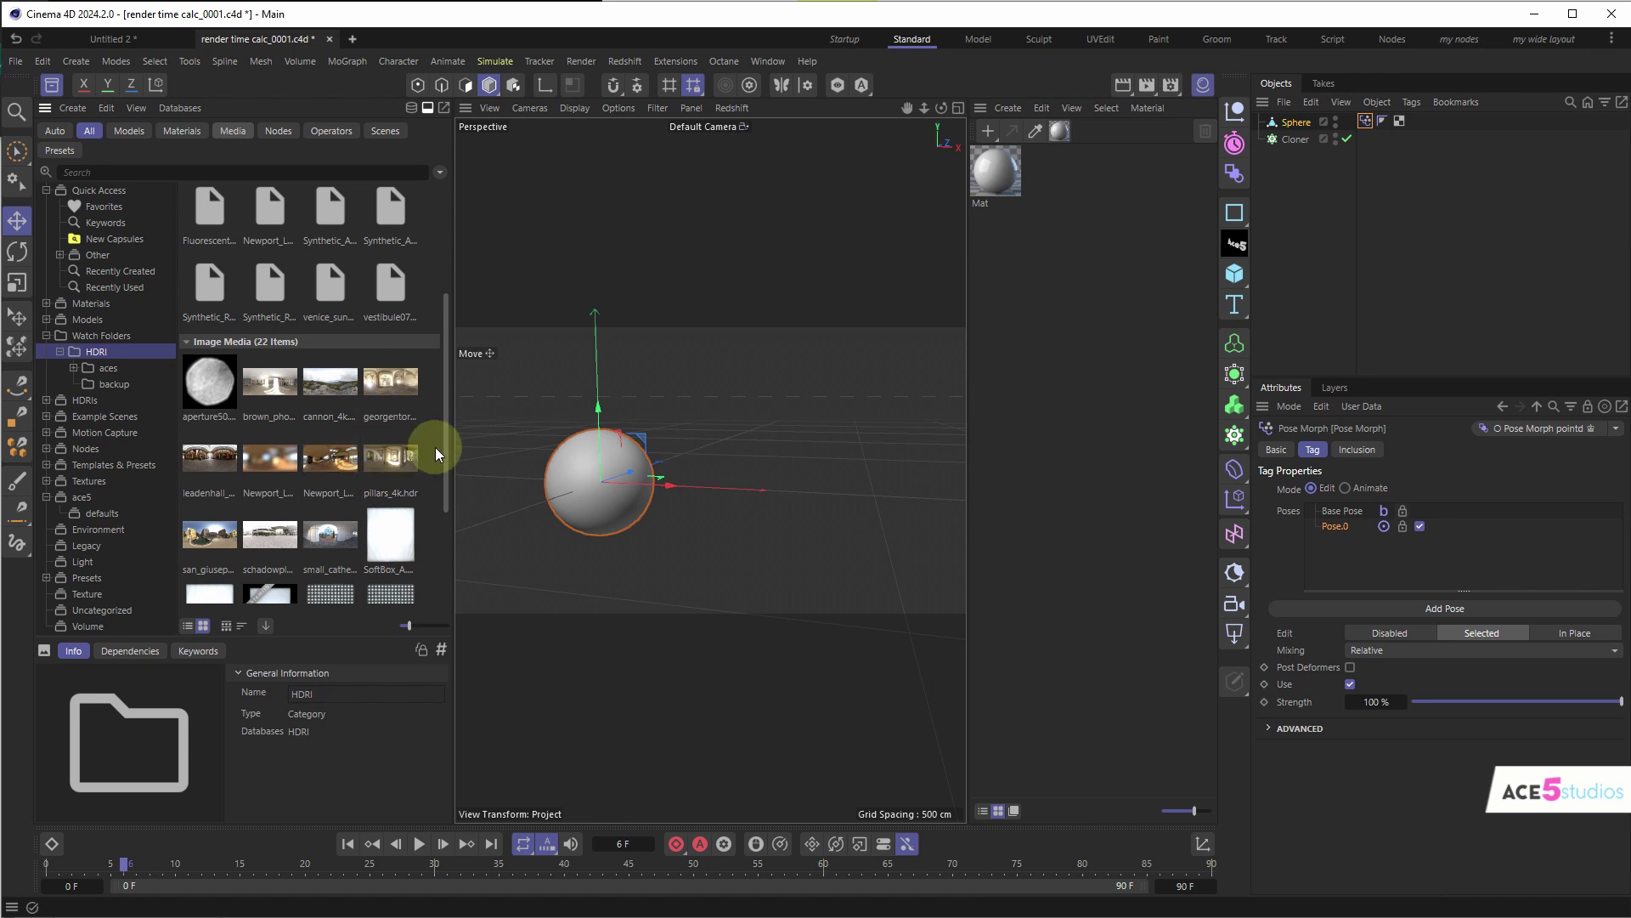
pyautogui.moveTo(435, 448); pyautogui.dragTo(212, 544)
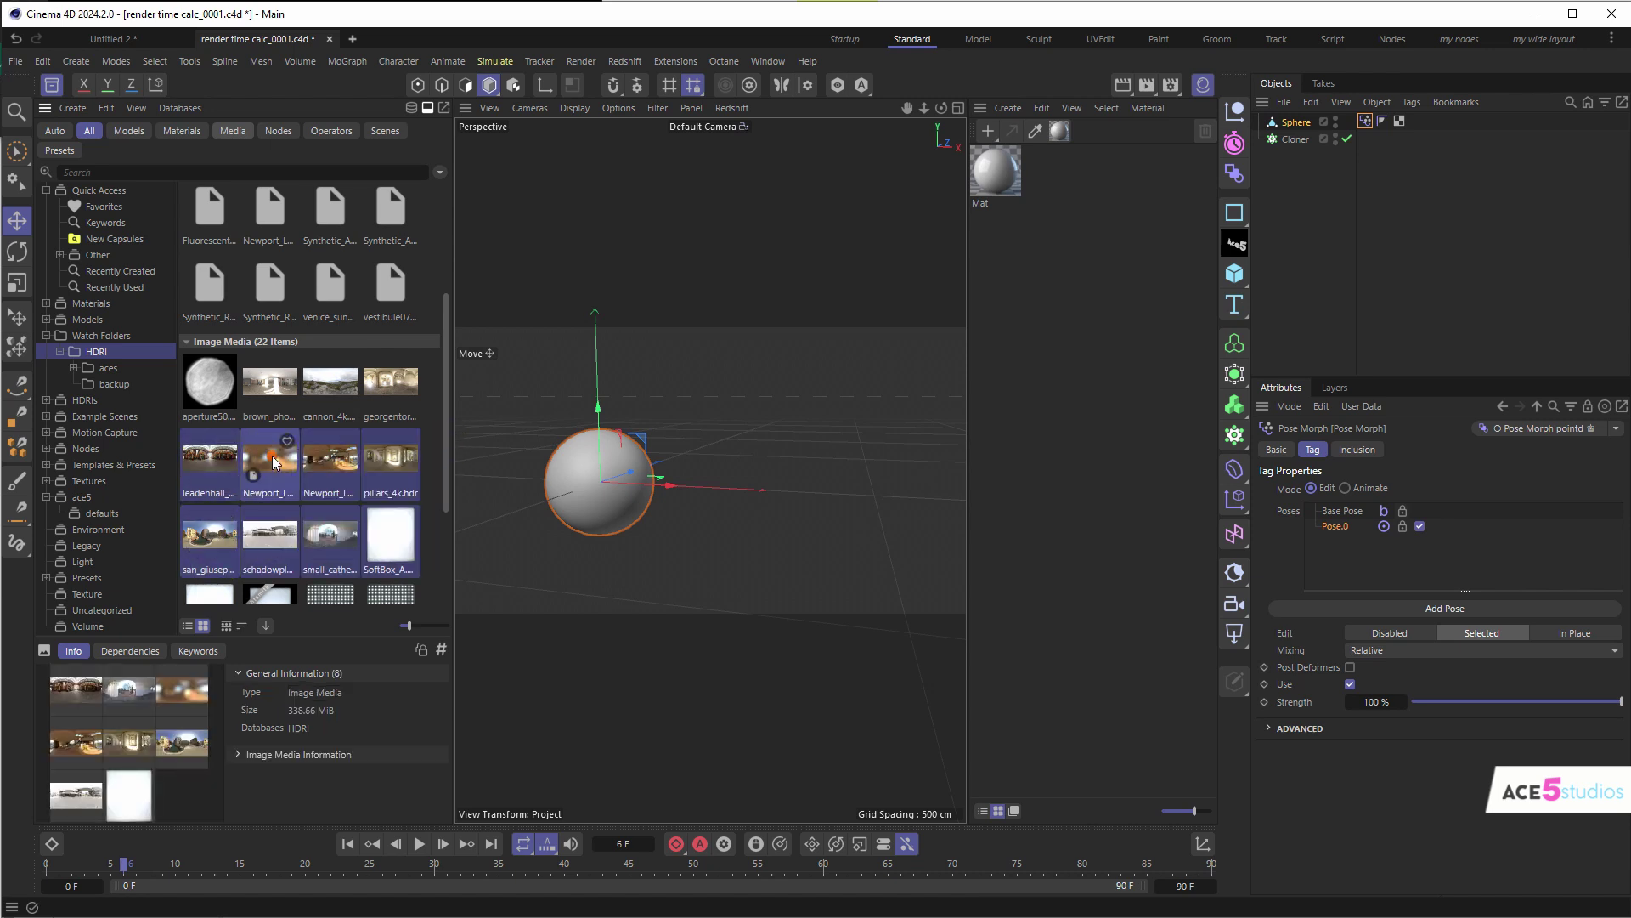
pyautogui.rightClick(272, 456)
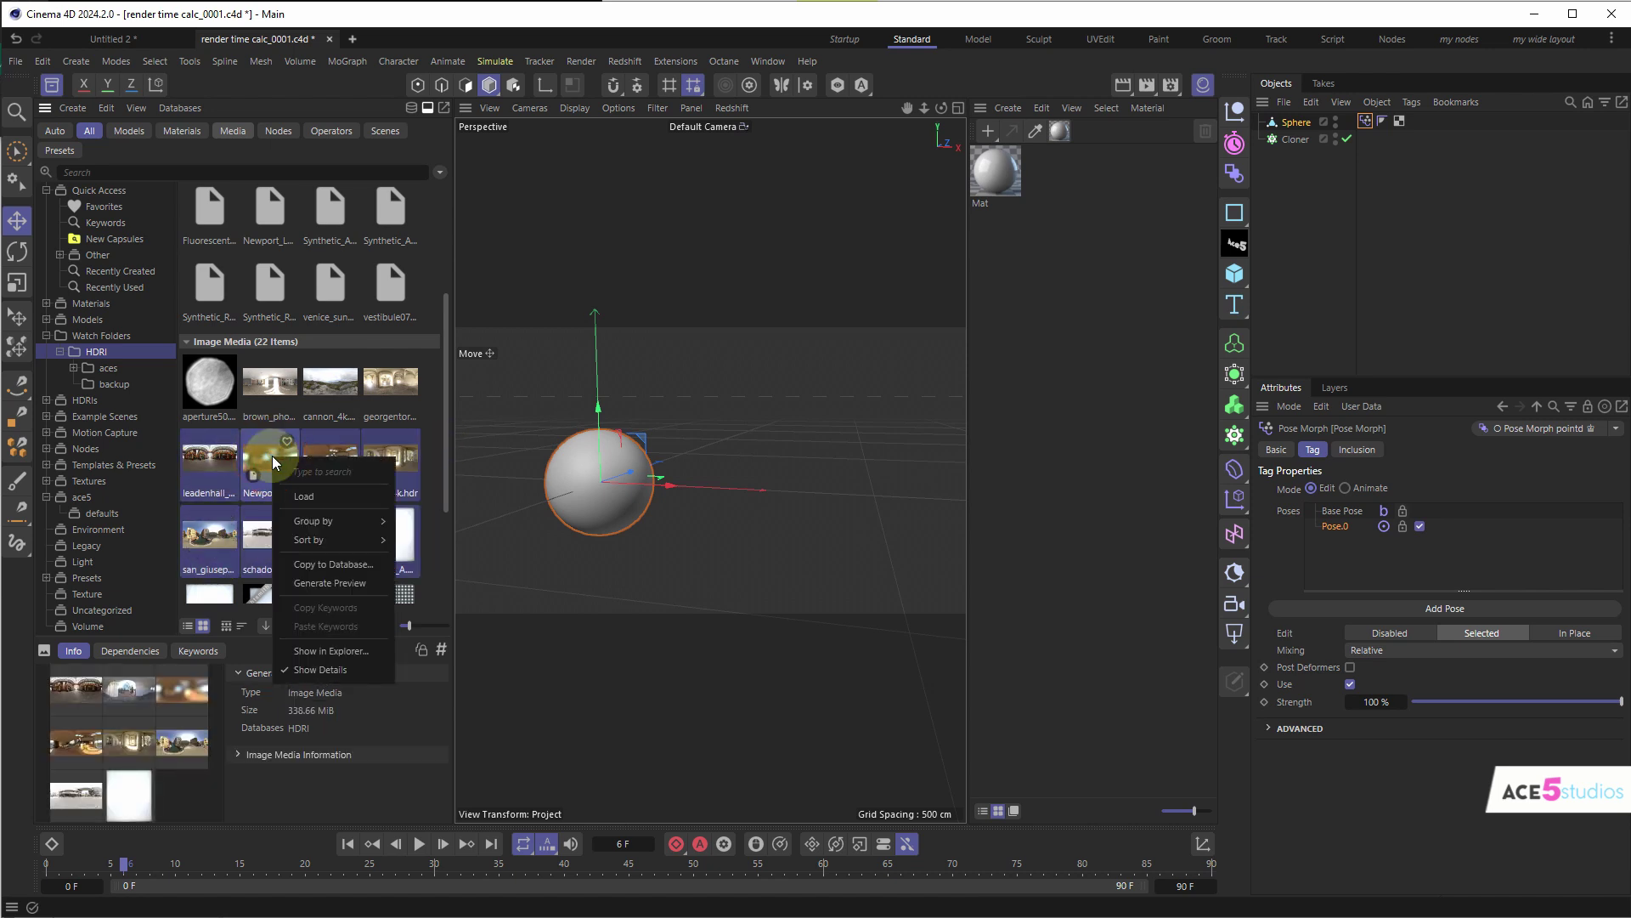
pyautogui.click(435, 489)
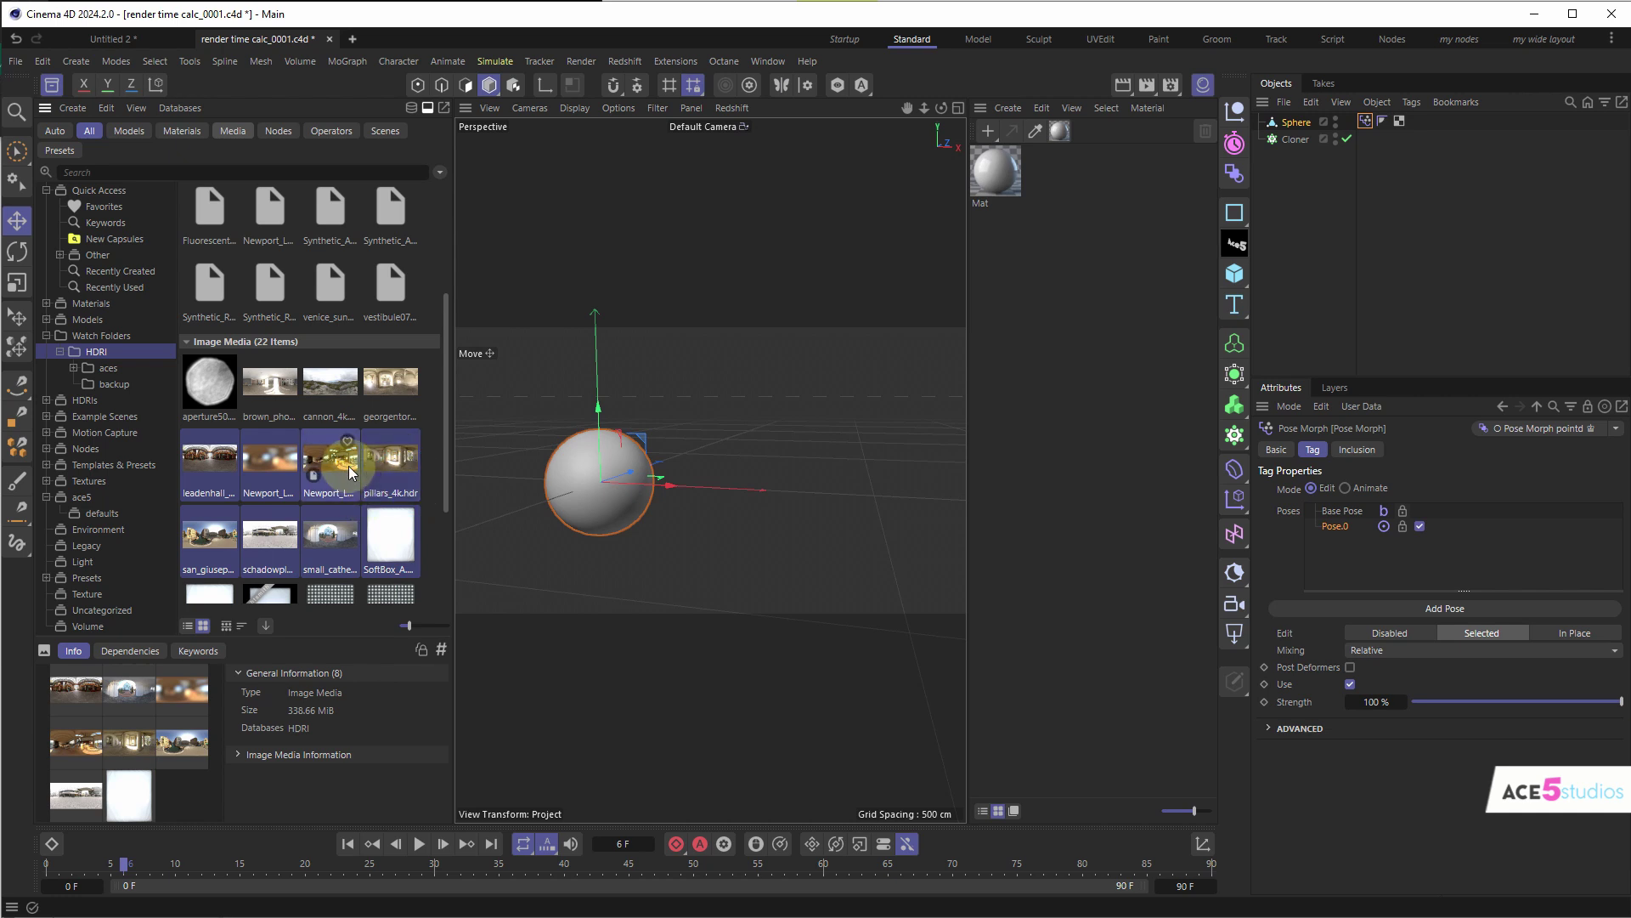
pyautogui.scroll(5, 349, 472)
pyautogui.click(270, 348)
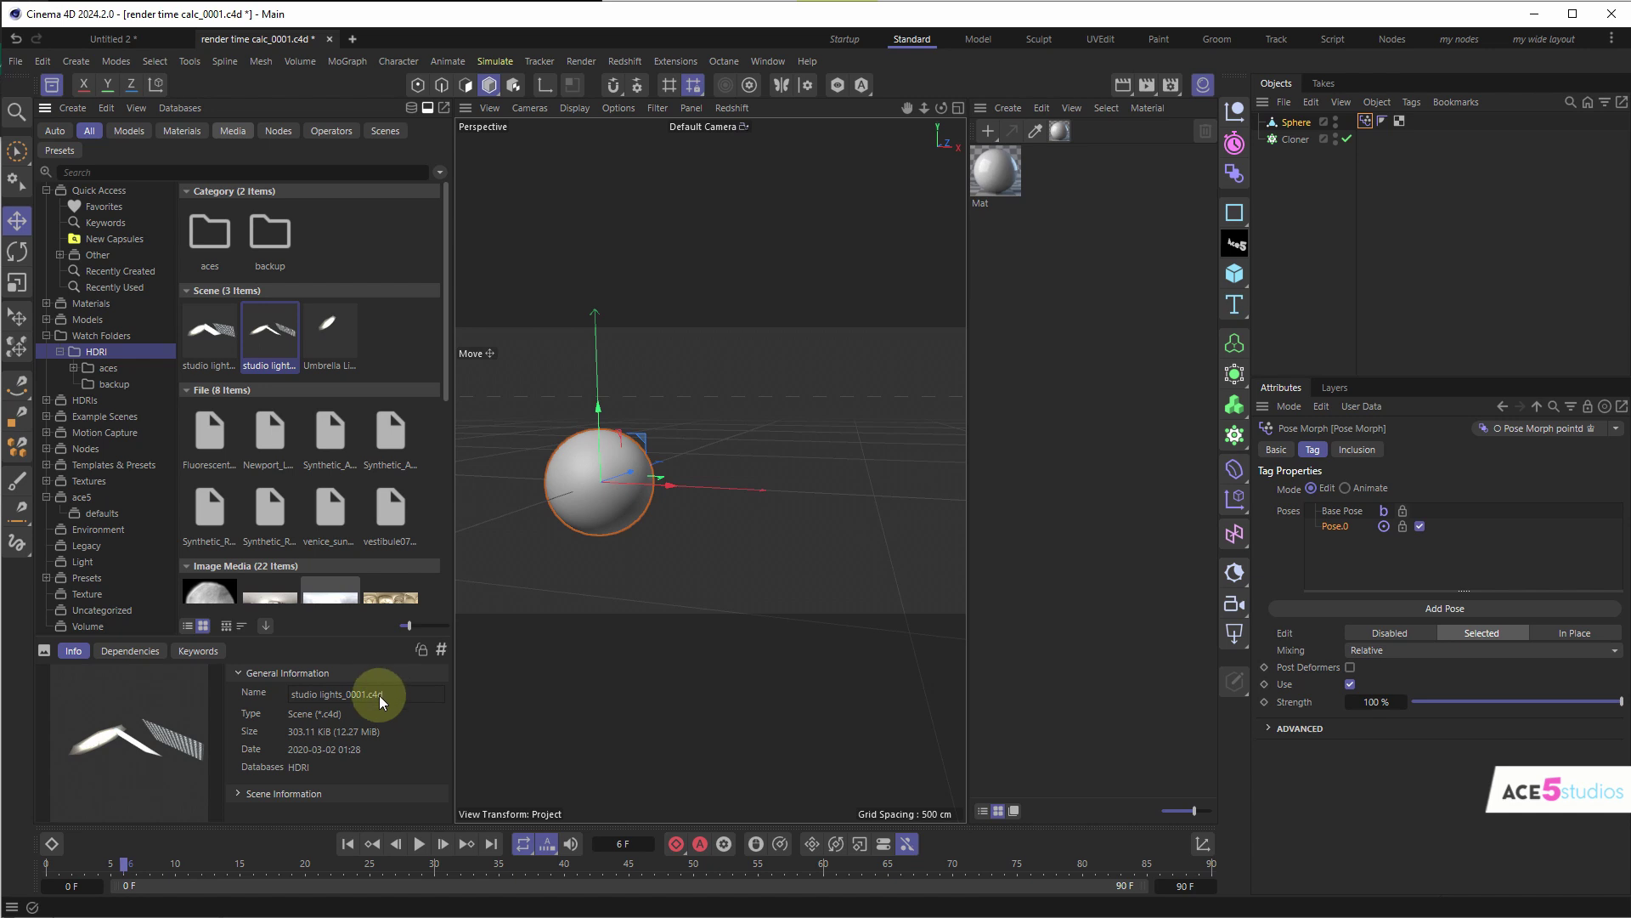
pyautogui.scroll(-2, 286, 355)
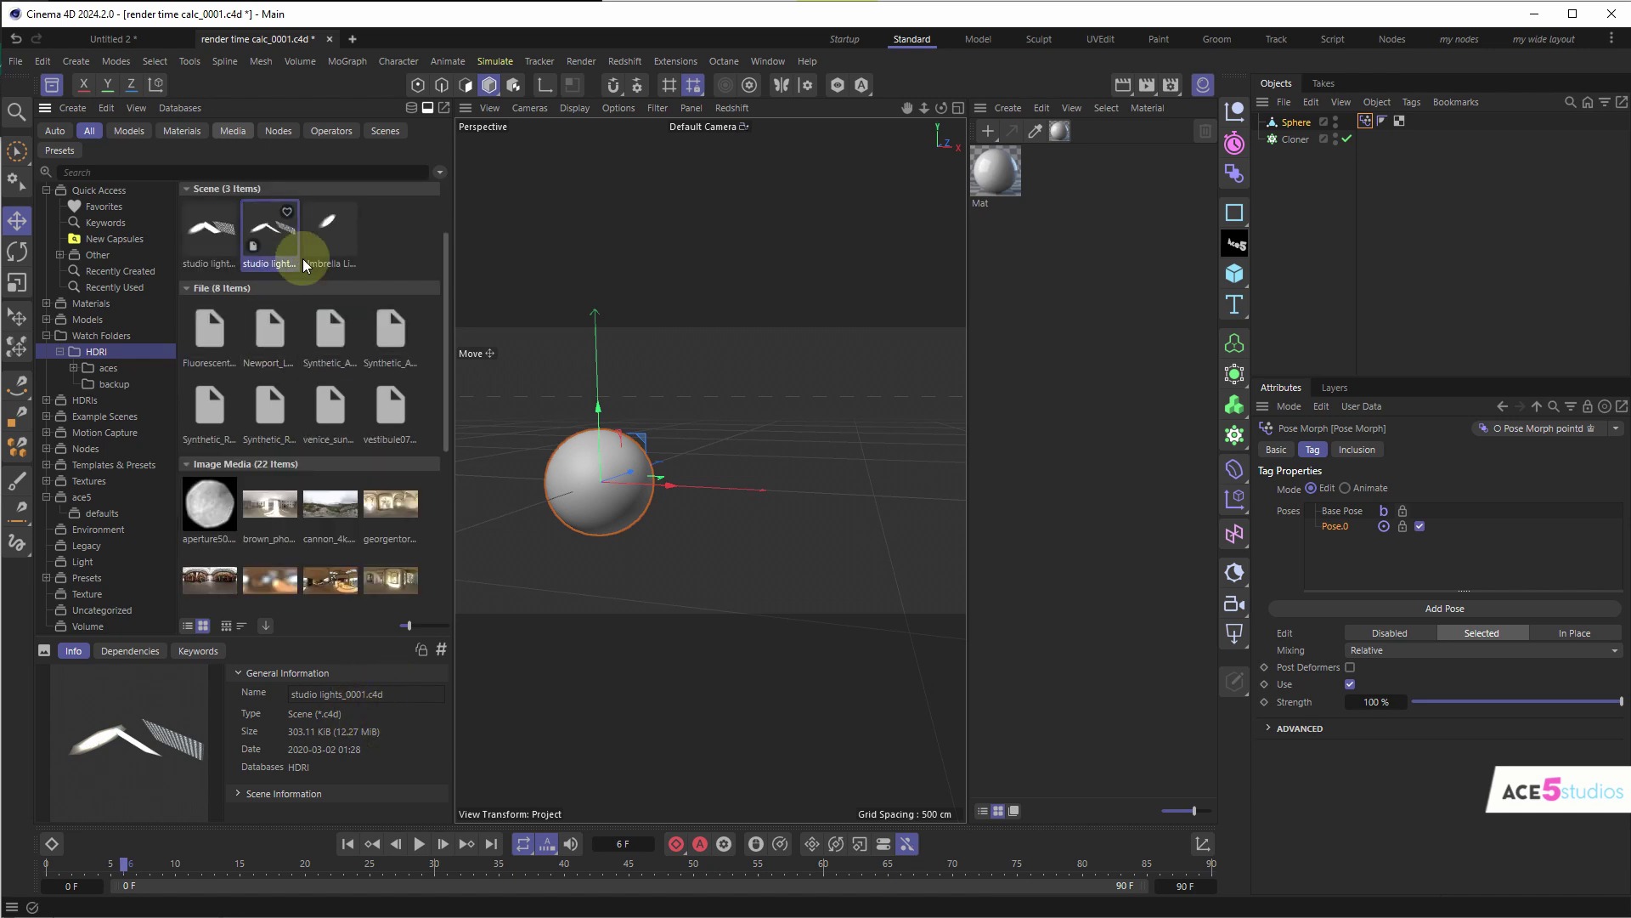
pyautogui.scroll(-4, 340, 494)
pyautogui.scroll(6, 340, 494)
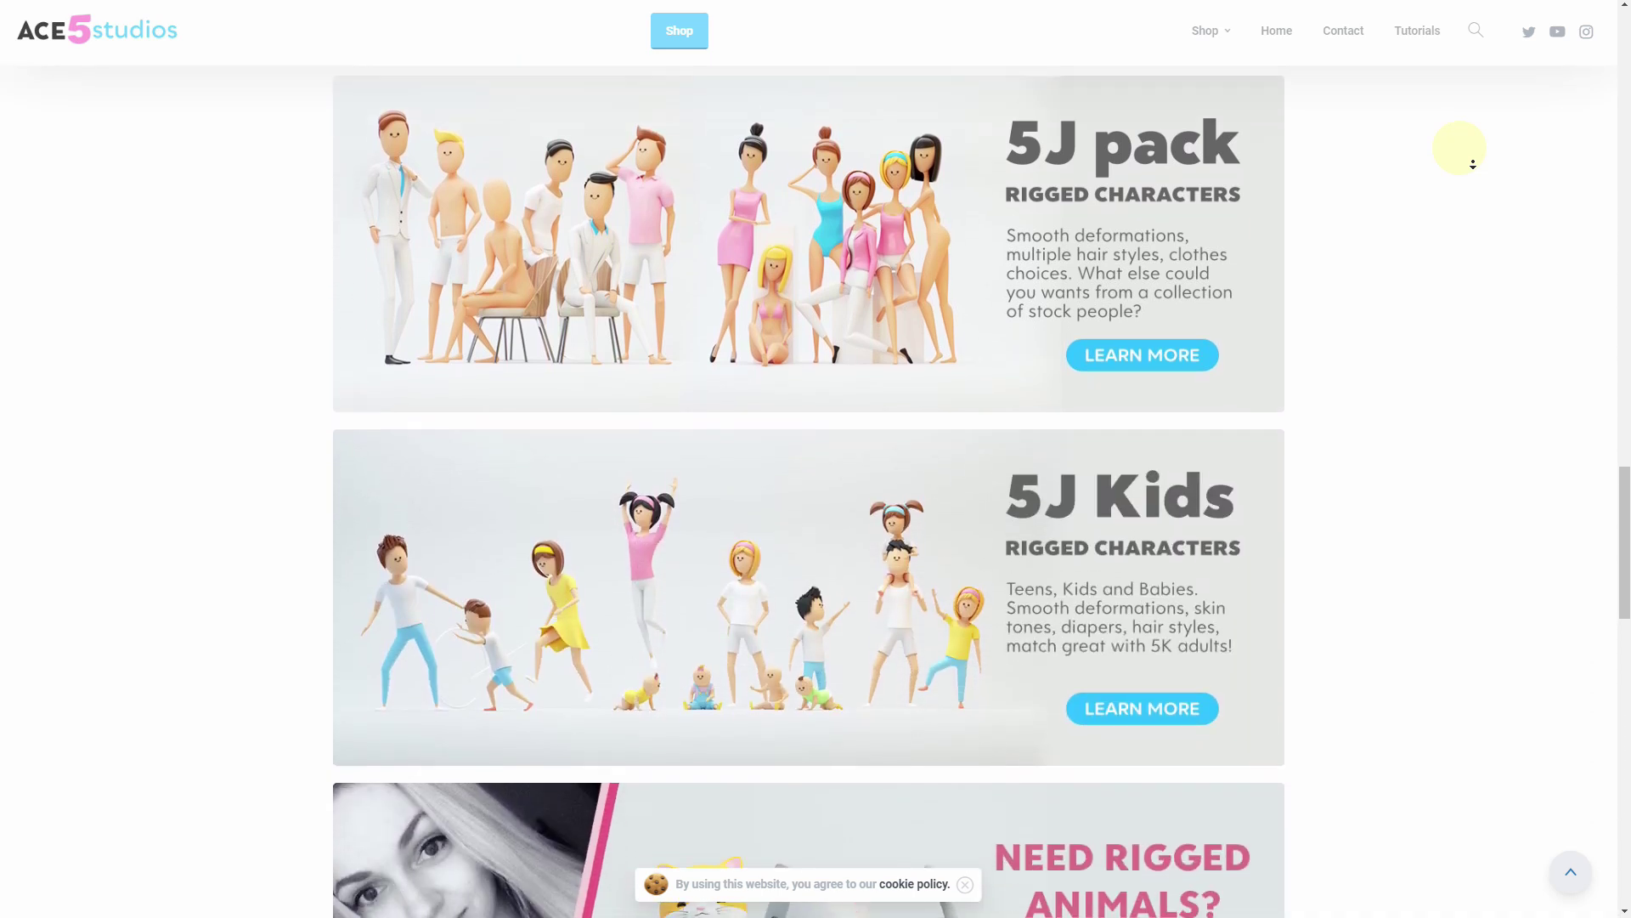
# - Scroll the ACE5 Studios homepage to the 5J Kids and rigged-animals banners
pyautogui.middleClick(1473, 164)
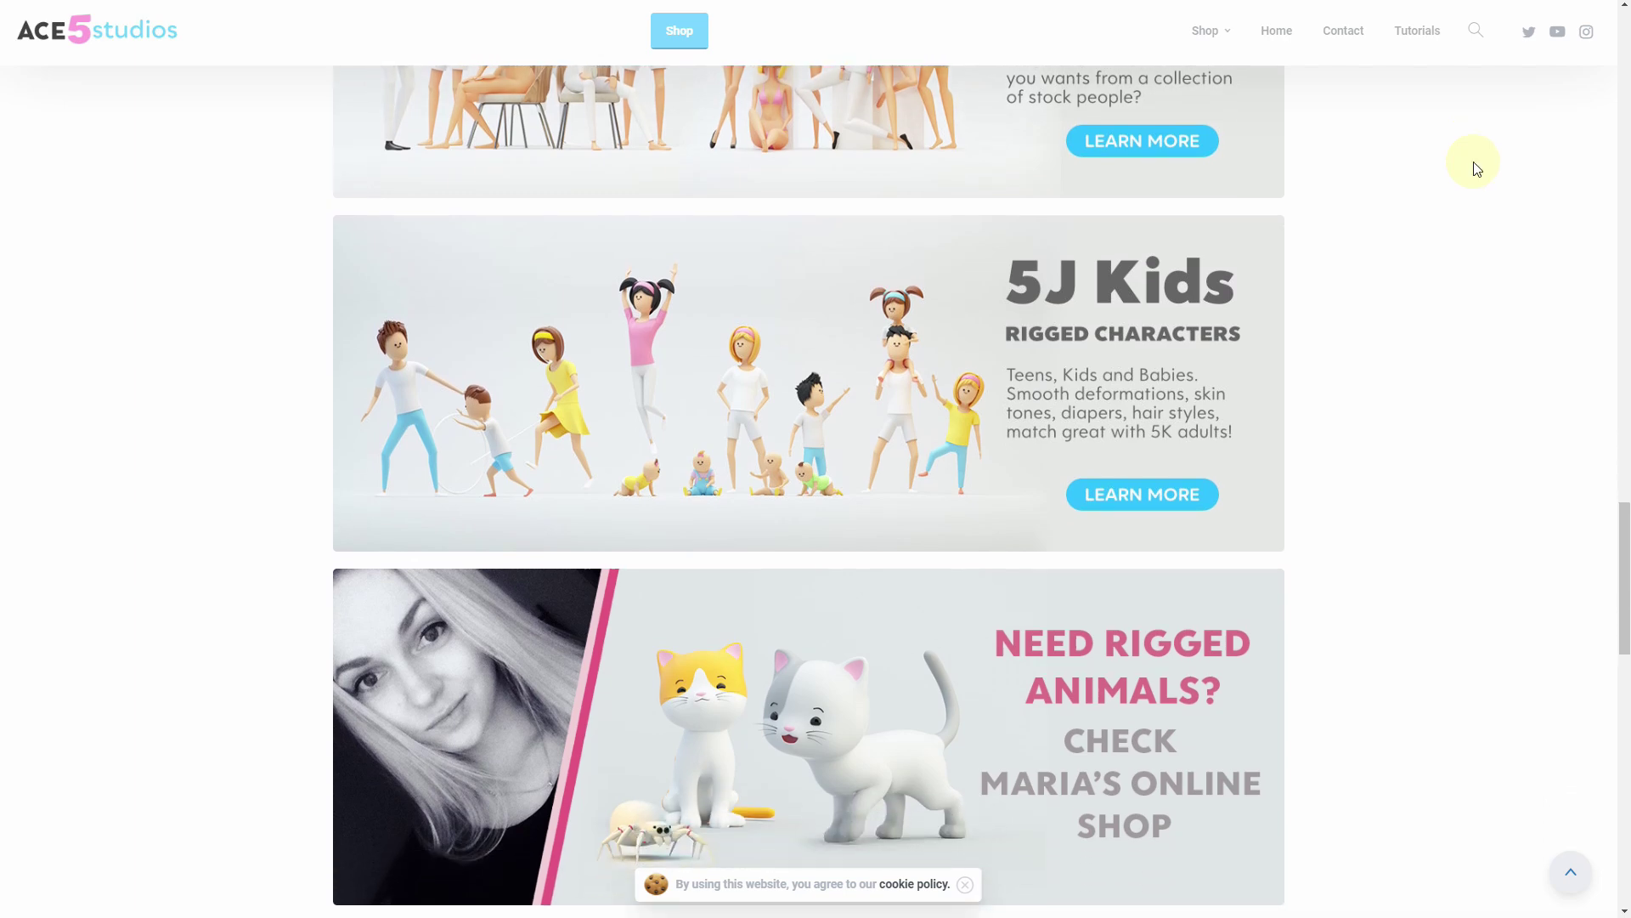